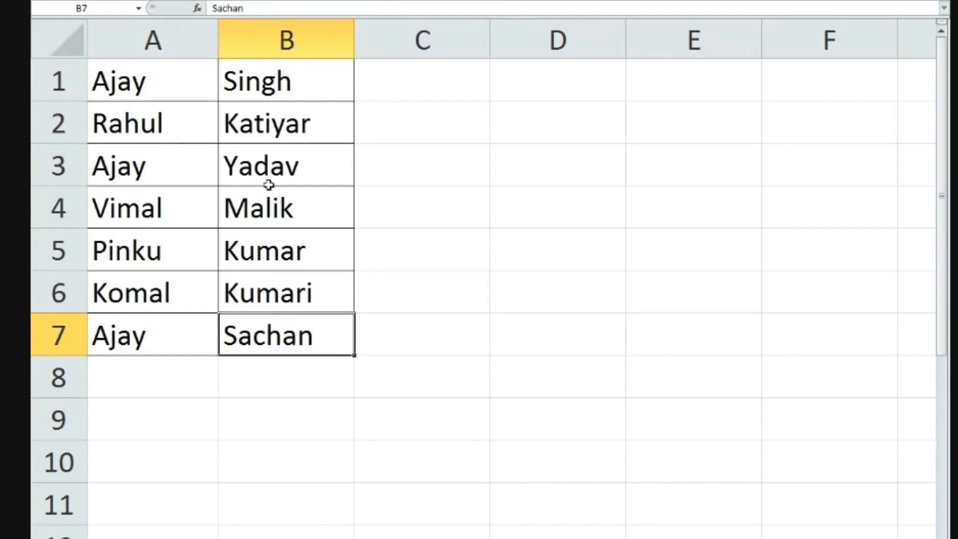
Enter =REPT(A3,4) in cell A8 to repeat the first name in A3 four times.
{"action": "left_click", "coordinate": [132, 378]}
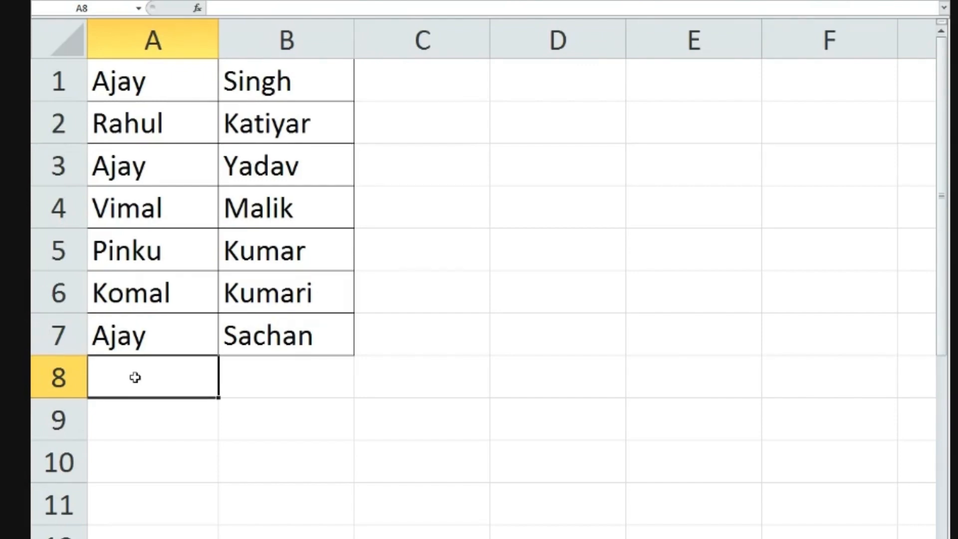
{"action": "double_click", "coordinate": [135, 378]}
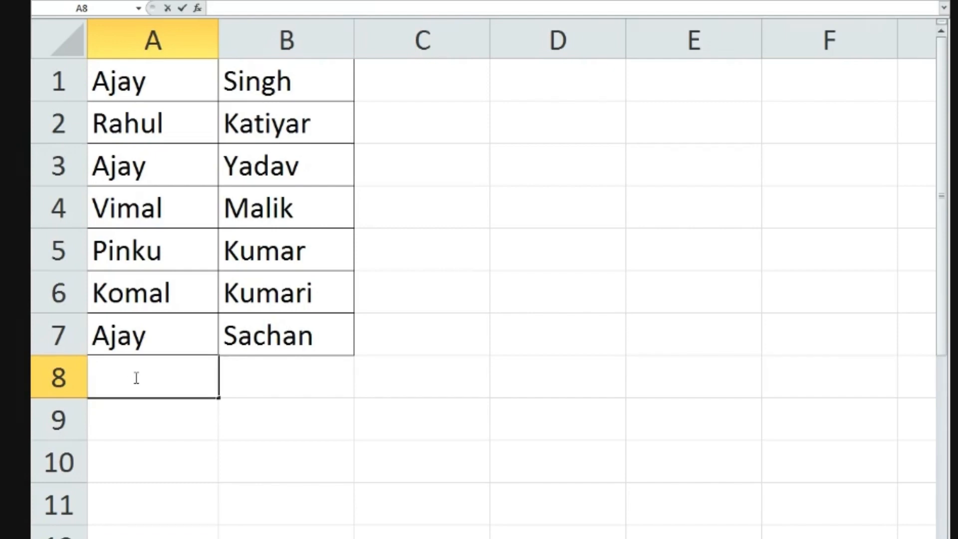
{"action": "type", "text": "=re"}
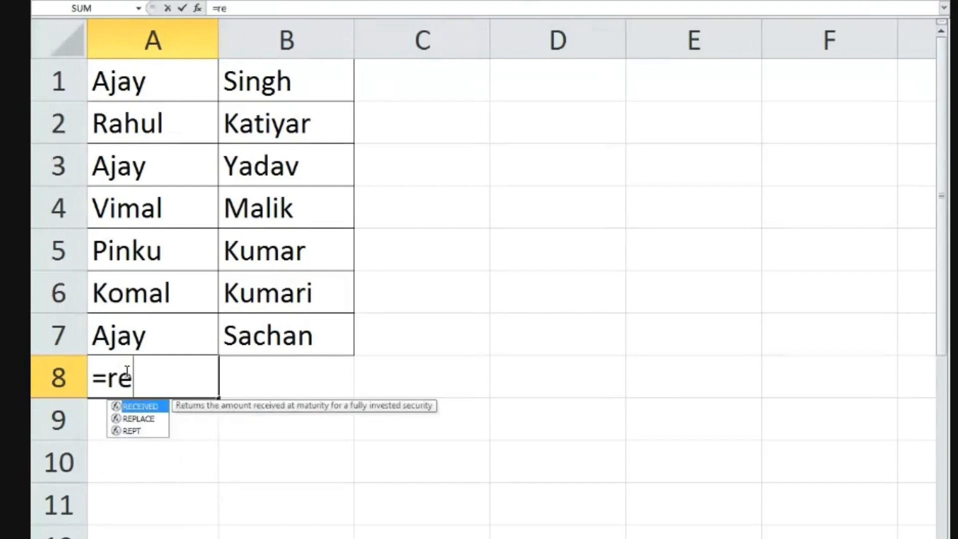
{"action": "type", "text": "p"}
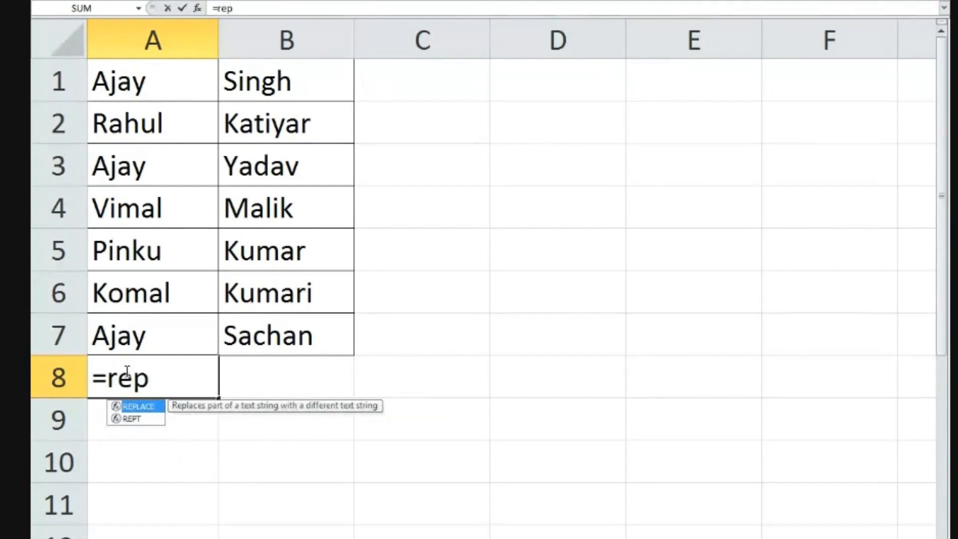
{"action": "type", "text": "eat"}
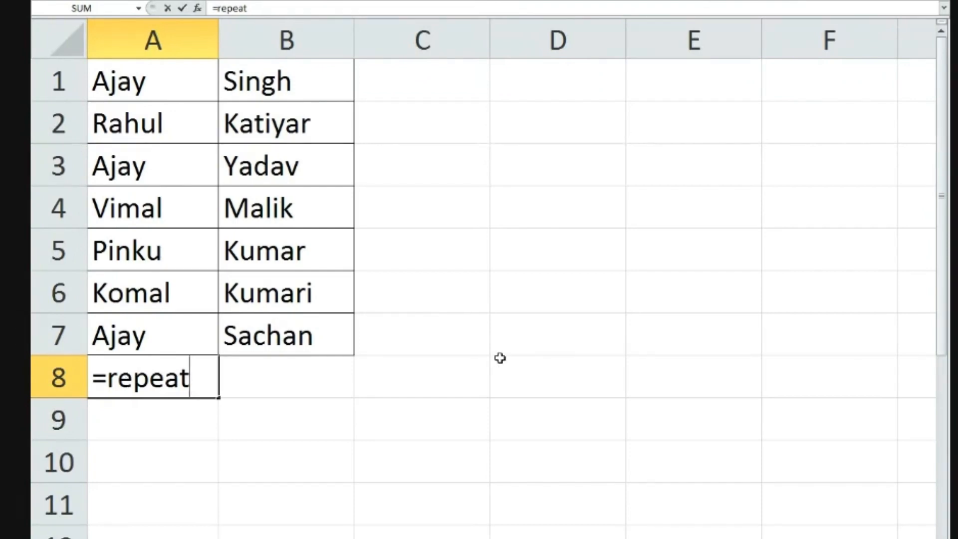
{"action": "key", "text": "BackSpace"}
{"action": "key", "text": "BackSpace"}
{"action": "key", "text": "BackSpace"}
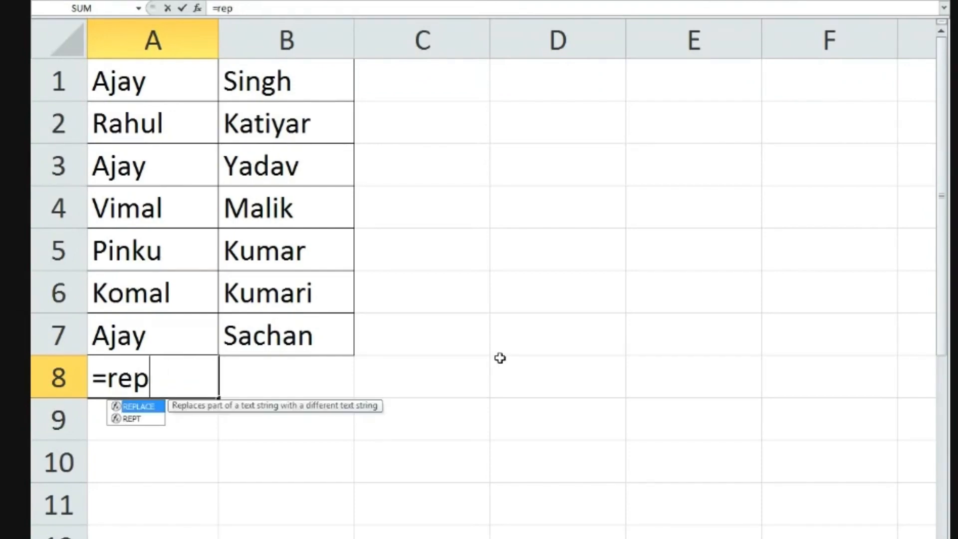
{"action": "type", "text": "t"}
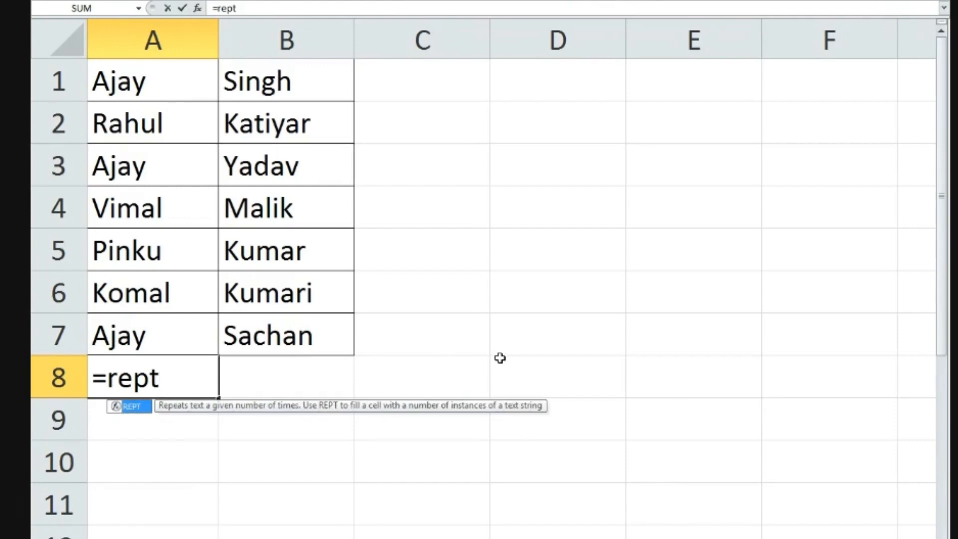
{"action": "type", "text": "("}
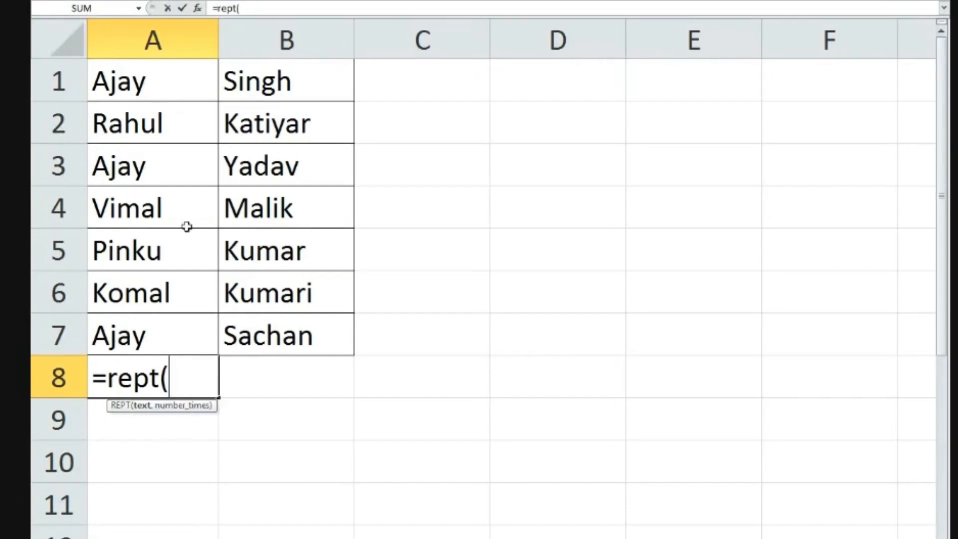
{"action": "left_click", "coordinate": [170, 160]}
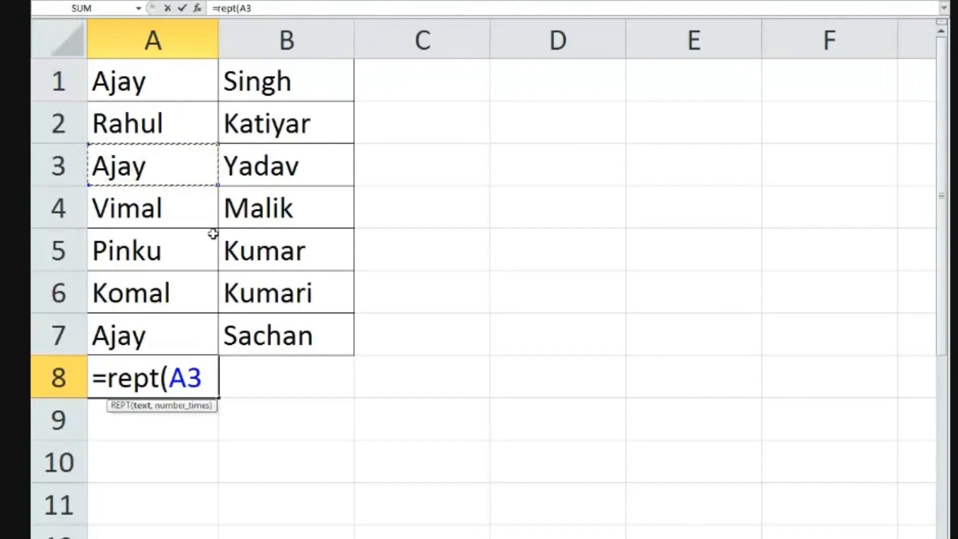
{"action": "type", "text": ","}
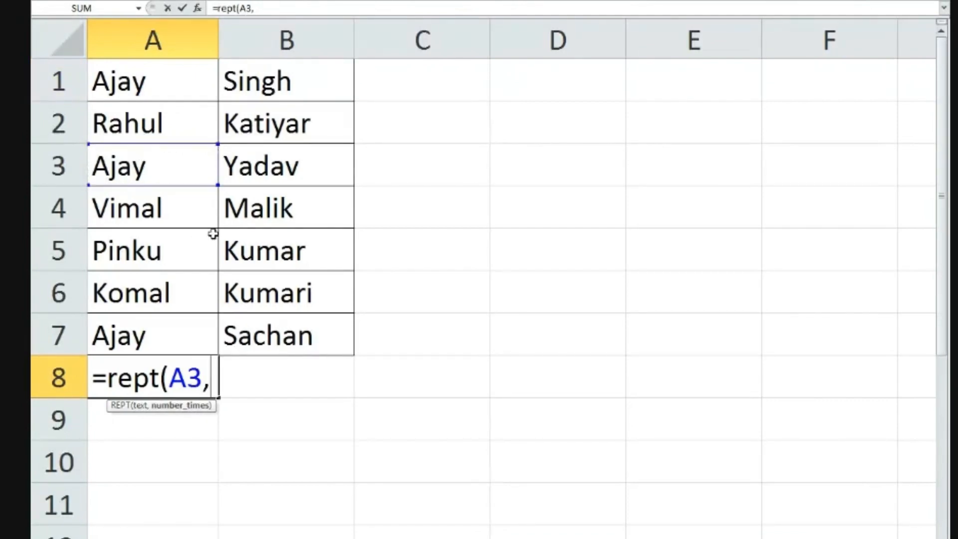
{"action": "type", "text": "4"}
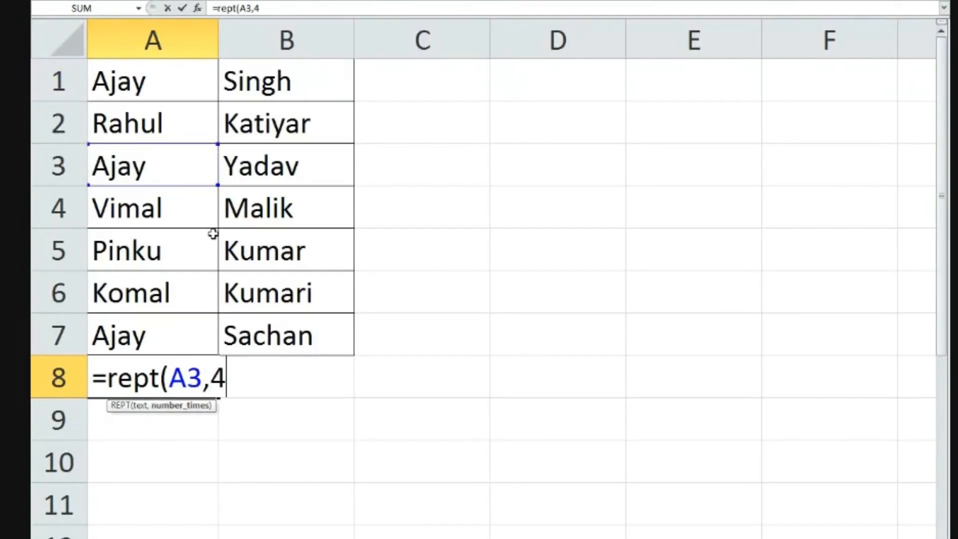
{"action": "type", "text": ")"}
{"action": "key", "text": "Return"}
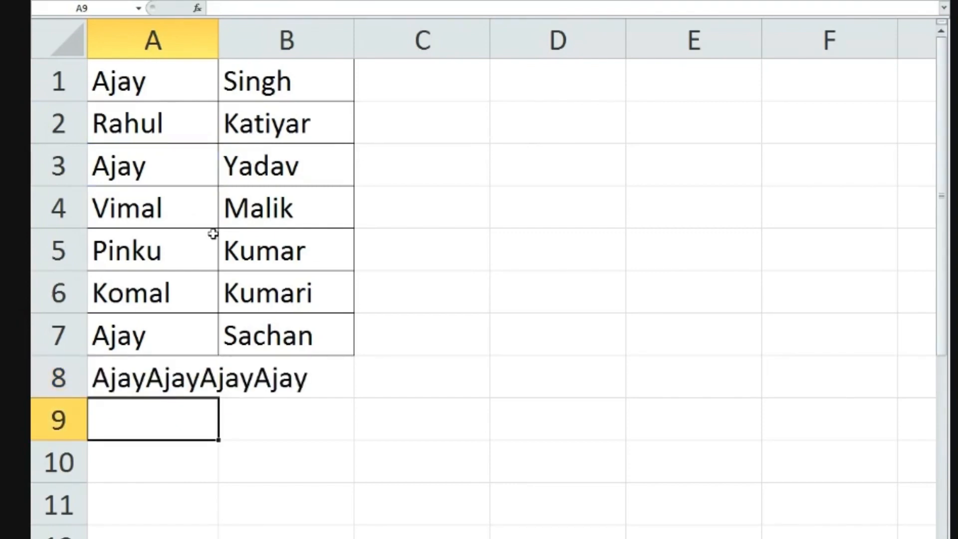
Clear the REPT formula from cell A8.
{"action": "left_click", "coordinate": [150, 382]}
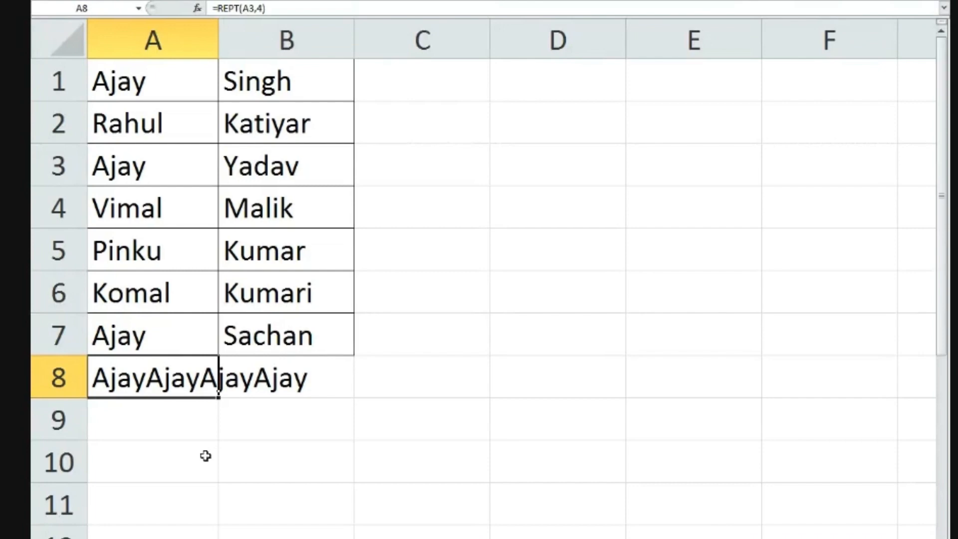
{"action": "key", "text": "Delete"}
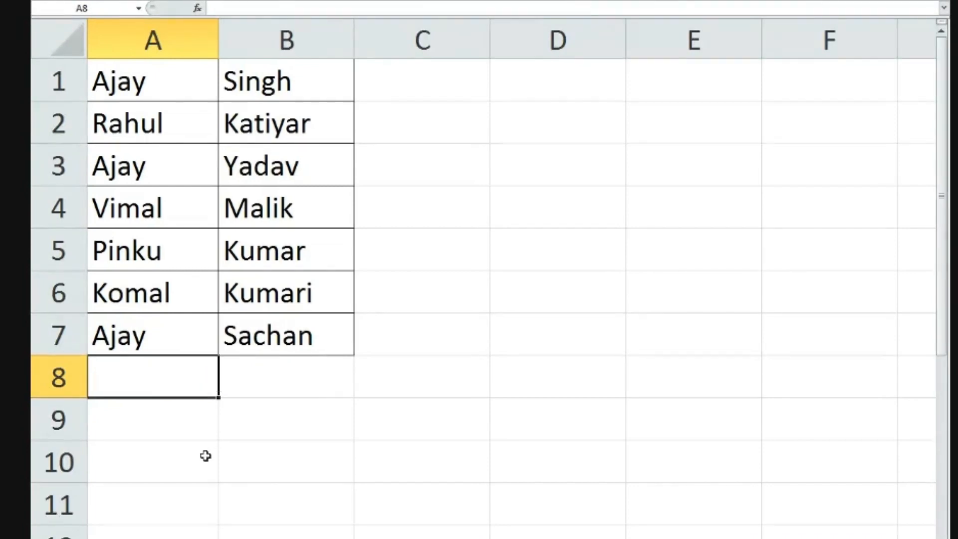
{"action": "left_click", "coordinate": [111, 90]}
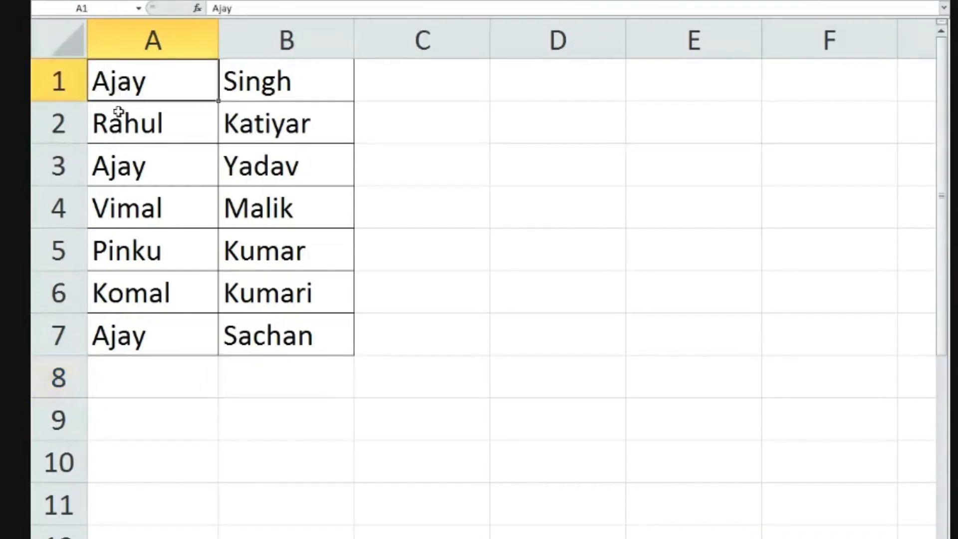
{"action": "left_click", "coordinate": [133, 172]}
{"action": "left_click", "coordinate": [134, 240]}
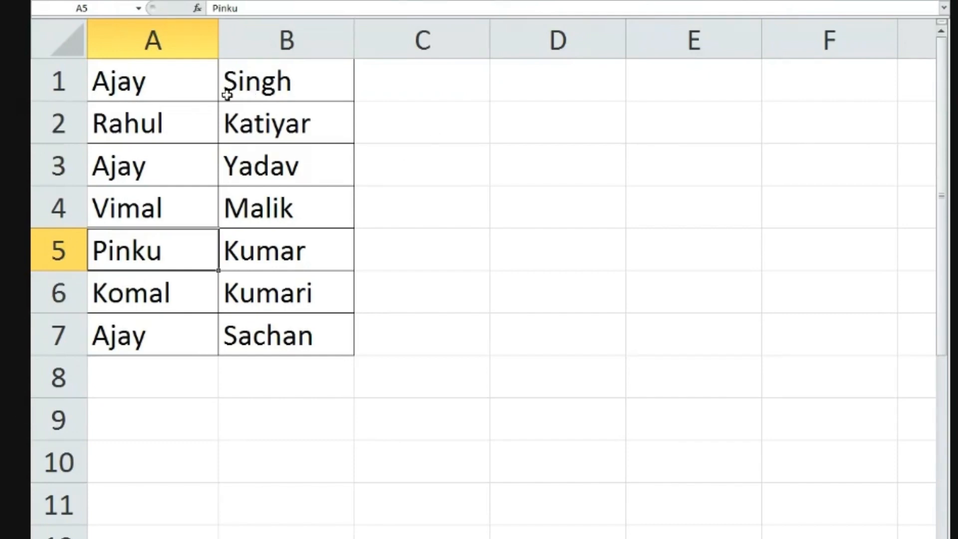
Start an IF formula in cell A8, below the list of first names.
{"action": "double_click", "coordinate": [143, 375]}
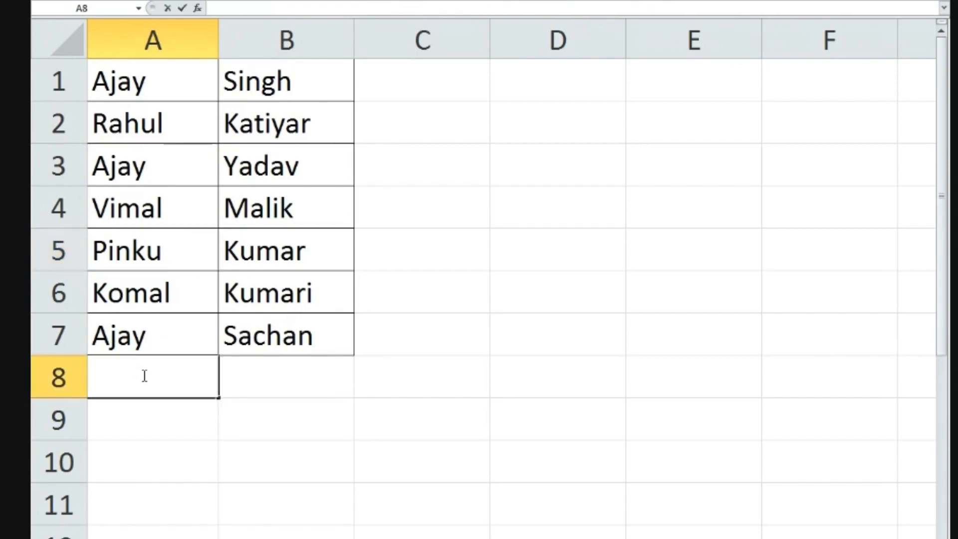
{"action": "type", "text": "=if"}
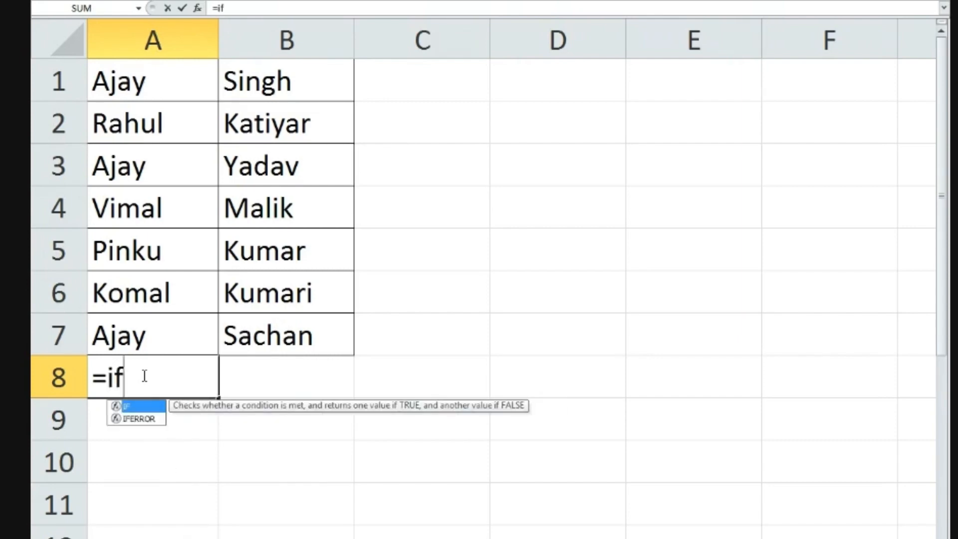
{"action": "type", "text": "c"}
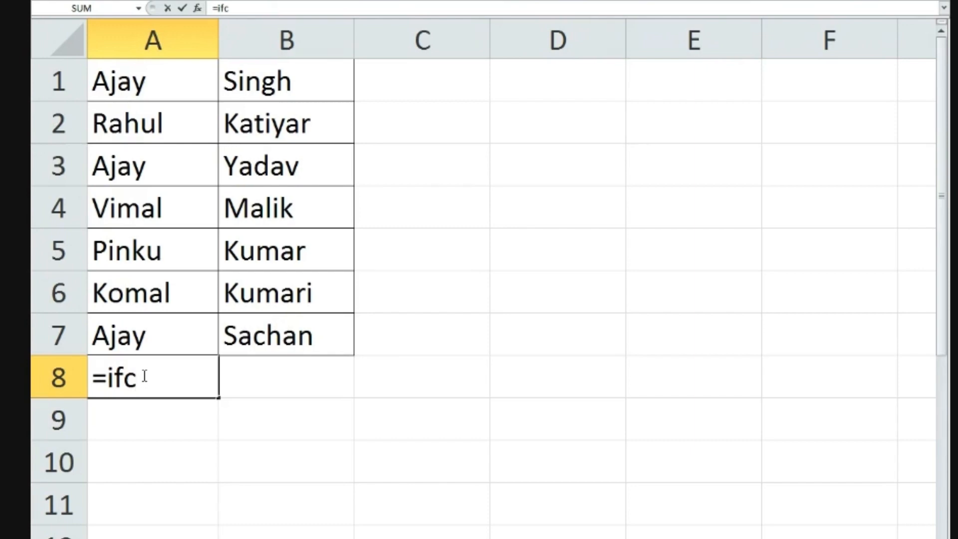
{"action": "type", "text": "ount"}
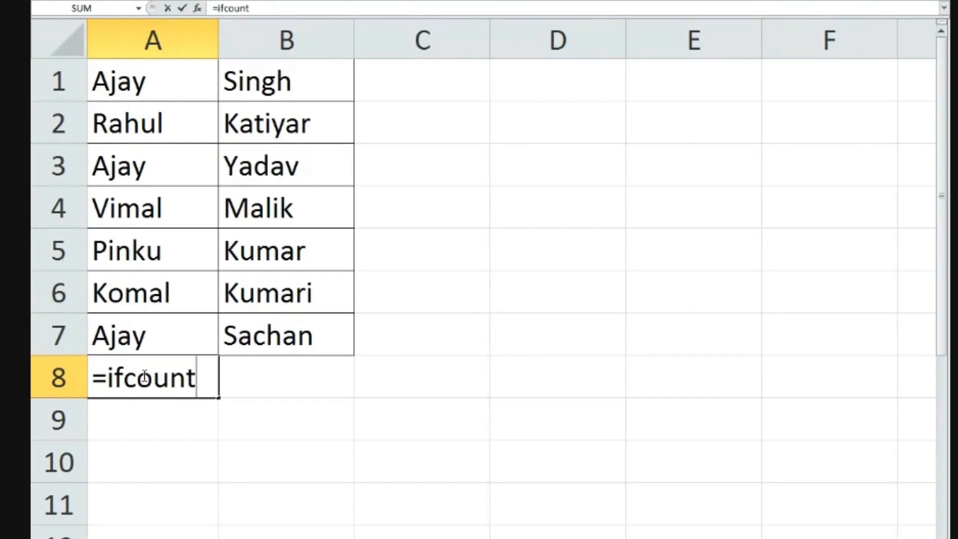
{"action": "key", "text": "BackSpace"}
{"action": "key", "text": "BackSpace"}
{"action": "key", "text": "BackSpace"}
{"action": "key", "text": "BackSpace"}
{"action": "key", "text": "BackSpace"}
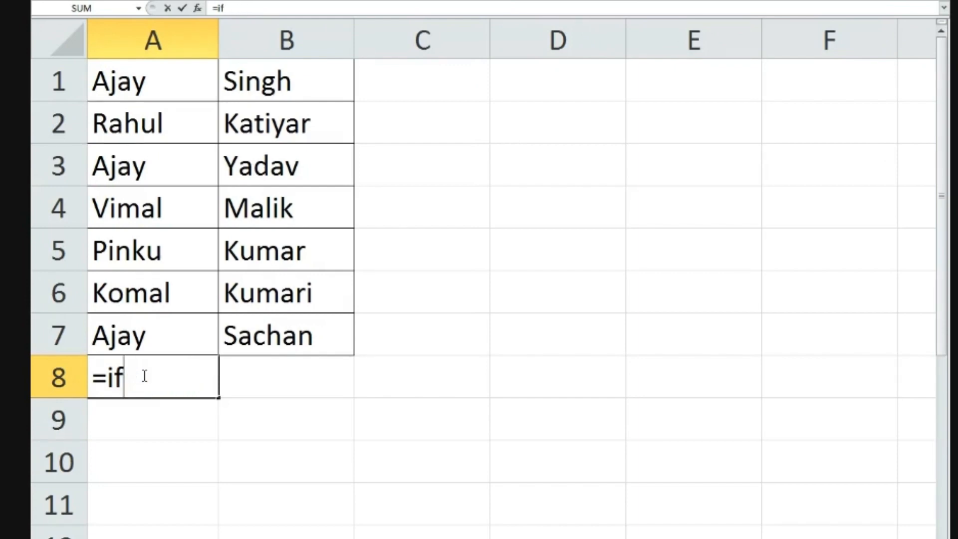
Nest a COUNTIF function as the logical test of the IF formula in A8.
{"action": "type", "text": "("}
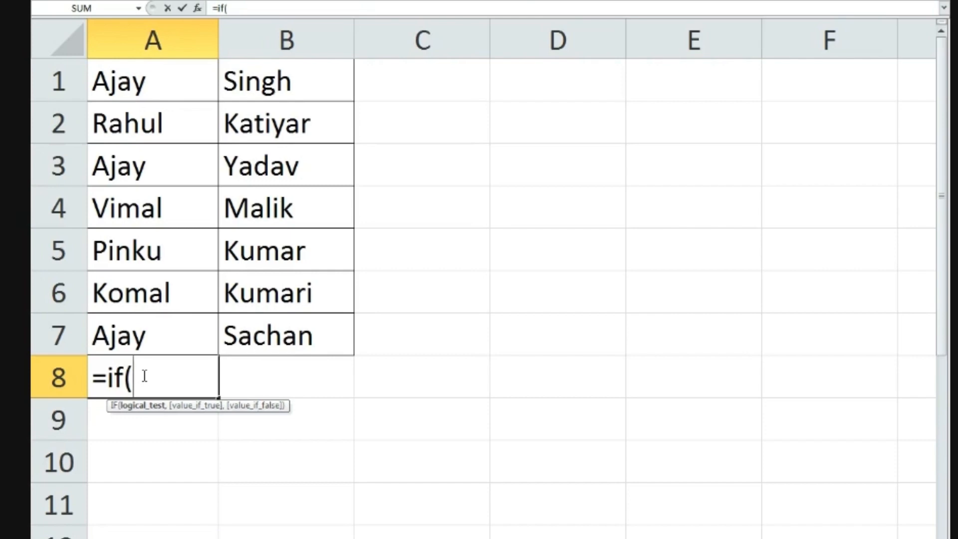
{"action": "type", "text": "cou"}
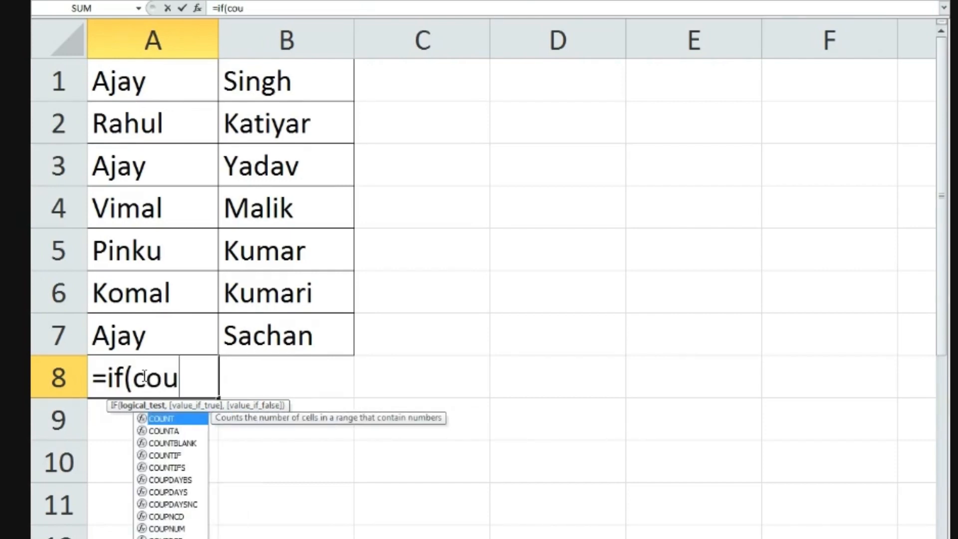
{"action": "key", "text": "Tab"}
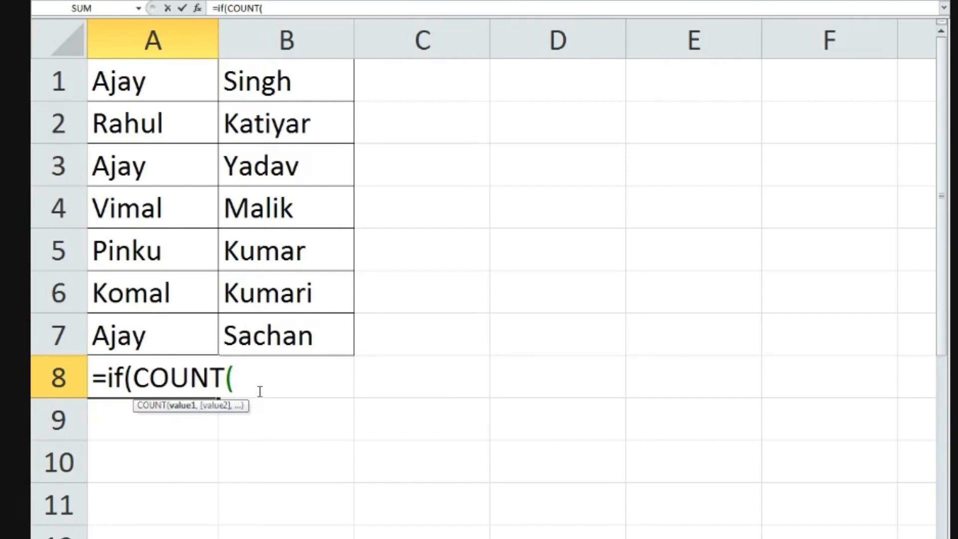
{"action": "key", "text": "BackSpace"}
{"action": "type", "text": "if"}
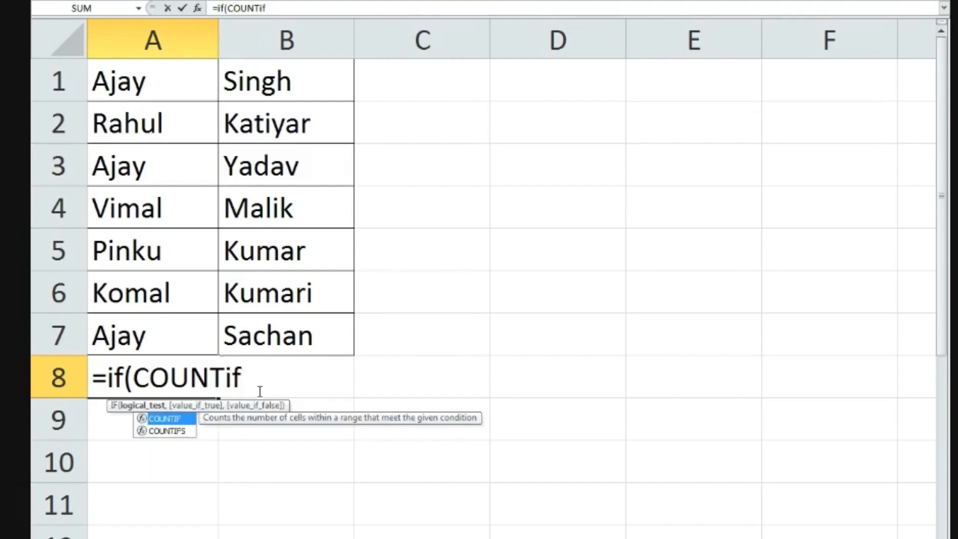
{"action": "key", "text": "Tab"}
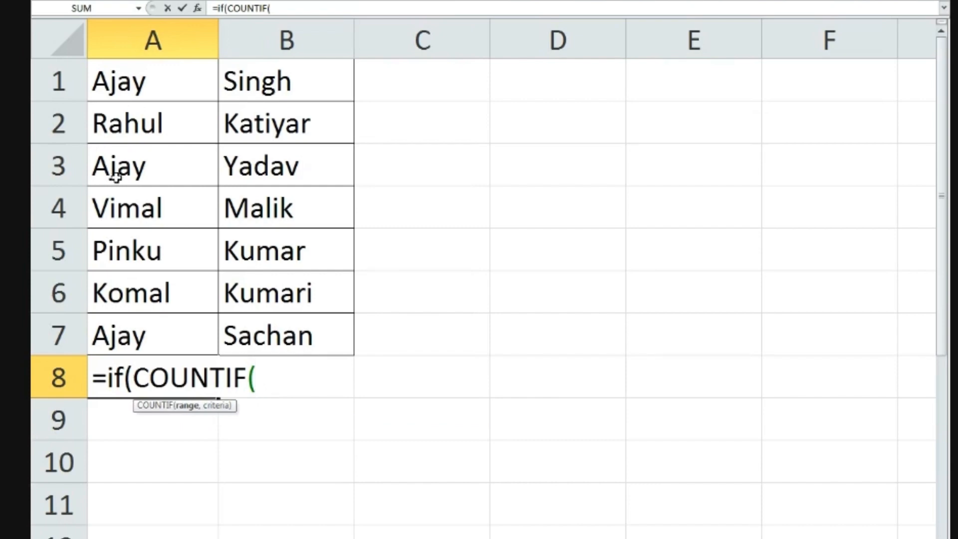
{"action": "left_click", "coordinate": [117, 77]}
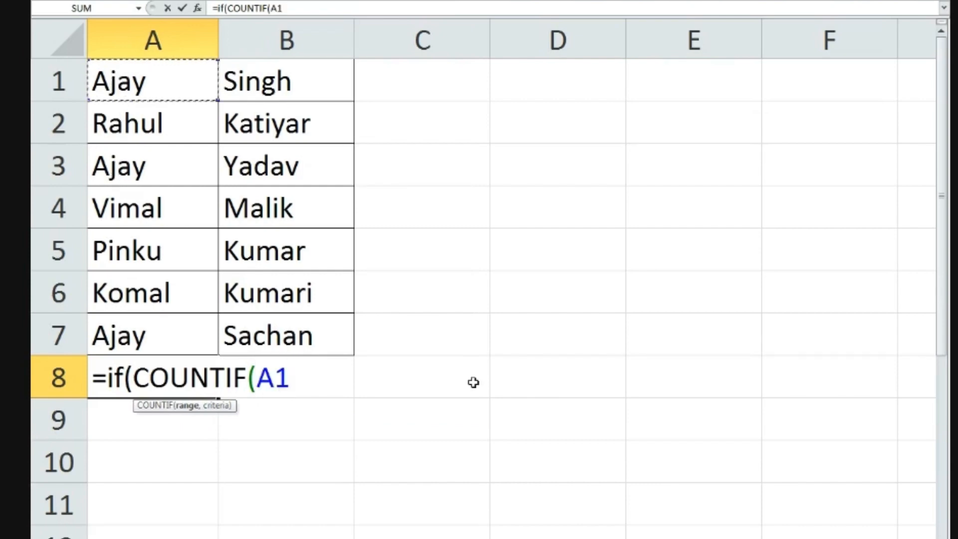
{"action": "type", "text": ")"}
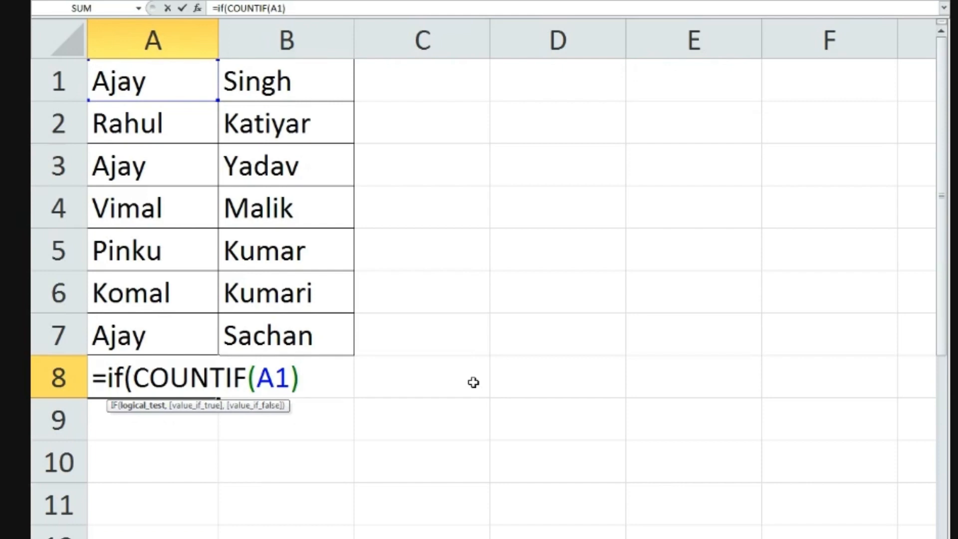
{"action": "key", "text": "BackSpace"}
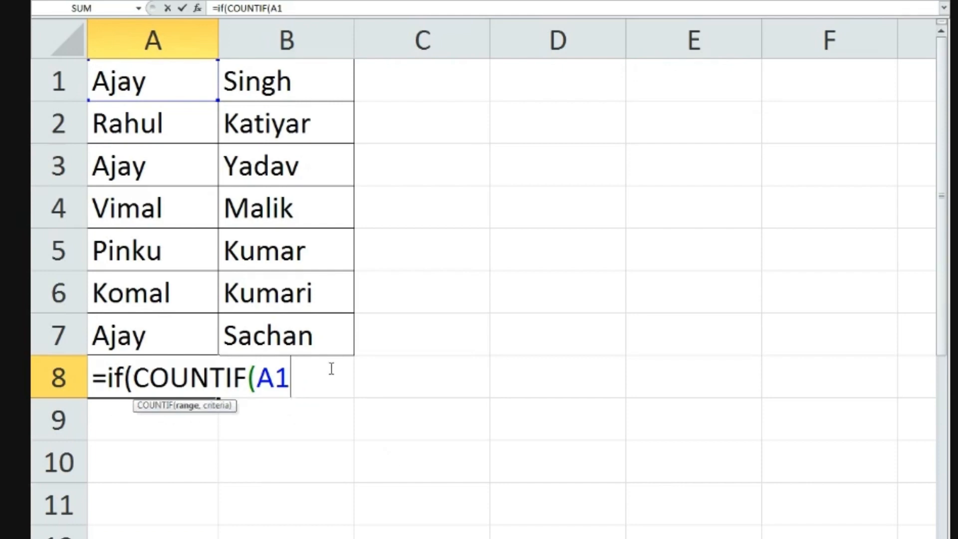
{"action": "key", "text": "BackSpace"}
{"action": "key", "text": "BackSpace"}
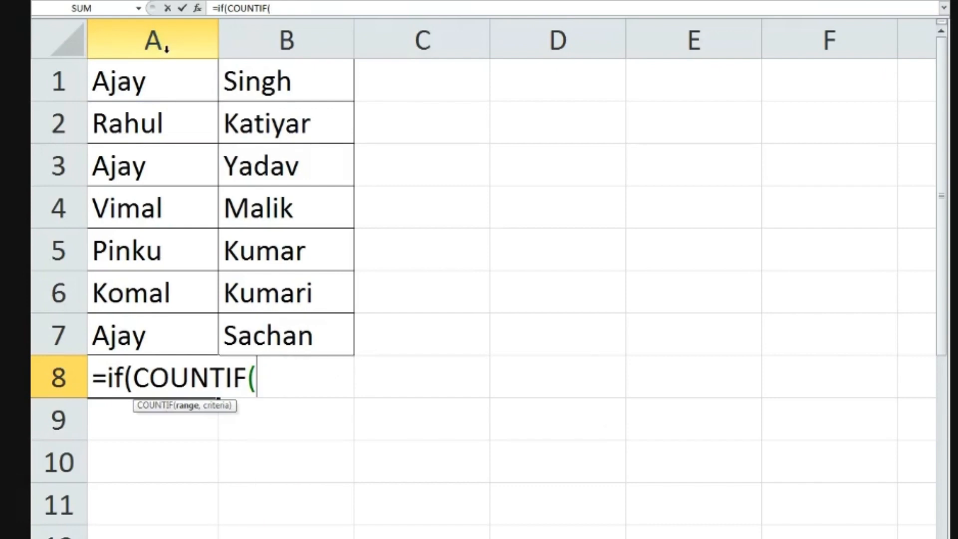
Try to enter the IF formula in A8 with only the quoted repeated first name as the COUNTIF argument.
{"action": "type", "text": "\"Ajay\""}
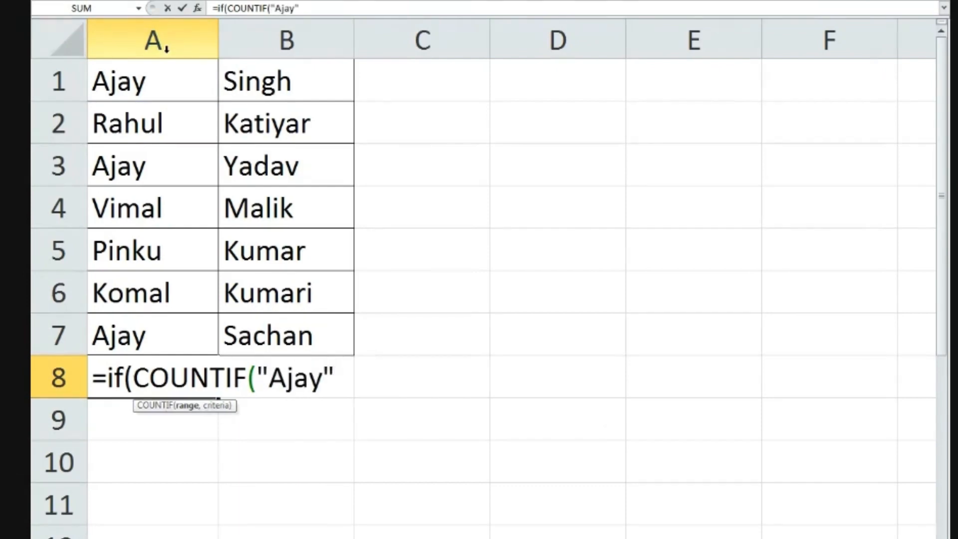
{"action": "type", "text": "))"}
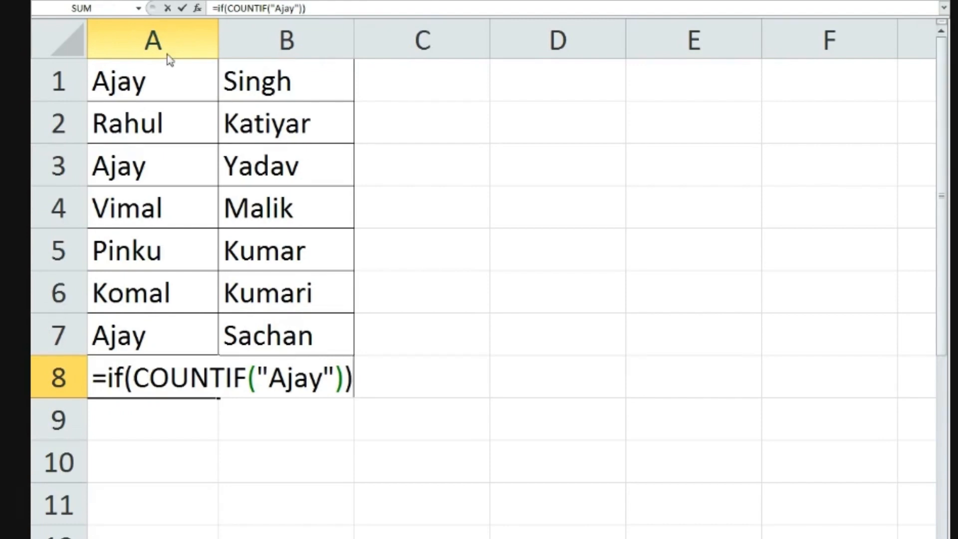
{"action": "key", "text": "Return"}
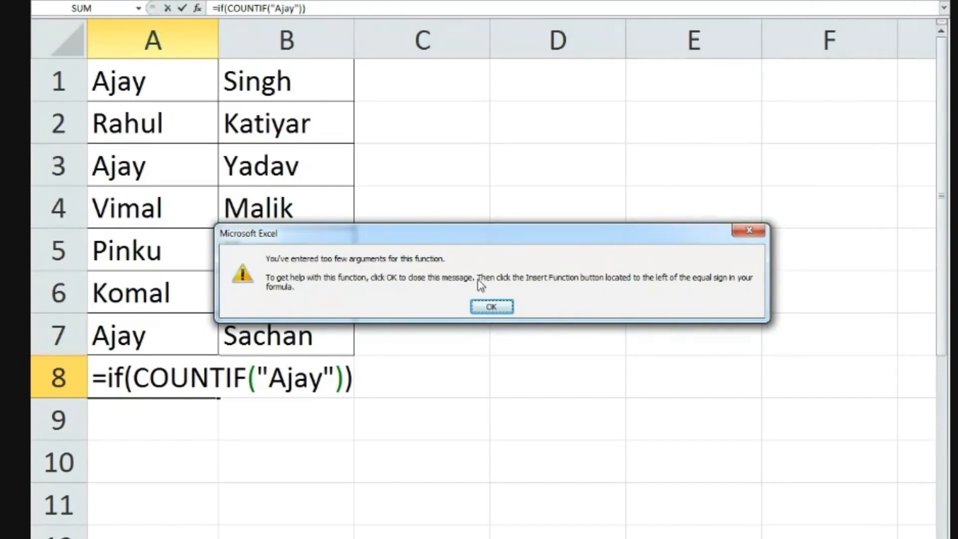
{"action": "left_click", "coordinate": [491, 306]}
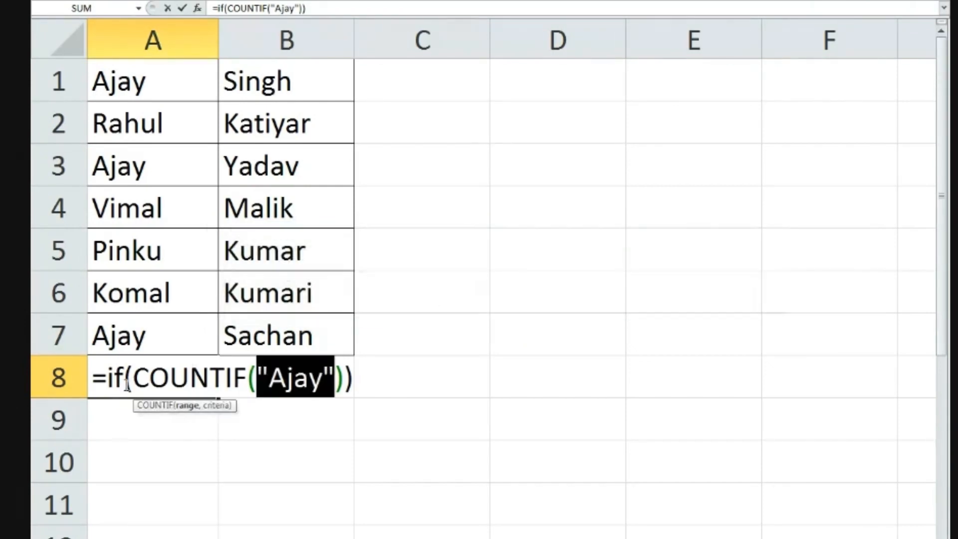
Remove the IF wrapper from the formula in A8 so that it starts directly with COUNTIF.
{"action": "left_click", "coordinate": [132, 381]}
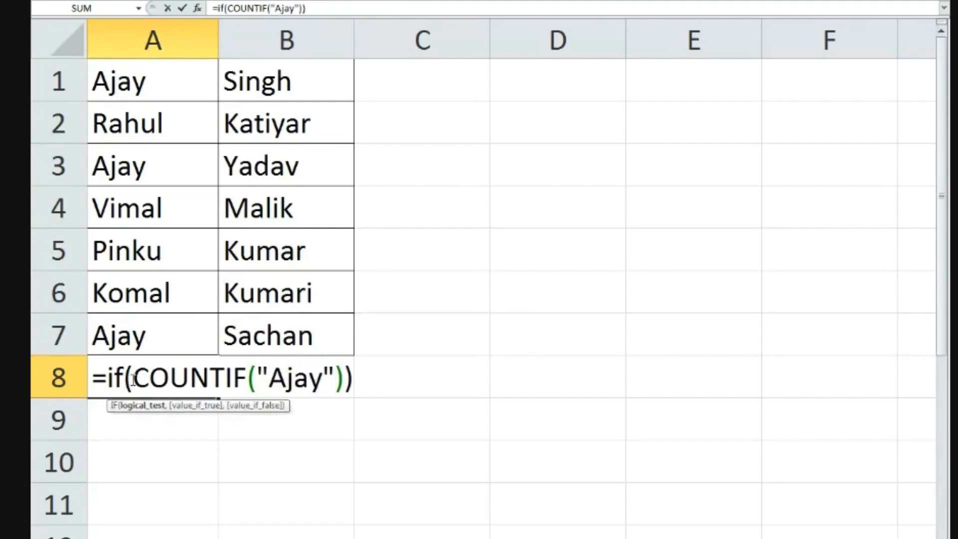
{"action": "key", "text": "BackSpace"}
{"action": "key", "text": "BackSpace"}
{"action": "key", "text": "BackSpace"}
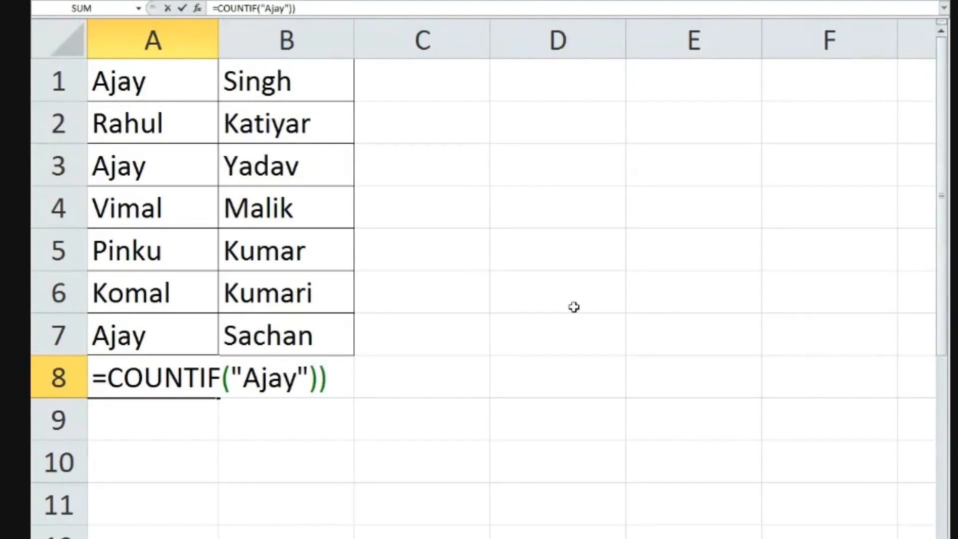
Delete the quoted first name and closing brackets from the A8 formula, reducing it to =COUNTIF(.
{"action": "key", "text": "BackSpace"}
{"action": "key", "text": "BackSpace"}
{"action": "key", "text": "BackSpace"}
{"action": "key", "text": "BackSpace"}
{"action": "key", "text": "BackSpace"}
{"action": "key", "text": "BackSpace"}
{"action": "key", "text": "BackSpace"}
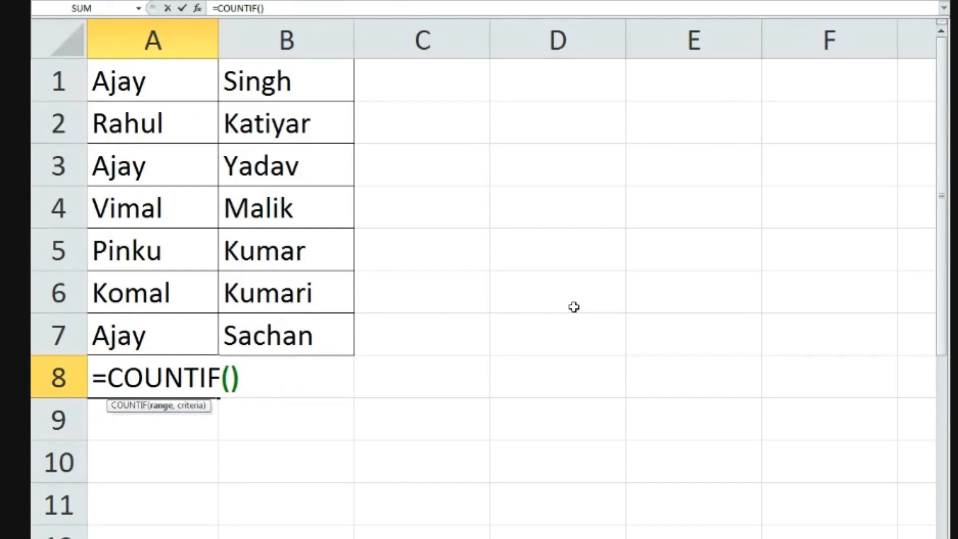
{"action": "key", "text": "BackSpace"}
{"action": "key", "text": "BackSpace"}
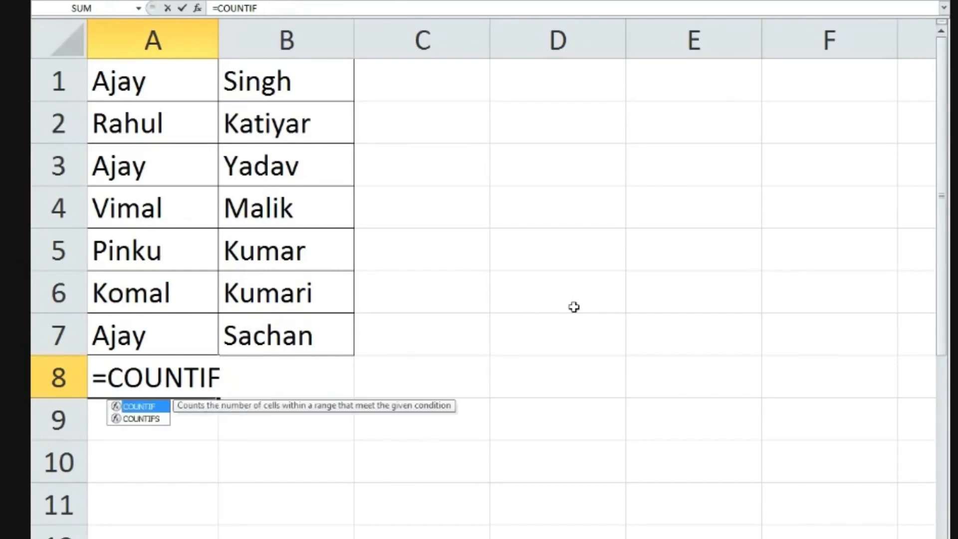
{"action": "type", "text": "("}
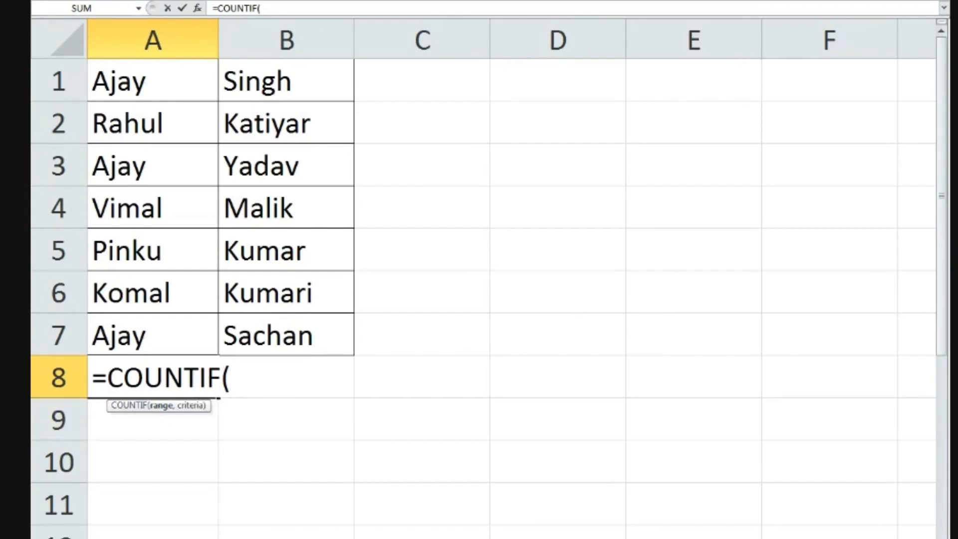
Start the Windows Magnifier and enlarge the view of the worksheet.
{"action": "left_click", "coordinate": [48, 538]}
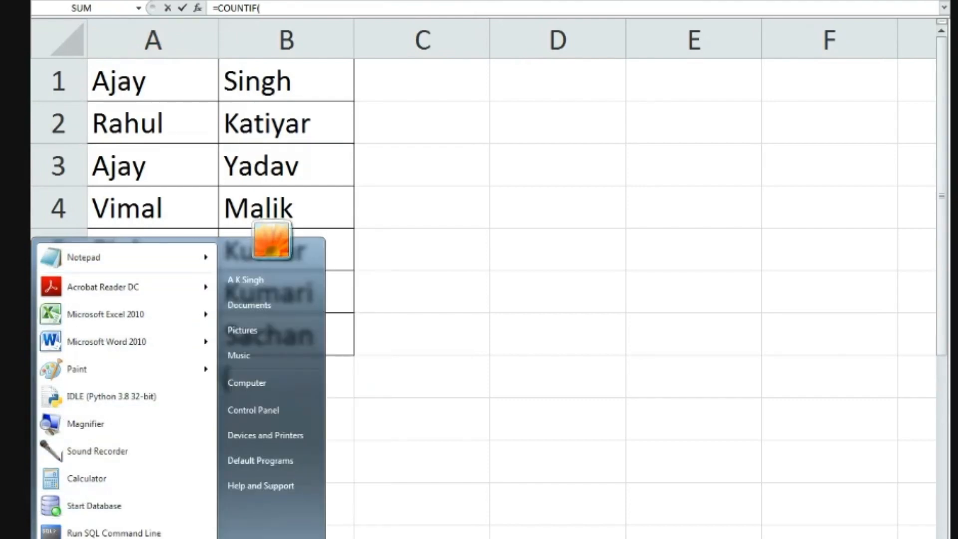
{"action": "type", "text": "o"}
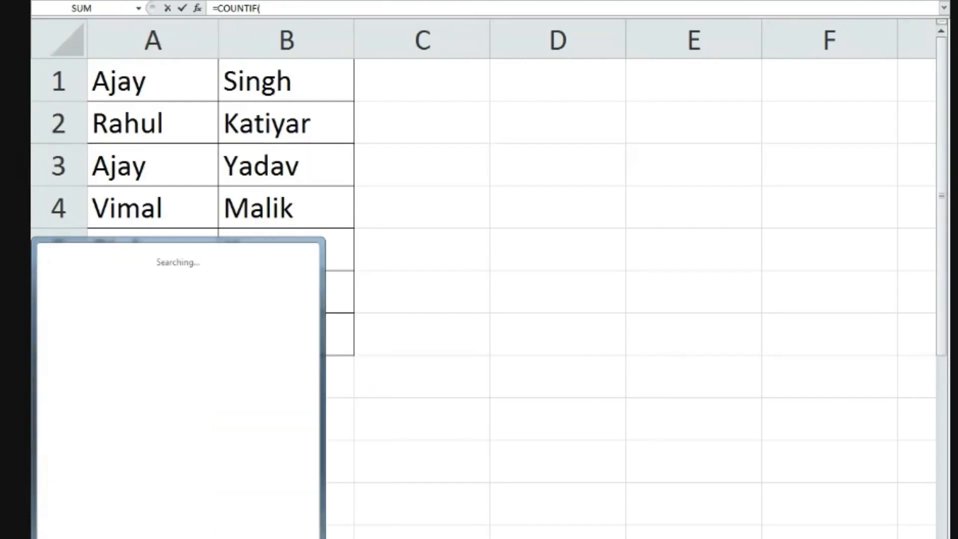
{"action": "key", "text": "Escape"}
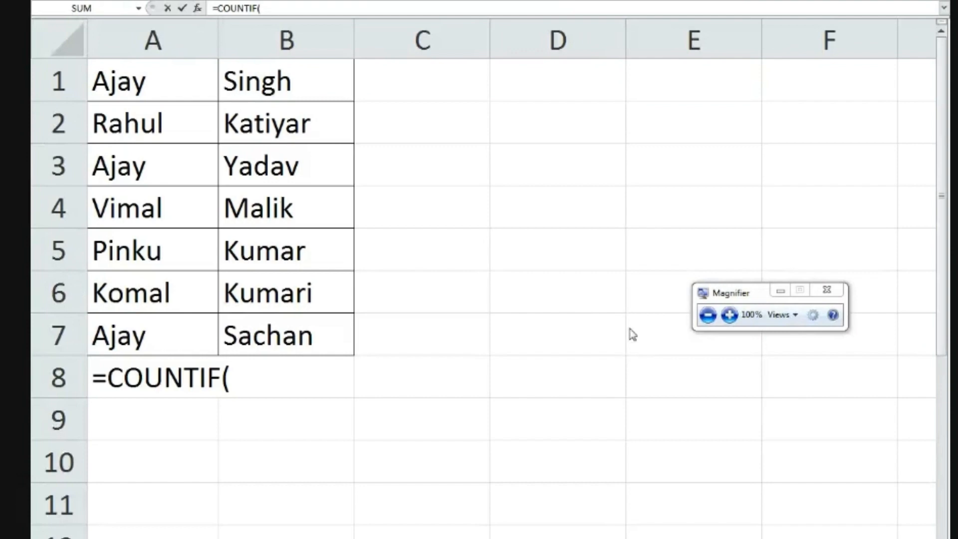
{"action": "left_click", "coordinate": [728, 314]}
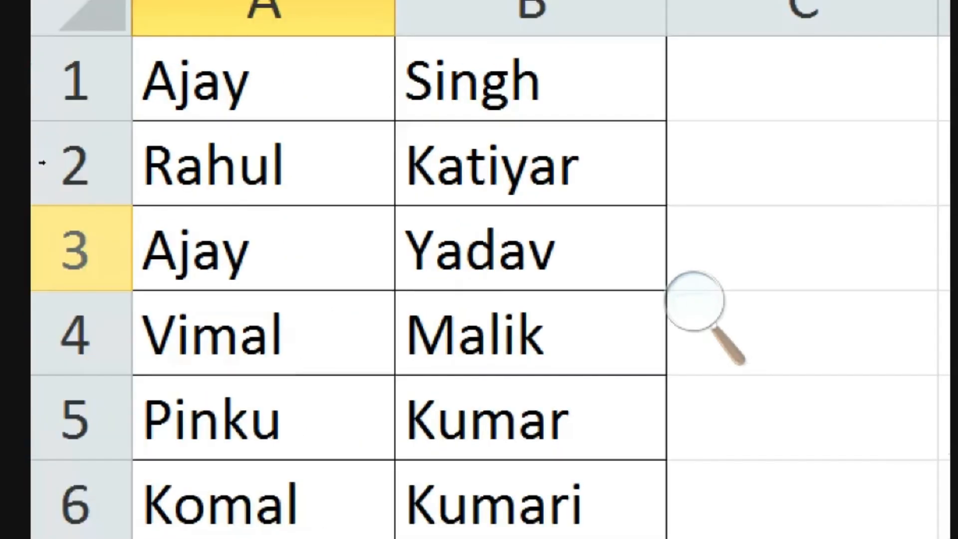
Complete the A8 formula as =COUNTIF(A1:A7,A3) to count the first name in A3, and reselect A8.
{"action": "left_click_drag", "start_coordinate": [178, 72], "coordinate": [172, 274]}
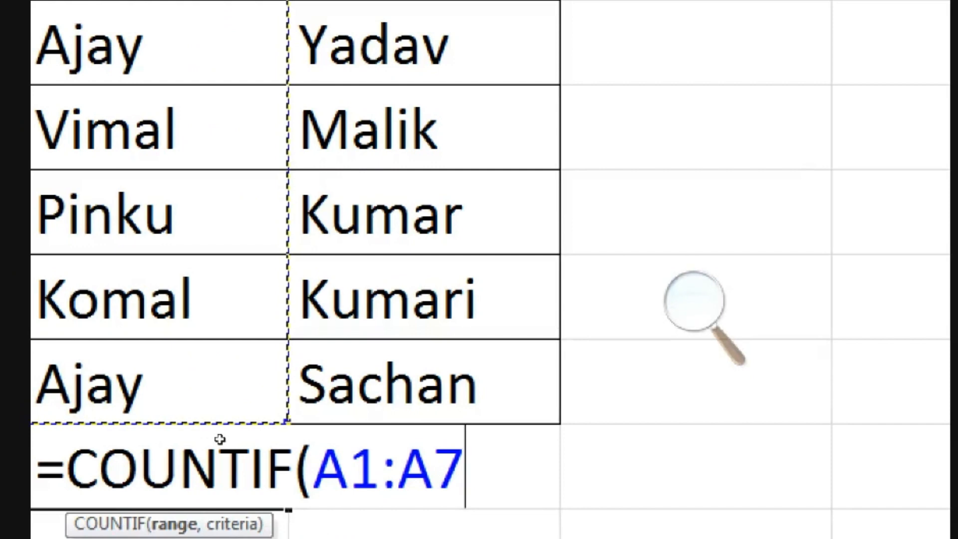
{"action": "type", "text": ","}
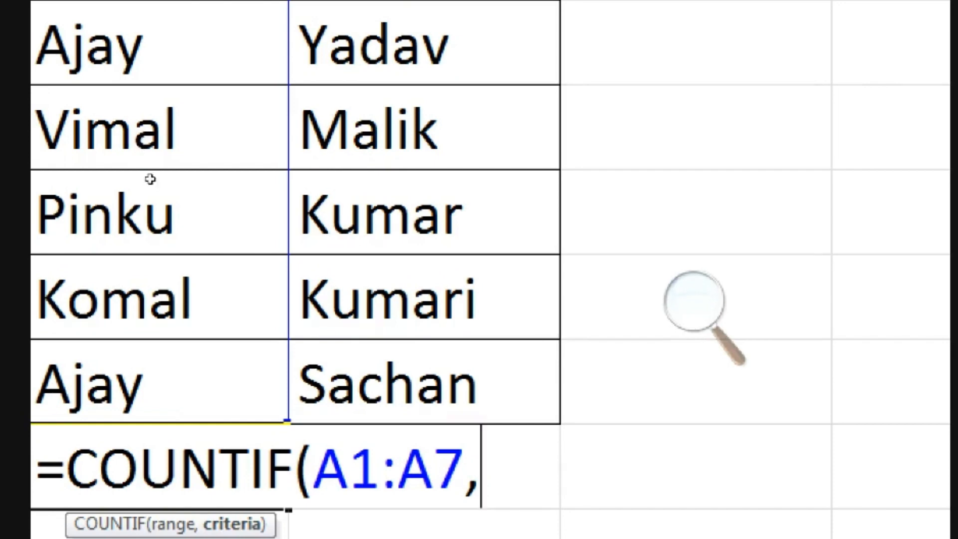
{"action": "key", "text": "Up"}
{"action": "key", "text": "Up"}
{"action": "key", "text": "Up"}
{"action": "key", "text": "Up"}
{"action": "key", "text": "Up"}
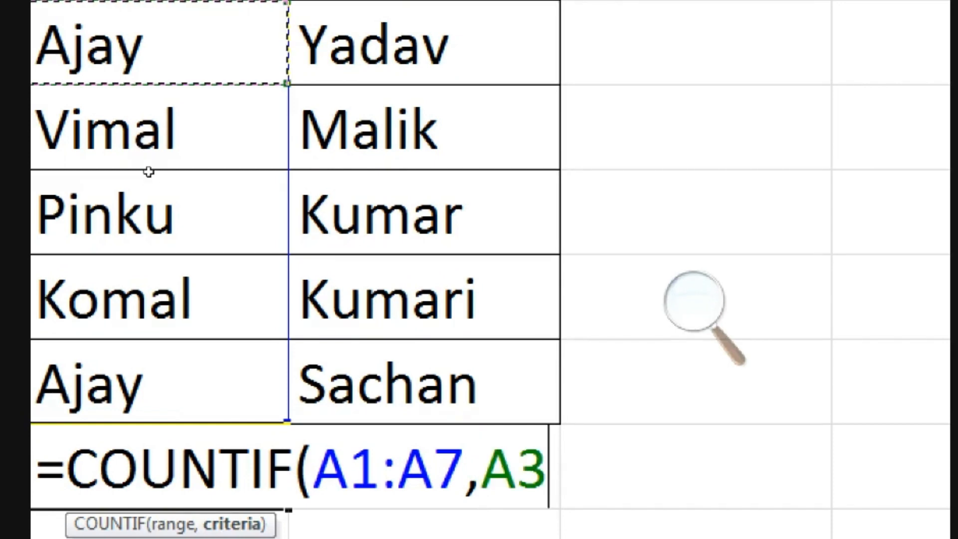
{"action": "type", "text": ")"}
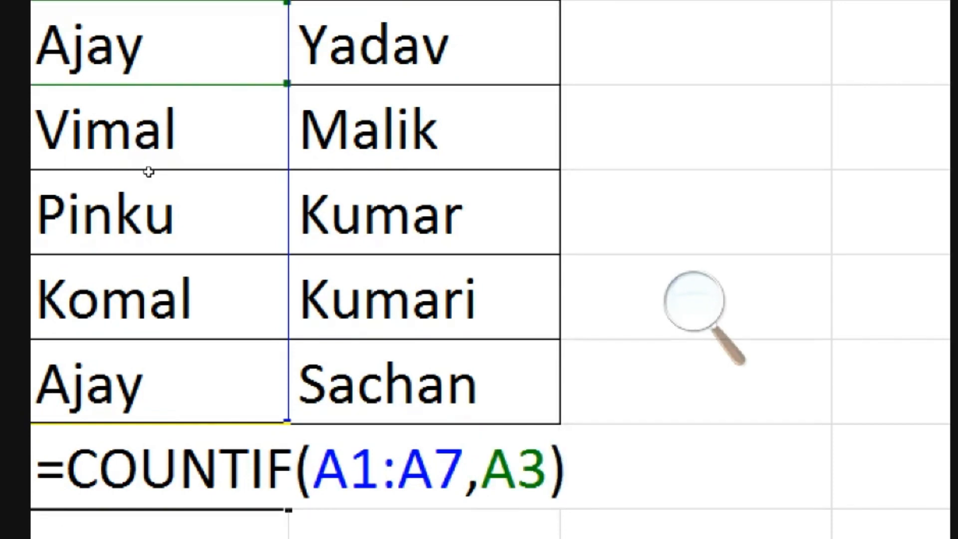
{"action": "key", "text": "Return"}
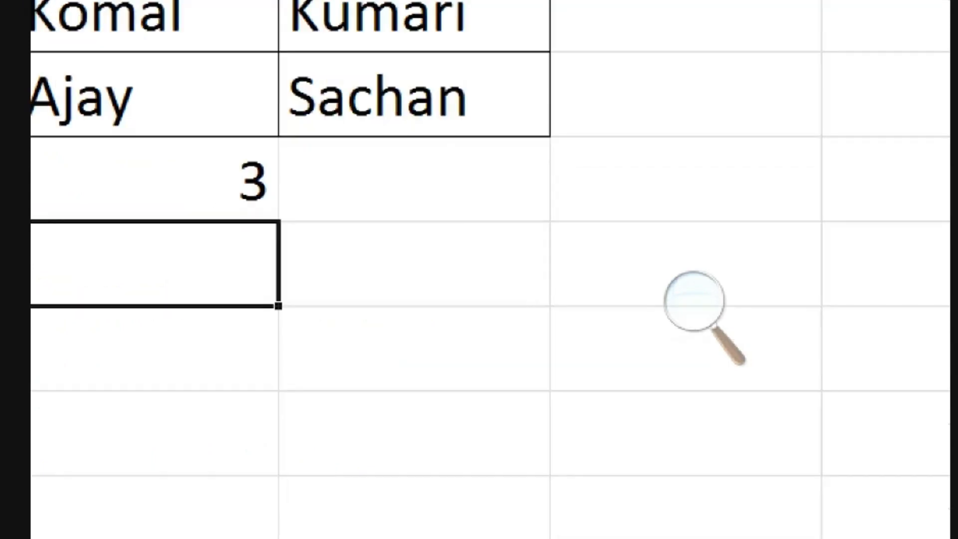
{"action": "key", "text": "Up"}
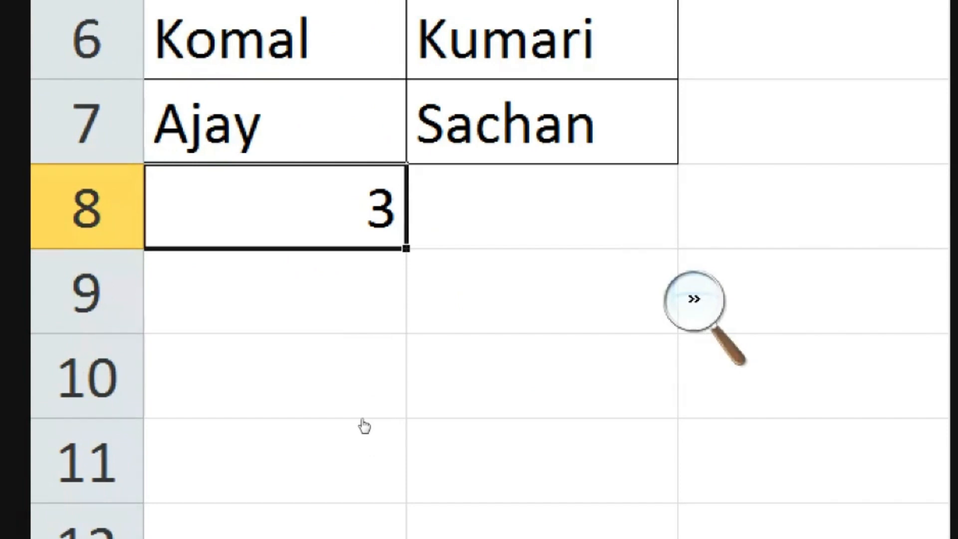
Return the Magnifier zoom to 100%.
{"action": "left_click", "coordinate": [694, 301]}
{"action": "left_click", "coordinate": [684, 319]}
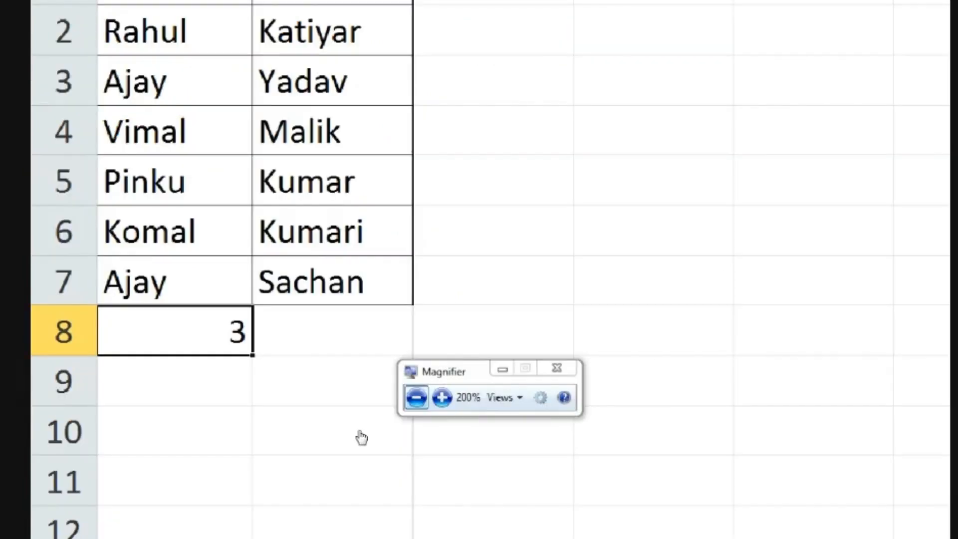
{"action": "left_click", "coordinate": [401, 367]}
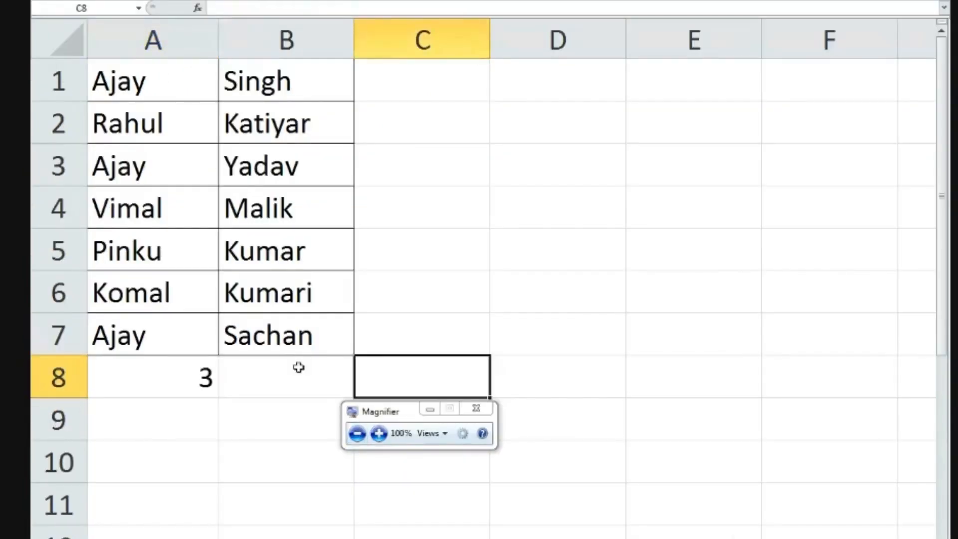
Replace the A3 criterion in the A8 COUNTIF formula with the repeated first name in quotation marks.
{"action": "left_click", "coordinate": [204, 379]}
{"action": "double_click", "coordinate": [169, 377]}
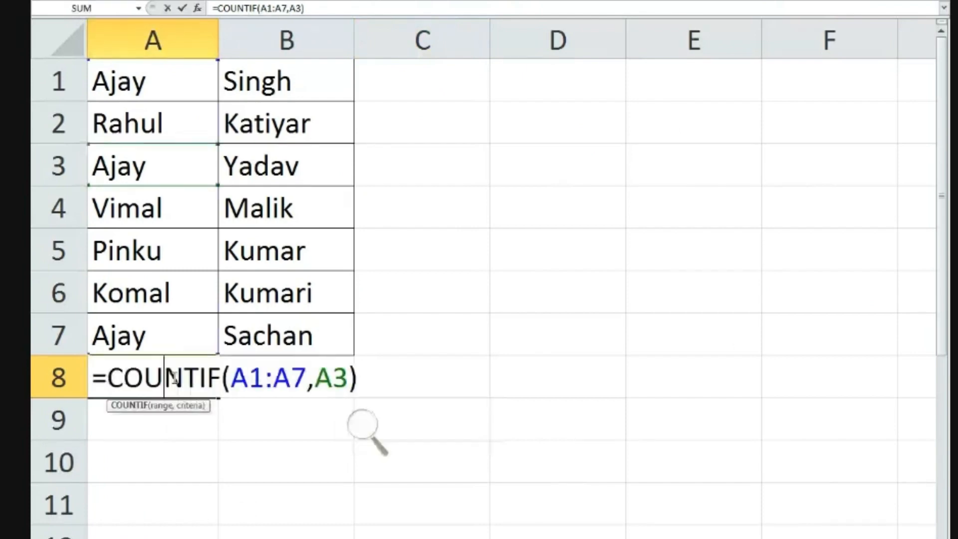
{"action": "left_click", "coordinate": [351, 378]}
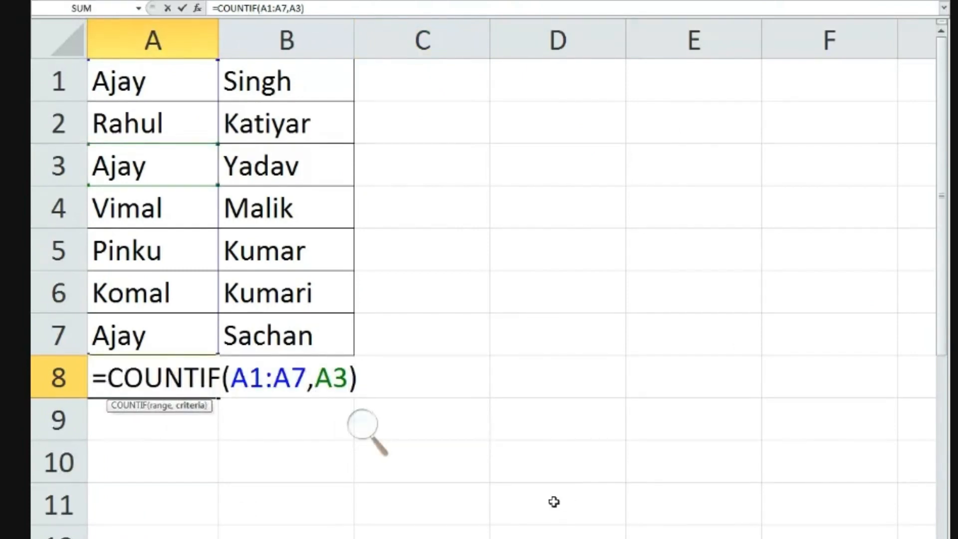
{"action": "key", "text": "BackSpace"}
{"action": "key", "text": "BackSpace"}
{"action": "type", "text": "\""}
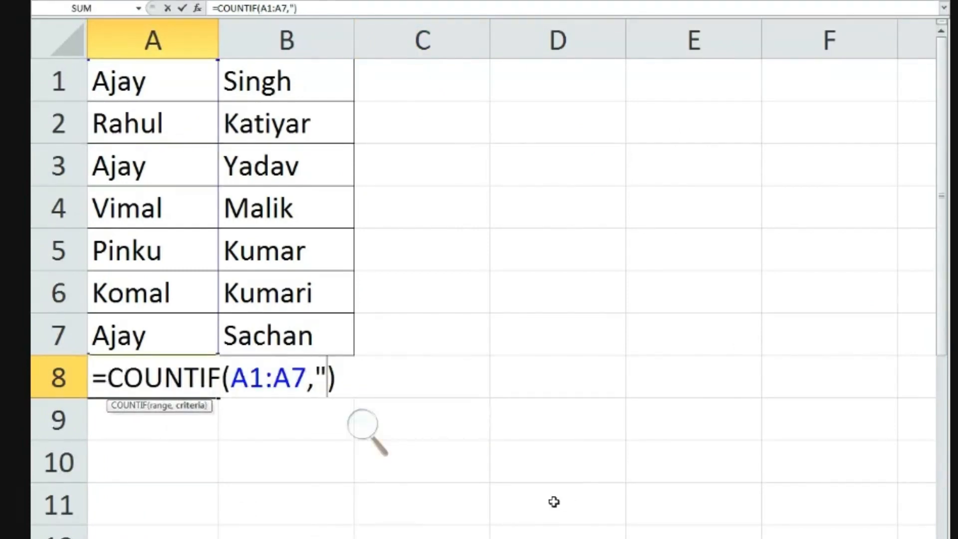
{"action": "type", "text": "Ajay\""}
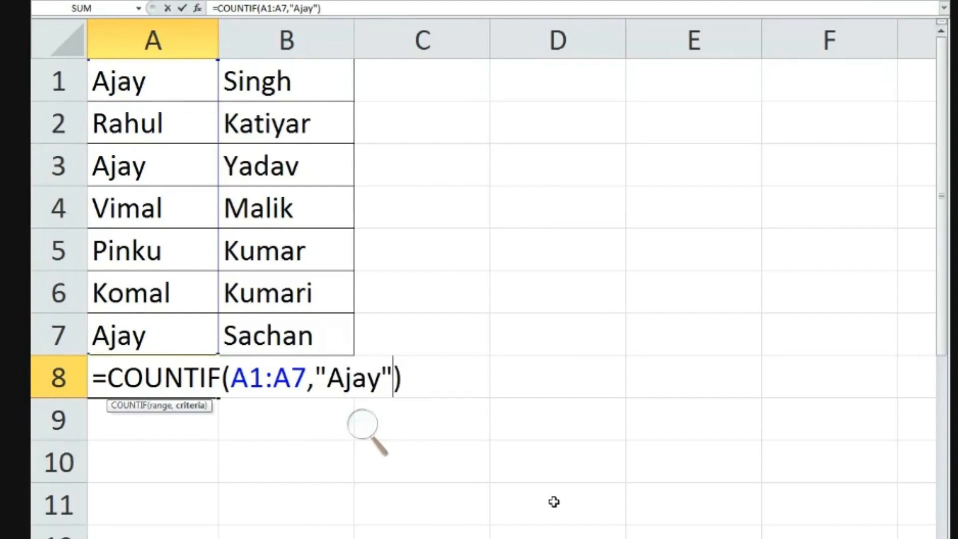
{"action": "left_click", "coordinate": [437, 386]}
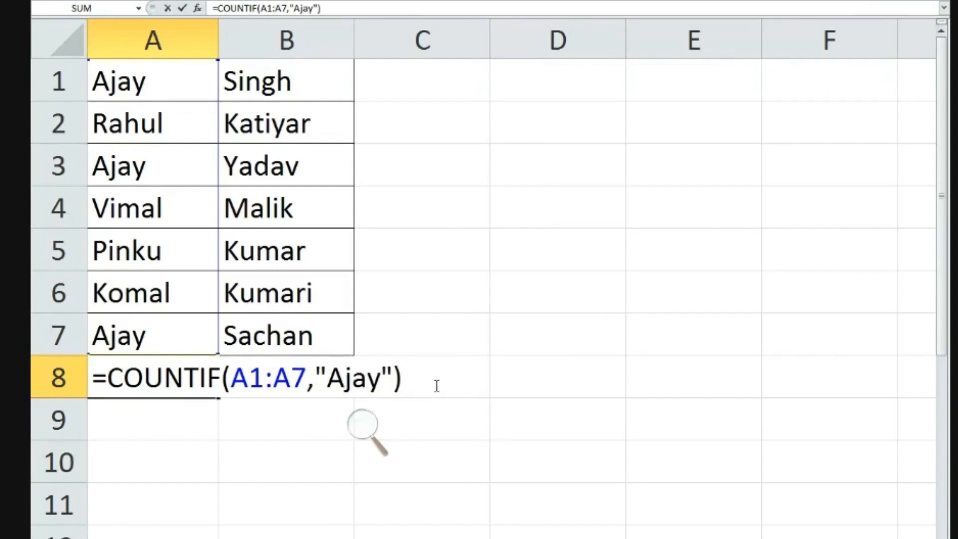
{"action": "key", "text": "Return"}
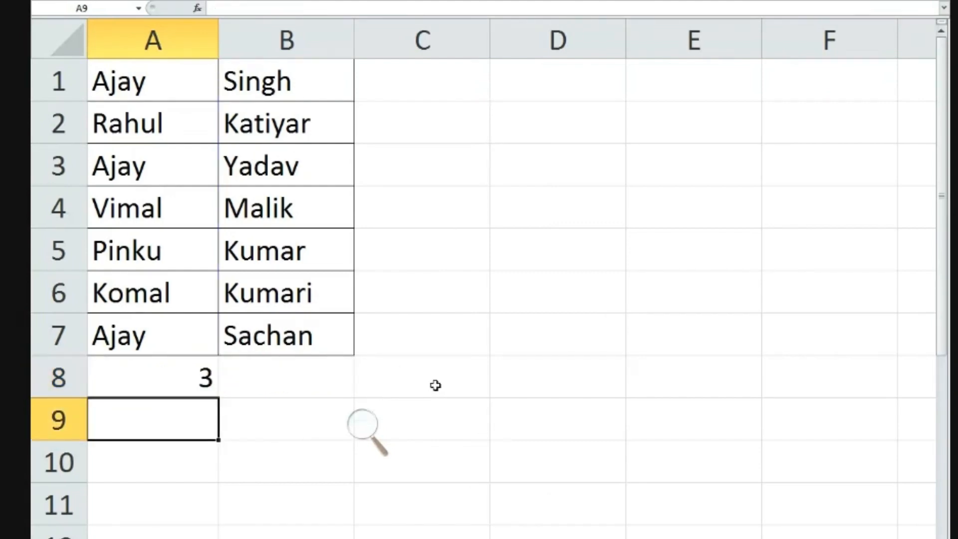
Change the A8 formula's criterion from the quoted first name to "F", giving =COUNTIF(A1:A7,"F").
{"action": "double_click", "coordinate": [171, 369]}
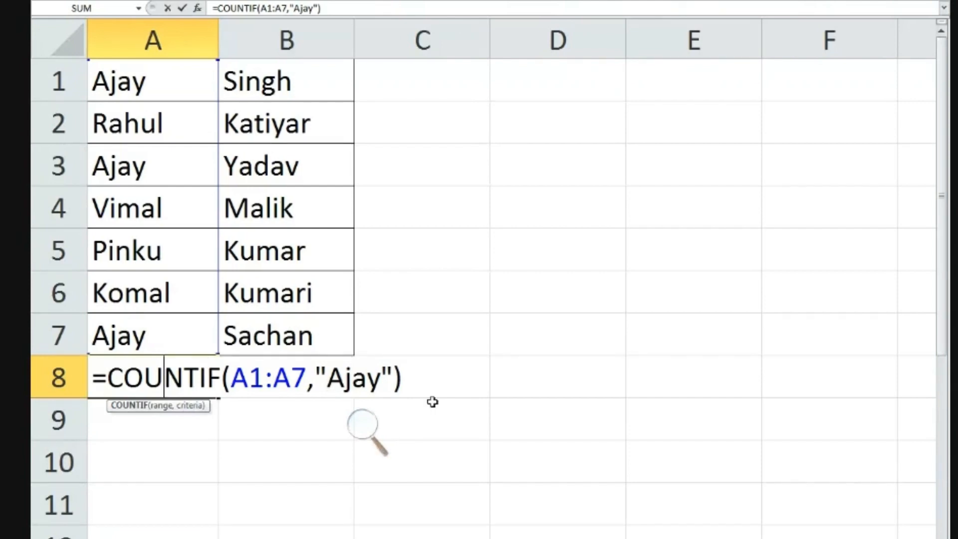
{"action": "key", "text": "ctrl+Return"}
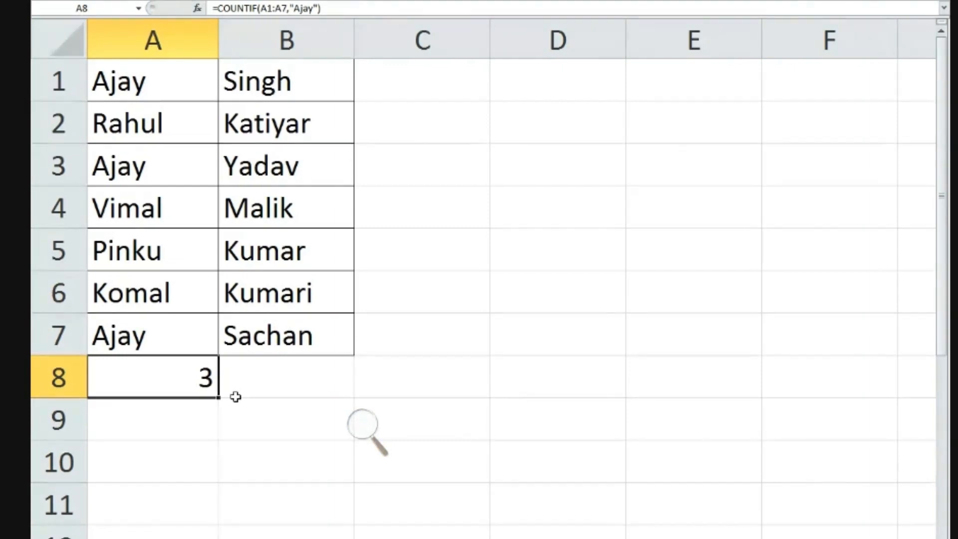
{"action": "double_click", "coordinate": [165, 369]}
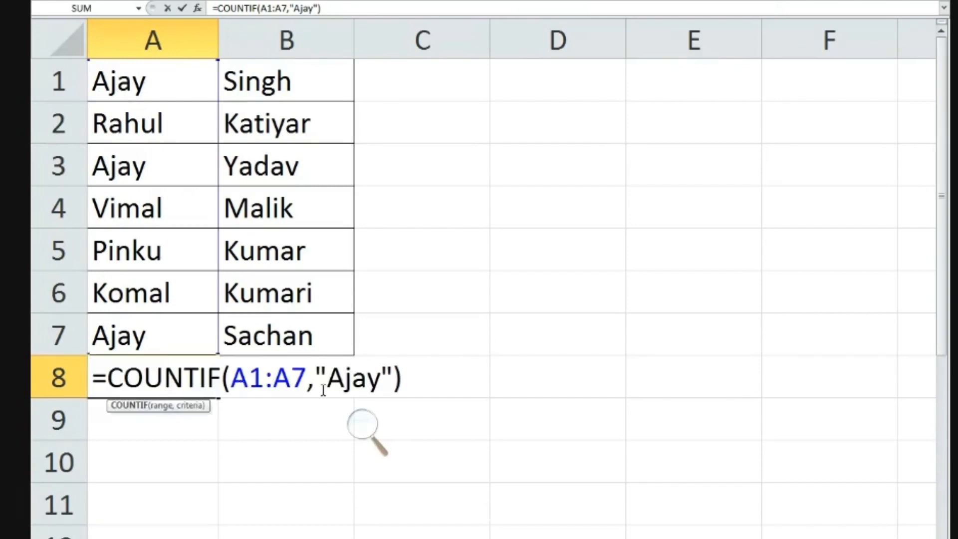
{"action": "left_click", "coordinate": [382, 374]}
{"action": "key", "text": "BackSpace"}
{"action": "key", "text": "BackSpace"}
{"action": "key", "text": "BackSpace"}
{"action": "key", "text": "BackSpace"}
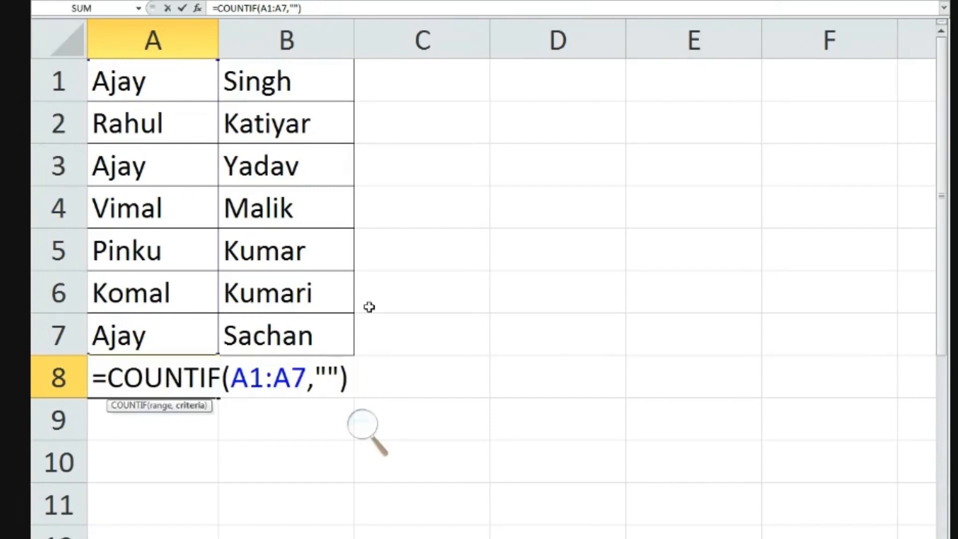
{"action": "type", "text": "F"}
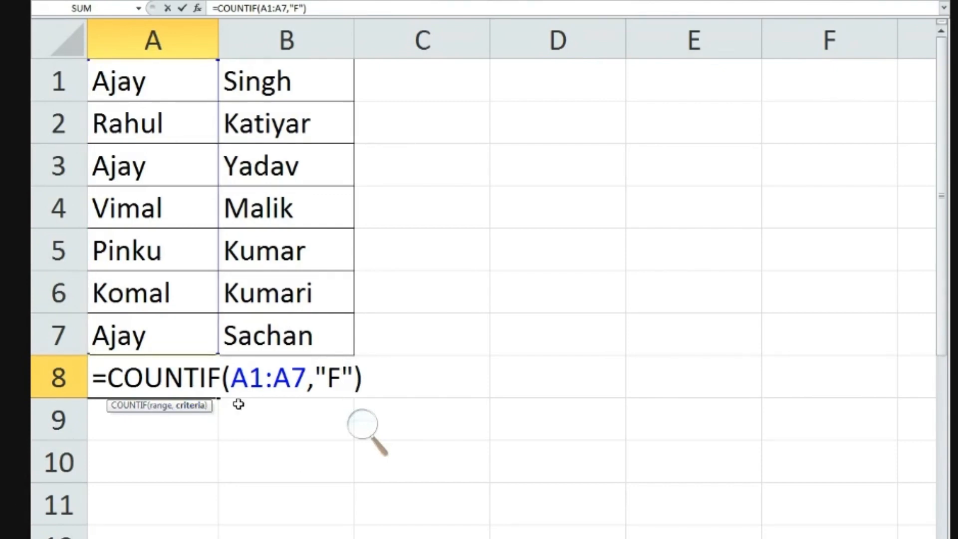
{"action": "key", "text": "End"}
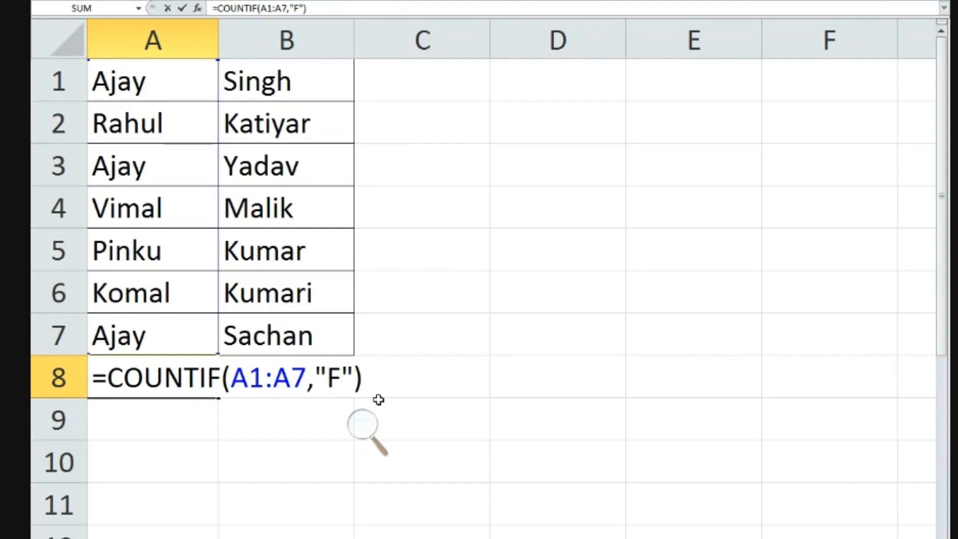
{"action": "key", "text": "Return"}
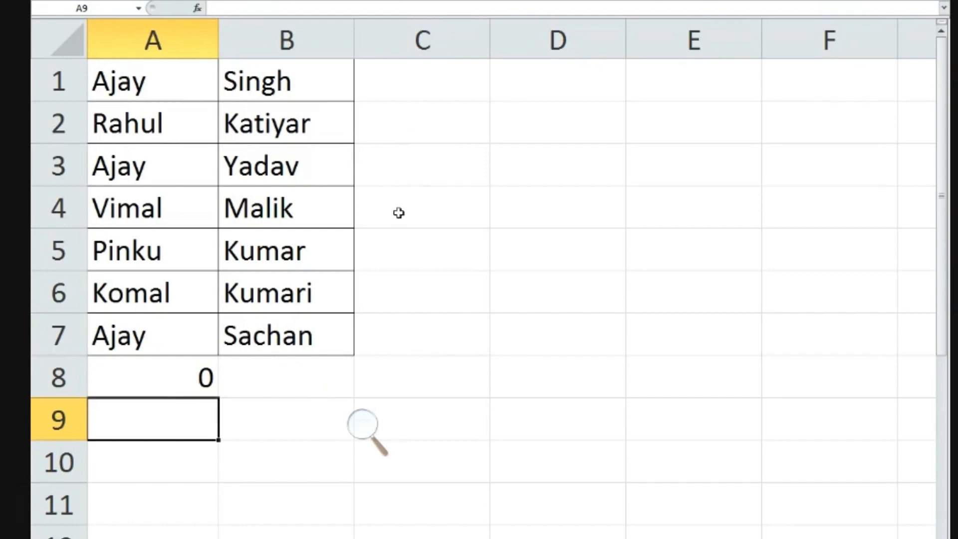
Fill C1:C7 with the result letters F, P, P, F, F, P and F, one per row.
{"action": "left_click", "coordinate": [408, 87]}
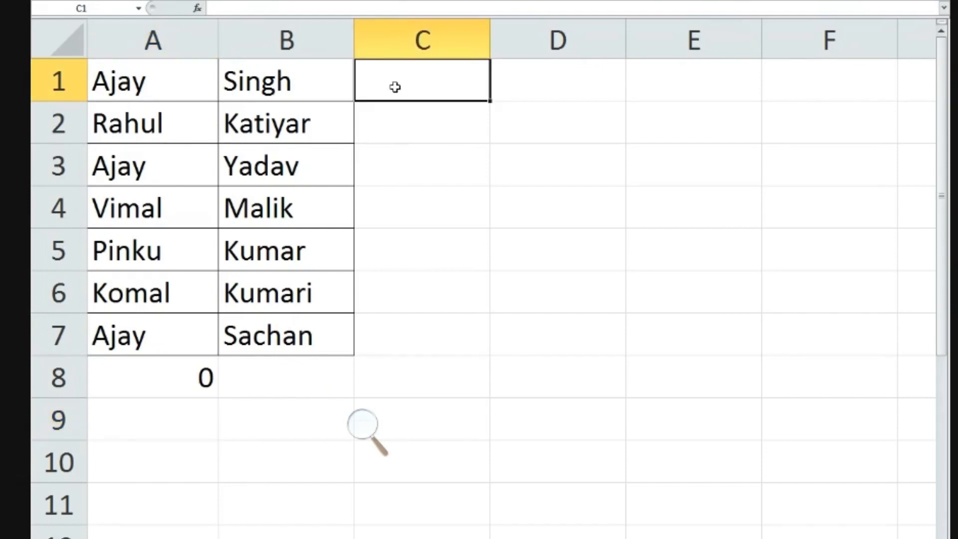
{"action": "type", "text": "f"}
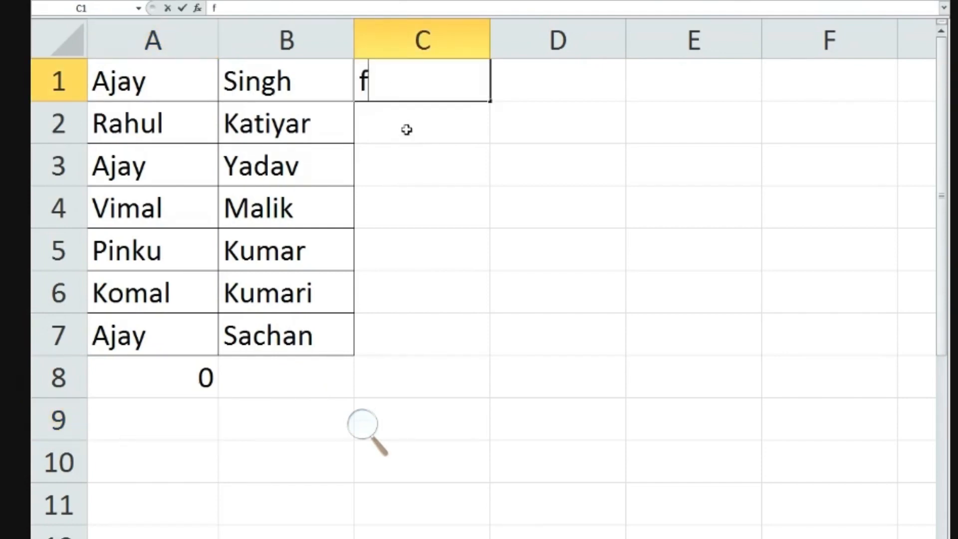
{"action": "key", "text": "BackSpace"}
{"action": "type", "text": "F"}
{"action": "key", "text": "Return"}
{"action": "type", "text": "P"}
{"action": "key", "text": "Return"}
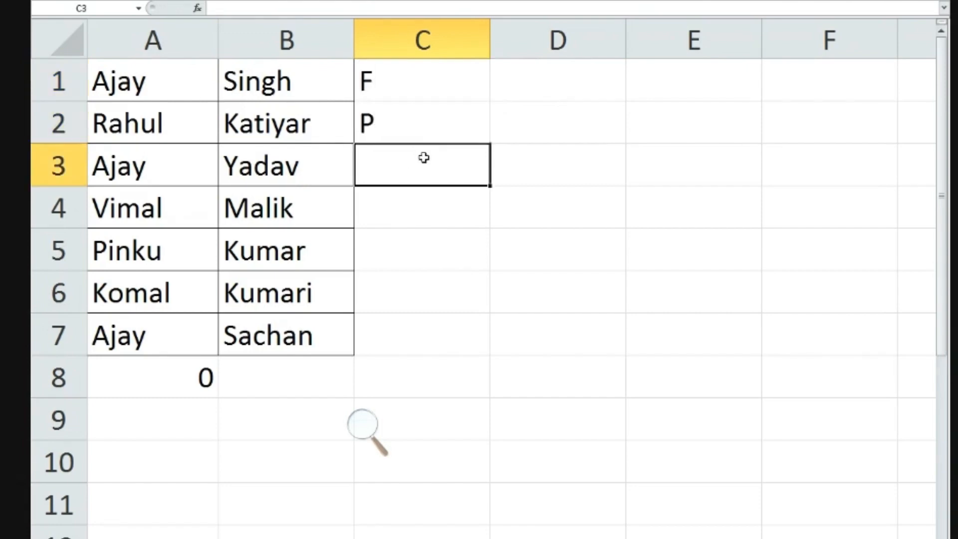
{"action": "type", "text": "P"}
{"action": "key", "text": "Return"}
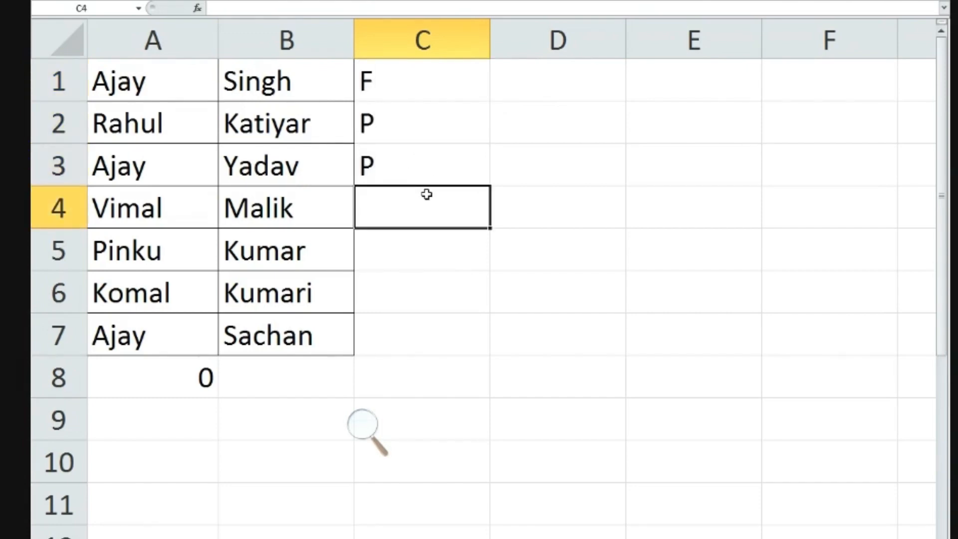
{"action": "type", "text": "F"}
{"action": "key", "text": "Return"}
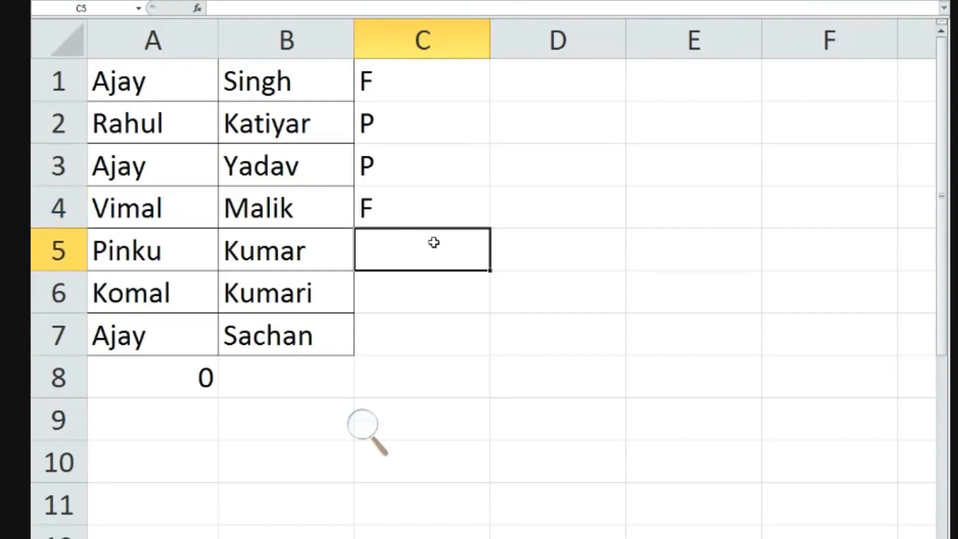
{"action": "type", "text": "F"}
{"action": "key", "text": "Return"}
{"action": "type", "text": "P"}
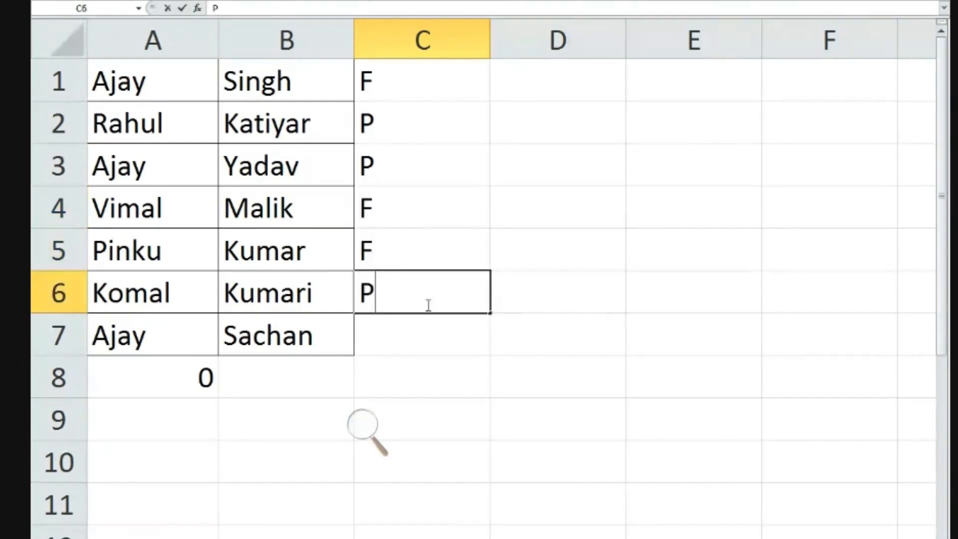
{"action": "key", "text": "Return"}
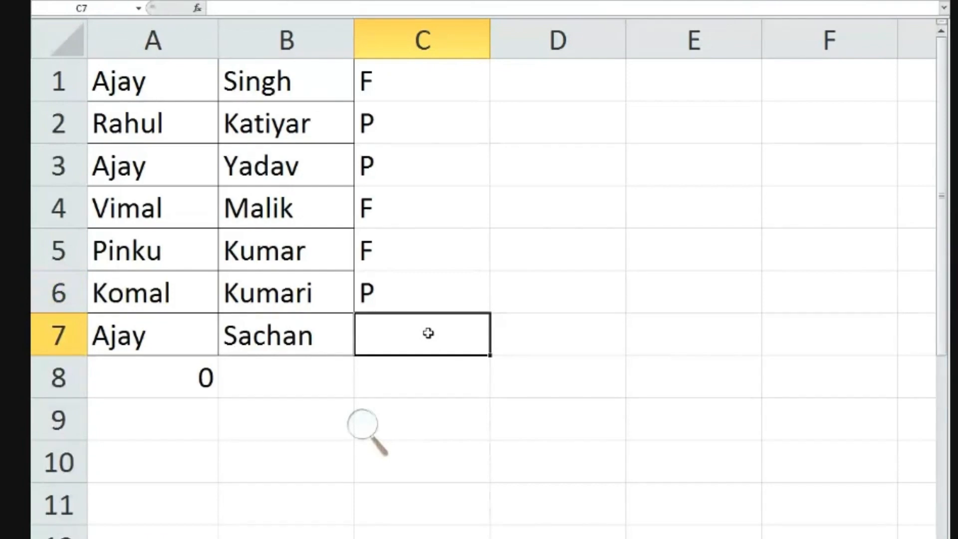
{"action": "type", "text": "F"}
{"action": "key", "text": "Return"}
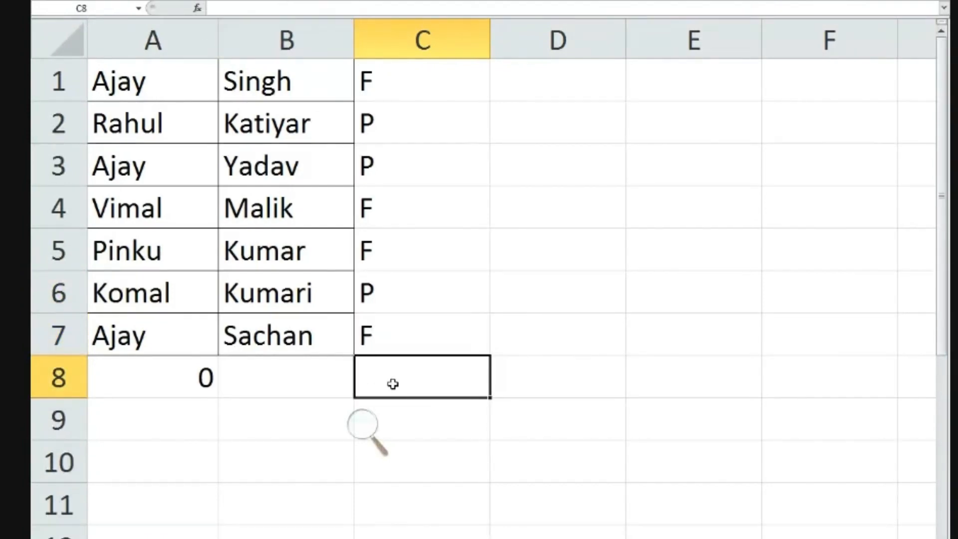
Copy the COUNTIF formula from A8 into C8, giving =COUNTIF(C1:C7,"F").
{"action": "left_click", "coordinate": [142, 385]}
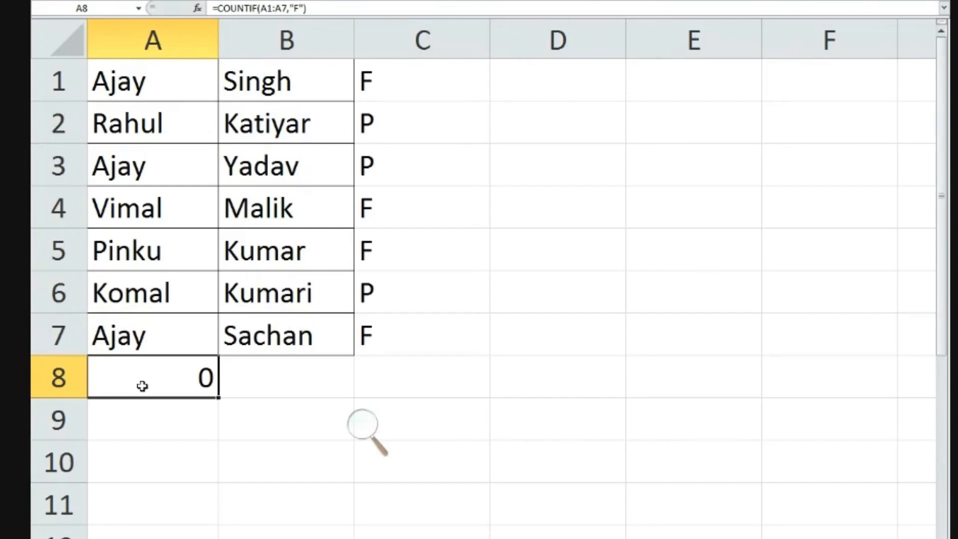
{"action": "key", "text": "ctrl+c"}
{"action": "left_click", "coordinate": [387, 387]}
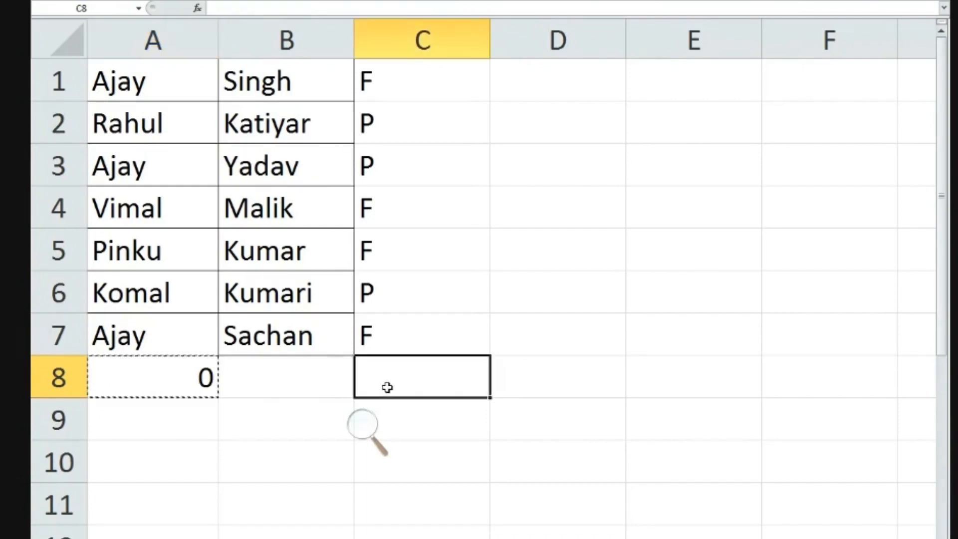
{"action": "key", "text": "ctrl+v"}
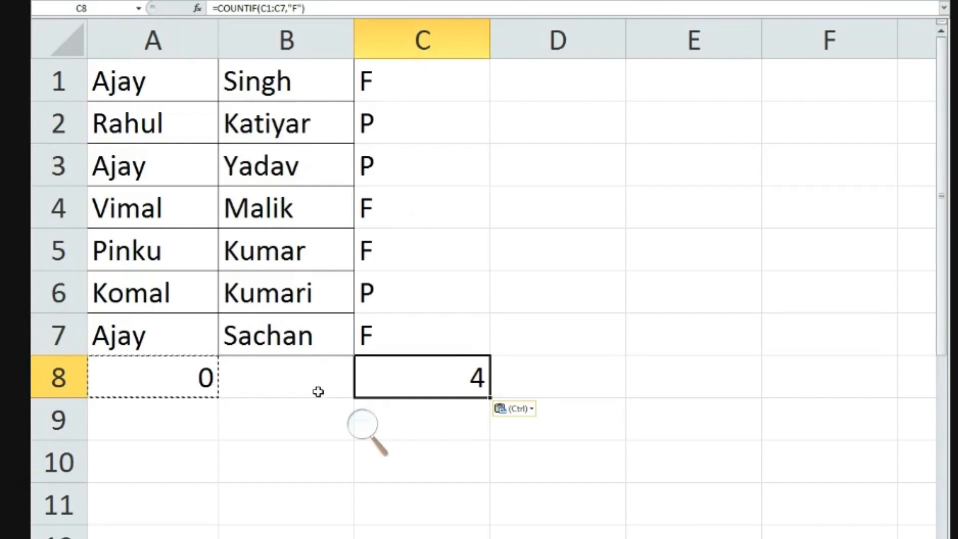
Examine the counted range and the "F" criterion in the C8 COUNTIF formula, and keep C8 selected.
{"action": "double_click", "coordinate": [451, 380]}
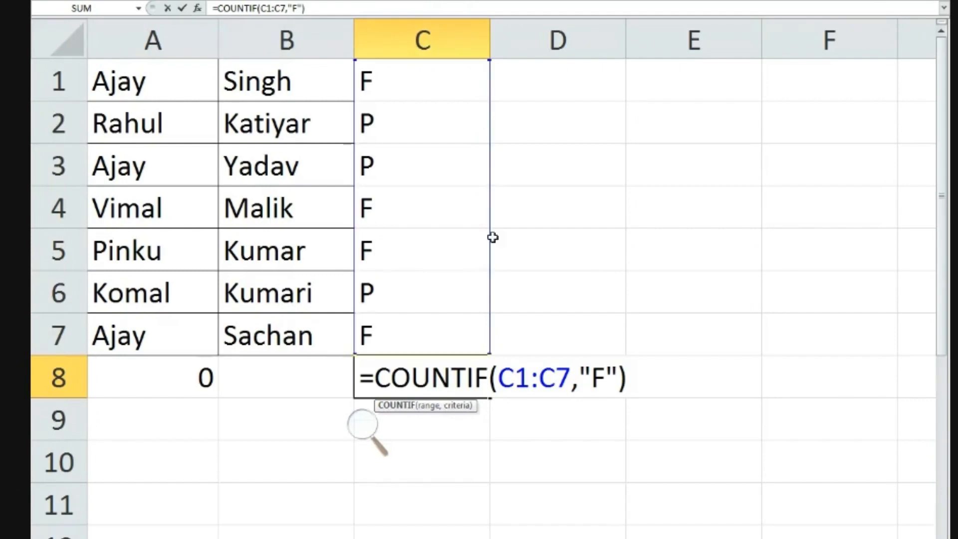
{"action": "key", "text": "ctrl+Return"}
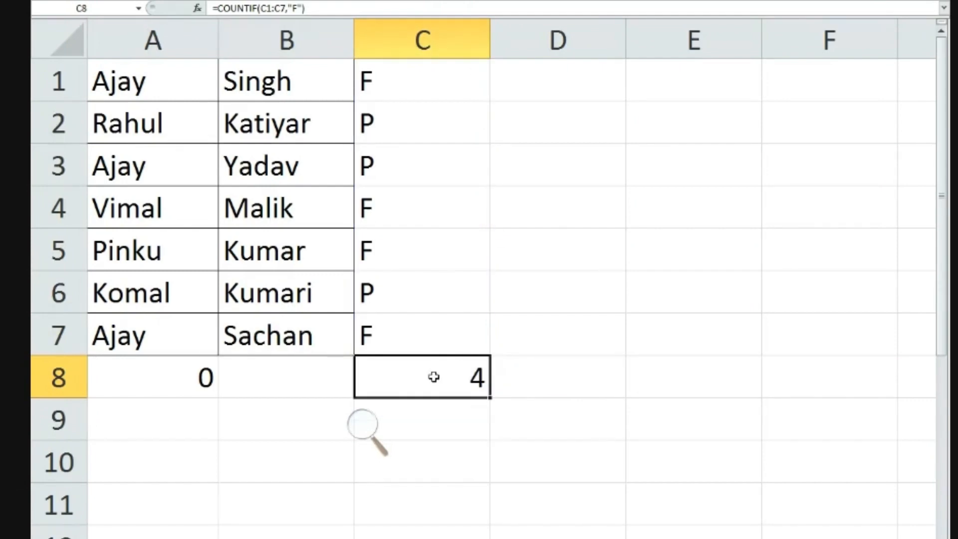
{"action": "double_click", "coordinate": [433, 377]}
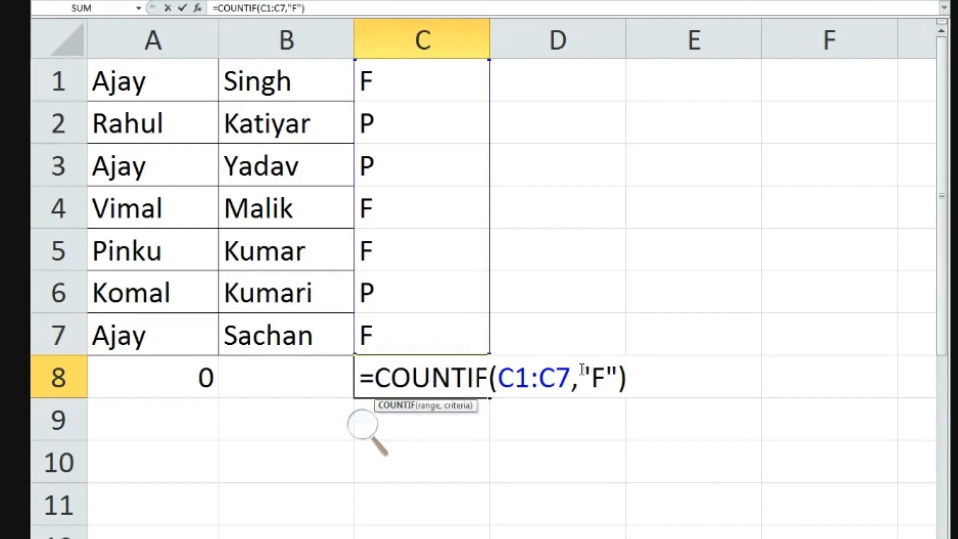
{"action": "left_click_drag", "start_coordinate": [580, 374], "coordinate": [615, 374]}
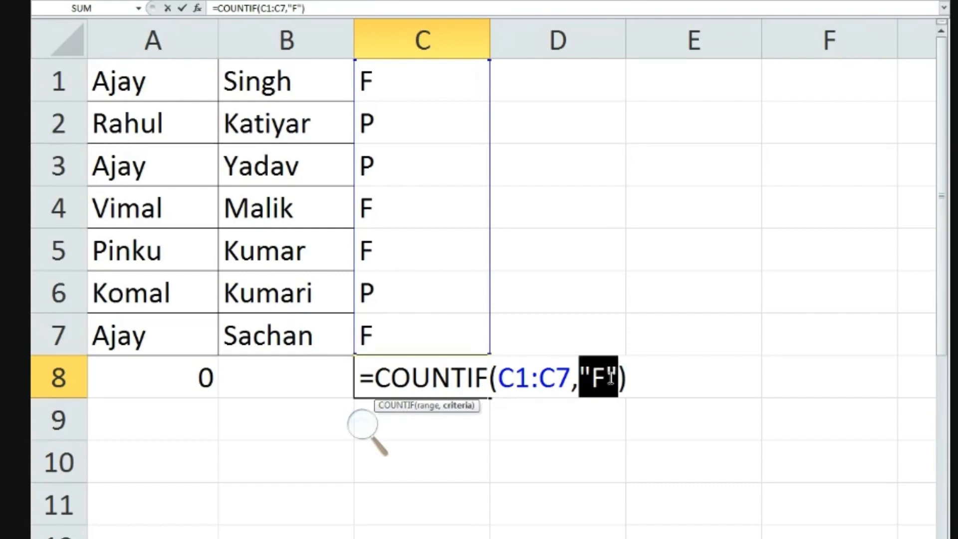
{"action": "key", "text": "Return"}
{"action": "left_click", "coordinate": [458, 379]}
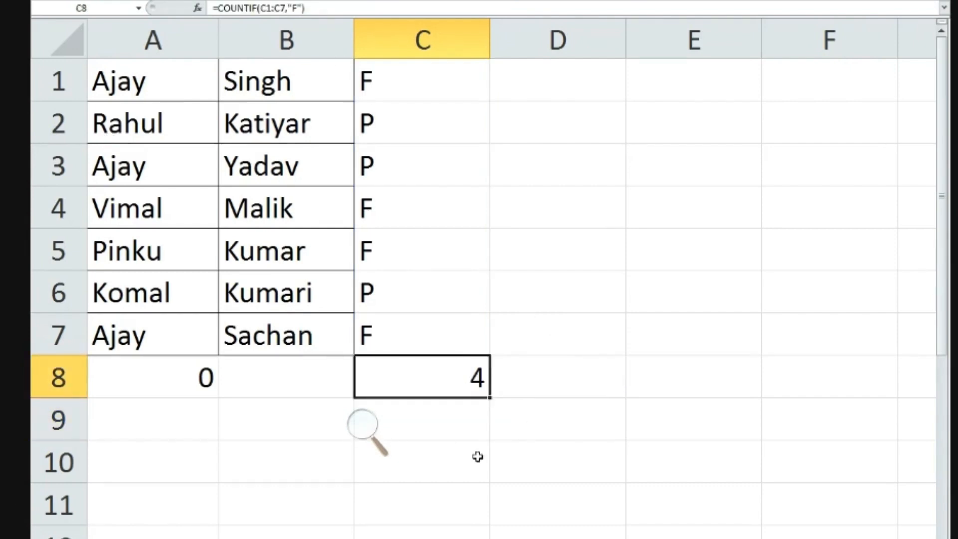
Narrow column C and change the C8 formula's criterion to "p", giving =COUNTIF(C1:C7,"p").
{"action": "left_click_drag", "start_coordinate": [491, 39], "coordinate": [424, 39]}
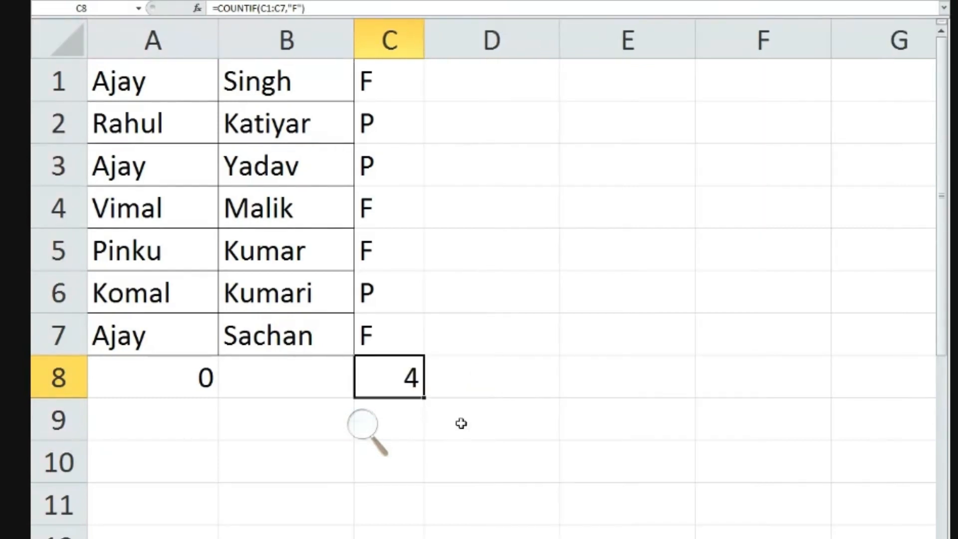
{"action": "double_click", "coordinate": [410, 384]}
{"action": "left_click", "coordinate": [600, 382]}
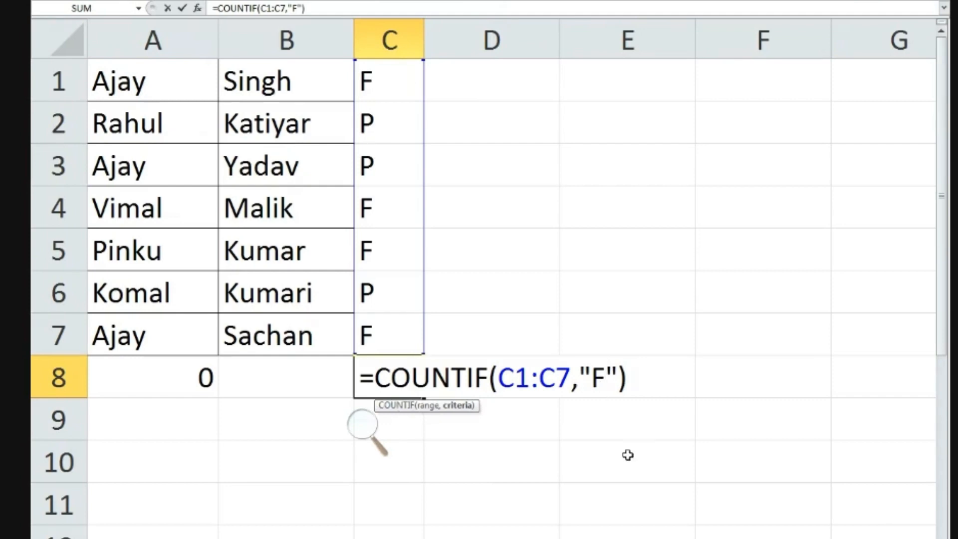
{"action": "key", "text": "BackSpace"}
{"action": "type", "text": "p"}
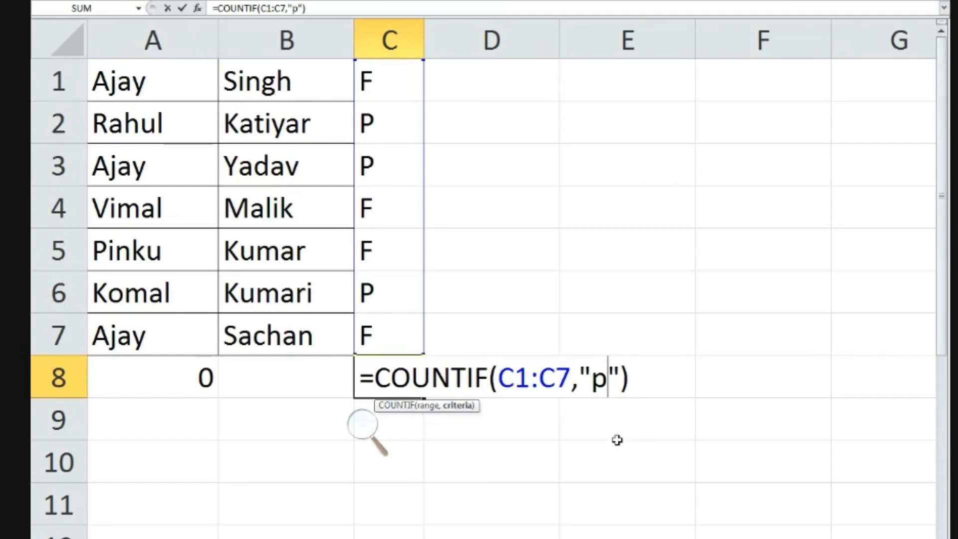
{"action": "key", "text": "Return"}
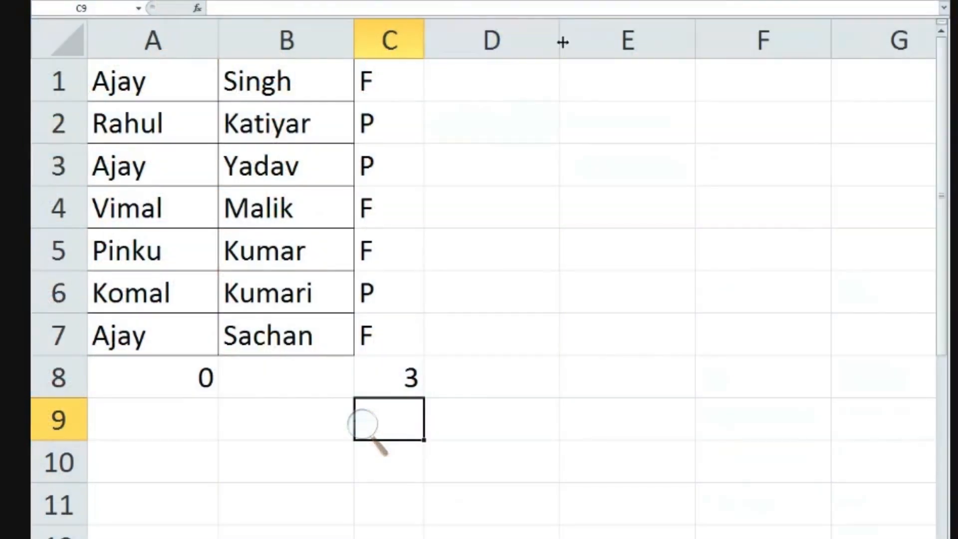
Narrow column D and enter the numbers 34, 45, 67, 89, 44, 29 and 59 in D1:D7.
{"action": "left_click_drag", "start_coordinate": [560, 39], "coordinate": [510, 39]}
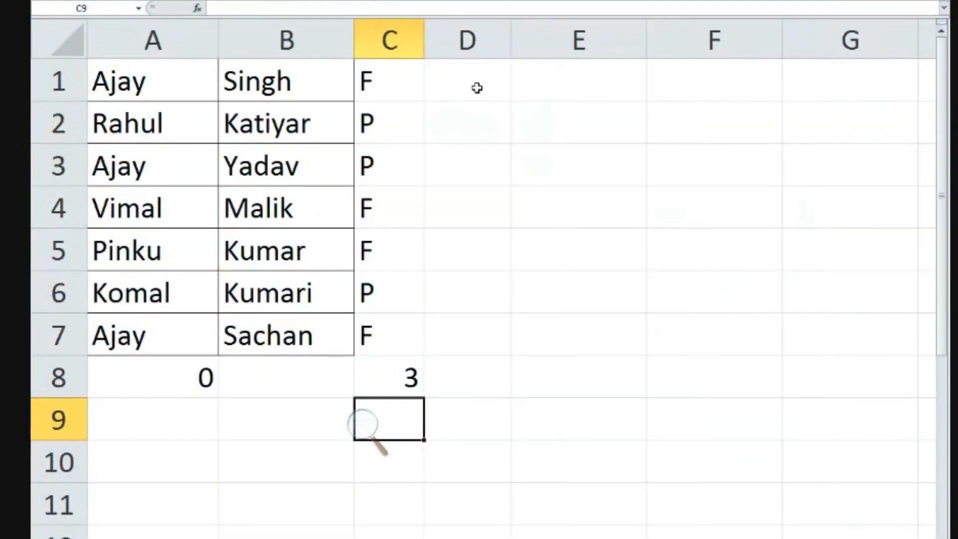
{"action": "left_click", "coordinate": [477, 88]}
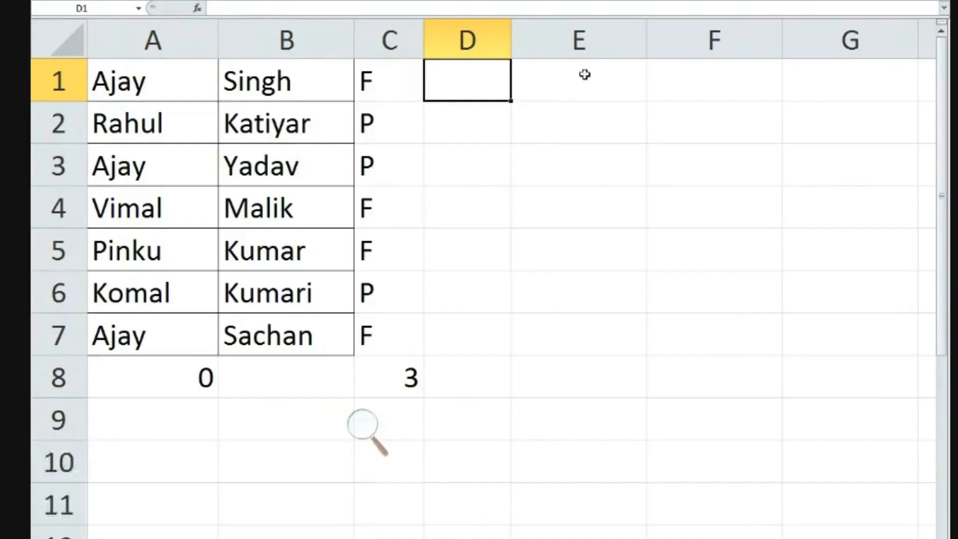
{"action": "type", "text": "34"}
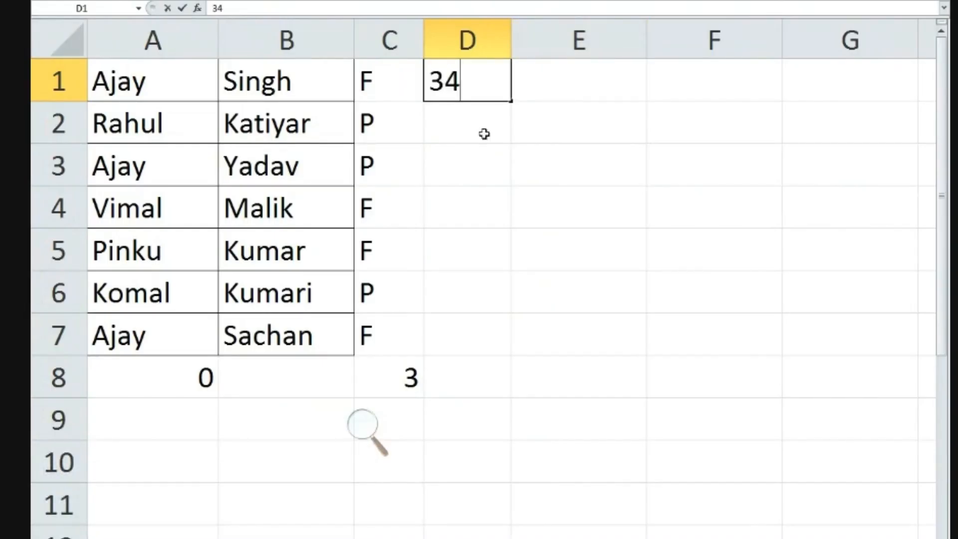
{"action": "key", "text": "Return"}
{"action": "type", "text": "45"}
{"action": "left_click", "coordinate": [472, 178]}
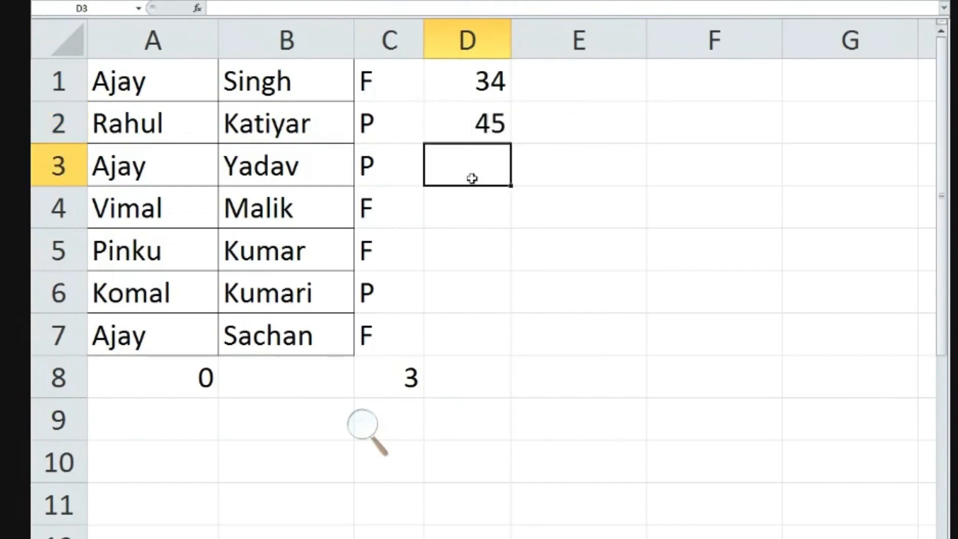
{"action": "type", "text": "67"}
{"action": "left_click", "coordinate": [492, 213]}
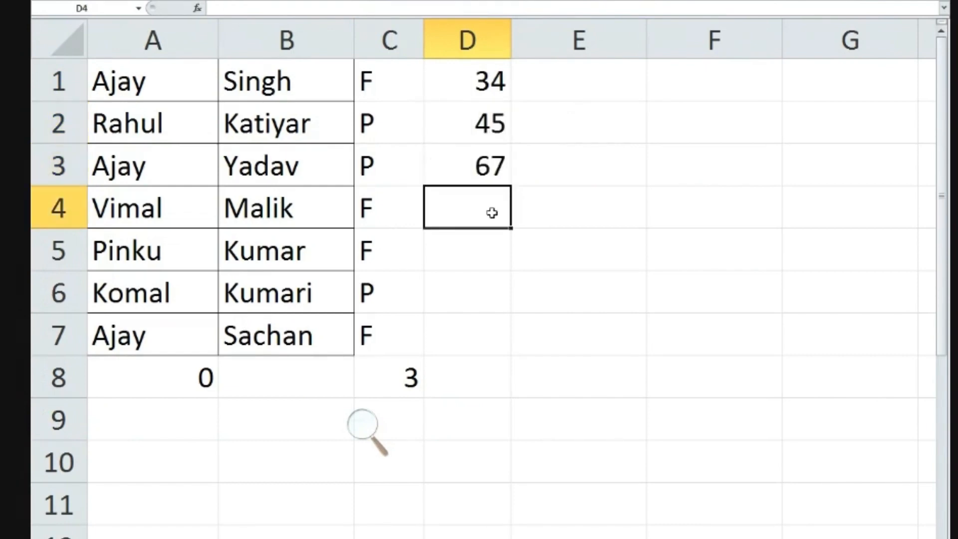
{"action": "type", "text": "89"}
{"action": "left_click", "coordinate": [498, 273]}
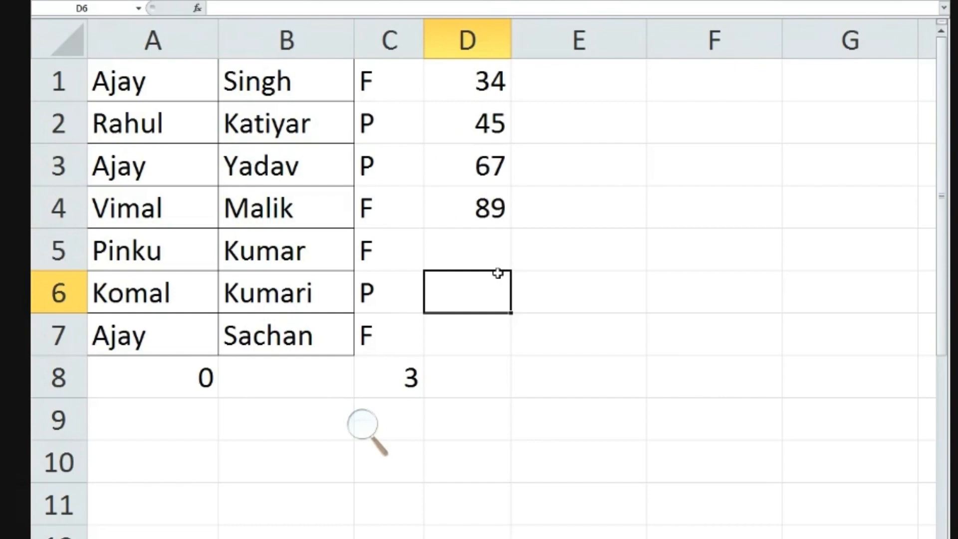
{"action": "left_click", "coordinate": [491, 259]}
{"action": "type", "text": "4"}
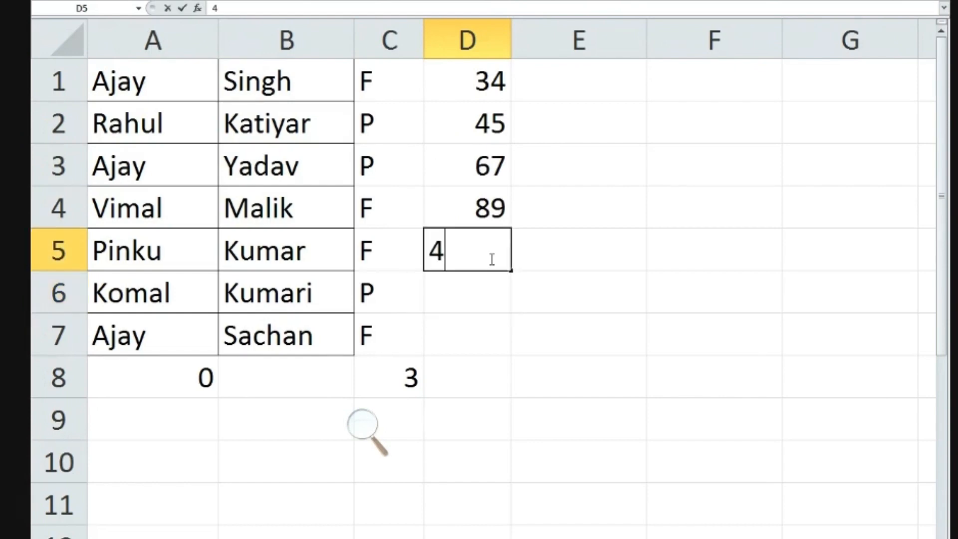
{"action": "type", "text": "4"}
{"action": "left_click", "coordinate": [496, 279]}
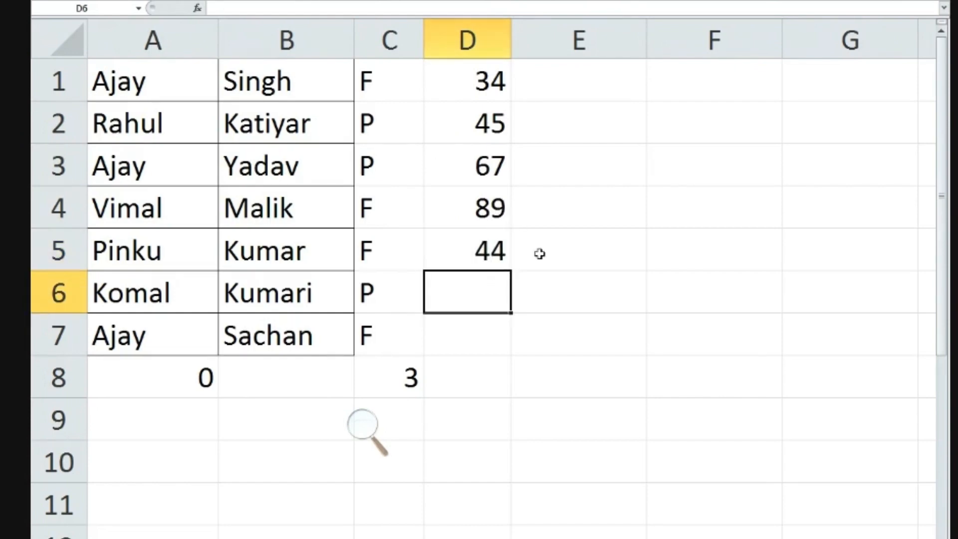
{"action": "type", "text": "29"}
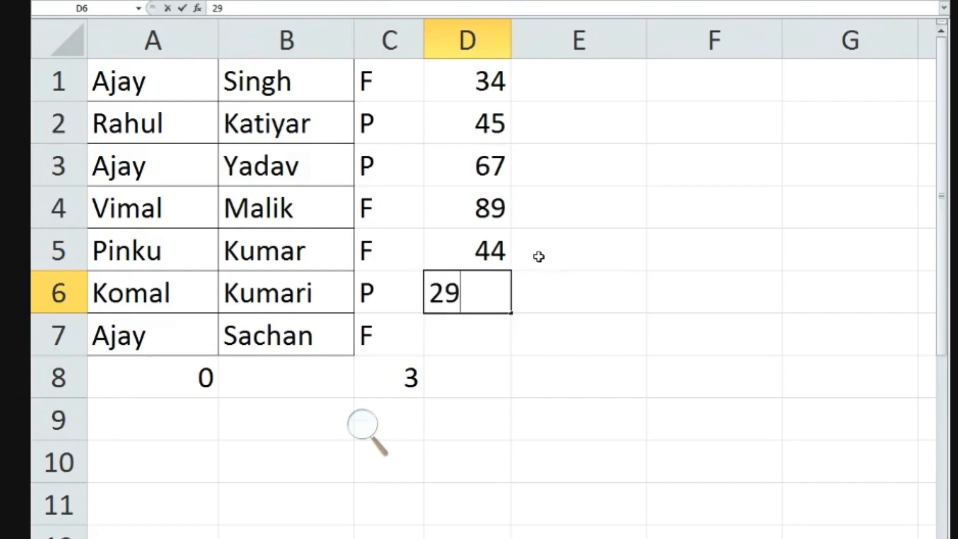
{"action": "left_click", "coordinate": [476, 342]}
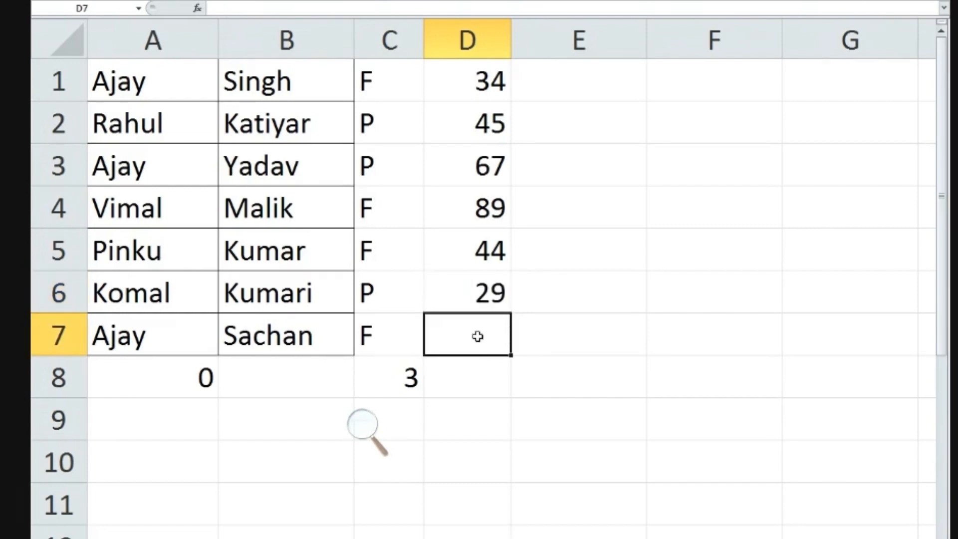
{"action": "type", "text": "59"}
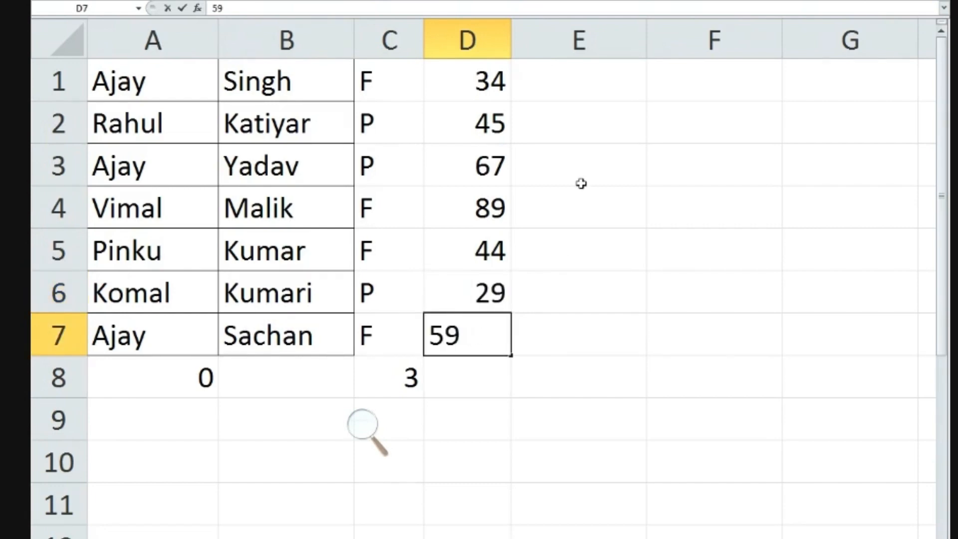
{"action": "left_click", "coordinate": [613, 265]}
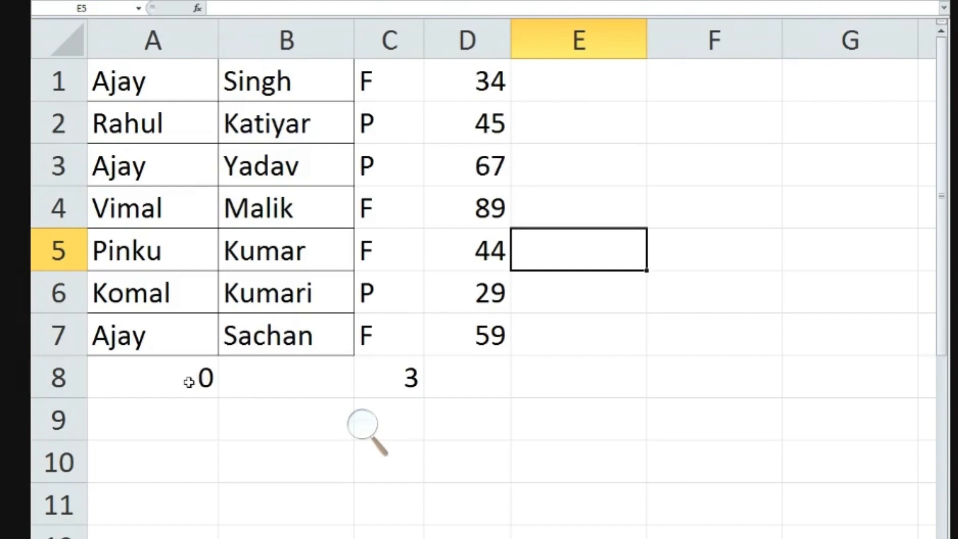
Clear the contents of A8:C8 and center the entries in C1:D7.
{"action": "left_click_drag", "start_coordinate": [190, 380], "coordinate": [385, 376]}
{"action": "key", "text": "Delete"}
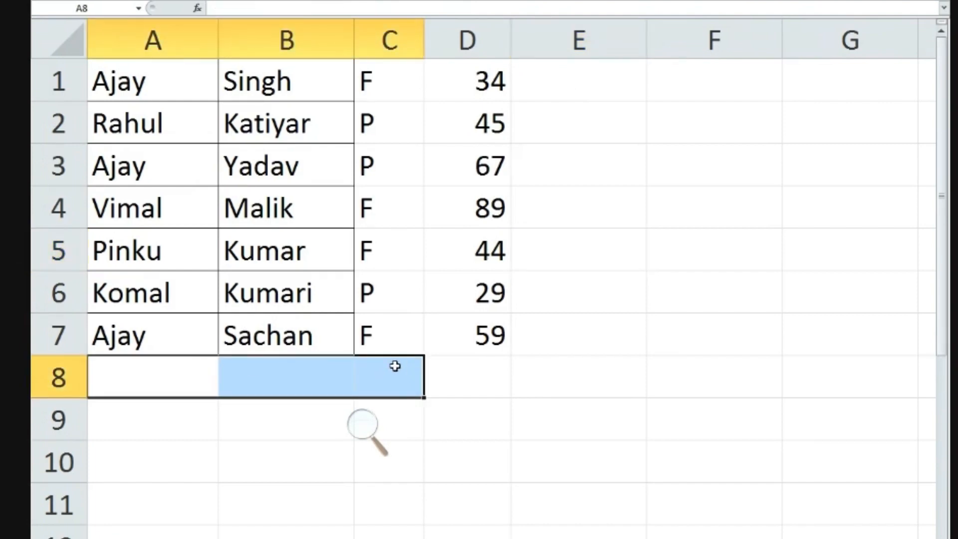
{"action": "left_click_drag", "start_coordinate": [389, 80], "coordinate": [494, 344]}
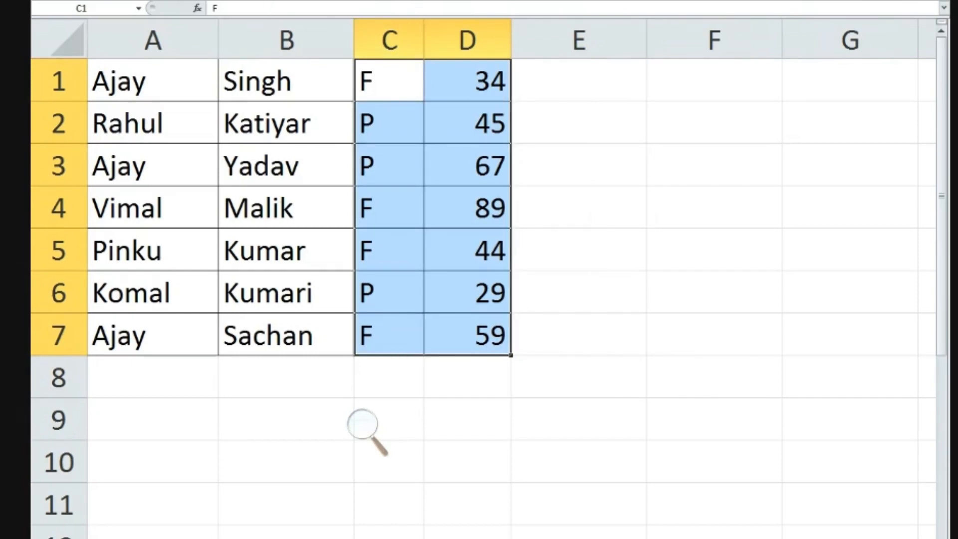
{"action": "left_click", "coordinate": [315, 0]}
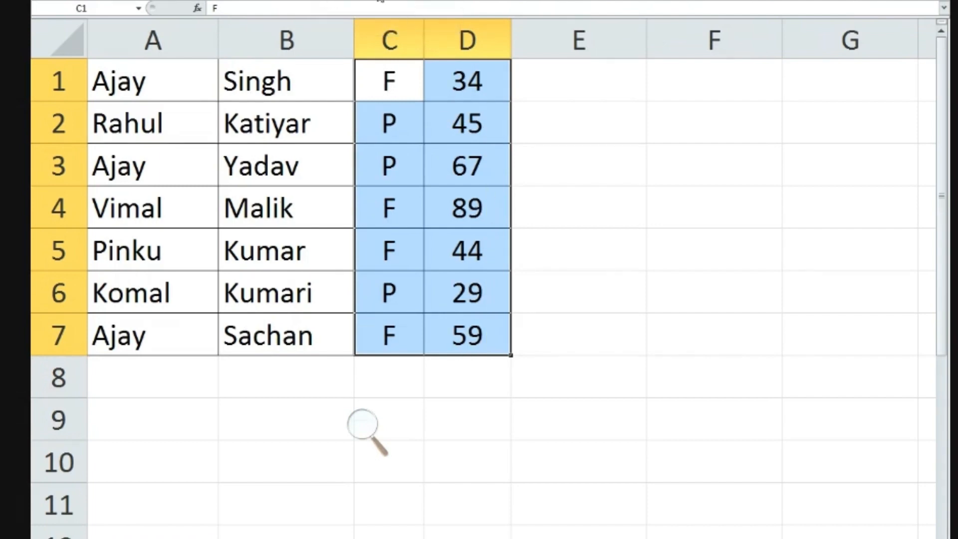
Examine the numbers entered in column D, from D1 to D7.
{"action": "left_click", "coordinate": [563, 202]}
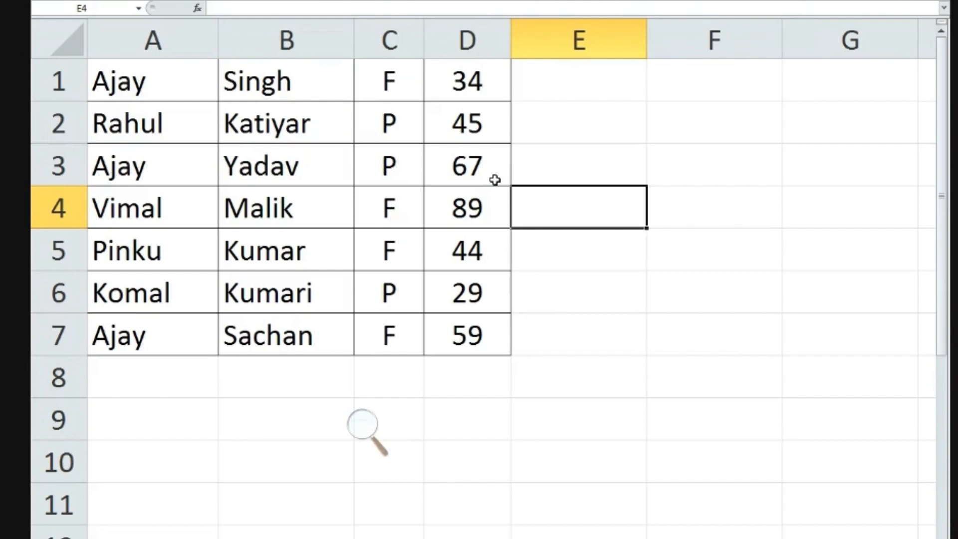
{"action": "left_click", "coordinate": [490, 128]}
{"action": "left_click", "coordinate": [485, 164]}
{"action": "left_click", "coordinate": [487, 207]}
{"action": "left_click", "coordinate": [487, 240]}
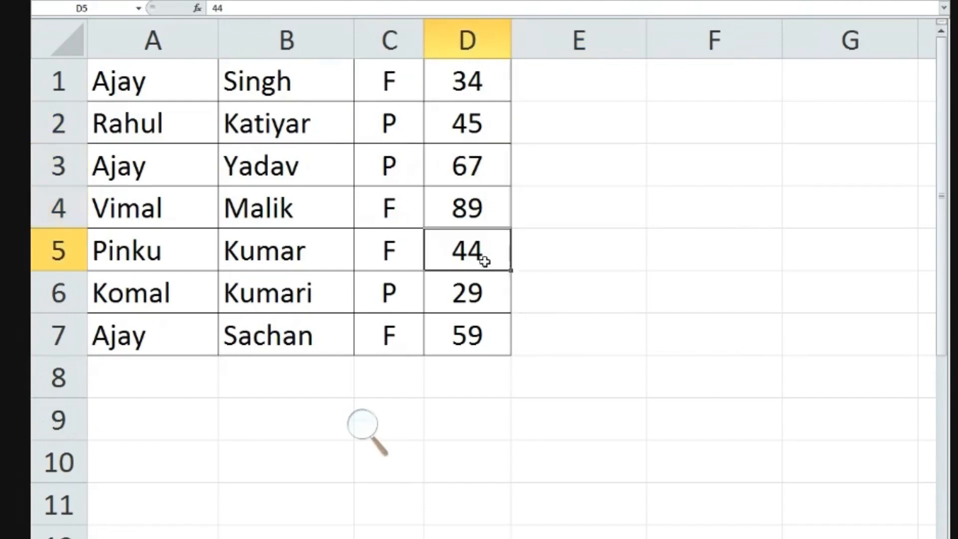
{"action": "left_click", "coordinate": [492, 288]}
{"action": "left_click", "coordinate": [490, 261]}
{"action": "scroll", "coordinate": [607, 324], "scroll_direction": "down", "scroll_amount": 17}
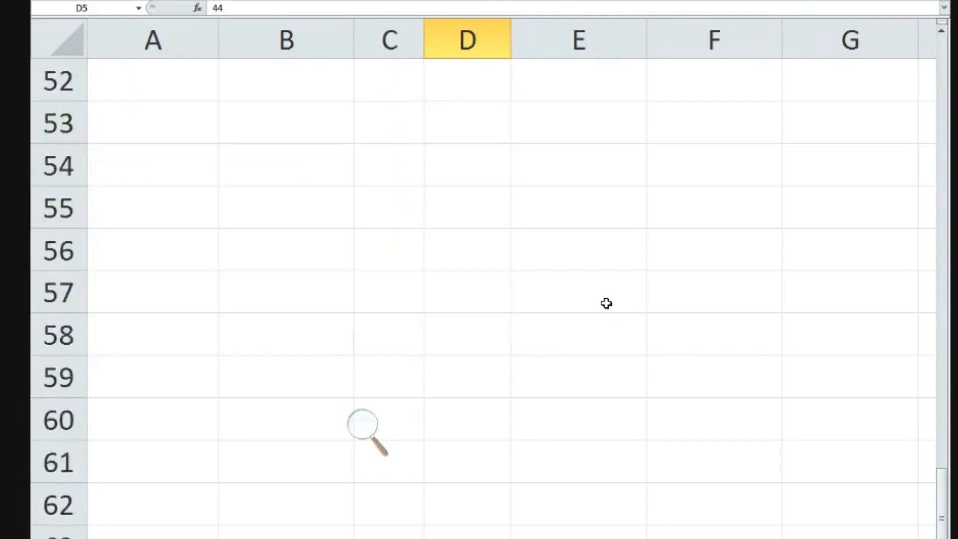
{"action": "scroll", "coordinate": [601, 297], "scroll_direction": "down", "scroll_amount": 4}
{"action": "scroll", "coordinate": [595, 287], "scroll_direction": "up", "scroll_amount": 20}
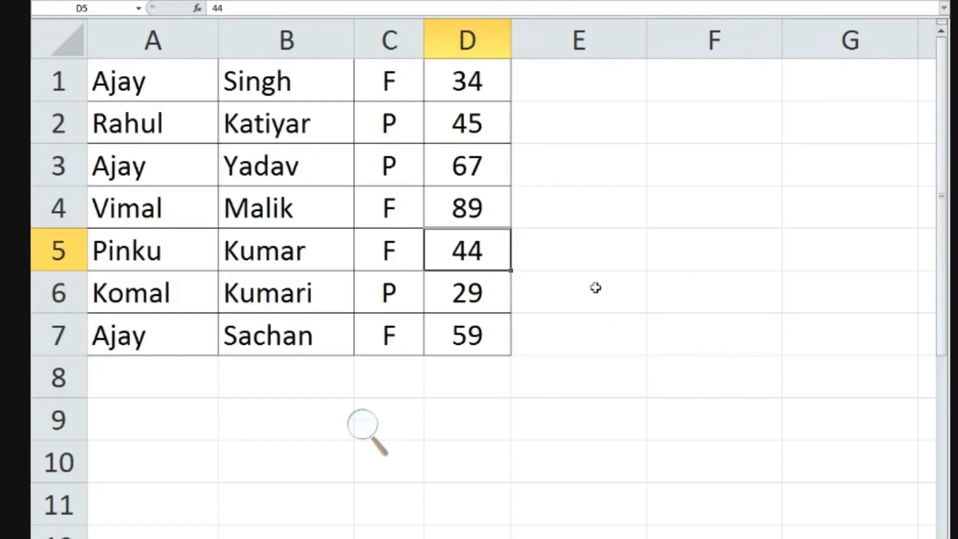
{"action": "left_click", "coordinate": [490, 150]}
{"action": "left_click", "coordinate": [498, 220]}
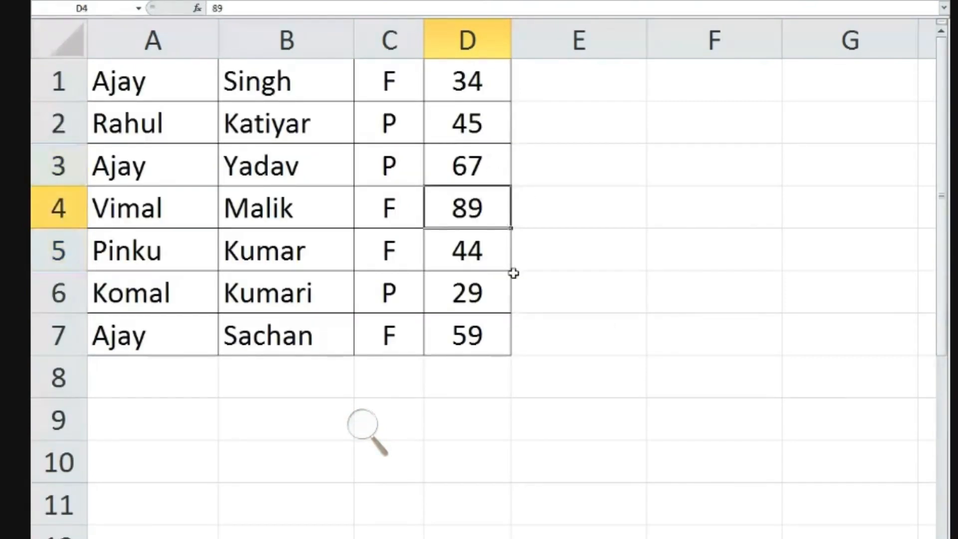
{"action": "left_click", "coordinate": [504, 285]}
{"action": "left_click", "coordinate": [478, 256]}
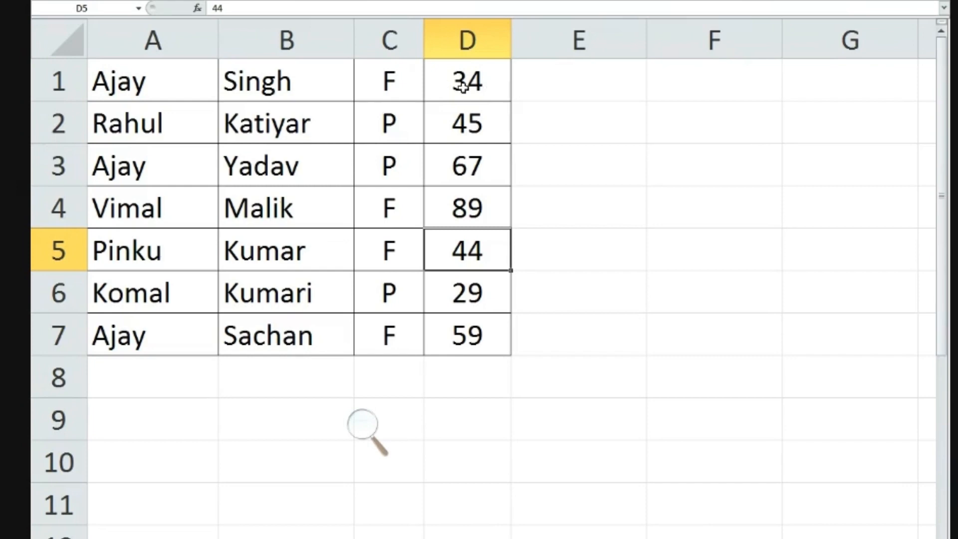
Select D1:D7 and open the Greater Than rule from the conditional formatting Highlight Cells Rules.
{"action": "left_click_drag", "start_coordinate": [463, 82], "coordinate": [494, 323]}
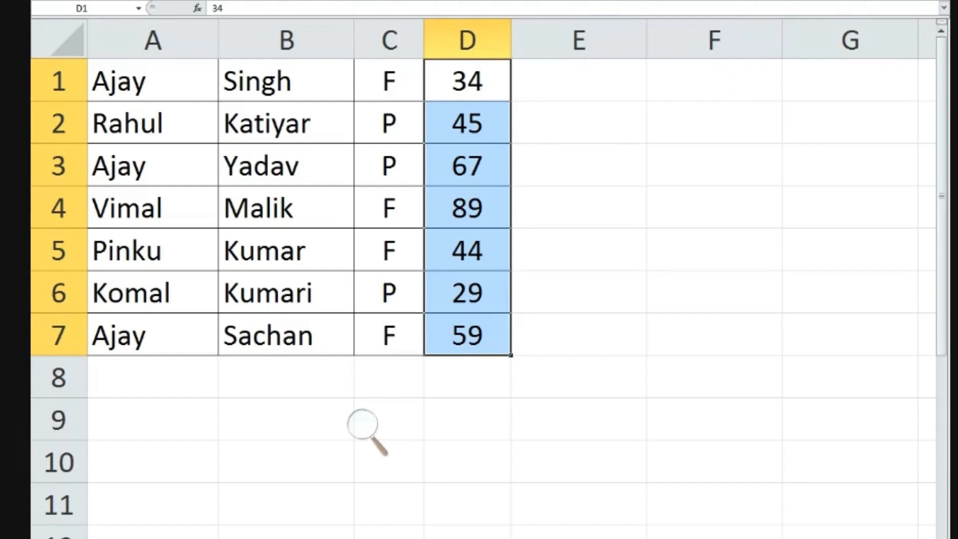
{"action": "left_click", "coordinate": [378, 433]}
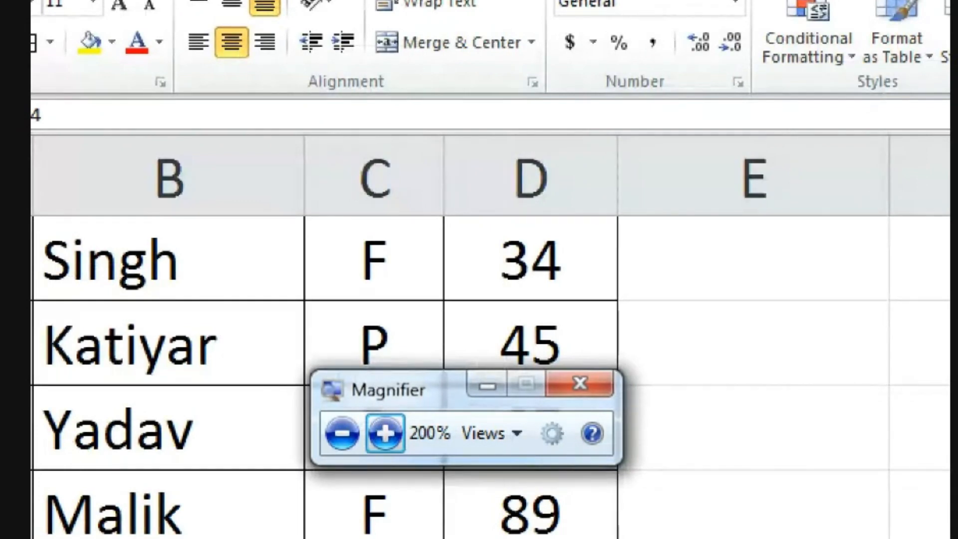
{"action": "left_click", "coordinate": [809, 46]}
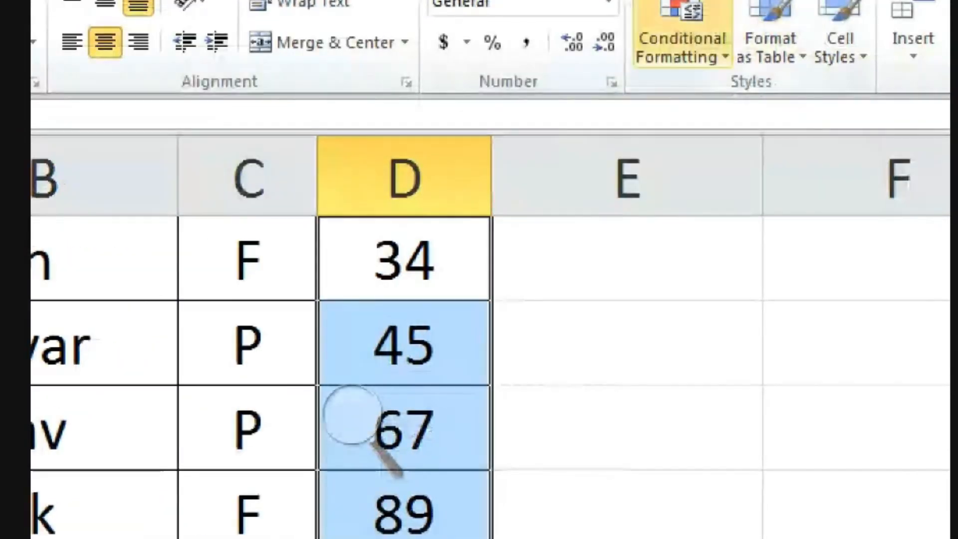
{"action": "left_click", "coordinate": [681, 47]}
{"action": "mouse_move", "coordinate": [760, 103]}
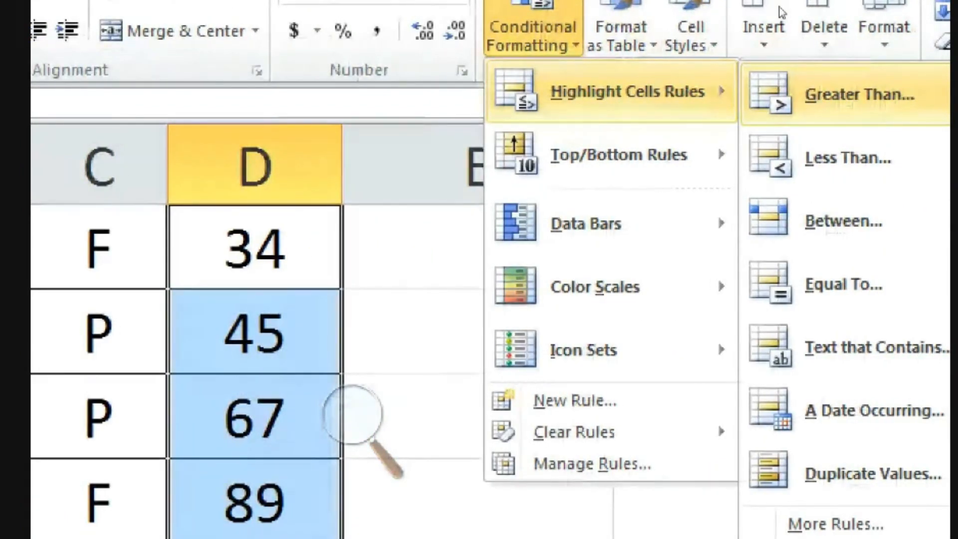
{"action": "key", "text": "Down"}
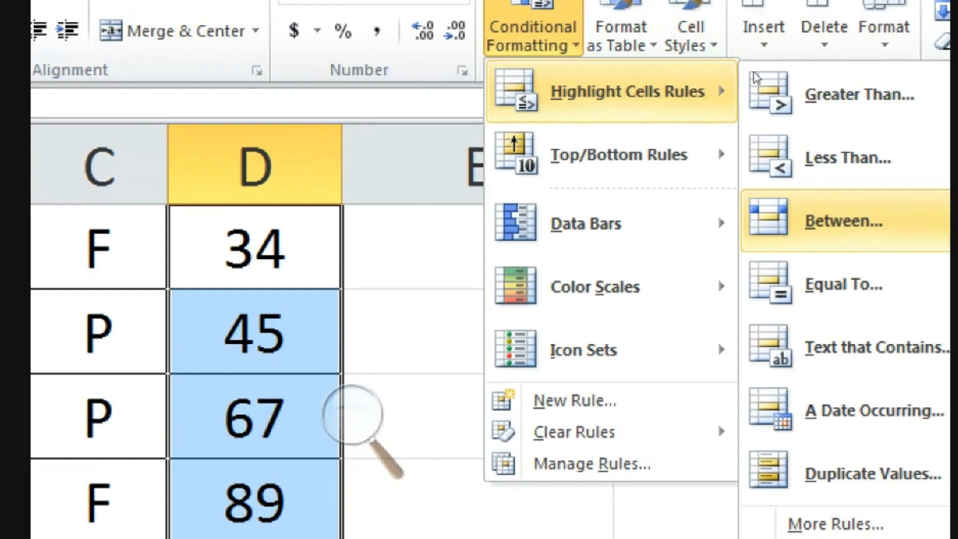
{"action": "key", "text": "Down"}
{"action": "key", "text": "Down"}
{"action": "key", "text": "Up"}
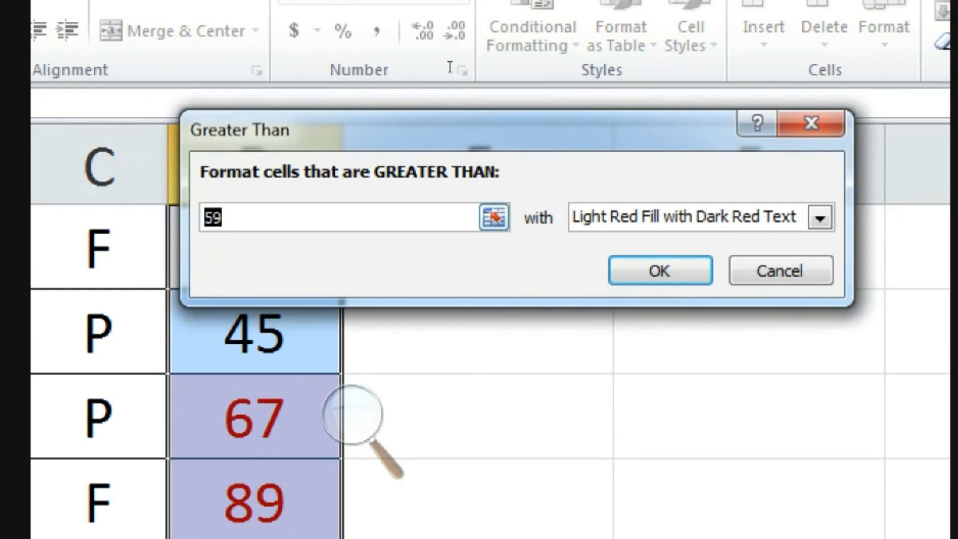
Set the Greater Than threshold to 40 and move the dialog clear of the numbers in column D.
{"action": "mouse_move", "coordinate": [553, 21]}
{"action": "left_mouse_down"}
{"action": "mouse_move", "coordinate": [661, 121]}
{"action": "mouse_move", "coordinate": [635, 70]}
{"action": "mouse_move", "coordinate": [549, 10]}
{"action": "left_mouse_up"}
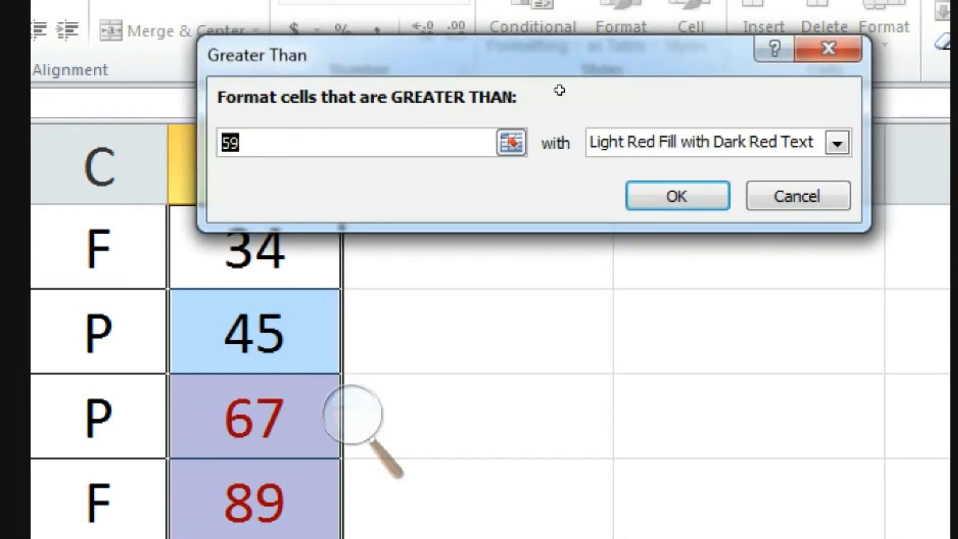
{"action": "type", "text": "40"}
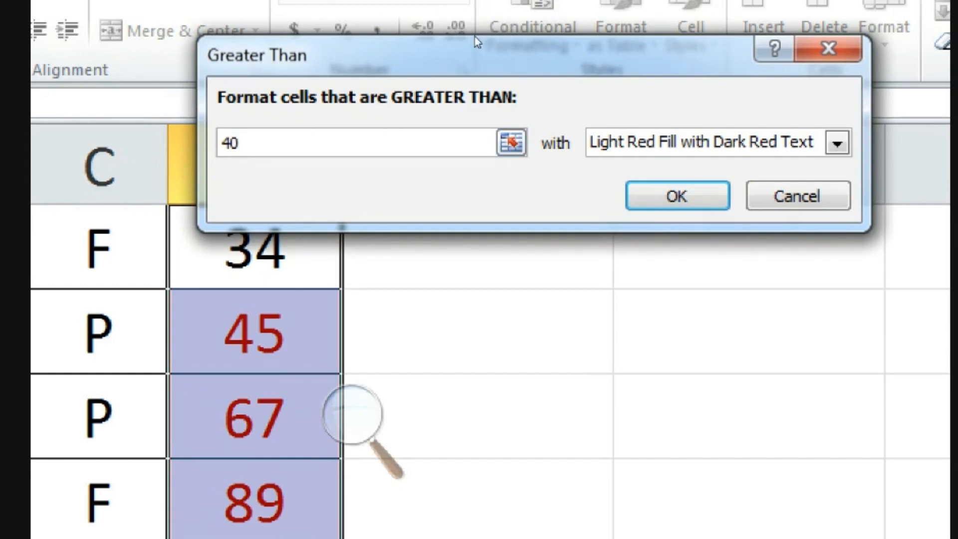
{"action": "left_click_drag", "start_coordinate": [476, 41], "coordinate": [610, 0]}
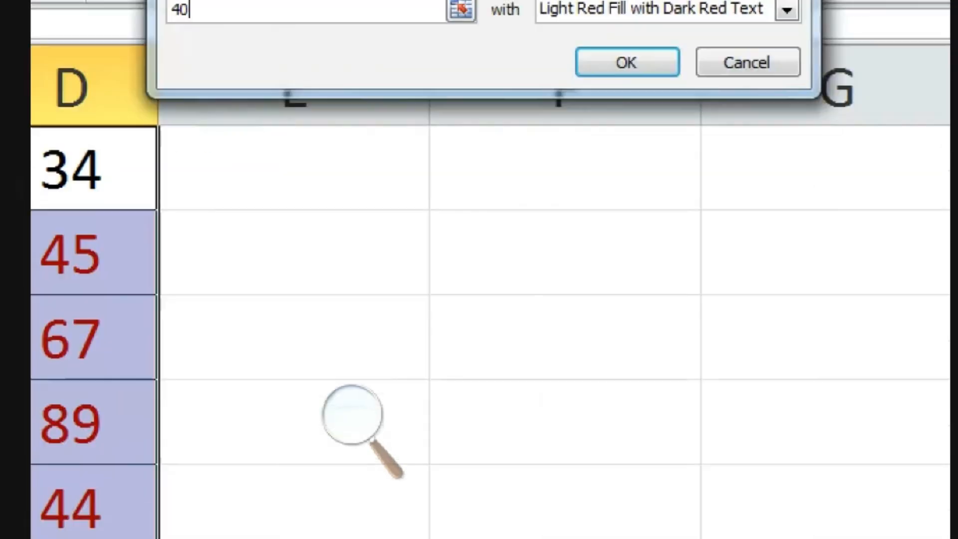
{"action": "left_click_drag", "start_coordinate": [708, 0], "coordinate": [677, 34]}
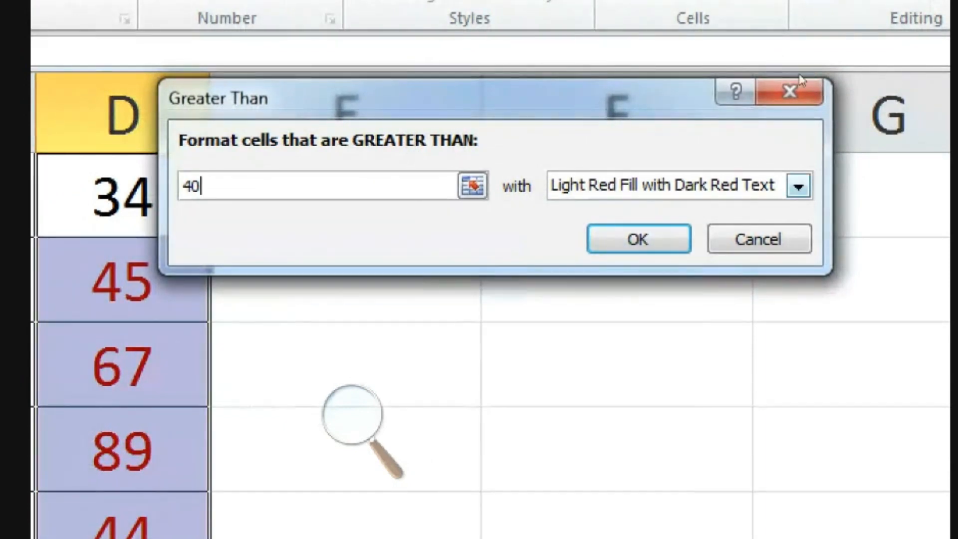
Go through the preset formats for the Greater Than rule, try a custom format with Bold font style, and cancel the custom format.
{"action": "left_click", "coordinate": [798, 186]}
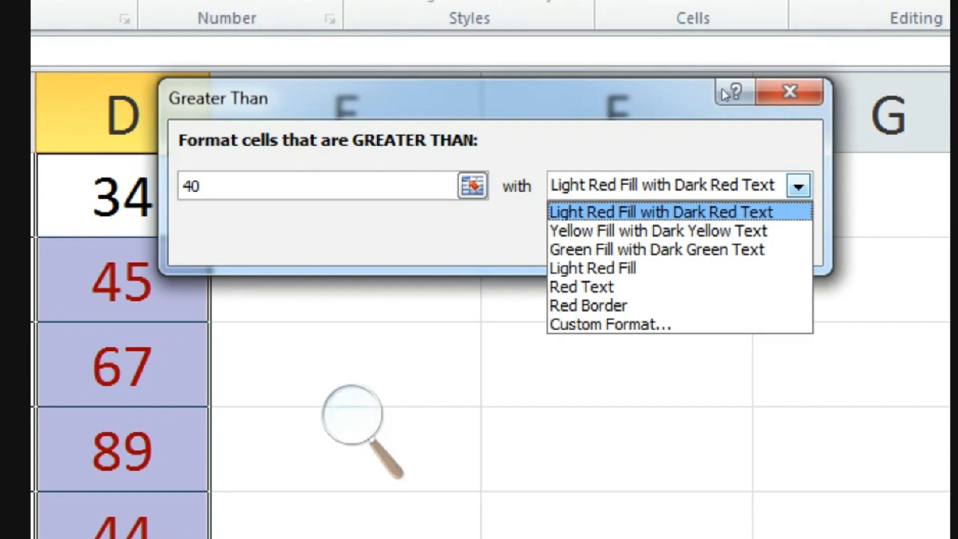
{"action": "key", "text": "Down"}
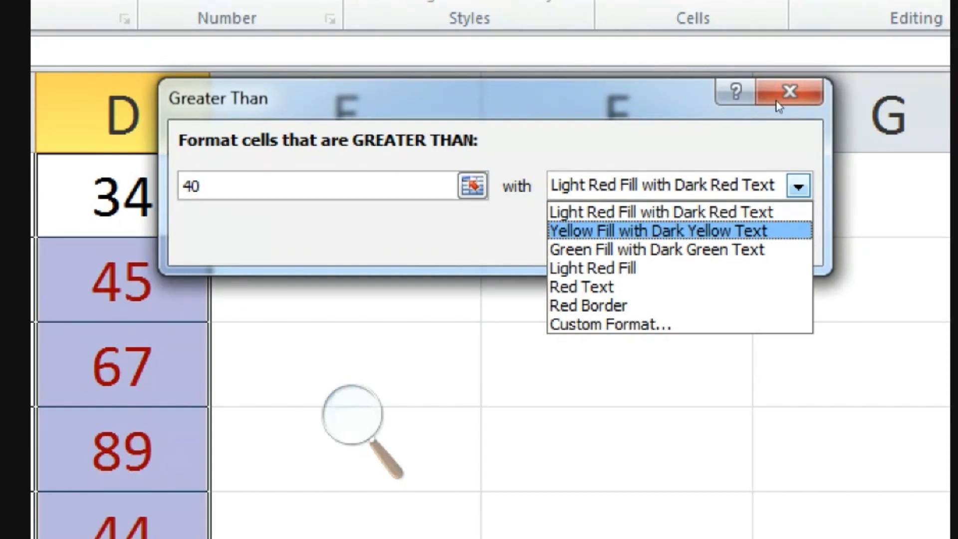
{"action": "key", "text": "Down"}
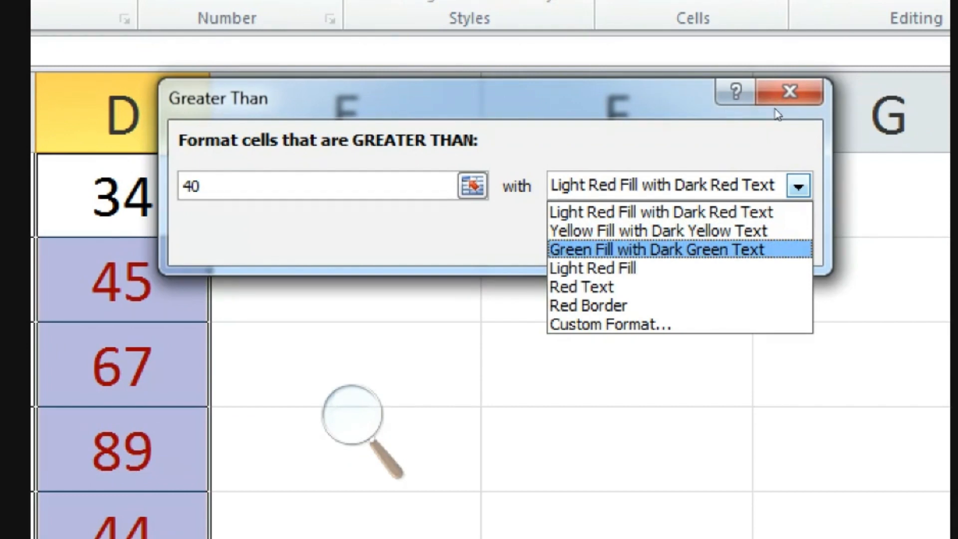
{"action": "key", "text": "Down"}
{"action": "key", "text": "Down"}
{"action": "key", "text": "Up"}
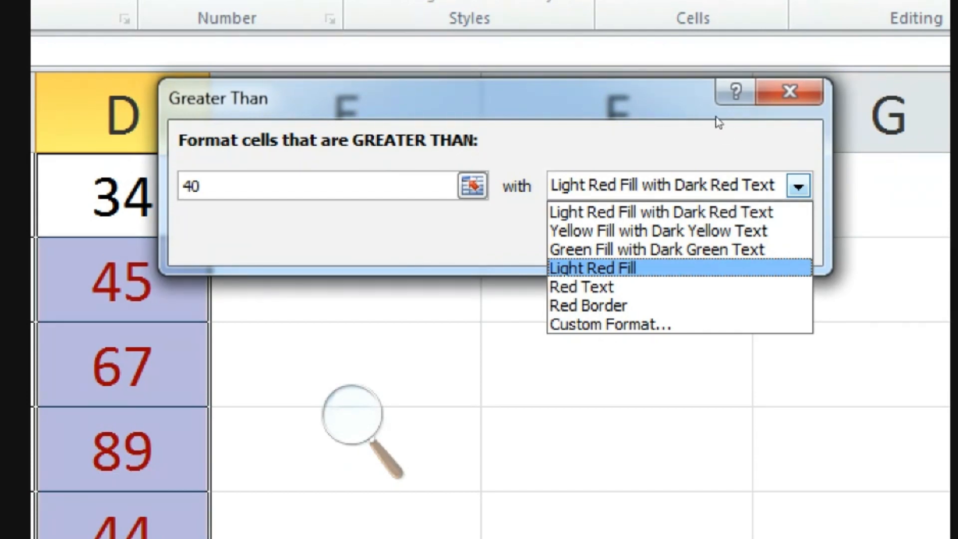
{"action": "key", "text": "Down"}
{"action": "key", "text": "Down"}
{"action": "key", "text": "Down"}
{"action": "key", "text": "Return"}
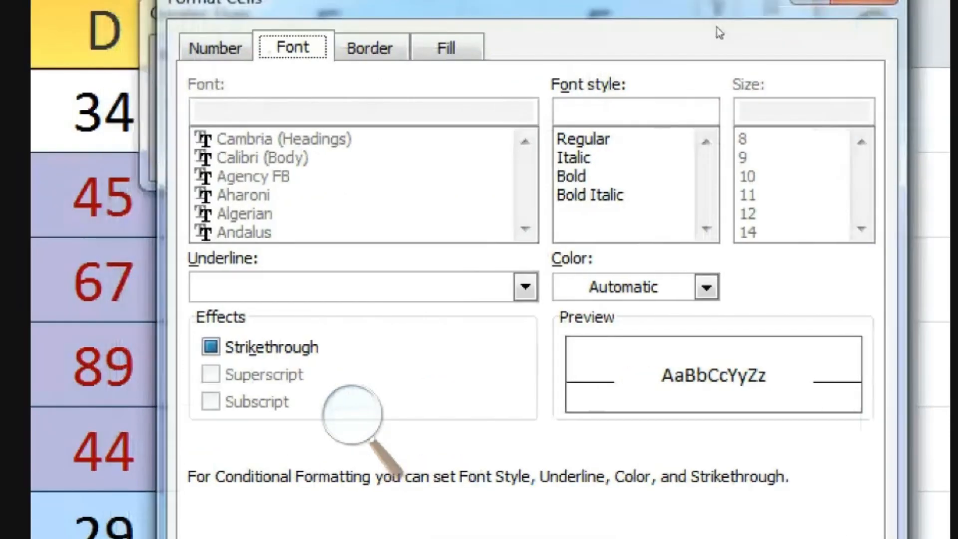
{"action": "left_click_drag", "start_coordinate": [717, 28], "coordinate": [700, 28]}
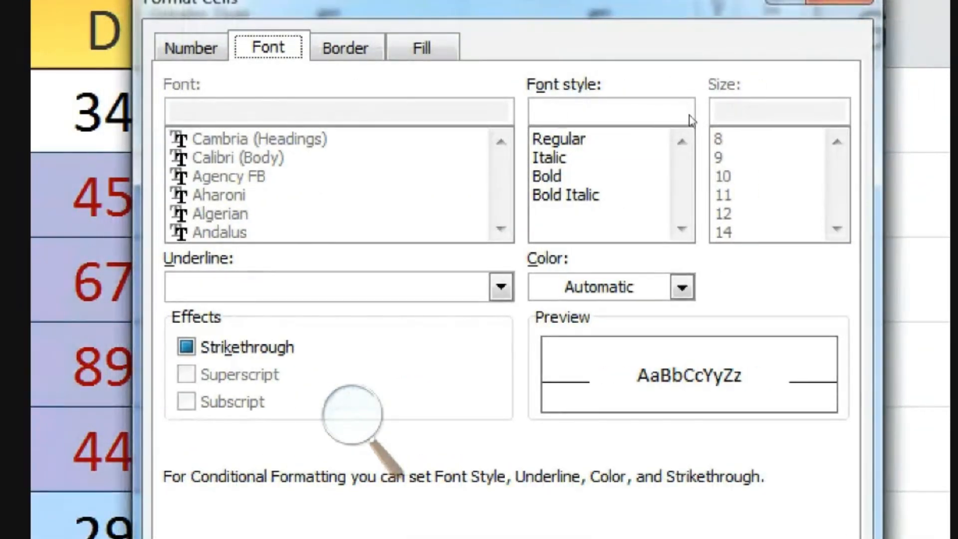
{"action": "left_click", "coordinate": [599, 176]}
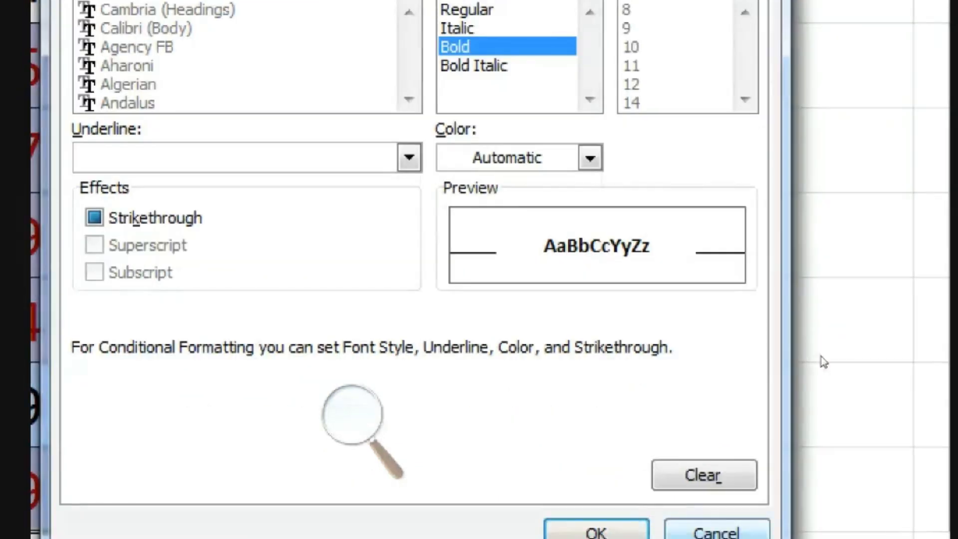
{"action": "left_click", "coordinate": [717, 532]}
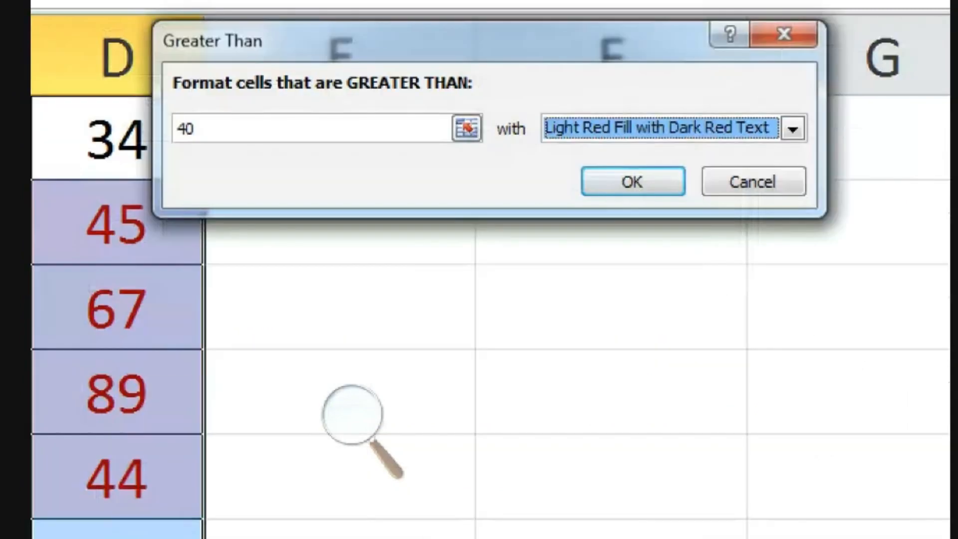
Choose Light Red Fill as the format for values greater than 40 and apply the rule to D1:D7.
{"action": "left_click_drag", "start_coordinate": [718, 31], "coordinate": [717, 72]}
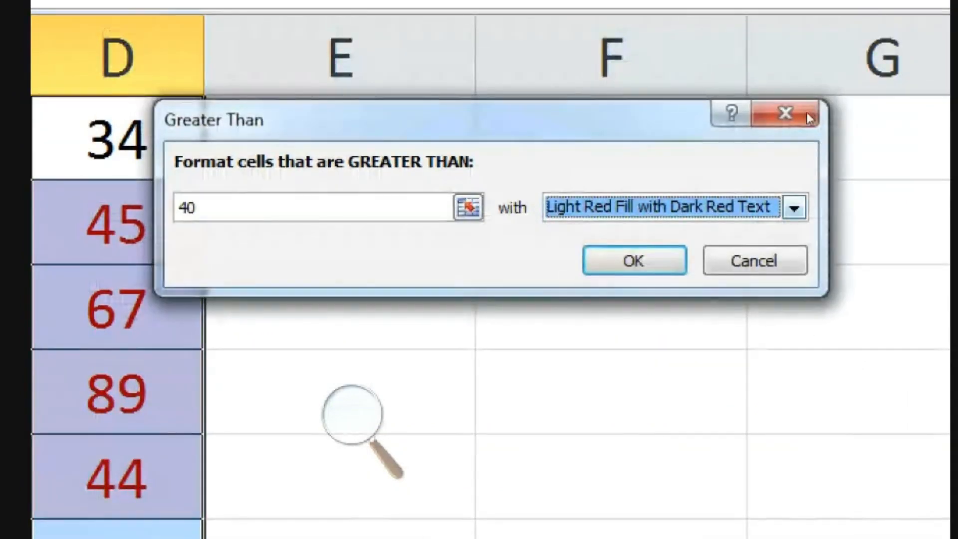
{"action": "key", "text": "alt+Down"}
{"action": "key", "text": "Down"}
{"action": "key", "text": "Down"}
{"action": "key", "text": "Down"}
{"action": "key", "text": "Down"}
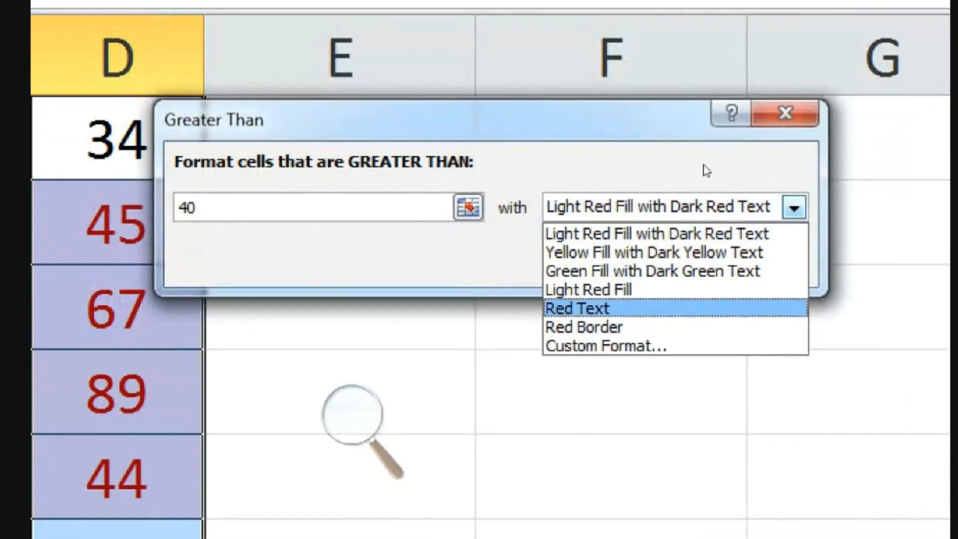
{"action": "key", "text": "Up"}
{"action": "key", "text": "Down"}
{"action": "key", "text": "Up"}
{"action": "key", "text": "Return"}
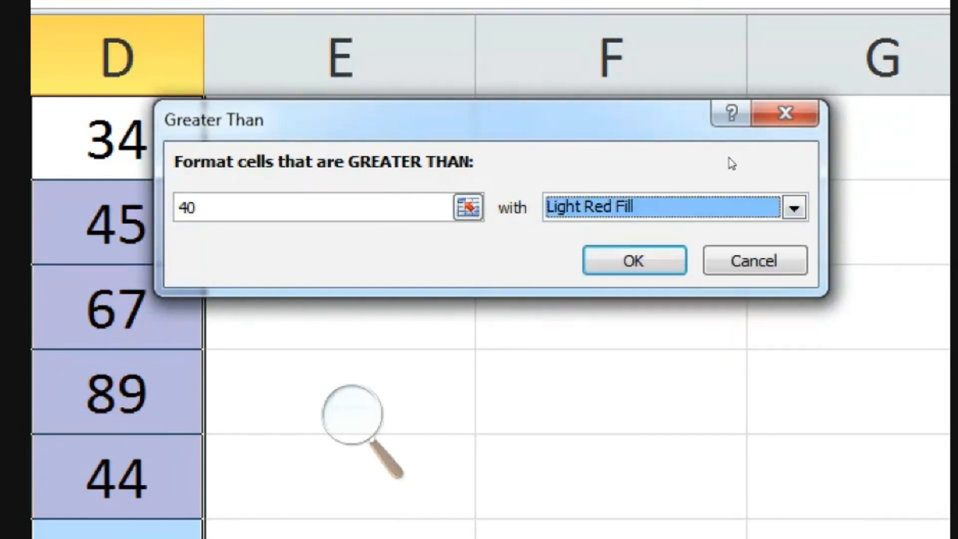
{"action": "left_click_drag", "start_coordinate": [671, 67], "coordinate": [676, 91]}
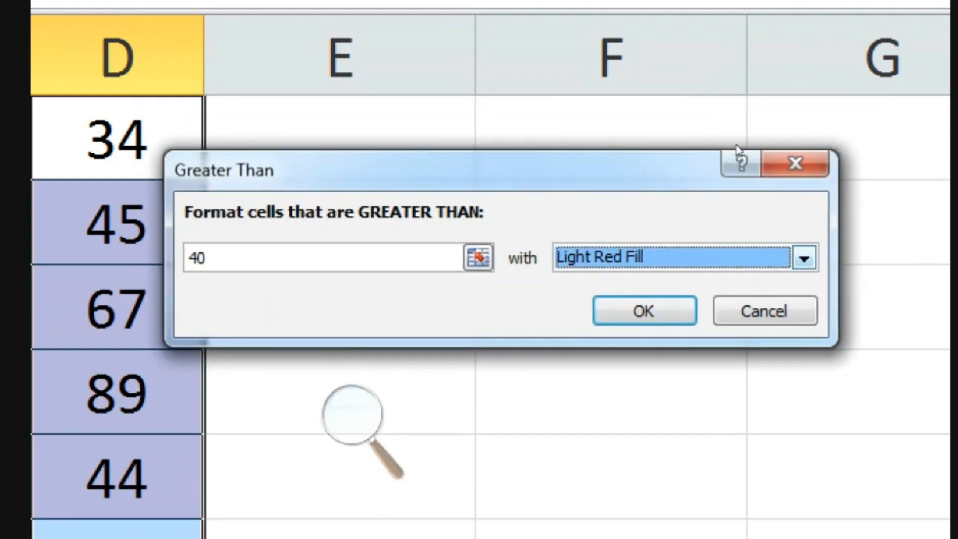
{"action": "key", "text": "Return"}
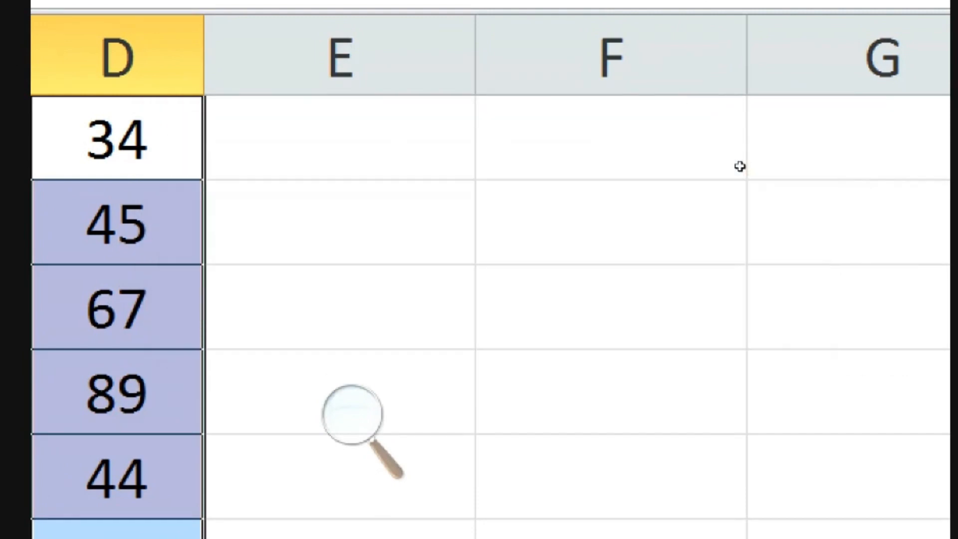
{"action": "left_click", "coordinate": [640, 163]}
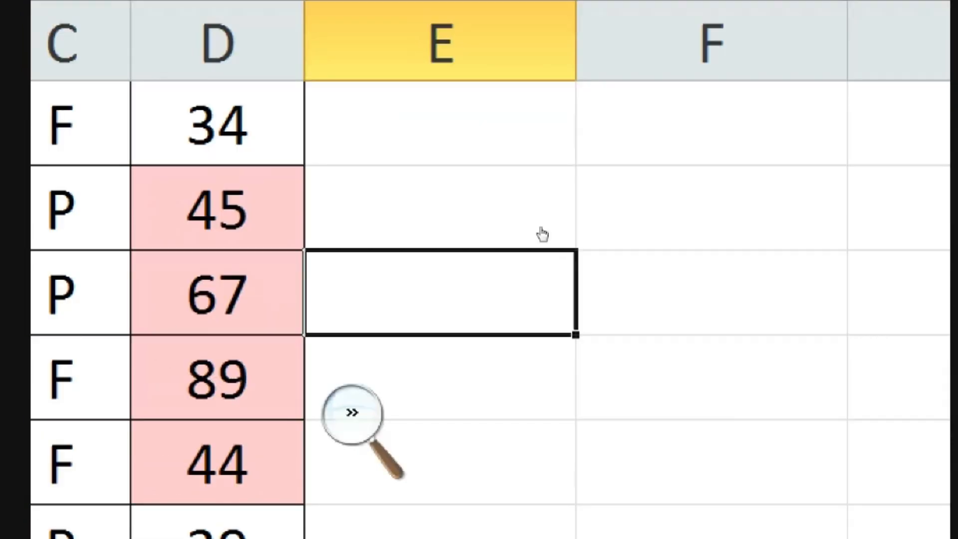
Return the magnification to 100% and undo the light red conditional formatting in column D.
{"action": "left_click", "coordinate": [539, 230]}
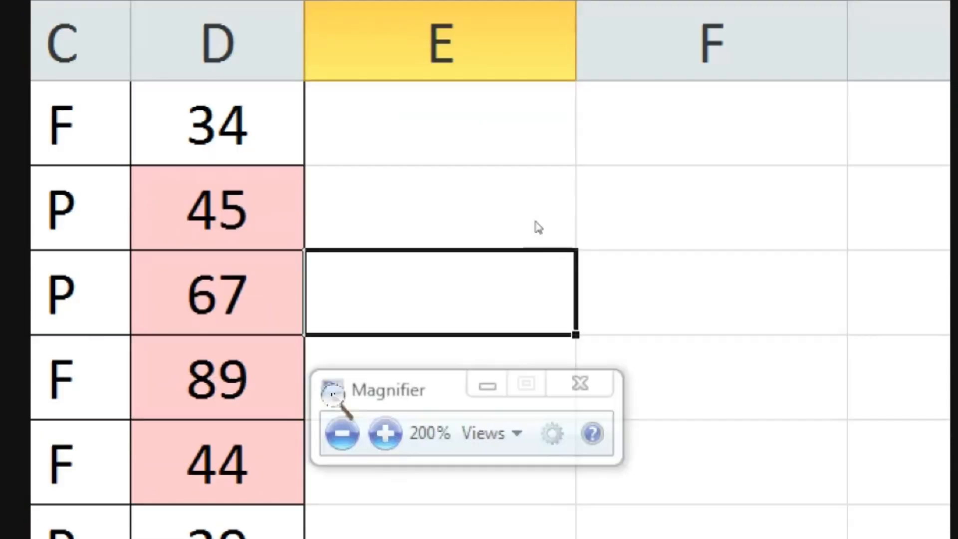
{"action": "key", "text": "super+minus"}
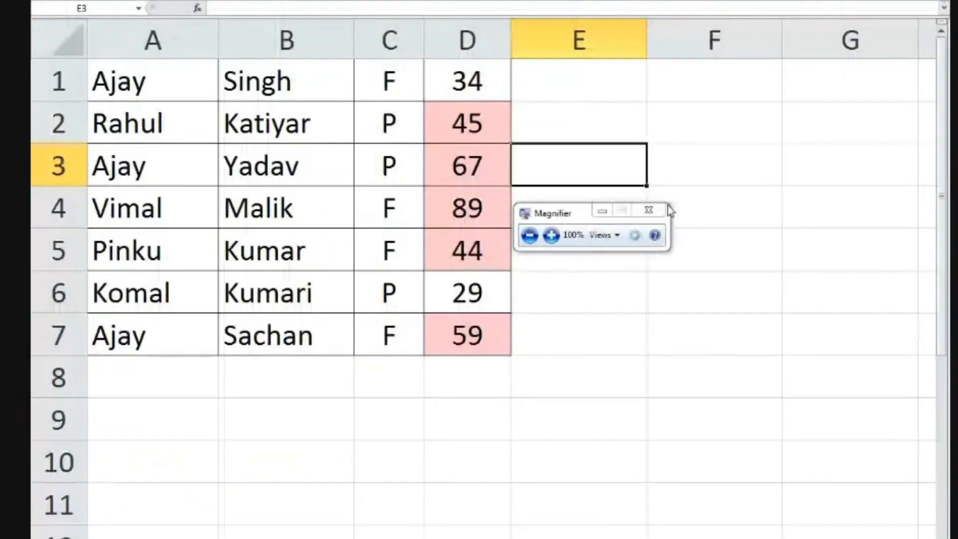
{"action": "left_click", "coordinate": [713, 499]}
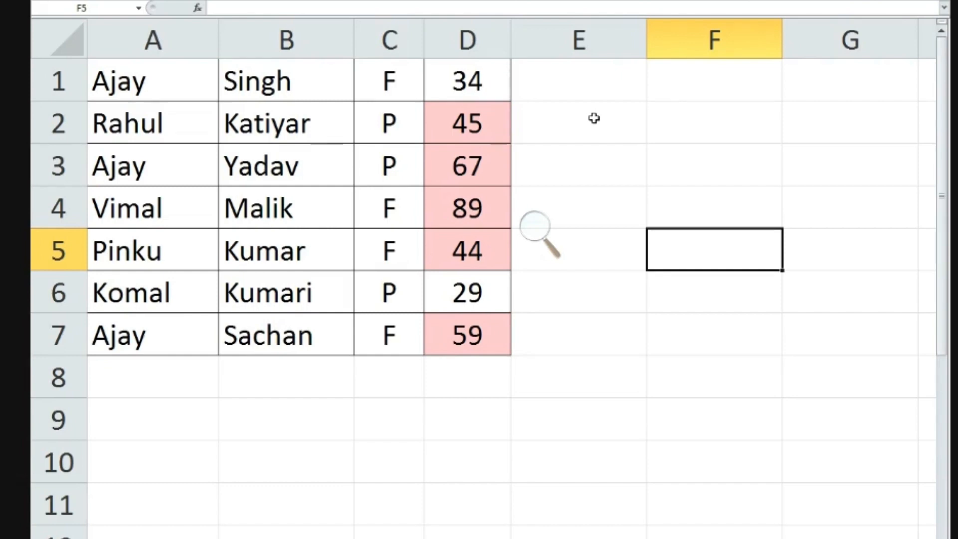
{"action": "key", "text": "ctrl+z"}
{"action": "left_click", "coordinate": [551, 146]}
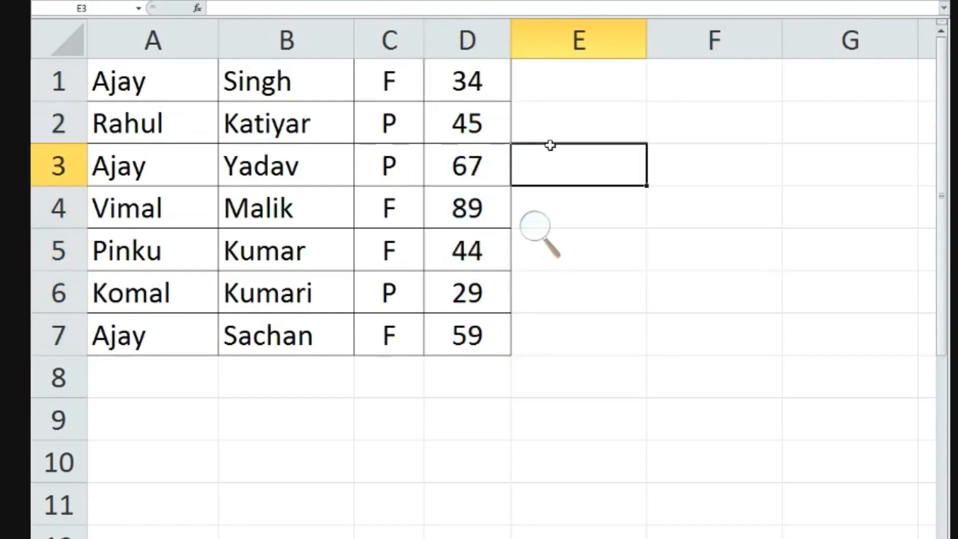
Start a Less Than highlight rule for D1:D7 with 40 as the threshold.
{"action": "left_click_drag", "start_coordinate": [487, 85], "coordinate": [487, 329]}
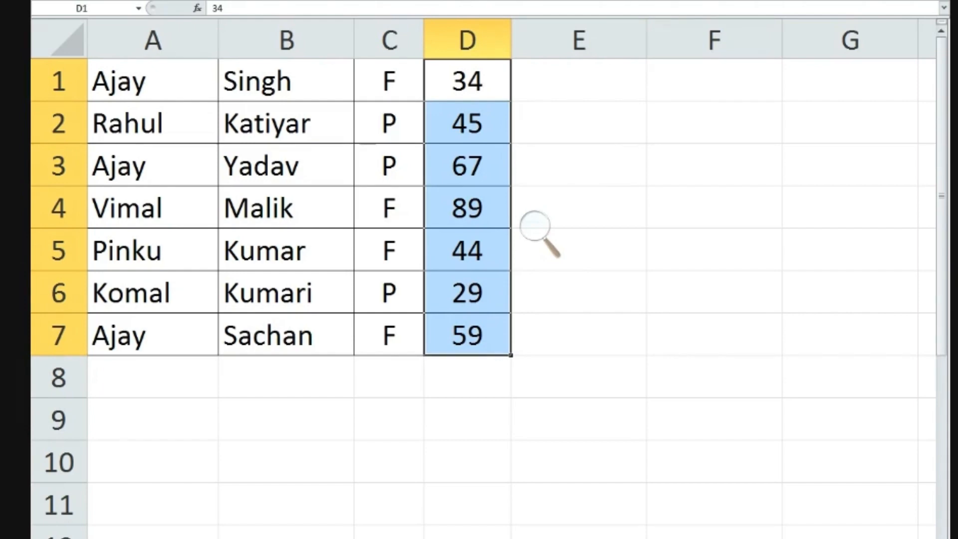
{"action": "left_click", "coordinate": [604, 1]}
{"action": "mouse_move", "coordinate": [643, 4]}
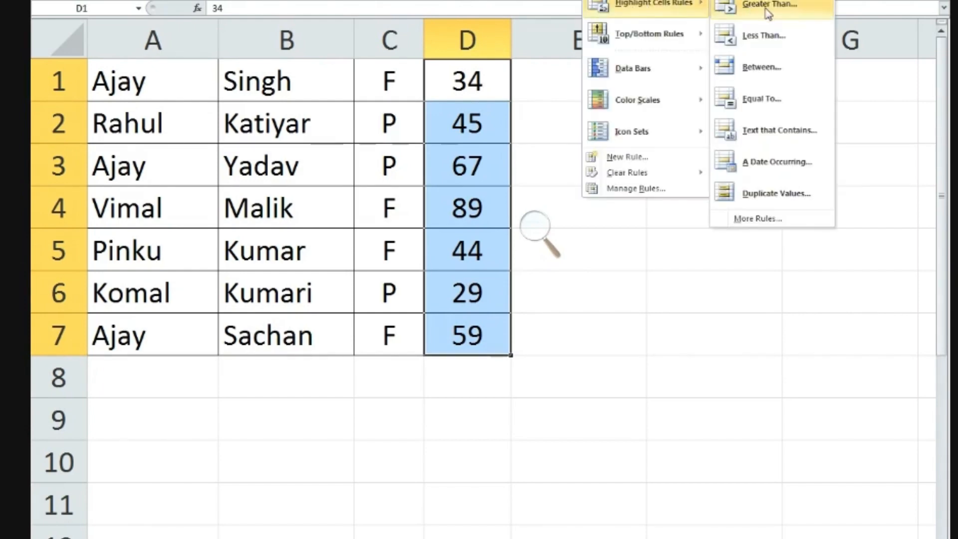
{"action": "left_click", "coordinate": [763, 35]}
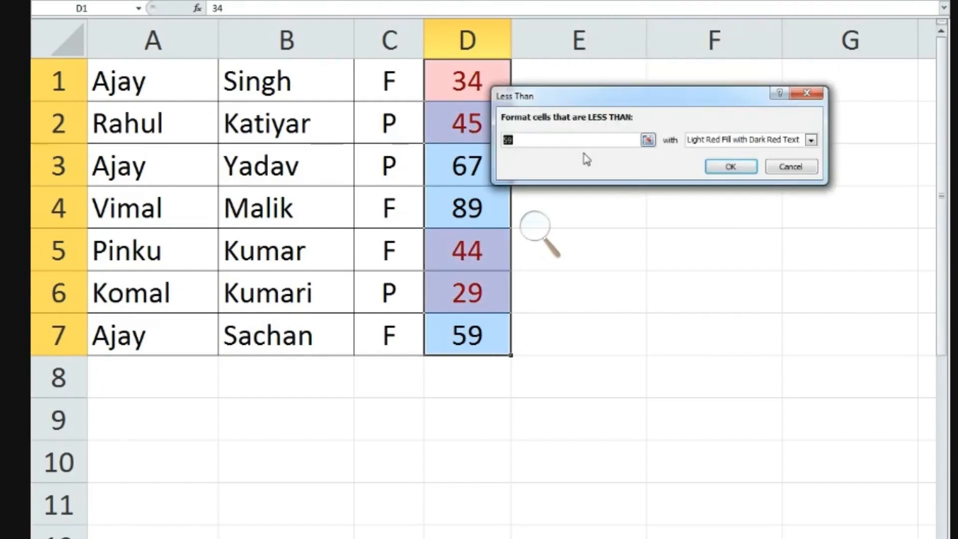
{"action": "type", "text": "4"}
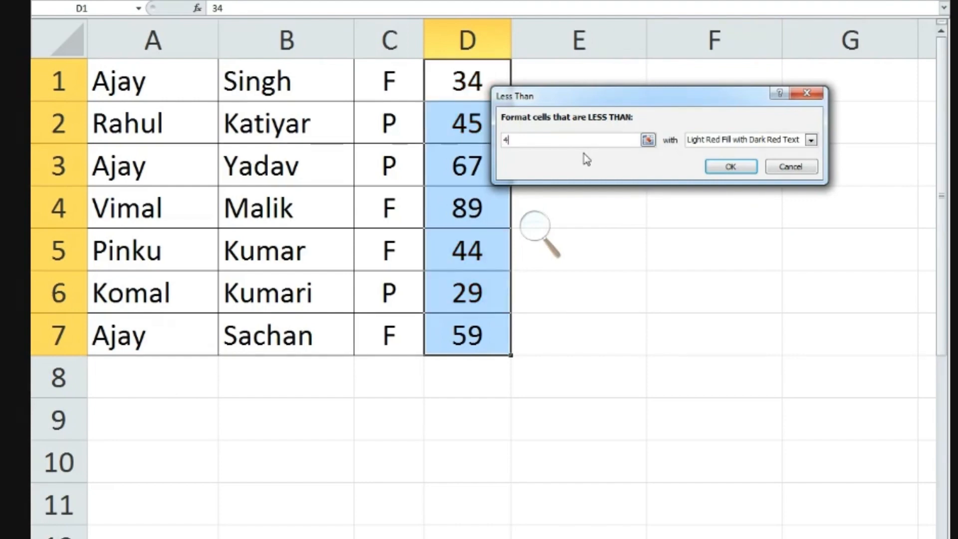
{"action": "type", "text": "0"}
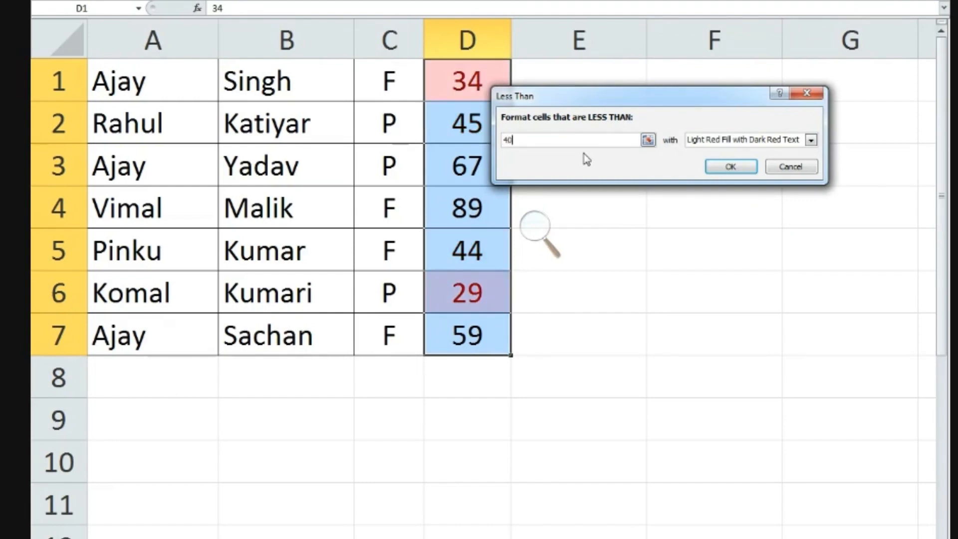
Define a custom format for the Less Than rule with Bold font style and yellow font color.
{"action": "left_click", "coordinate": [811, 140]}
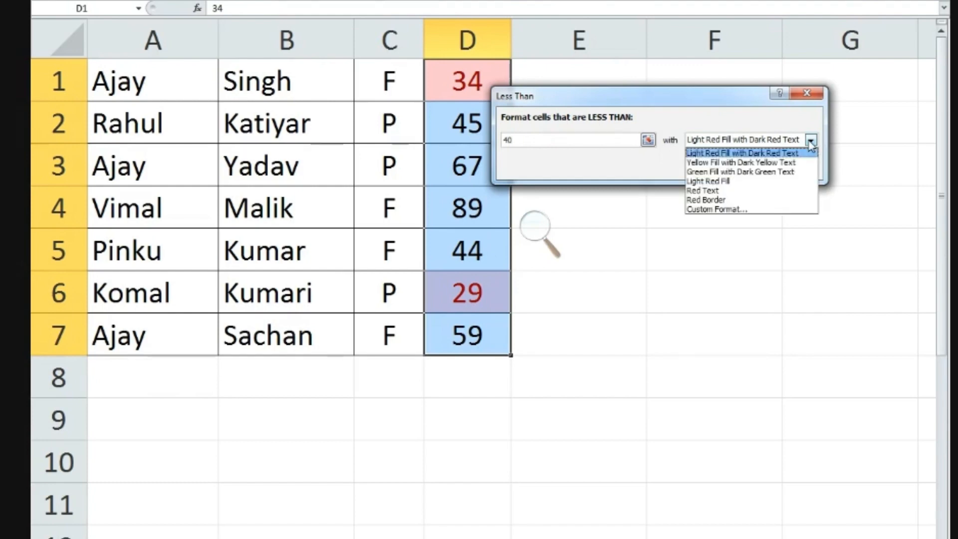
{"action": "left_click", "coordinate": [708, 211]}
{"action": "left_click", "coordinate": [693, 46]}
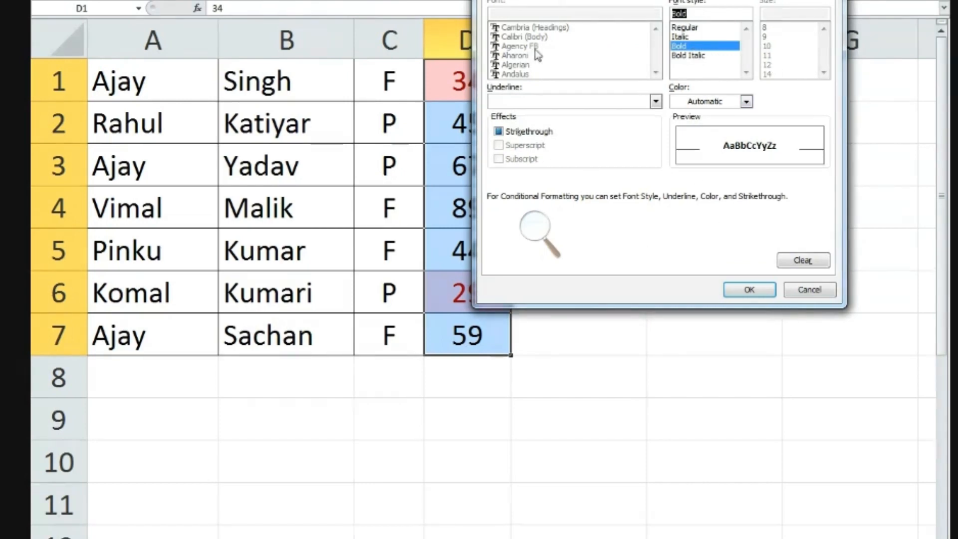
{"action": "left_click", "coordinate": [655, 101]}
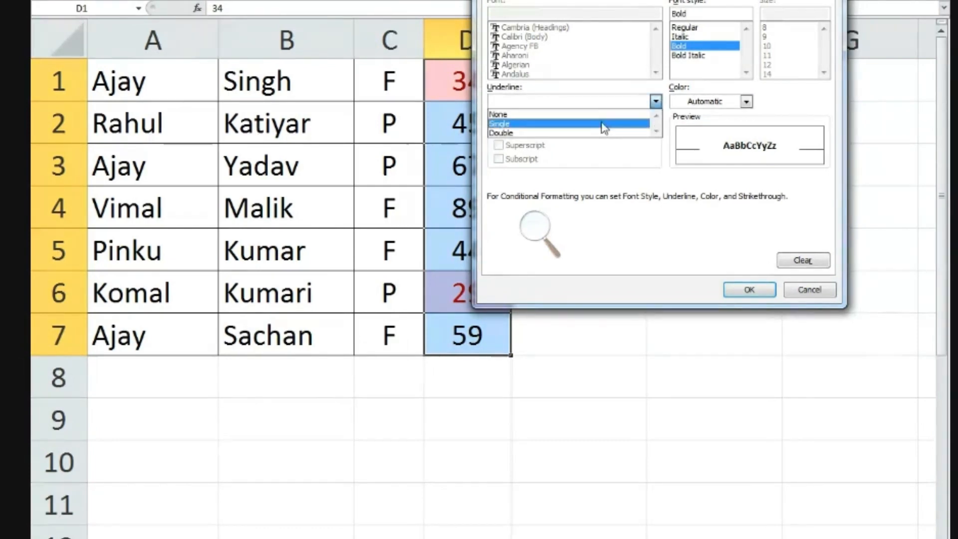
{"action": "left_click", "coordinate": [655, 102]}
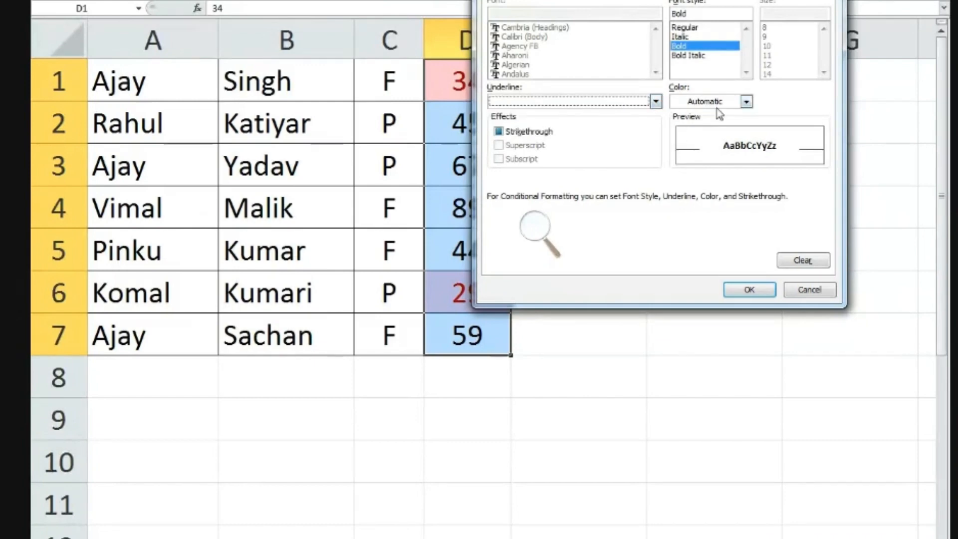
{"action": "left_click", "coordinate": [746, 103]}
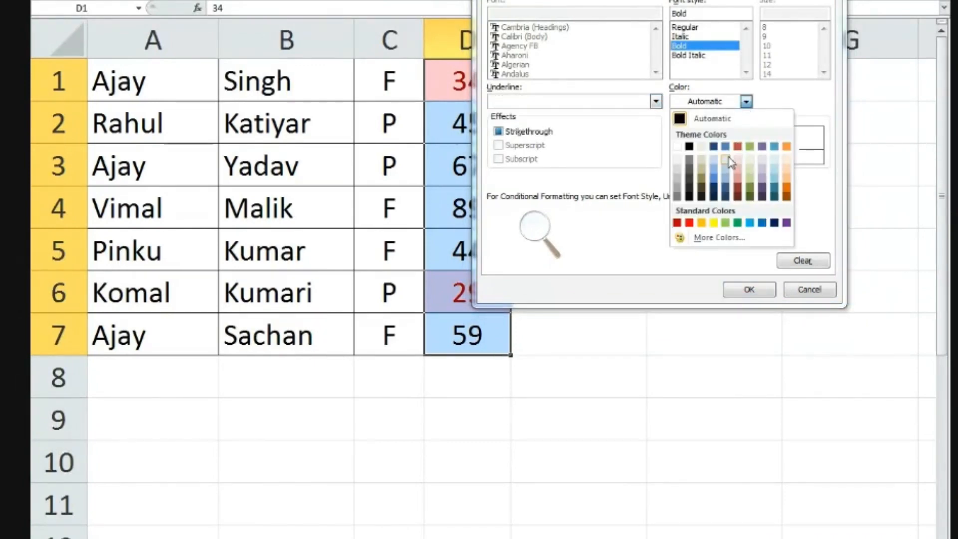
{"action": "left_click", "coordinate": [713, 222]}
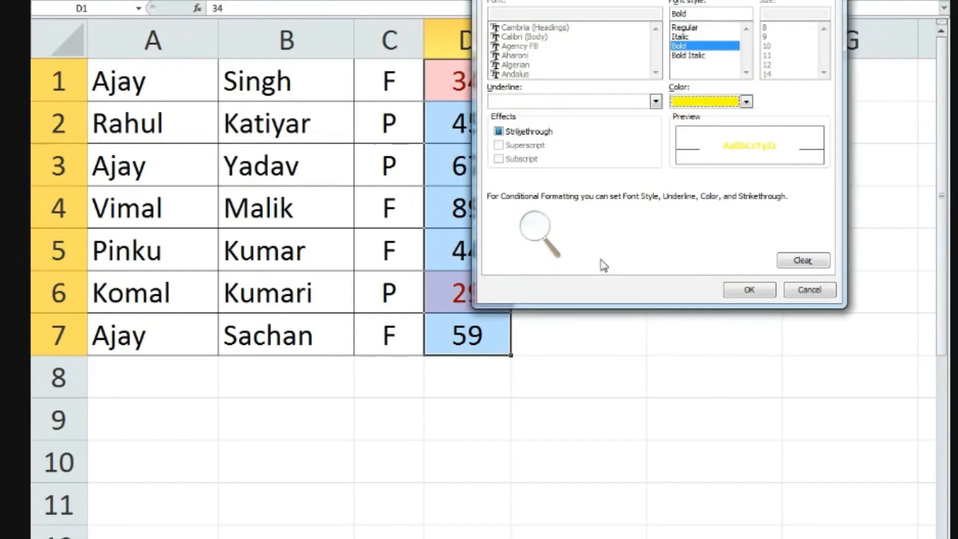
Give the custom format a light tan background fill and apply the Less Than rule to D1:D7.
{"action": "left_click", "coordinate": [564, 0]}
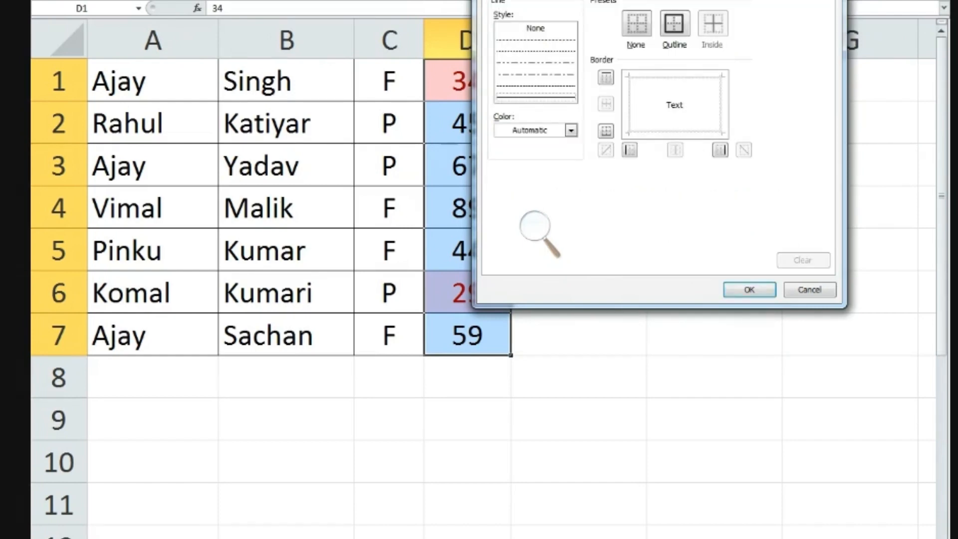
{"action": "left_click", "coordinate": [590, 0]}
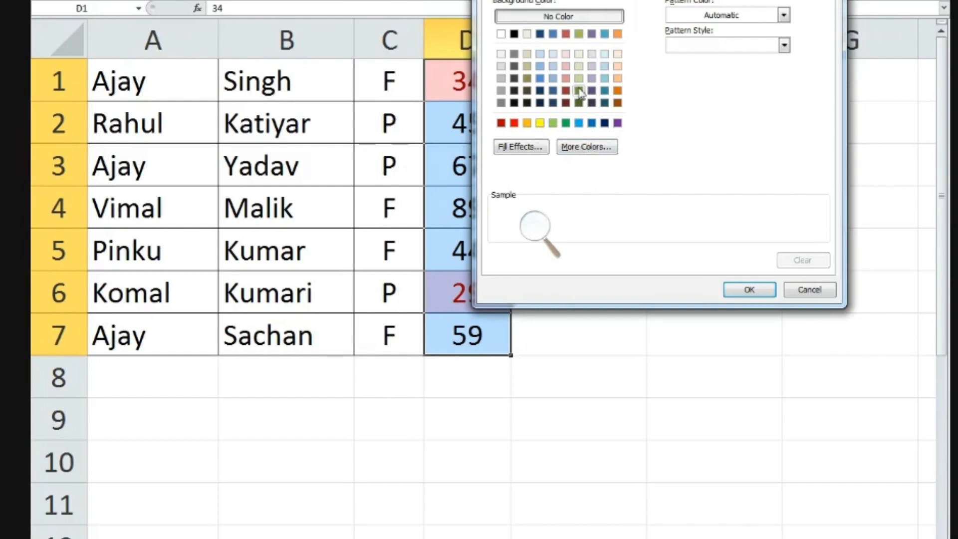
{"action": "left_click", "coordinate": [528, 34]}
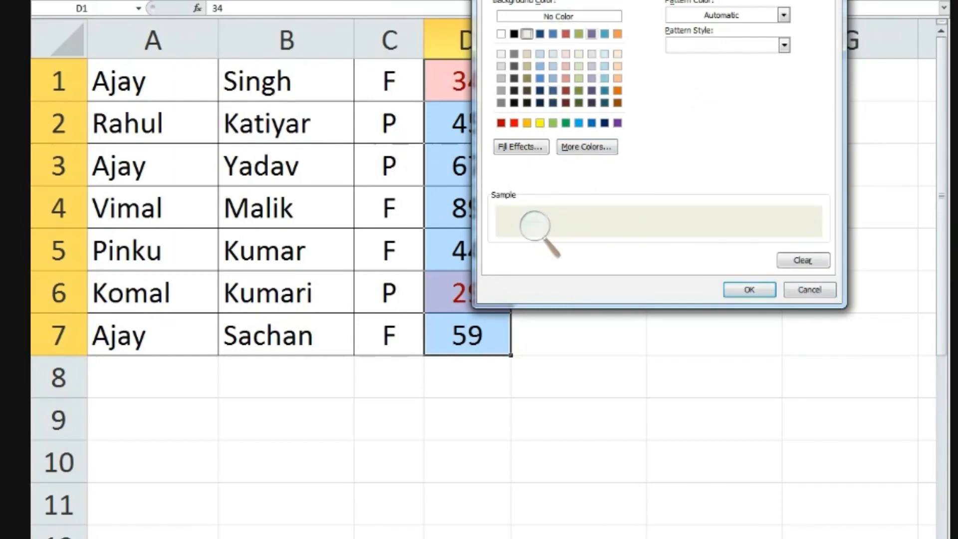
{"action": "left_click", "coordinate": [529, 0]}
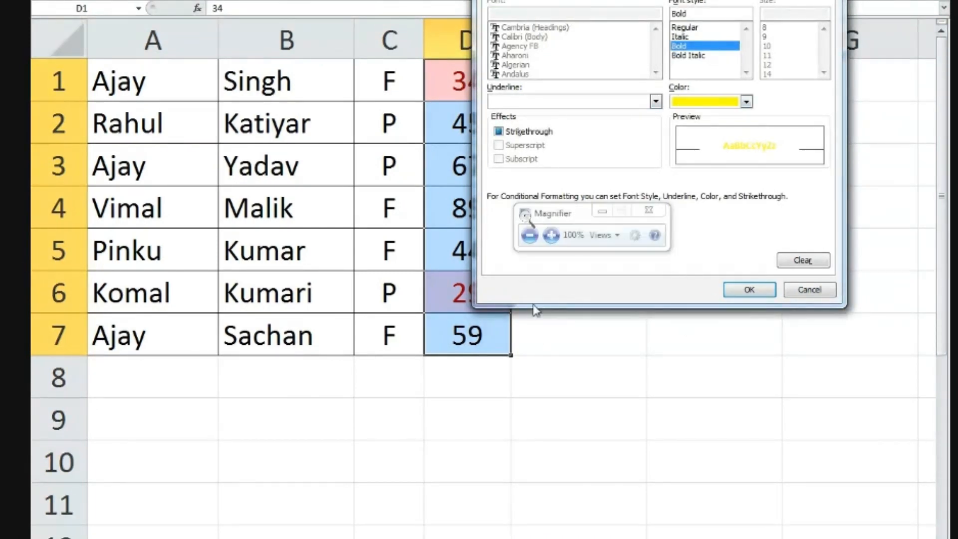
{"action": "left_click", "coordinate": [739, 292]}
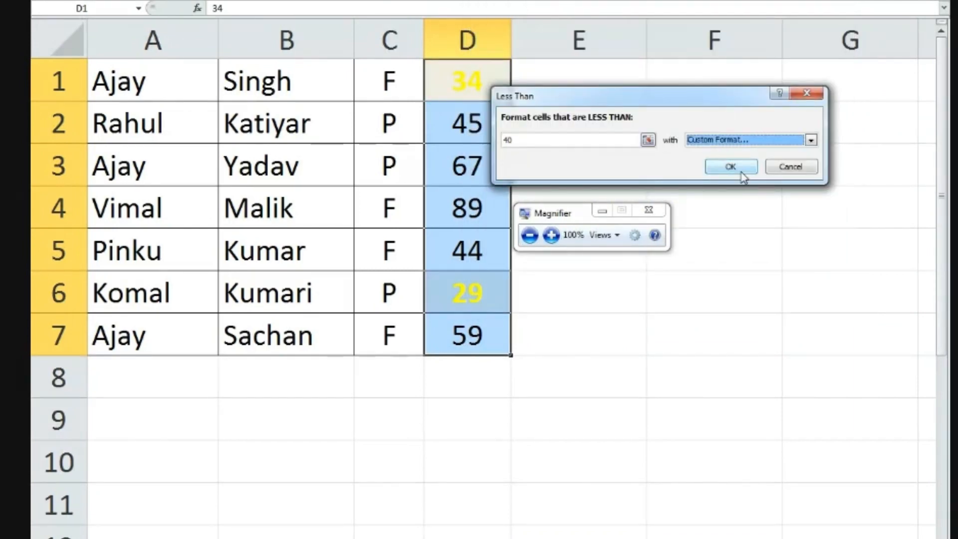
{"action": "left_click", "coordinate": [736, 166]}
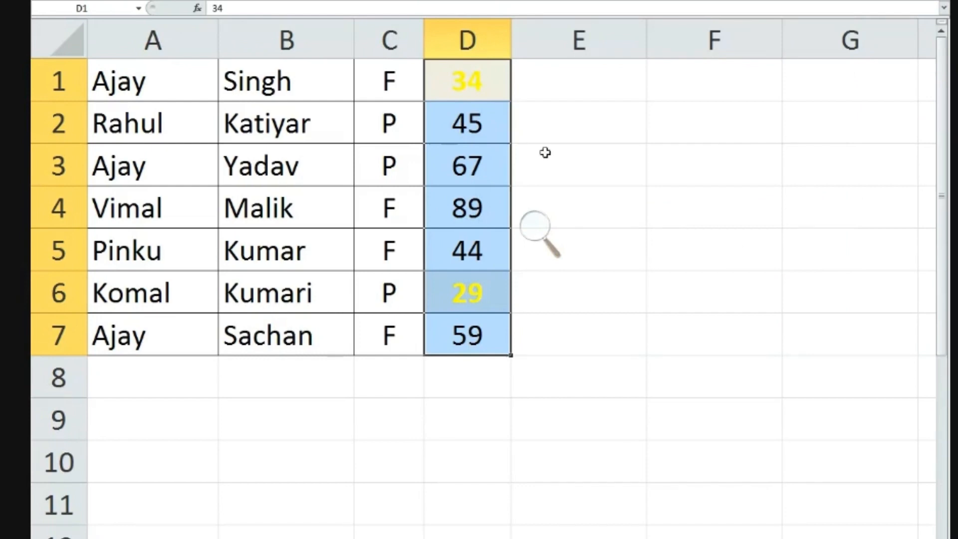
Check the formatted cells D1 and D6, and undo the yellow-text Less Than formatting in column D.
{"action": "left_click", "coordinate": [477, 294]}
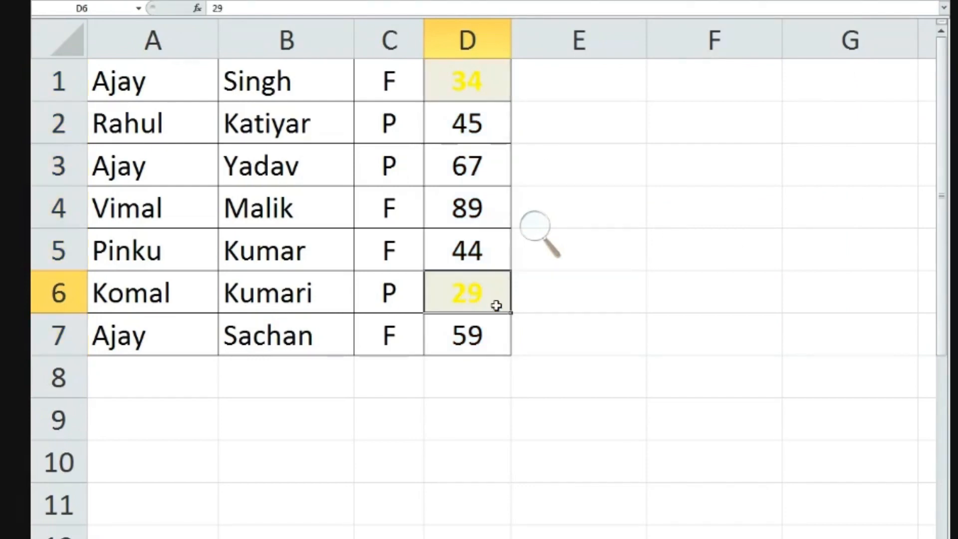
{"action": "left_click", "coordinate": [480, 83]}
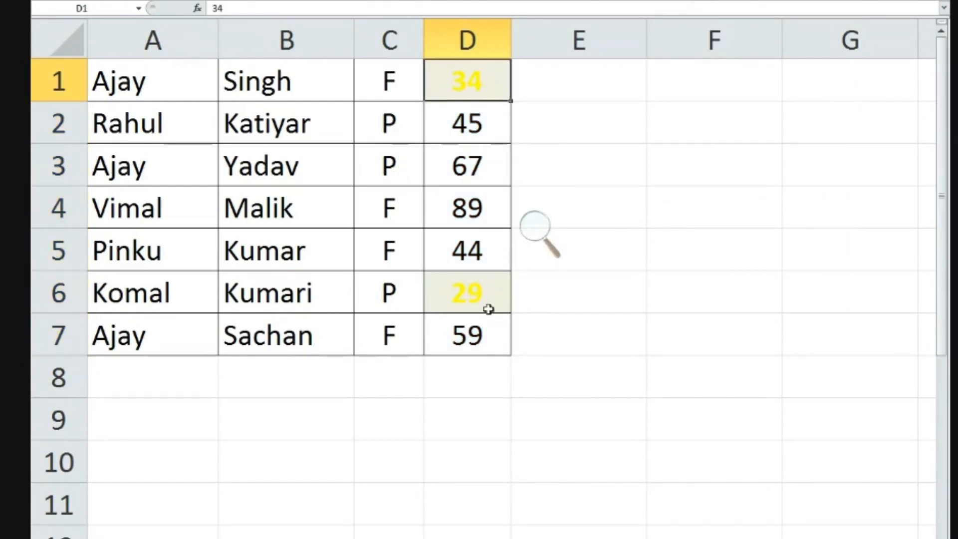
{"action": "left_click", "coordinate": [474, 301]}
{"action": "left_click", "coordinate": [481, 83]}
{"action": "left_click", "coordinate": [478, 302]}
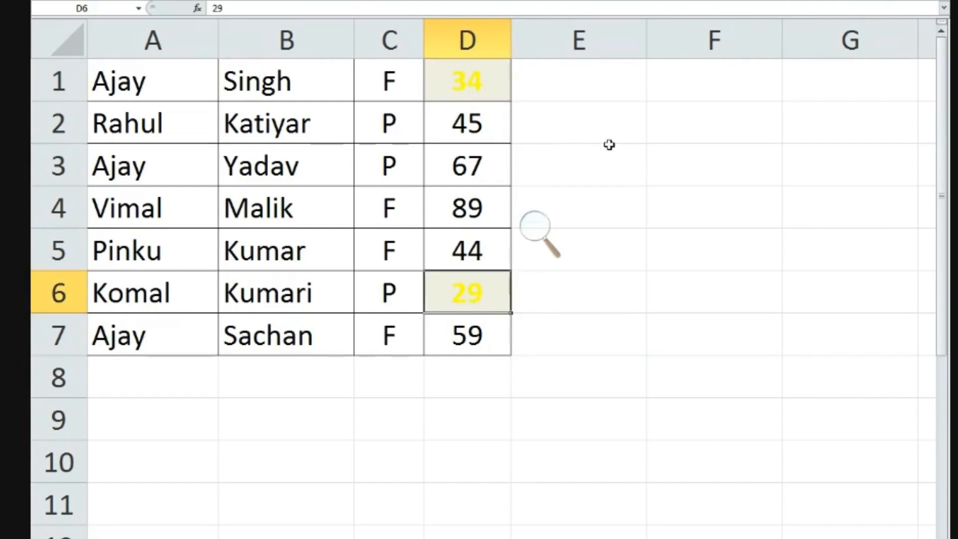
{"action": "left_click", "coordinate": [484, 85]}
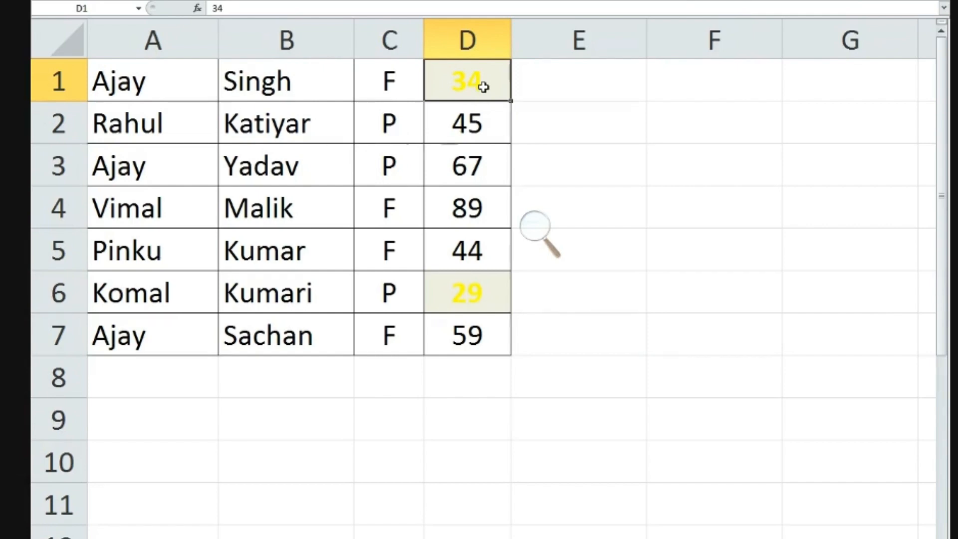
{"action": "key", "text": "ctrl+shift+Down"}
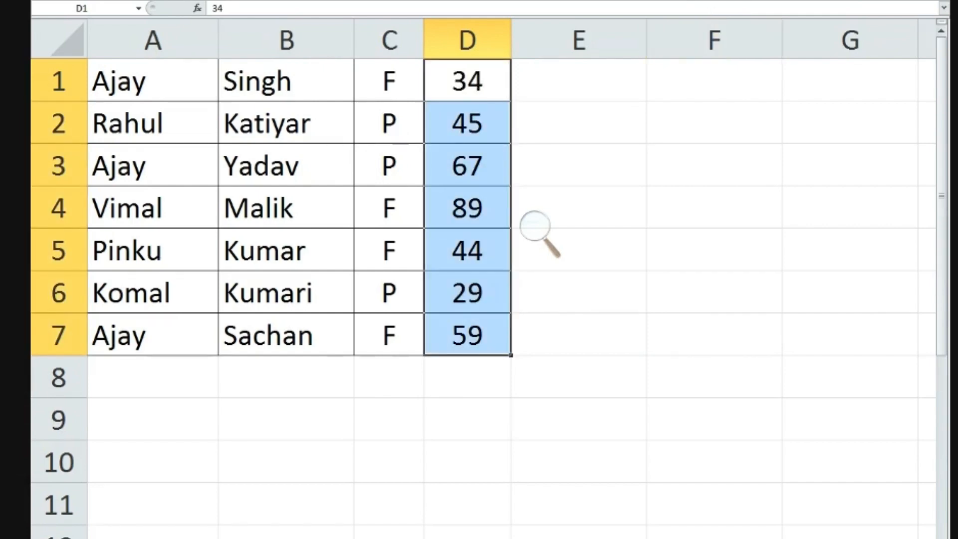
Create another Less Than highlight rule for D1:D7 with the threshold set to 40.
{"action": "left_click", "coordinate": [606, 1]}
{"action": "mouse_move", "coordinate": [643, 7]}
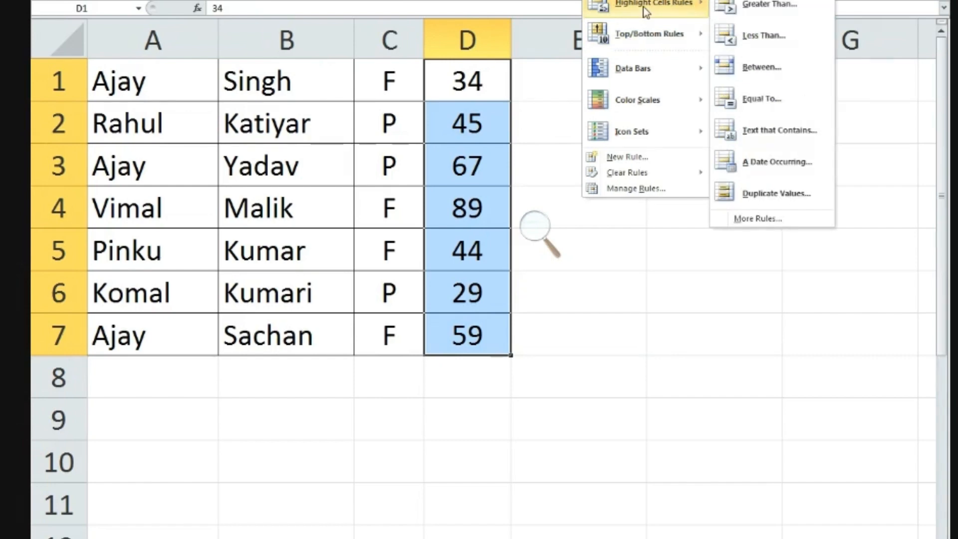
{"action": "left_click", "coordinate": [750, 39]}
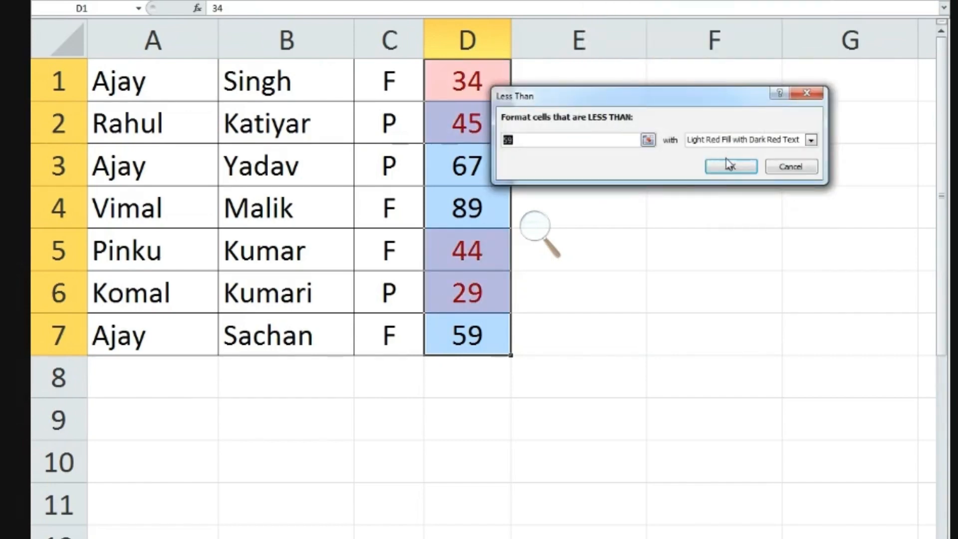
{"action": "type", "text": "40"}
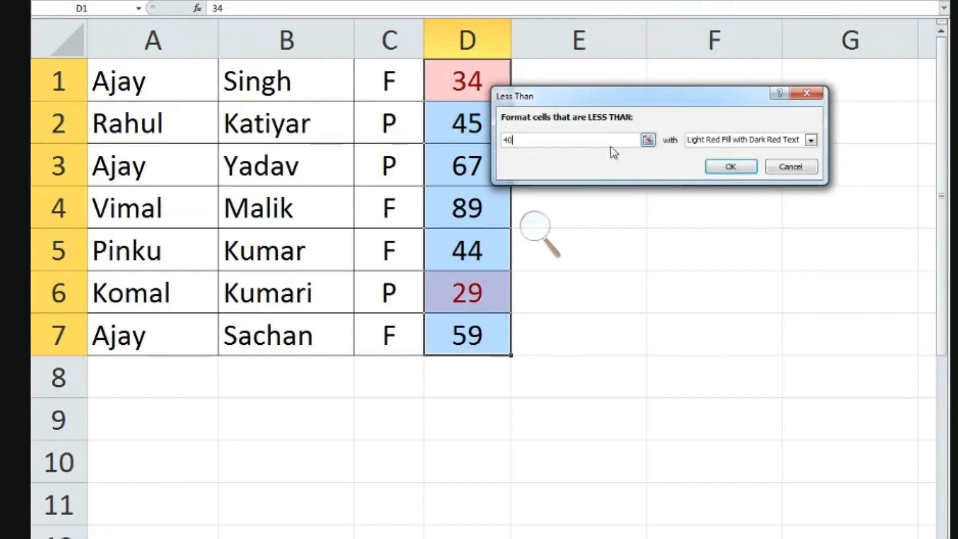
Set a custom format of Bold with red font color for values less than 40 and apply the rule.
{"action": "left_click", "coordinate": [774, 148]}
{"action": "left_click", "coordinate": [733, 212]}
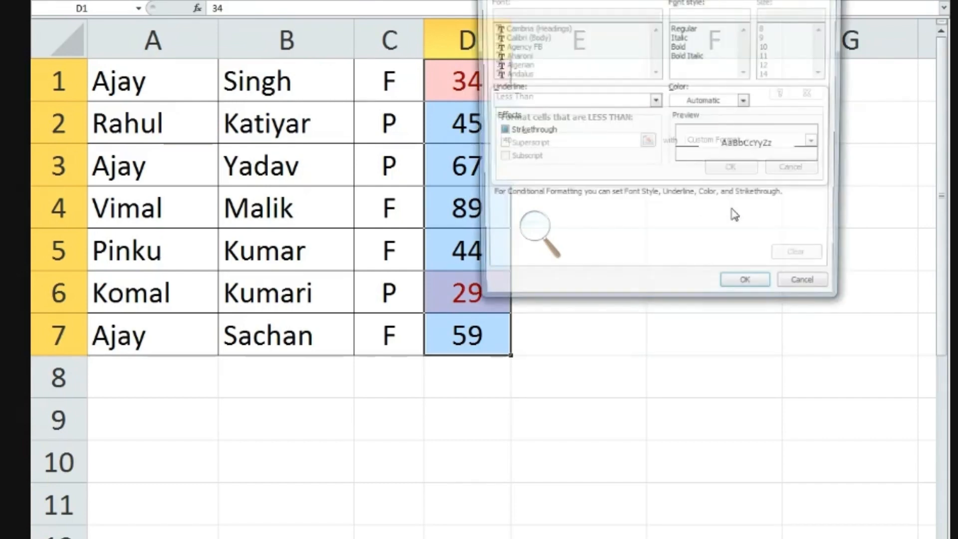
{"action": "left_click", "coordinate": [680, 46]}
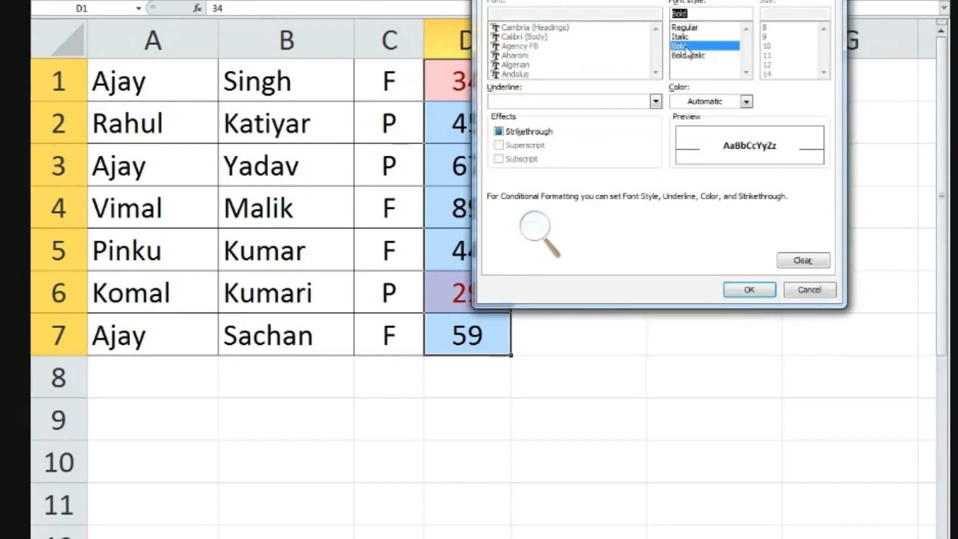
{"action": "left_click", "coordinate": [744, 102]}
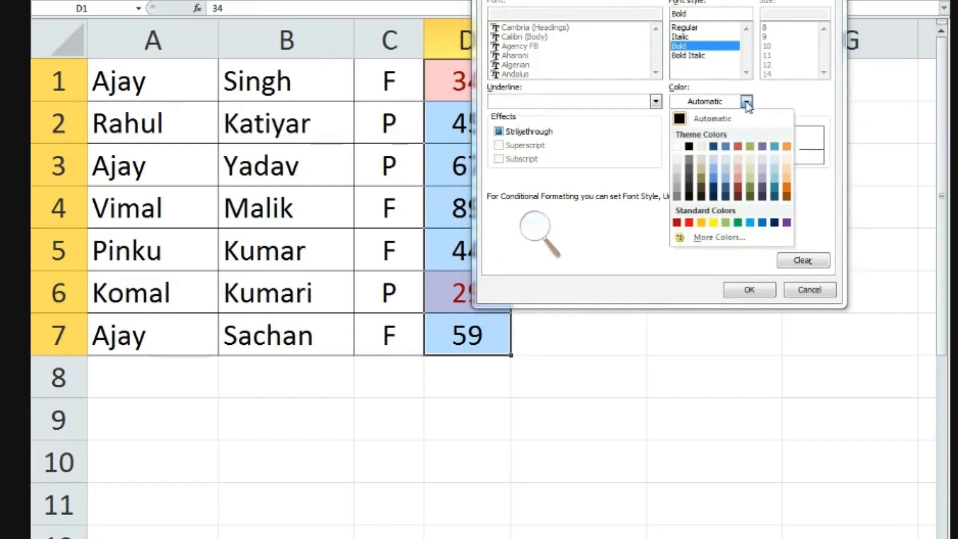
{"action": "left_click", "coordinate": [689, 223]}
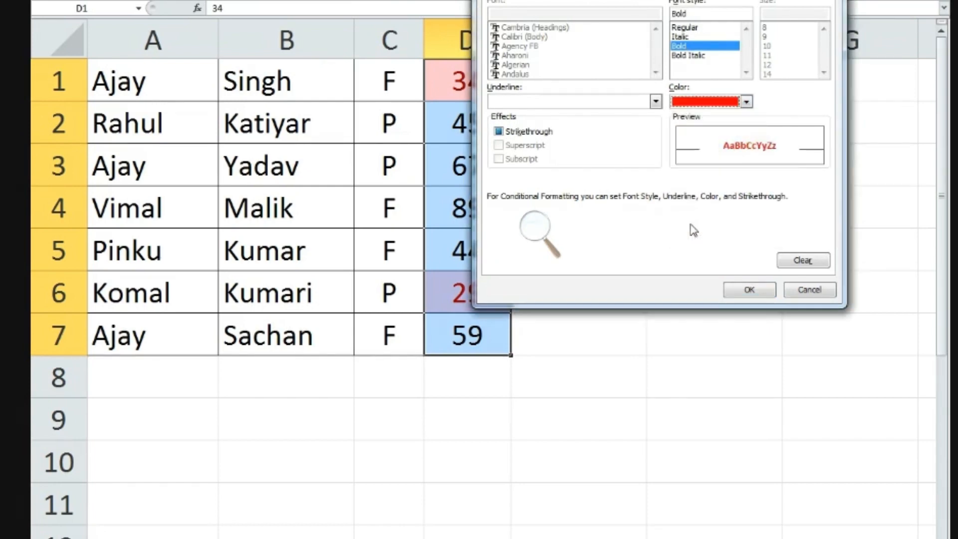
{"action": "left_click", "coordinate": [750, 290]}
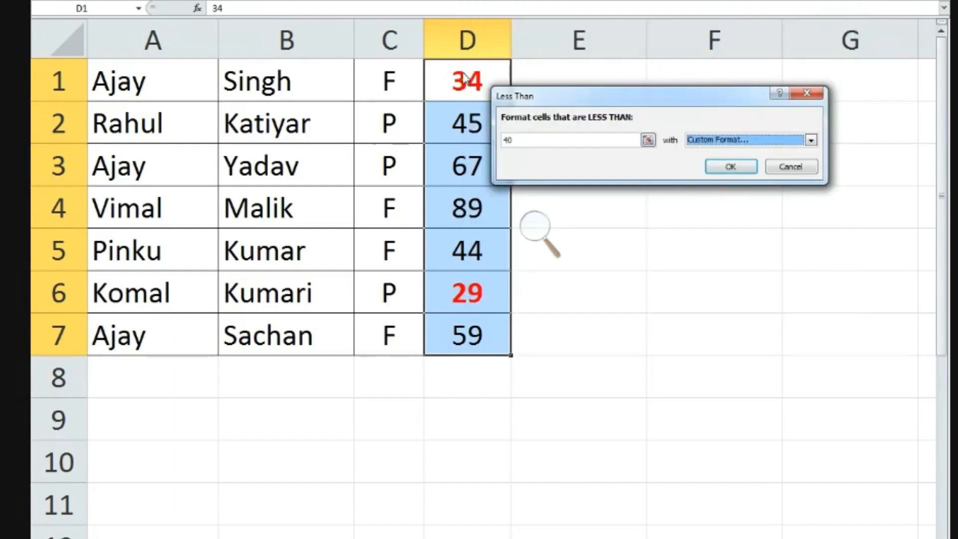
{"action": "left_click", "coordinate": [750, 169]}
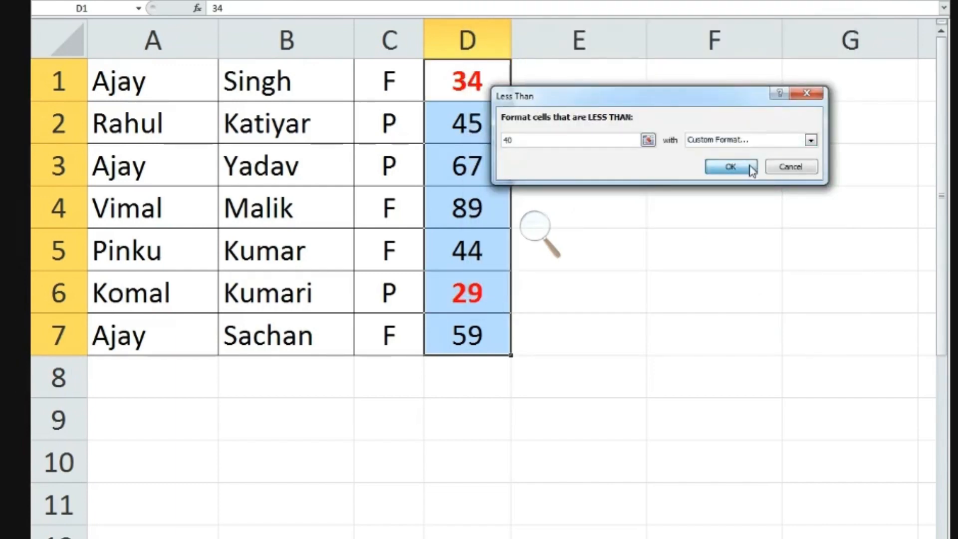
Deselect the range and examine the red bold formatting in cells D1 and D6.
{"action": "left_click", "coordinate": [679, 183]}
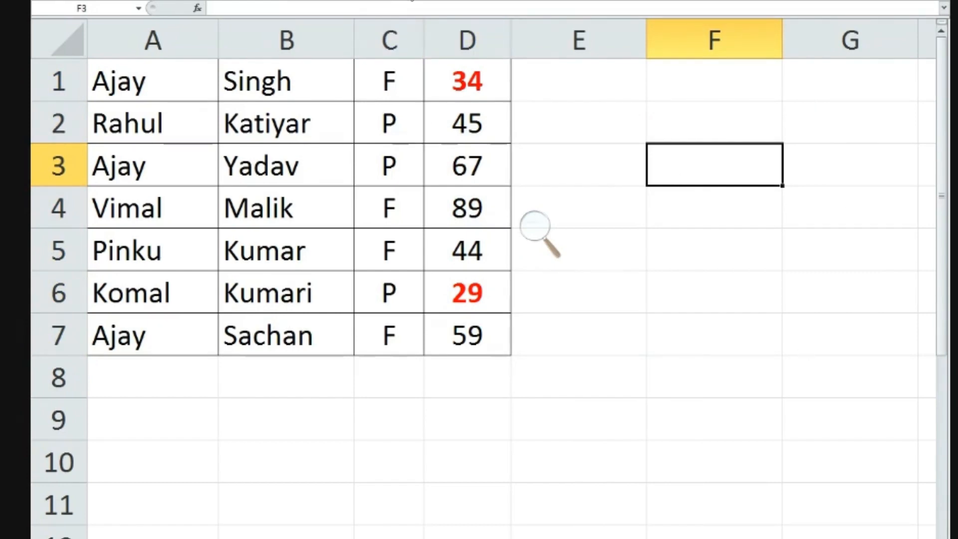
{"action": "left_click", "coordinate": [444, 83]}
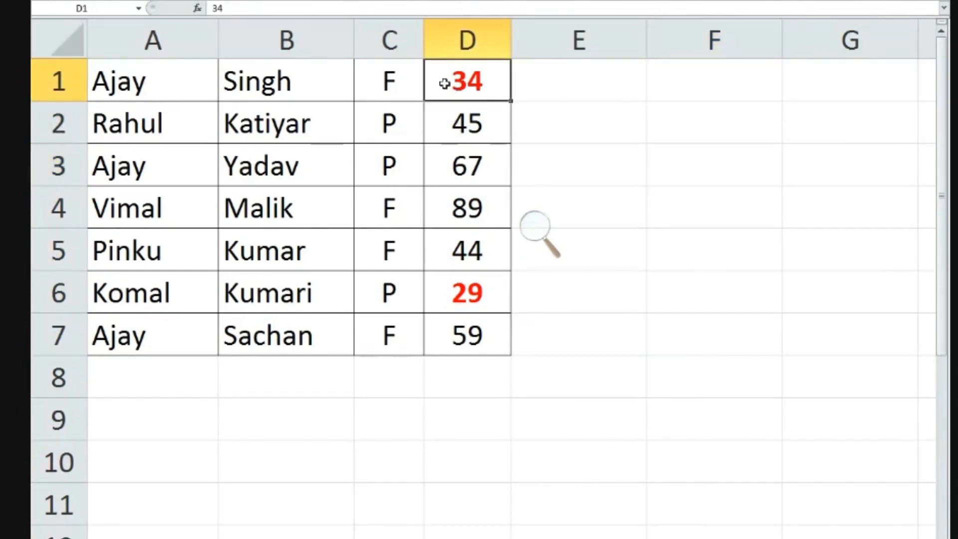
{"action": "left_click", "coordinate": [466, 298]}
{"action": "left_click", "coordinate": [465, 90]}
{"action": "left_click", "coordinate": [474, 298]}
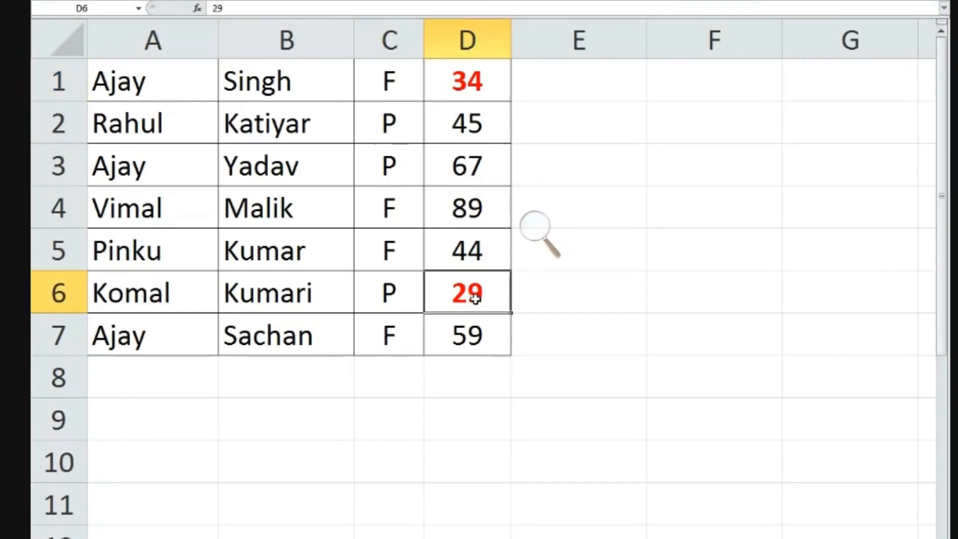
{"action": "left_click", "coordinate": [451, 98]}
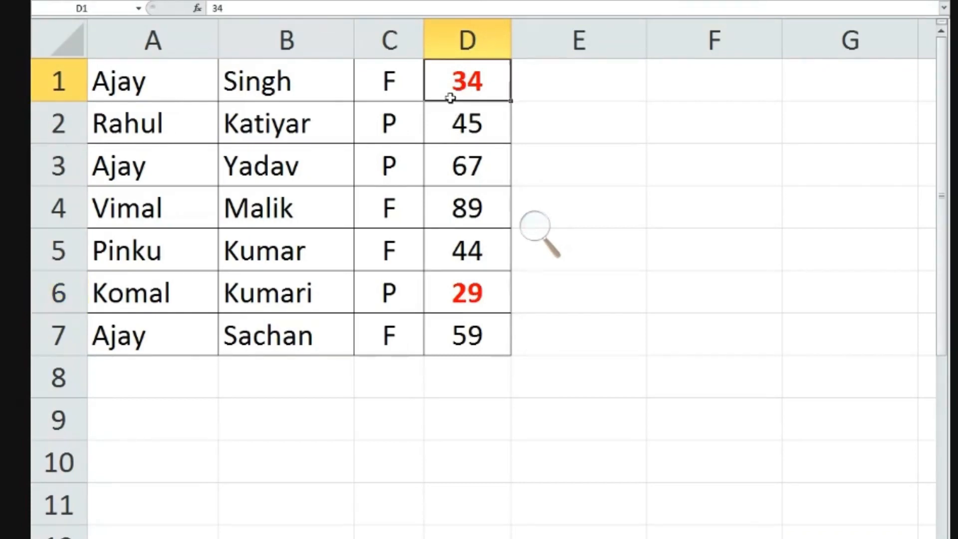
Apply orange gradient-fill data bars to the values in D1:D7.
{"action": "left_click", "coordinate": [489, 299]}
{"action": "left_click", "coordinate": [494, 85]}
{"action": "left_click_drag", "start_coordinate": [467, 93], "coordinate": [504, 329]}
{"action": "left_click", "coordinate": [599, 0]}
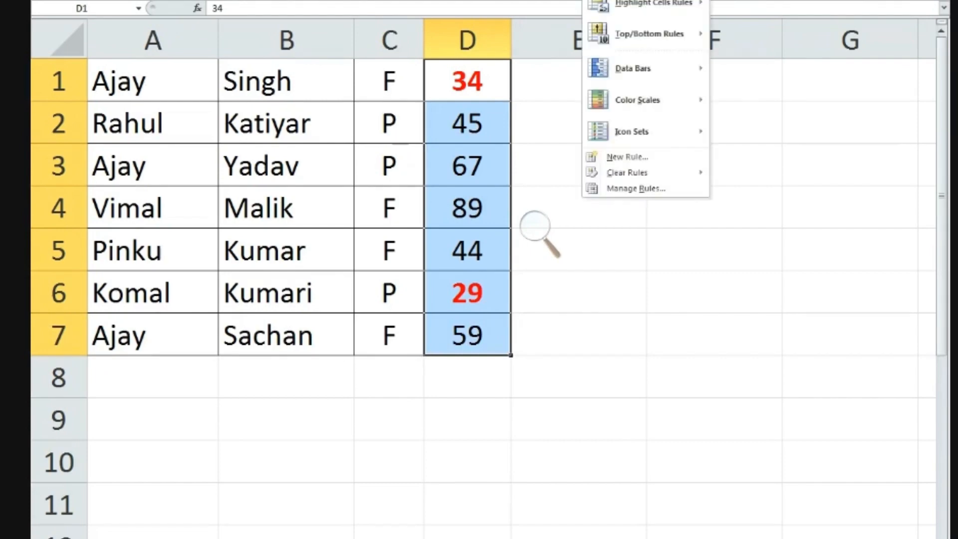
{"action": "mouse_move", "coordinate": [656, 74]}
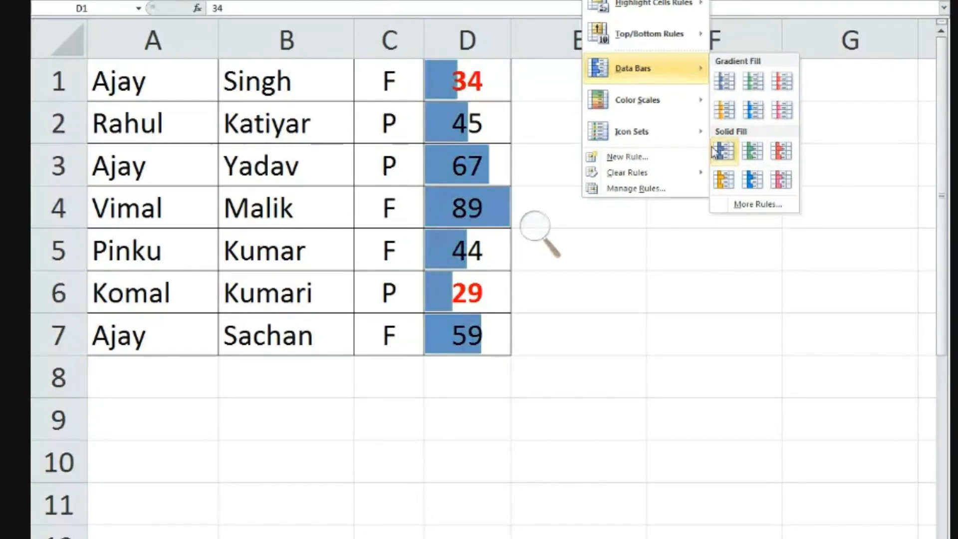
{"action": "left_click", "coordinate": [726, 116]}
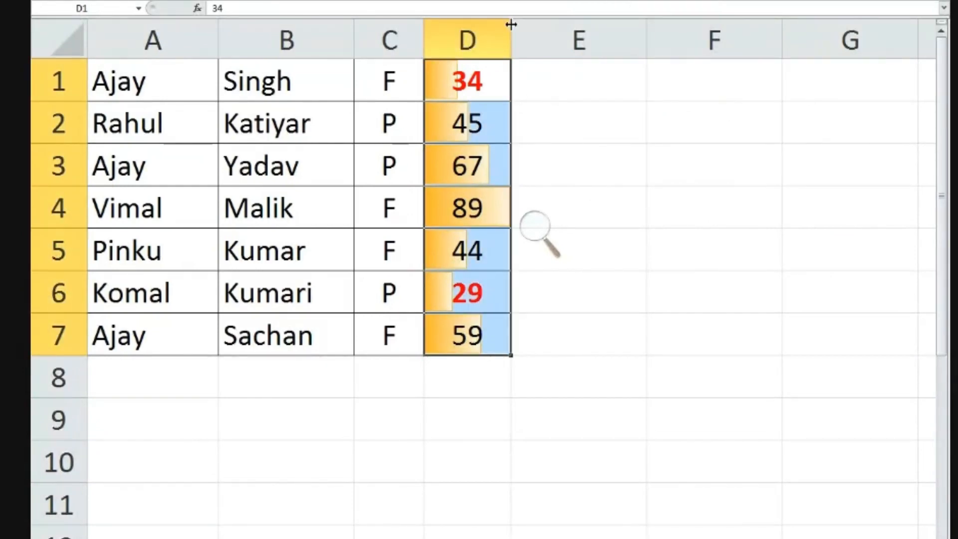
Widen column D to about twice the width of column E and compare the data bar lengths.
{"action": "left_click_drag", "start_coordinate": [513, 22], "coordinate": [688, 47]}
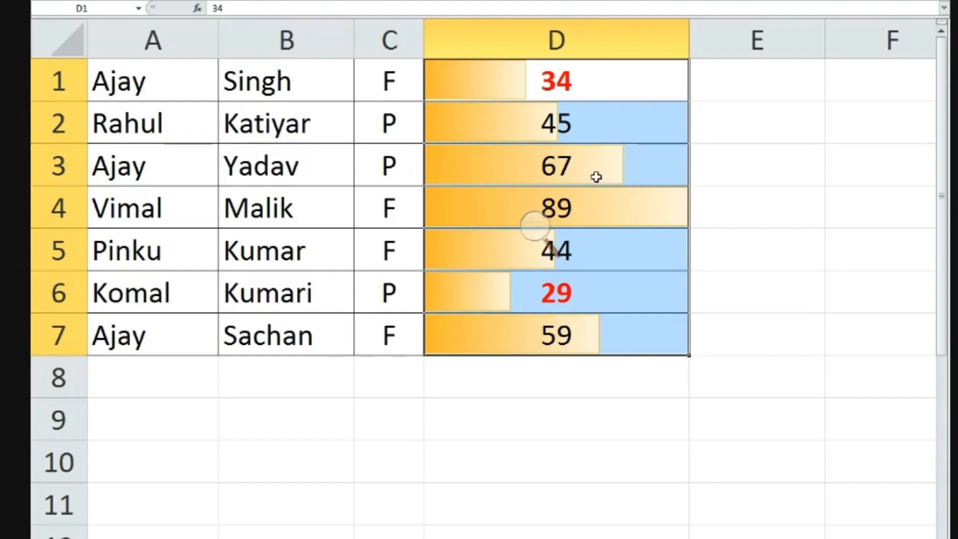
{"action": "left_click", "coordinate": [688, 474]}
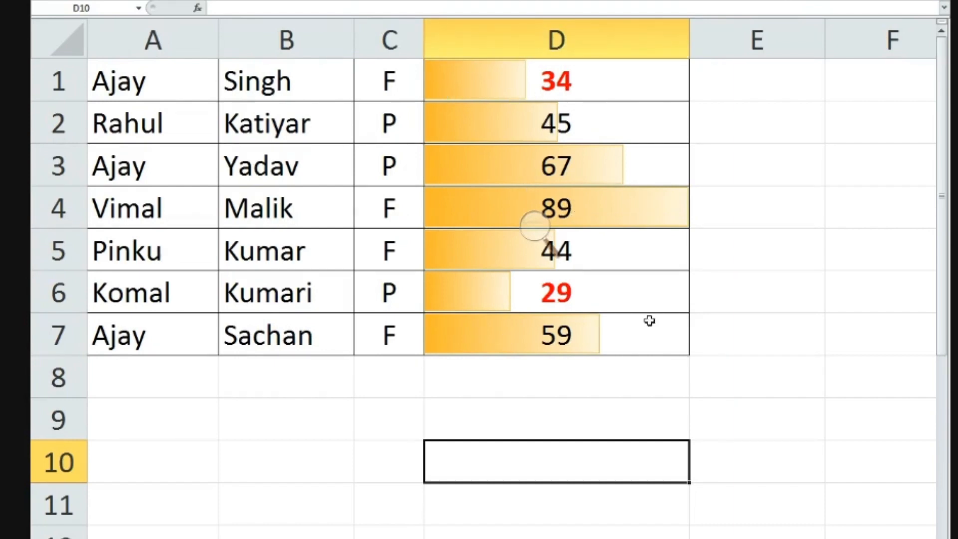
{"action": "left_click", "coordinate": [468, 79]}
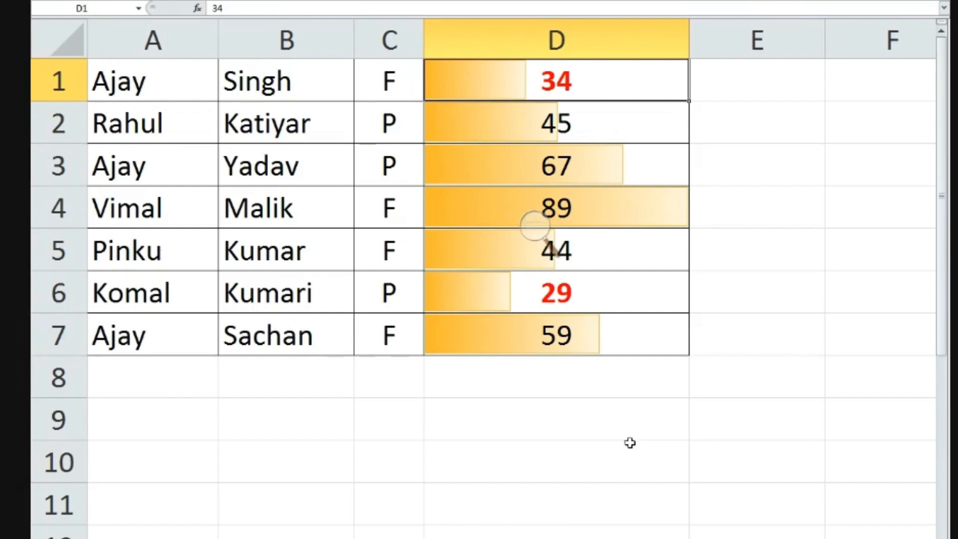
Undo the column D widening and the orange data bars.
{"action": "key", "text": "ctrl+z"}
{"action": "key", "text": "ctrl+z"}
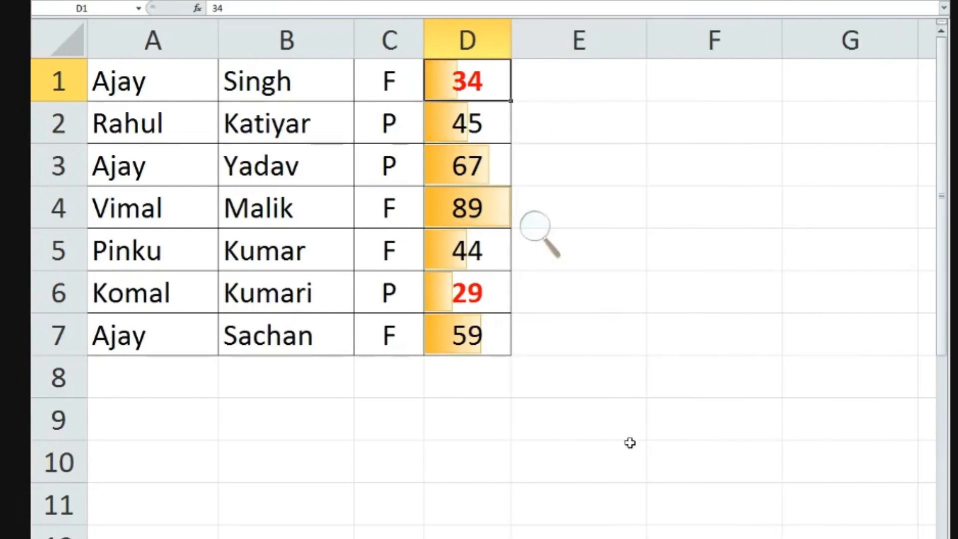
{"action": "key", "text": "ctrl+z"}
{"action": "left_click", "coordinate": [626, 413]}
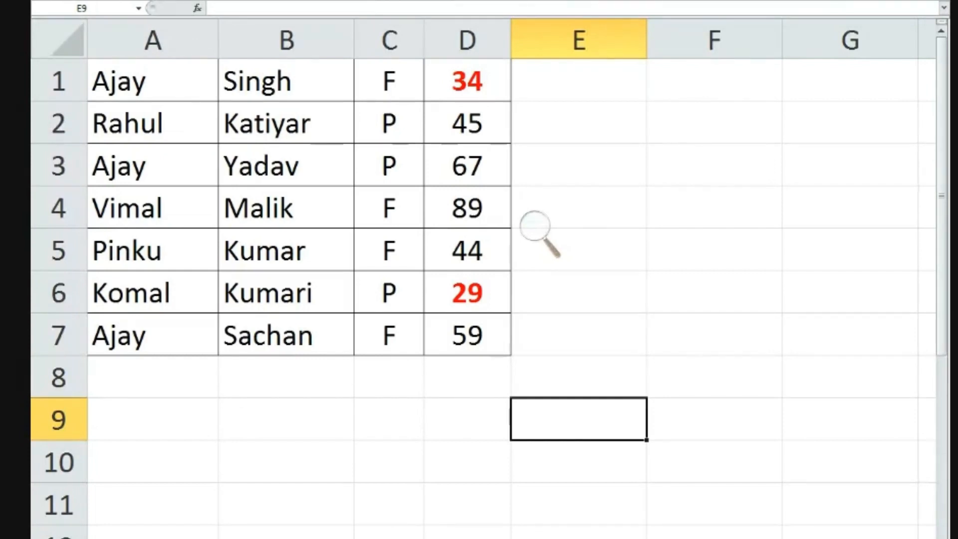
Examine the Format Painter command at 200% magnification with cell D1 selected, and restore the magnification to 100%.
{"action": "left_click", "coordinate": [87, 1]}
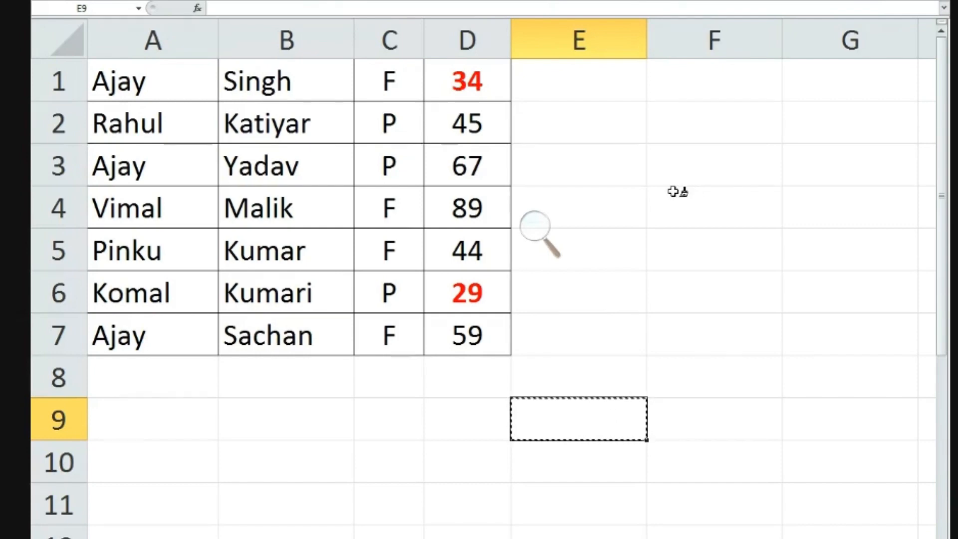
{"action": "key", "text": "Escape"}
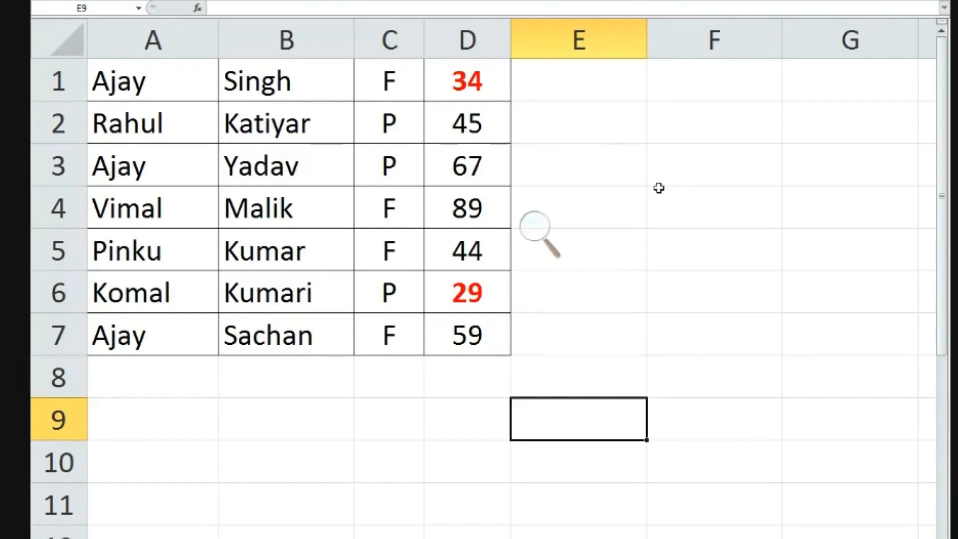
{"action": "left_click", "coordinate": [479, 86]}
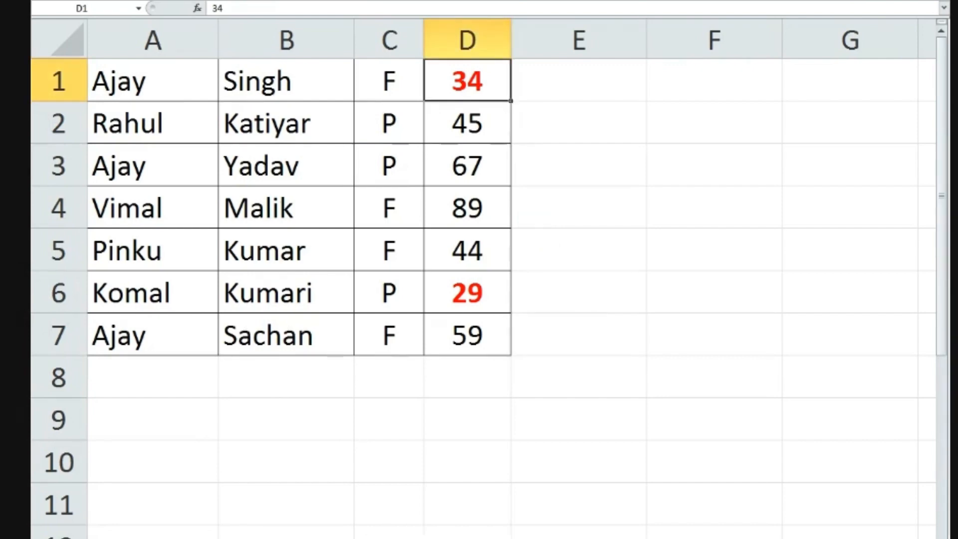
{"action": "left_click", "coordinate": [539, 232]}
{"action": "left_click", "coordinate": [551, 235]}
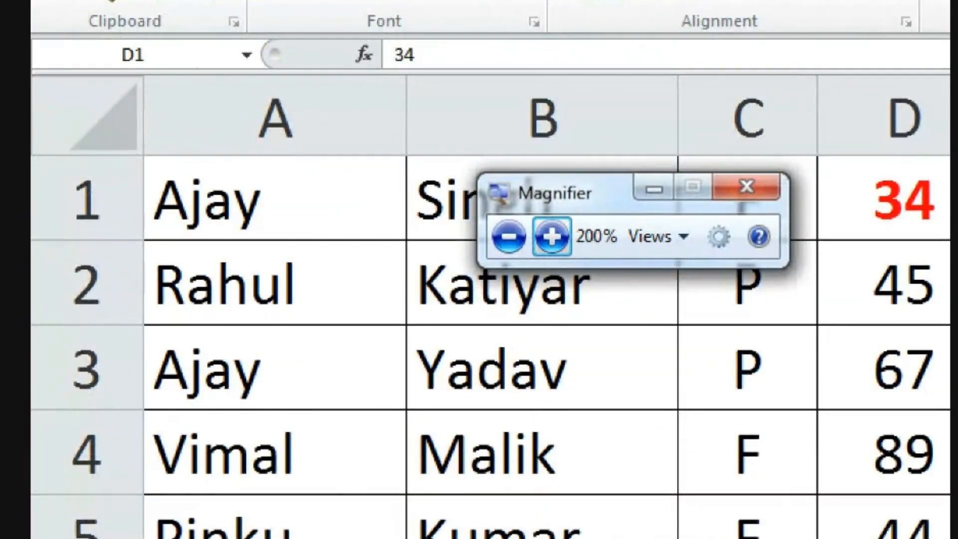
{"action": "left_click", "coordinate": [169, 2]}
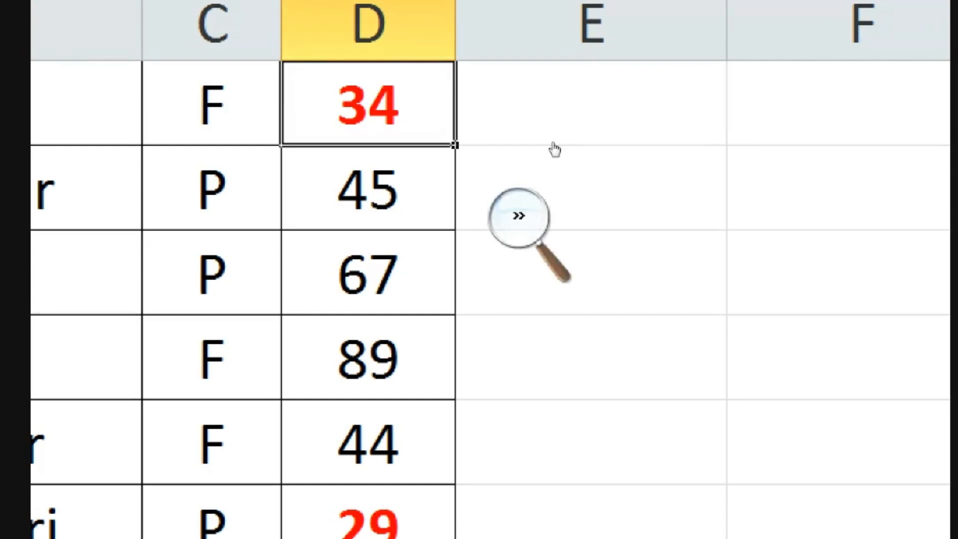
{"action": "left_click", "coordinate": [519, 217]}
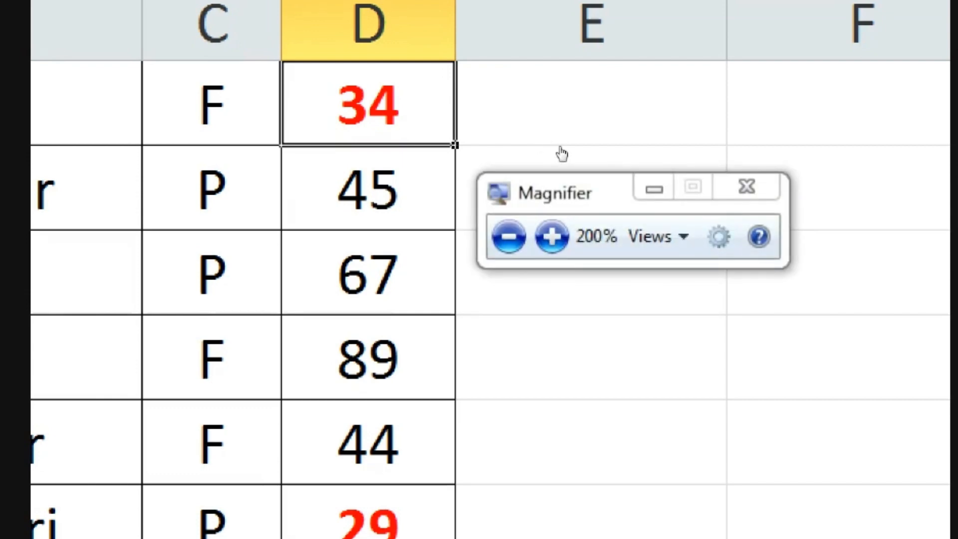
{"action": "left_click", "coordinate": [509, 234]}
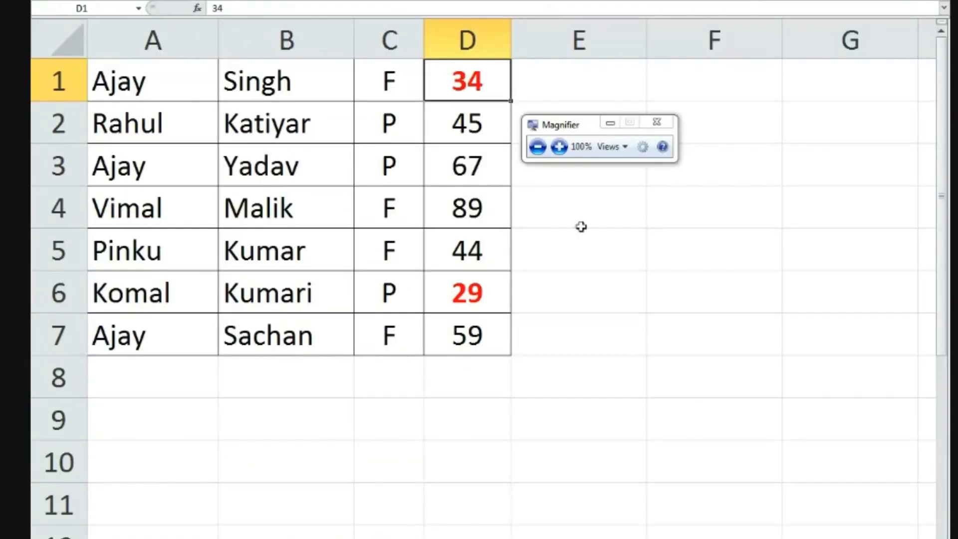
{"action": "left_click", "coordinate": [653, 249]}
Copy the formatting of cell D1 onto C1:C7 with the Format Painter.
{"action": "left_click", "coordinate": [479, 83]}
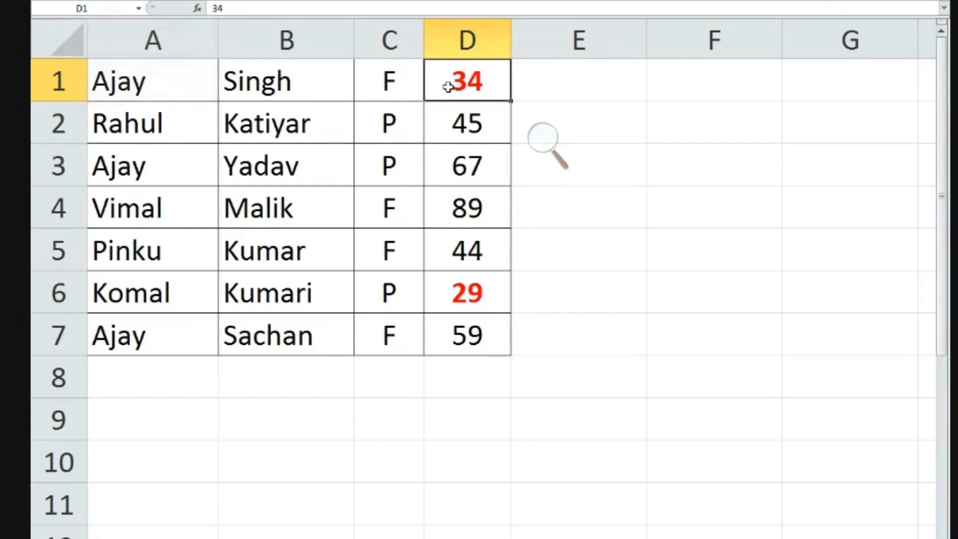
{"action": "right_click", "coordinate": [498, 80]}
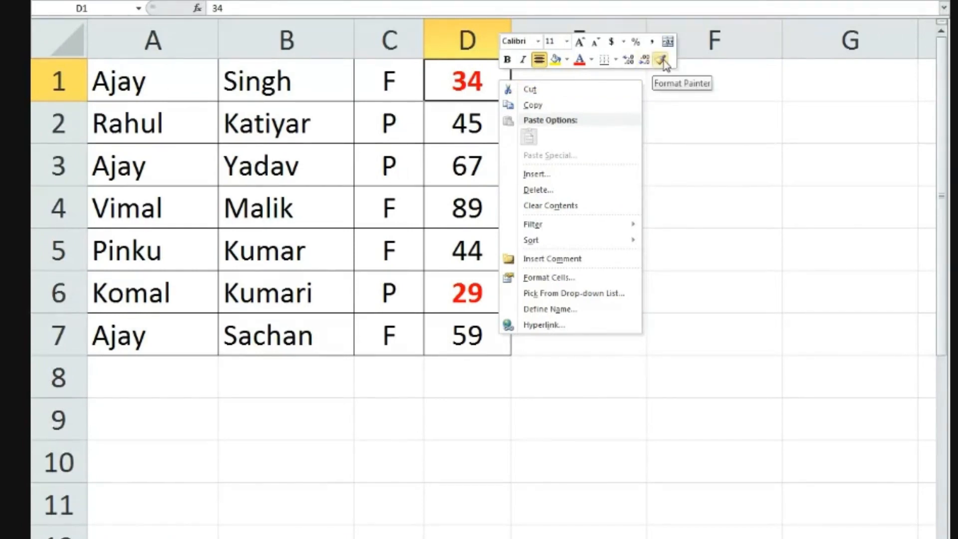
{"action": "left_click", "coordinate": [450, 538]}
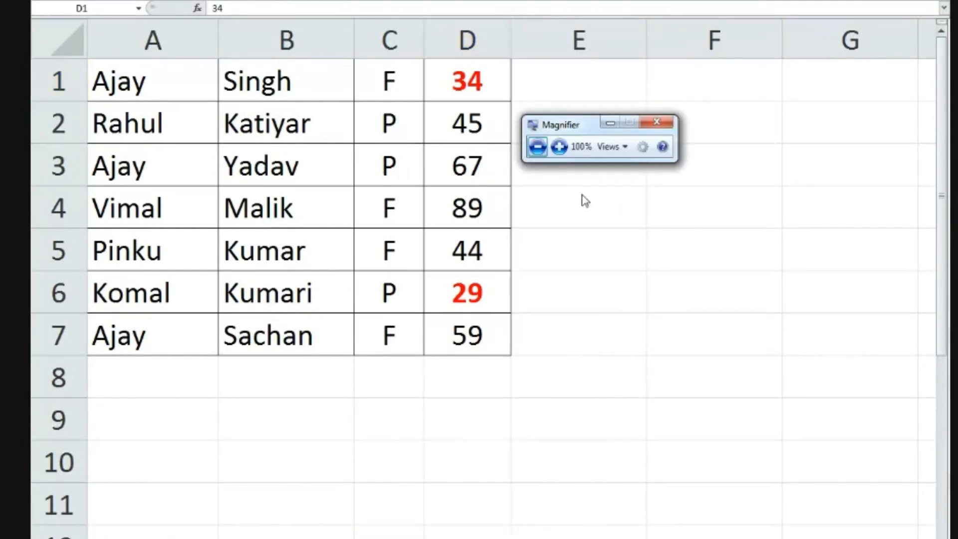
{"action": "left_click", "coordinate": [559, 146]}
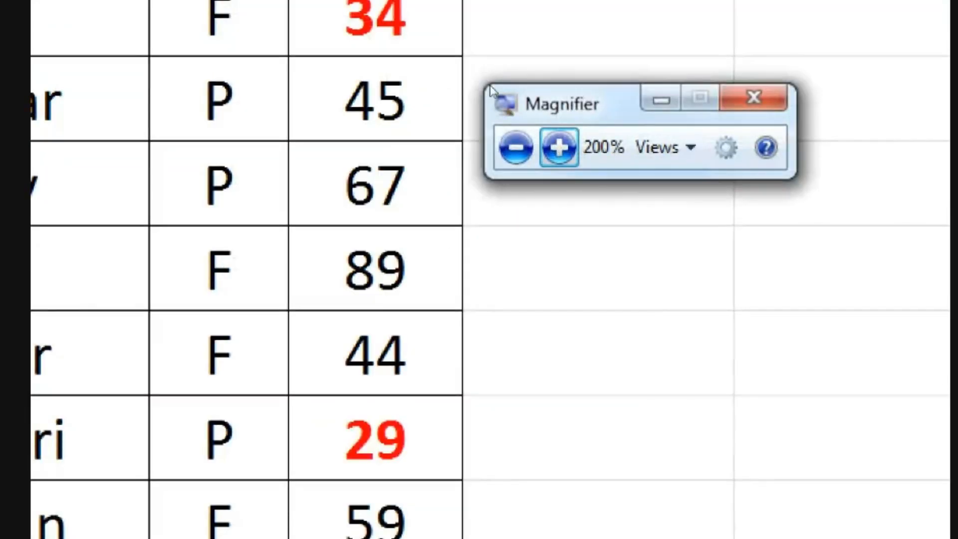
{"action": "right_click", "coordinate": [495, 89]}
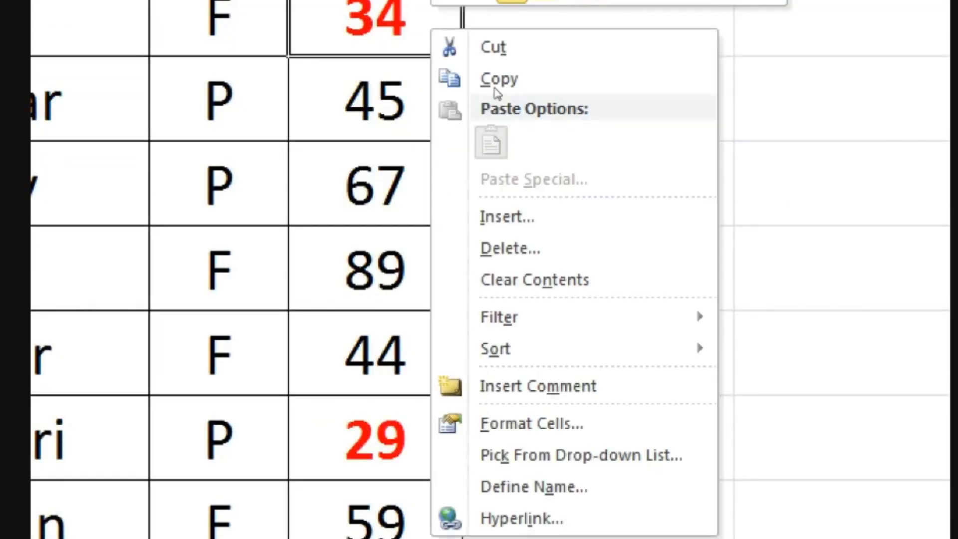
{"action": "left_click", "coordinate": [658, 68]}
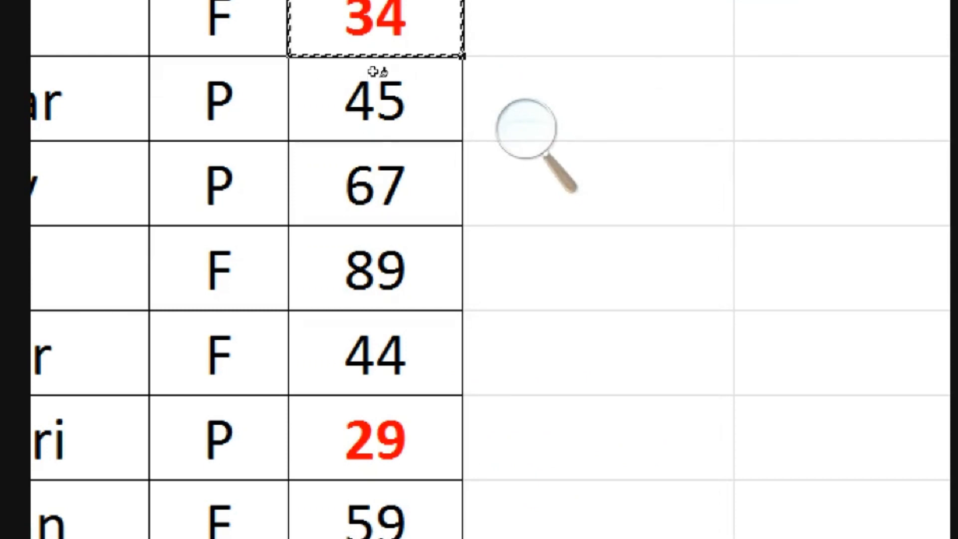
{"action": "mouse_move", "coordinate": [384, 82]}
{"action": "left_mouse_down"}
{"action": "mouse_move", "coordinate": [402, 105]}
{"action": "mouse_move", "coordinate": [408, 344]}
{"action": "left_mouse_up"}
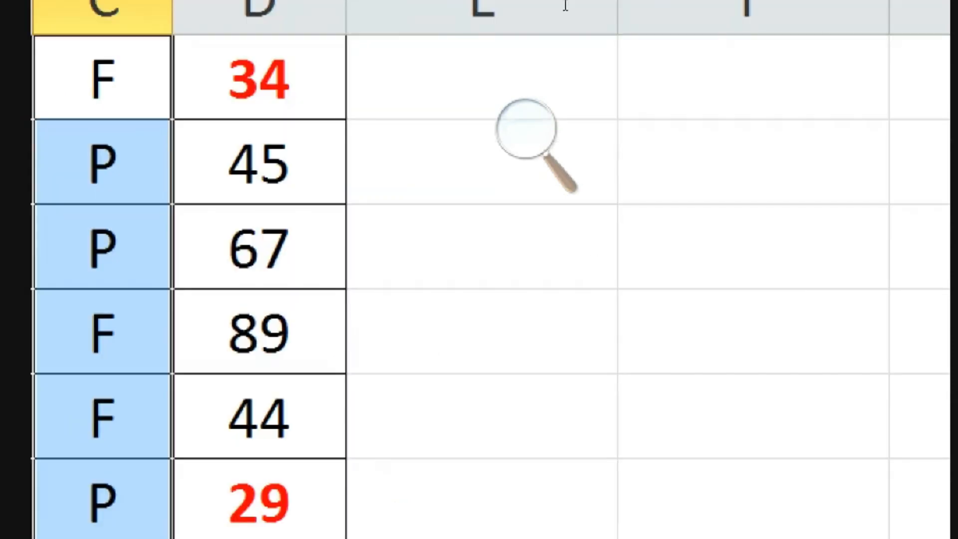
{"action": "left_click", "coordinate": [601, 113]}
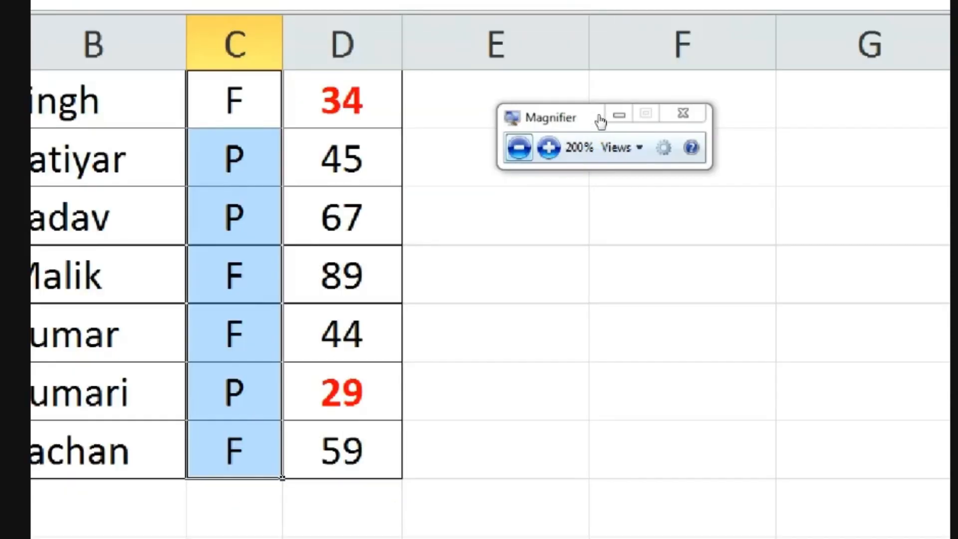
{"action": "key", "text": "super+minus"}
{"action": "left_click", "coordinate": [616, 273]}
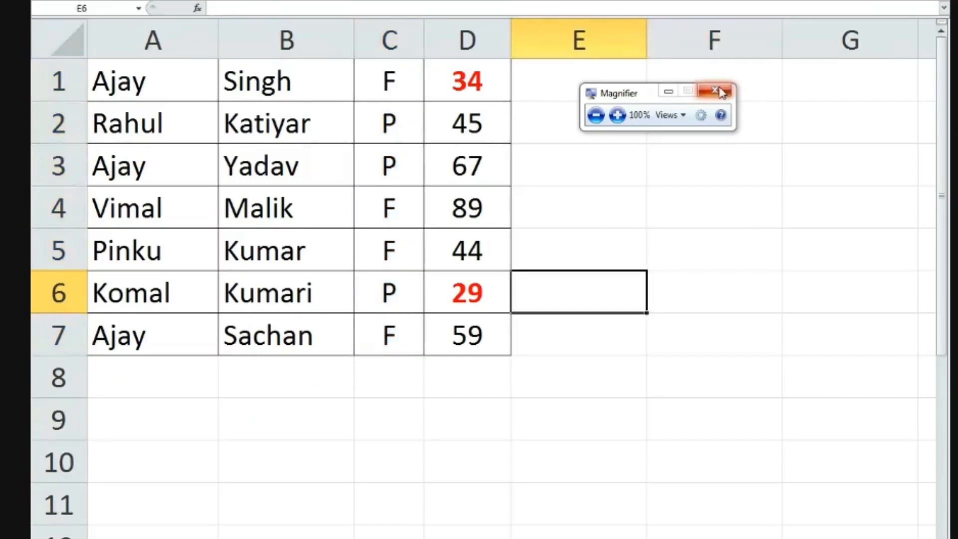
Move the Magnifier window away from the data and repeat the Format Painter copy from D1 onto the first cells of column C.
{"action": "left_click_drag", "start_coordinate": [647, 101], "coordinate": [714, 139]}
{"action": "left_click", "coordinate": [480, 79]}
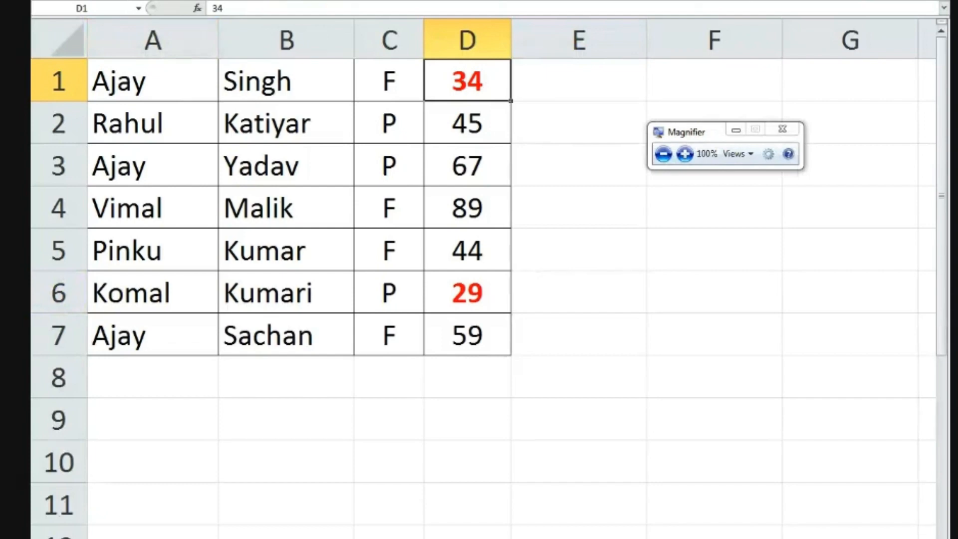
{"action": "key", "text": "ctrl+c"}
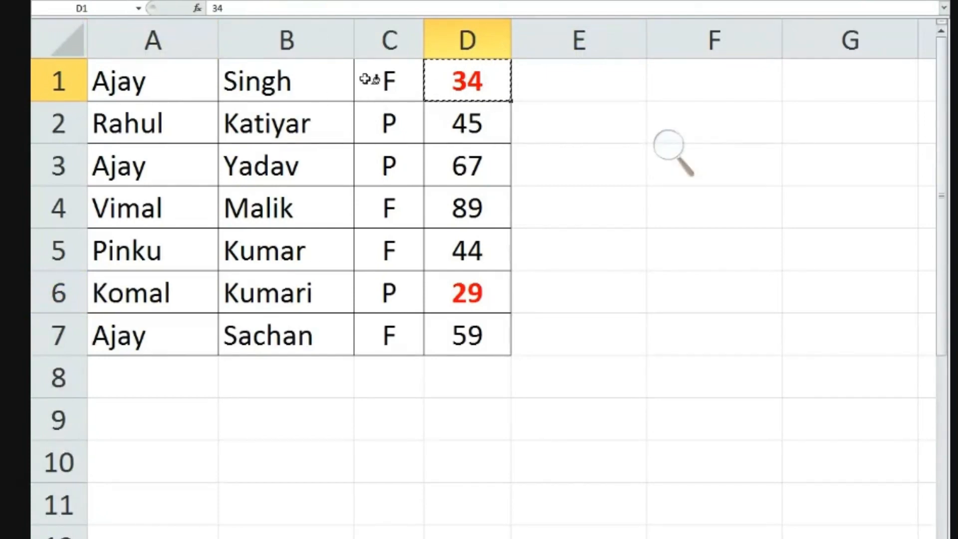
{"action": "left_click_drag", "start_coordinate": [364, 79], "coordinate": [385, 107]}
{"action": "left_click", "coordinate": [447, 125]}
{"action": "left_click", "coordinate": [470, 84]}
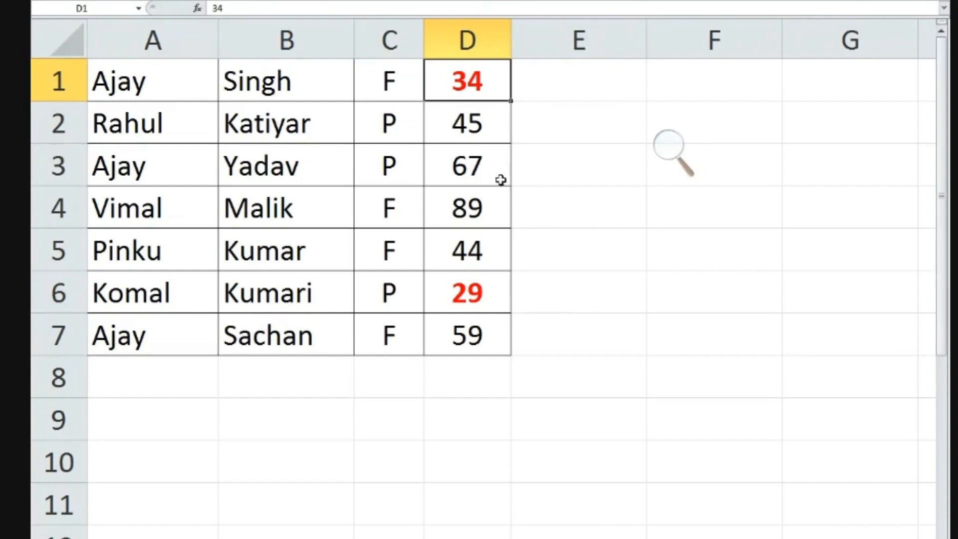
{"action": "left_click", "coordinate": [453, 165]}
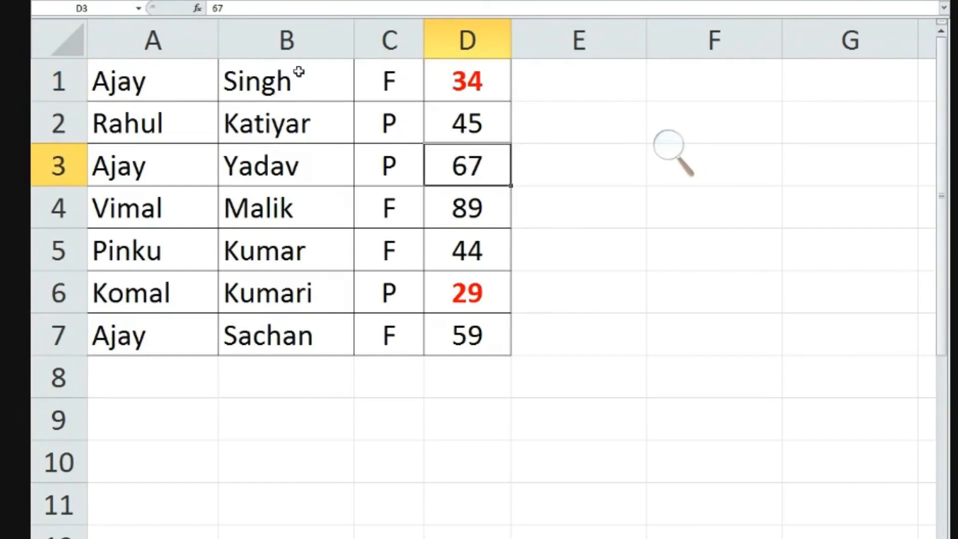
{"action": "left_click", "coordinate": [386, 174]}
{"action": "left_click", "coordinate": [476, 170]}
Narrow column E and enter 34, 34, 45, 67, 78, 89 and 90 in cells E1:E7.
{"action": "left_click_drag", "start_coordinate": [646, 33], "coordinate": [607, 33]}
{"action": "left_click", "coordinate": [548, 86]}
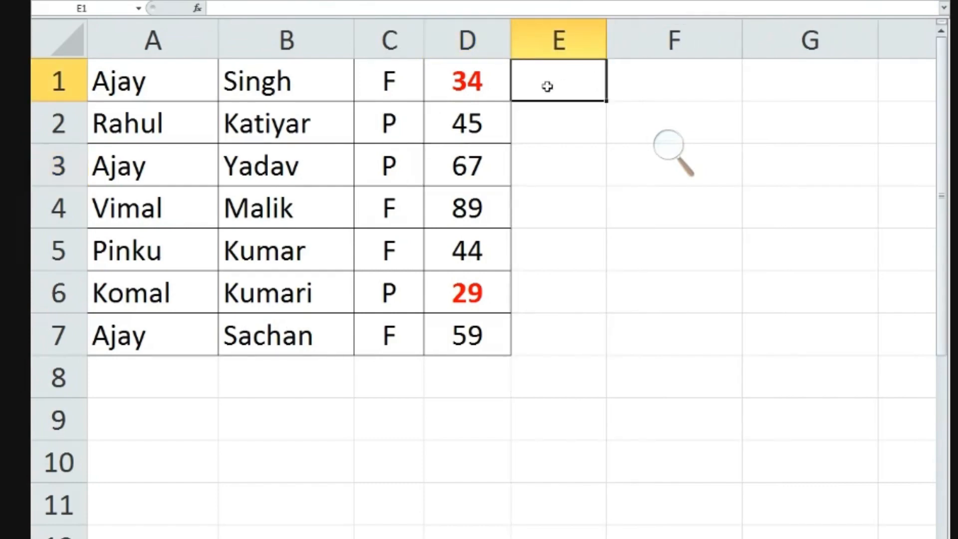
{"action": "type", "text": "34"}
{"action": "key", "text": "Return"}
{"action": "type", "text": "34"}
{"action": "key", "text": "Return"}
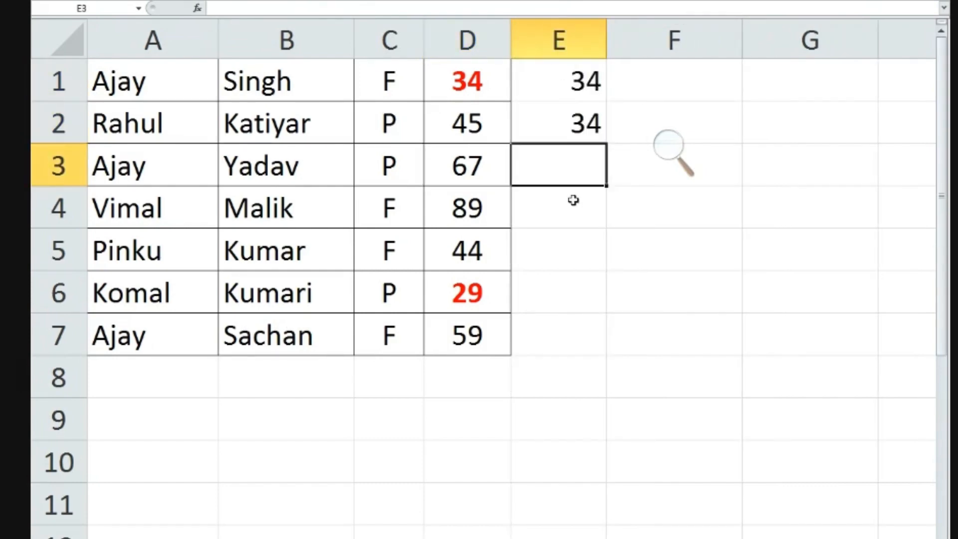
{"action": "type", "text": "45"}
{"action": "key", "text": "Return"}
{"action": "type", "text": "67"}
{"action": "key", "text": "Return"}
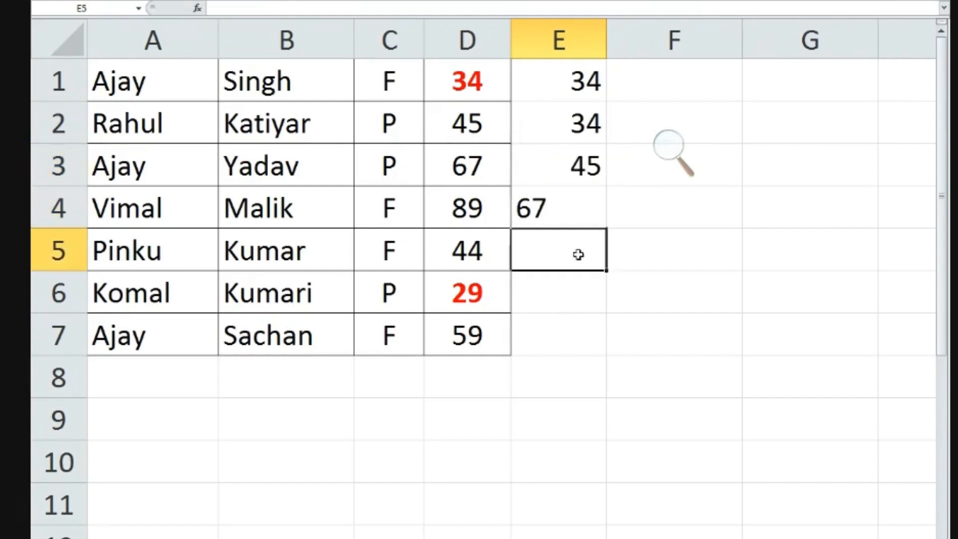
{"action": "type", "text": "78"}
{"action": "key", "text": "Return"}
{"action": "type", "text": "89"}
{"action": "key", "text": "Return"}
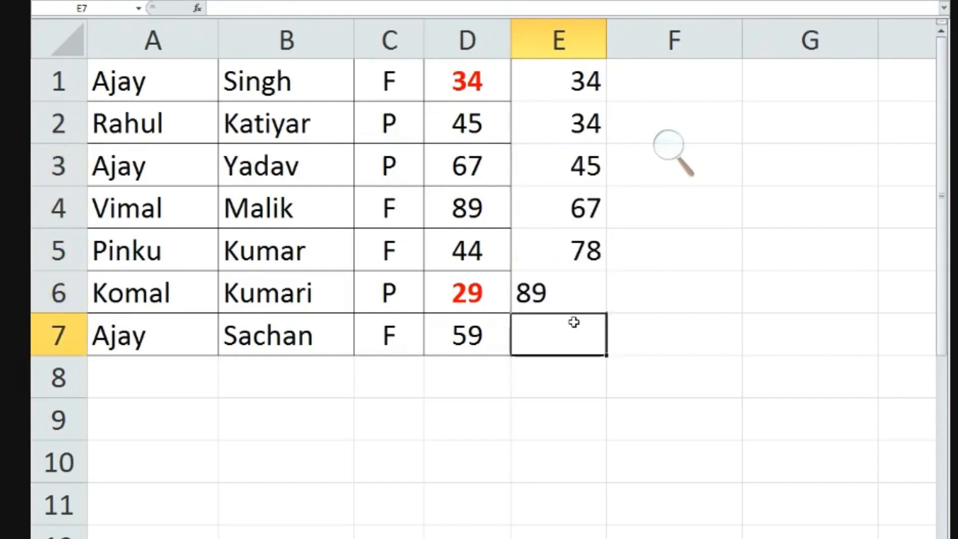
{"action": "type", "text": "90"}
{"action": "left_click", "coordinate": [644, 231]}
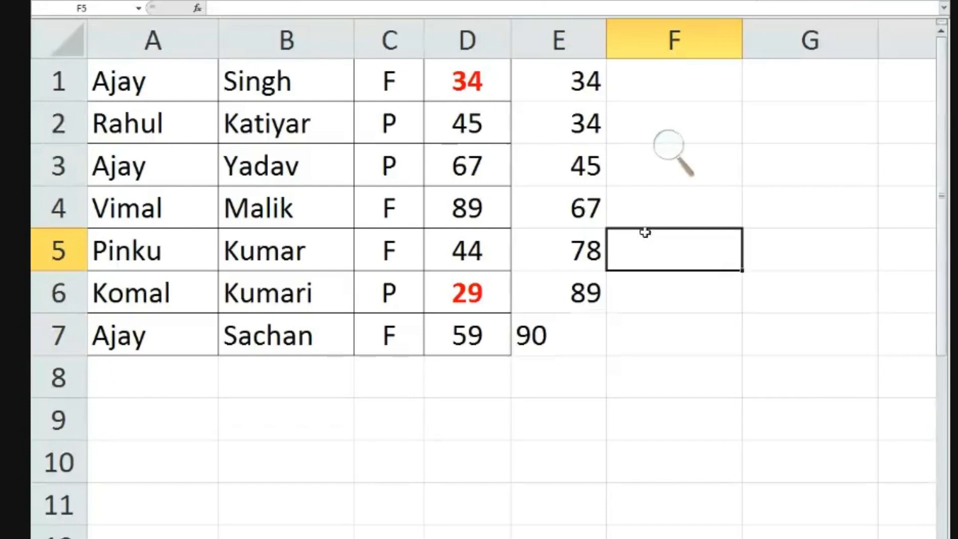
Set the font of cells E1:E7 to Arabic Typesetting and their font size to 18.
{"action": "left_click", "coordinate": [483, 81]}
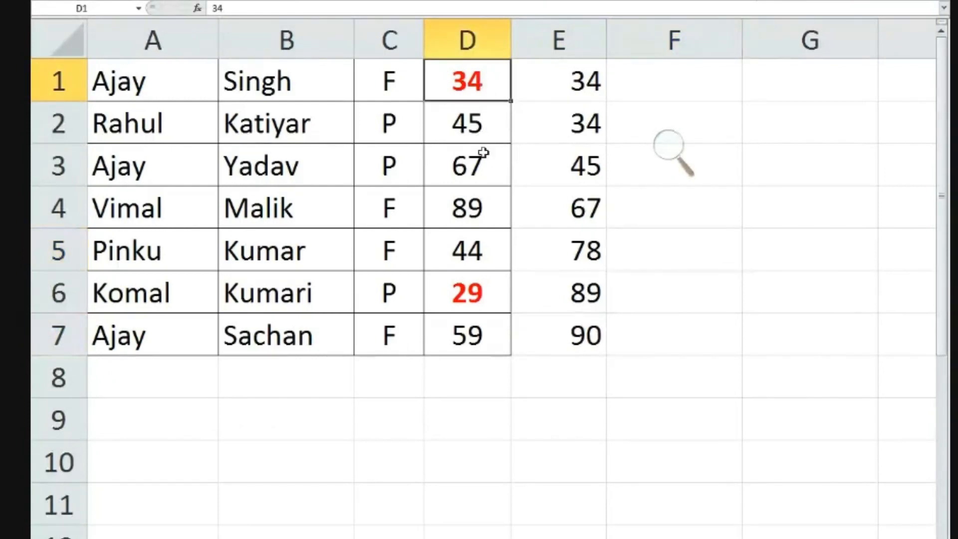
{"action": "left_click", "coordinate": [478, 176]}
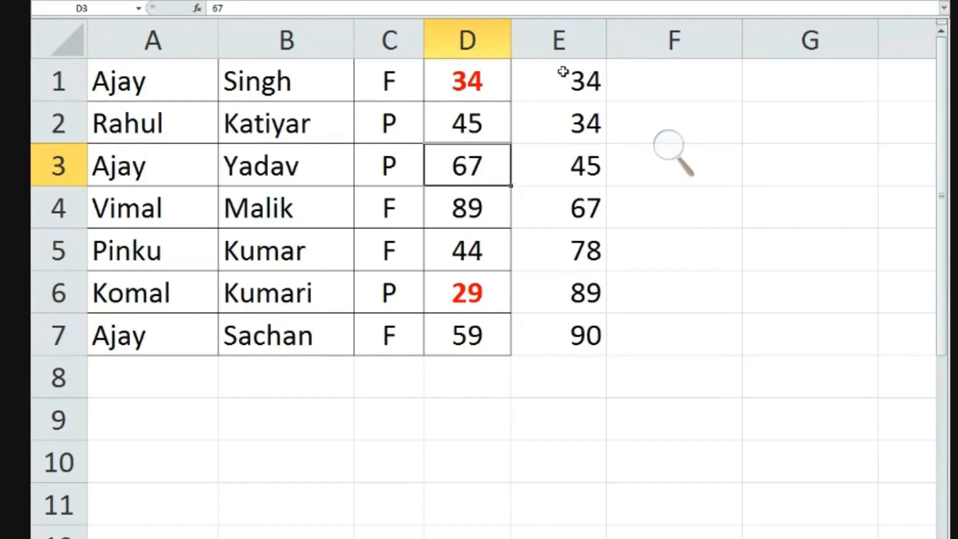
{"action": "left_click_drag", "start_coordinate": [560, 72], "coordinate": [573, 337]}
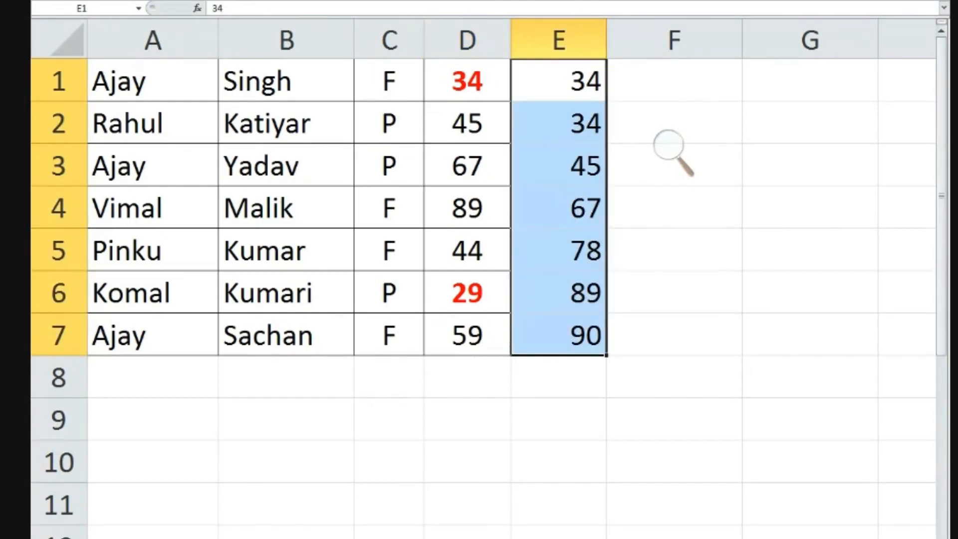
{"action": "left_click", "coordinate": [246, 1]}
{"action": "left_click", "coordinate": [217, 0]}
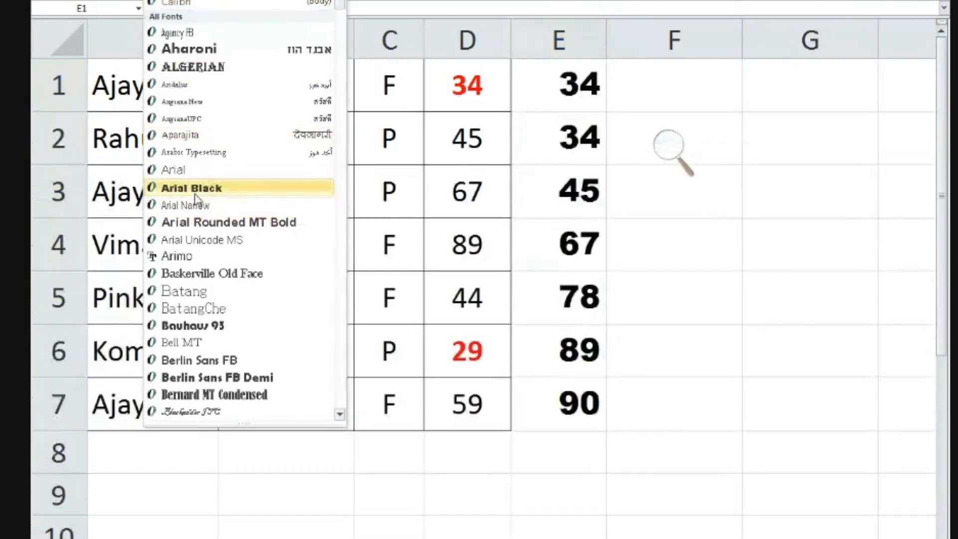
{"action": "left_click", "coordinate": [195, 154]}
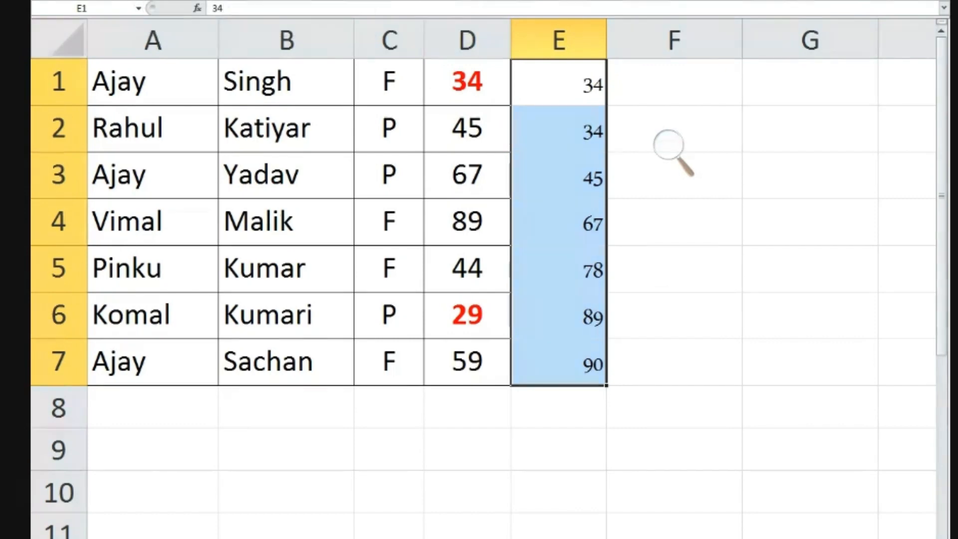
{"action": "left_click", "coordinate": [246, 0]}
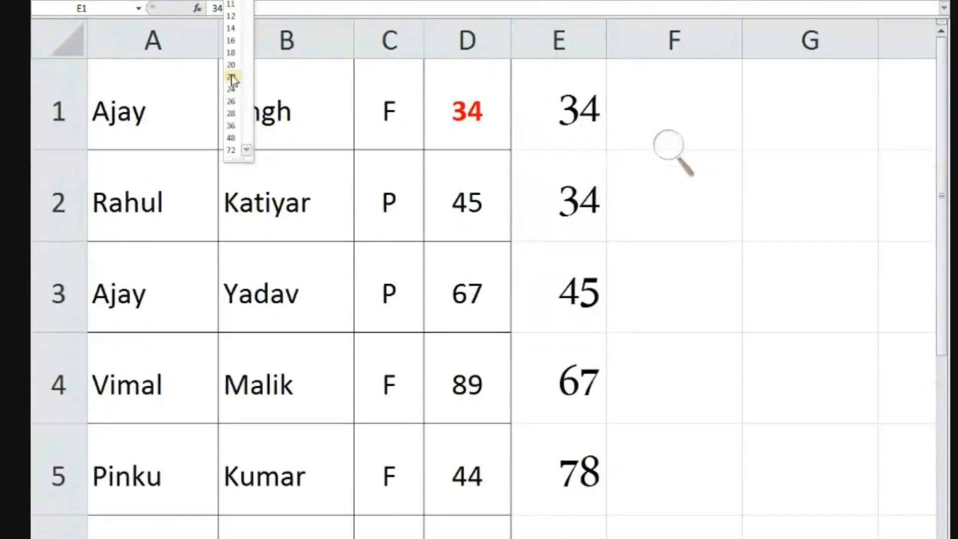
{"action": "left_click", "coordinate": [232, 53]}
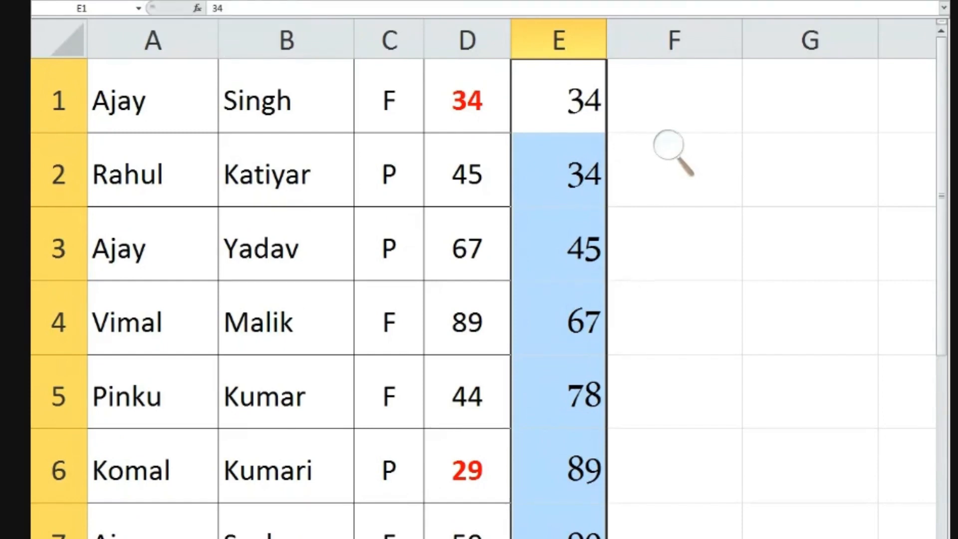
Copy the formatting of cell D2 onto cells E1:E7 with the Format Painter.
{"action": "left_click", "coordinate": [672, 152]}
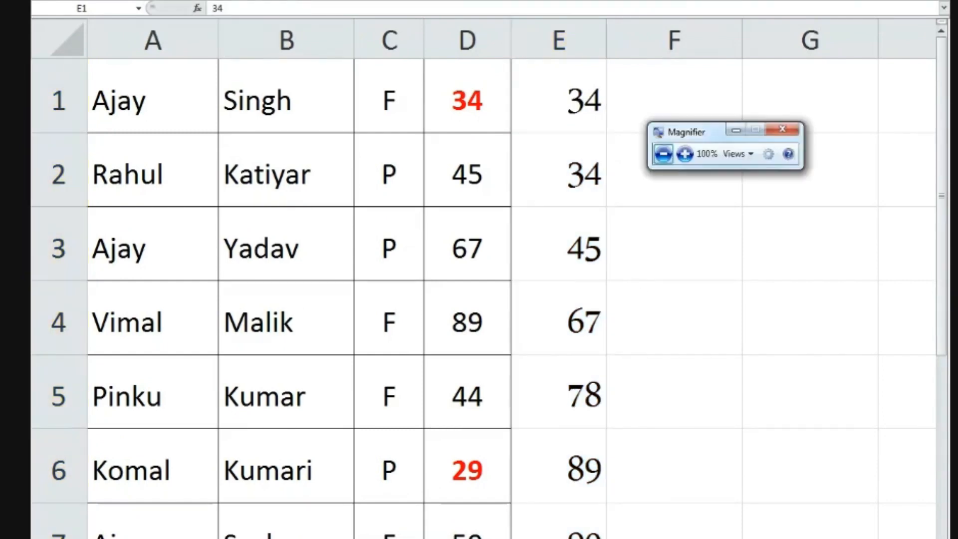
{"action": "left_click", "coordinate": [684, 155]}
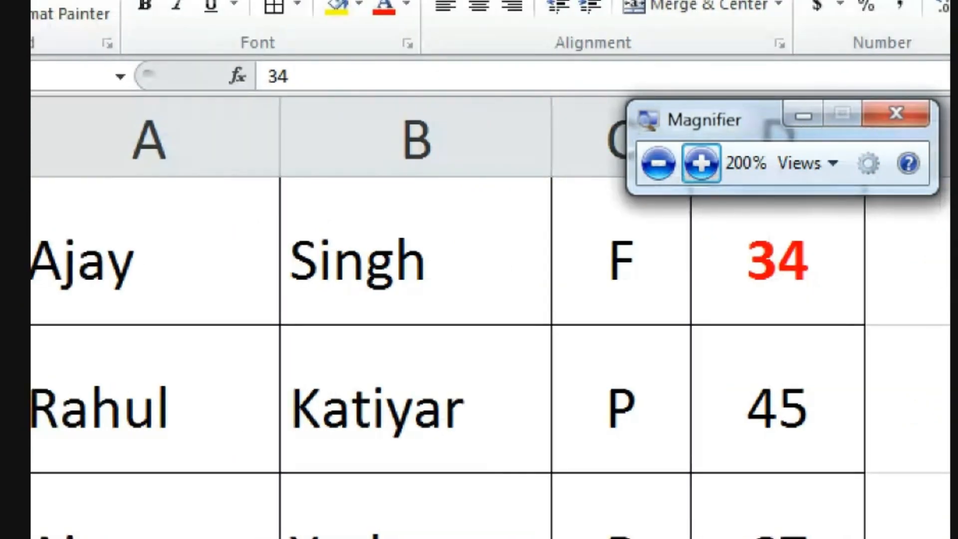
{"action": "key", "text": "super+minus"}
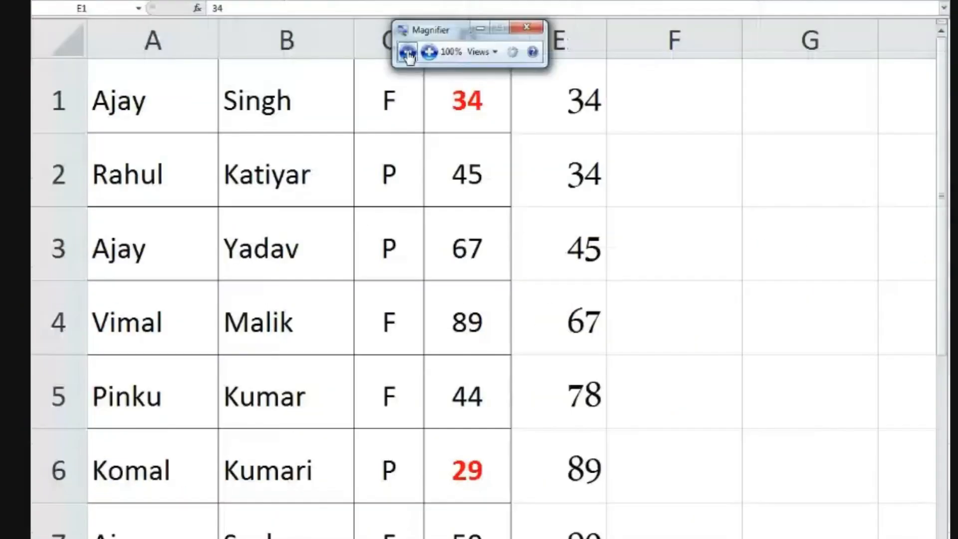
{"action": "key", "text": "ctrl+shift+Down"}
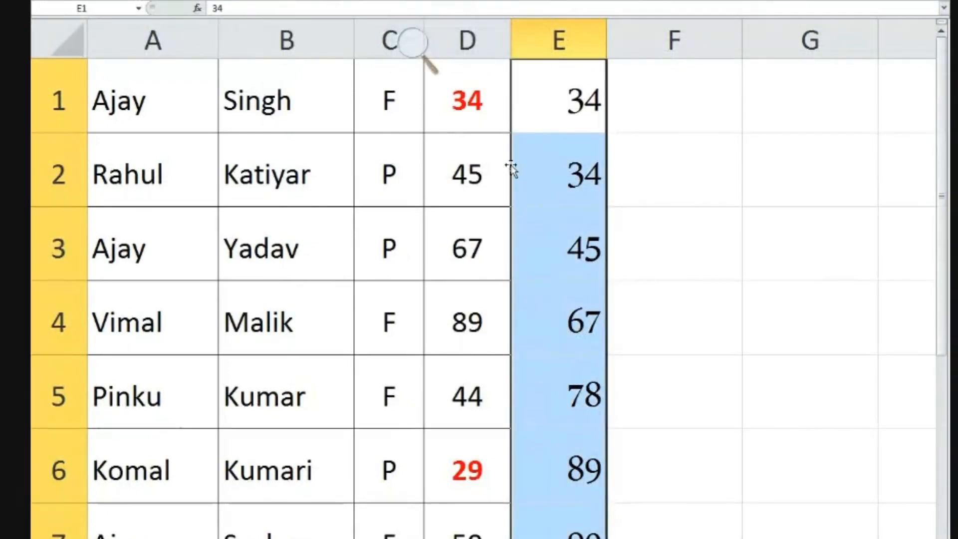
{"action": "left_click", "coordinate": [469, 182]}
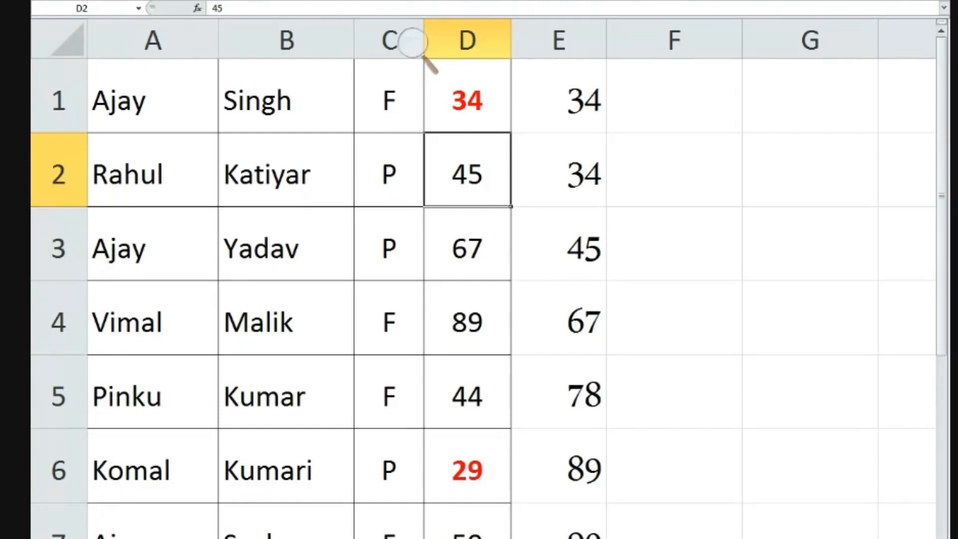
{"action": "left_click", "coordinate": [70, 1]}
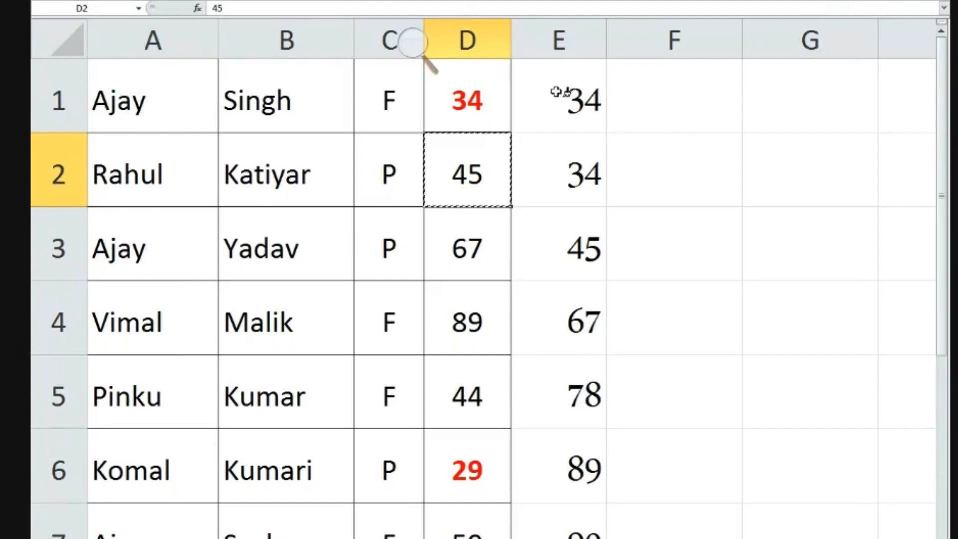
{"action": "mouse_move", "coordinate": [555, 91]}
{"action": "left_mouse_down"}
{"action": "mouse_move", "coordinate": [551, 252]}
{"action": "mouse_move", "coordinate": [566, 367]}
{"action": "mouse_move", "coordinate": [569, 538]}
{"action": "mouse_move", "coordinate": [592, 481]}
{"action": "mouse_move", "coordinate": [583, 417]}
{"action": "left_mouse_up"}
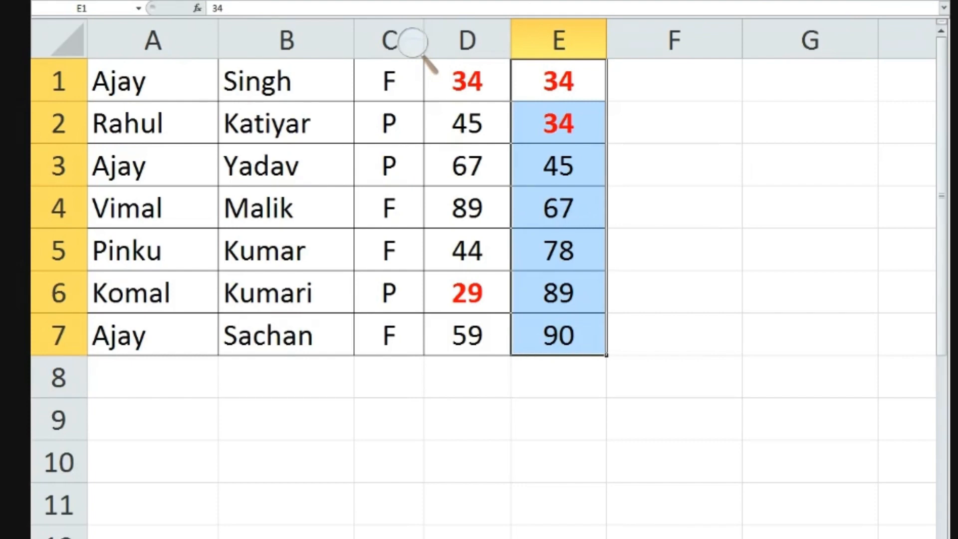
{"action": "left_click", "coordinate": [784, 246]}
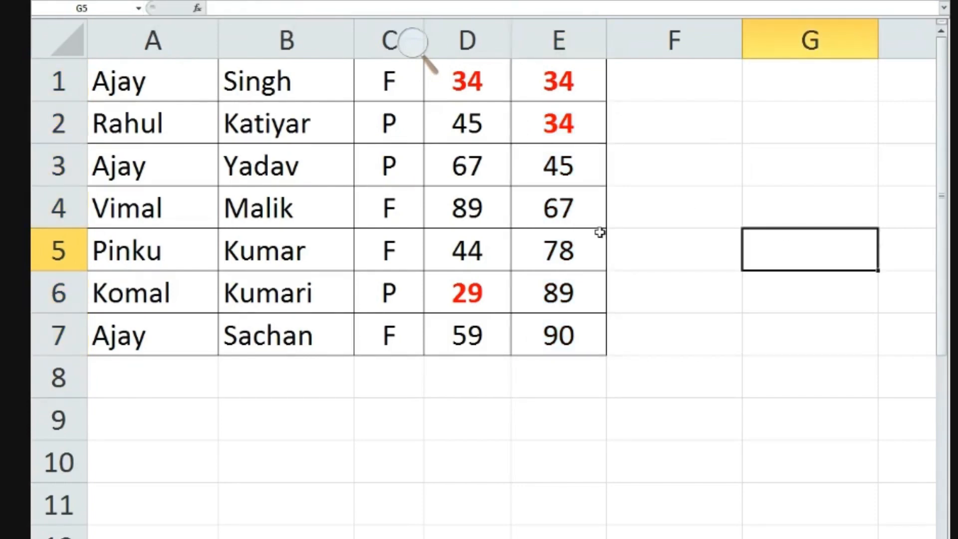
Set cell B3 to font size 18 and the Aharoni font.
{"action": "left_click", "coordinate": [580, 172]}
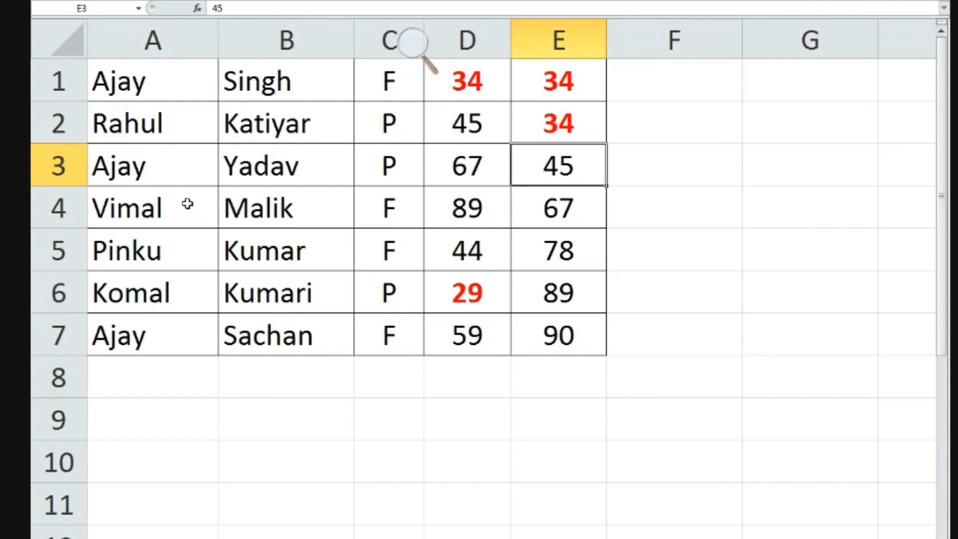
{"action": "left_click", "coordinate": [282, 171]}
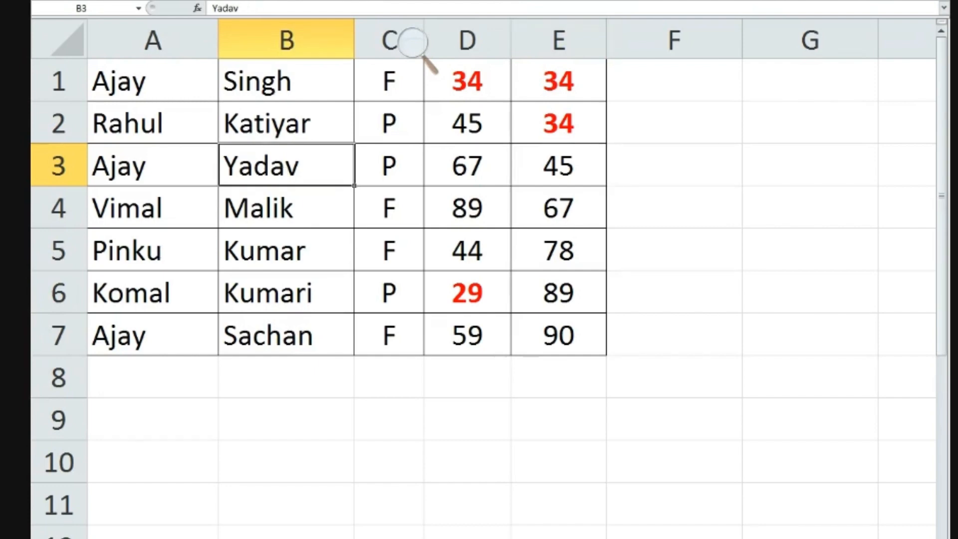
{"action": "left_click", "coordinate": [249, 0]}
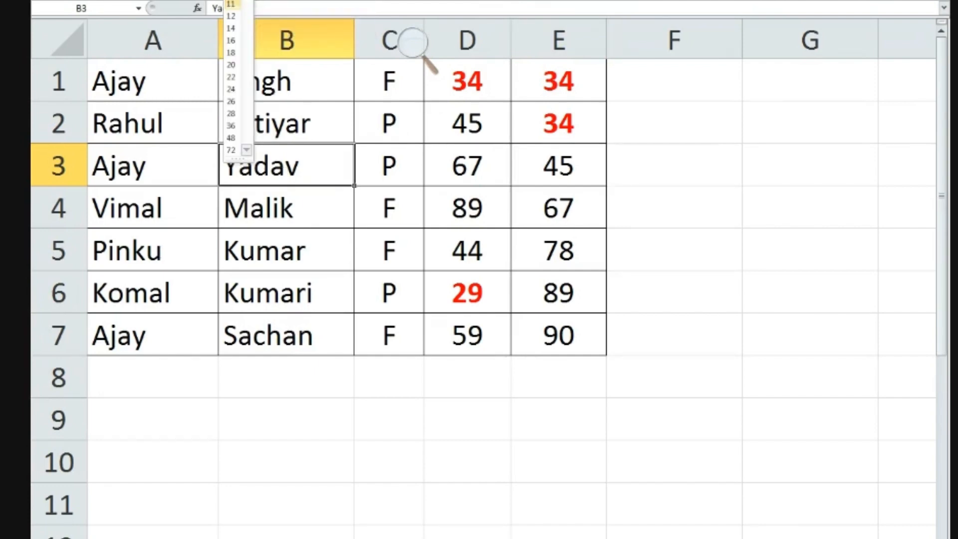
{"action": "left_click", "coordinate": [231, 52]}
{"action": "left_click", "coordinate": [194, 0]}
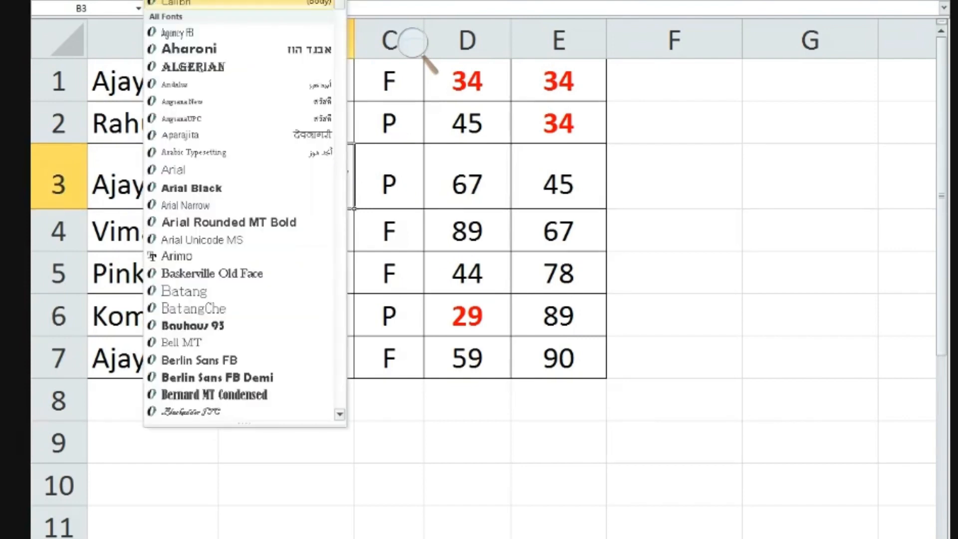
{"action": "left_click", "coordinate": [198, 43]}
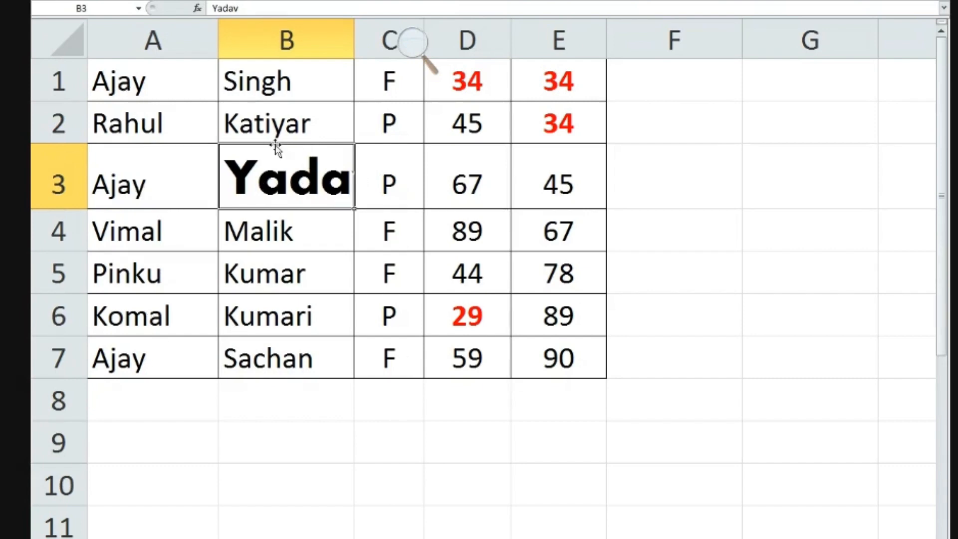
Pick up the formatting of cell B3 with the Format Painter.
{"action": "left_click", "coordinate": [315, 240]}
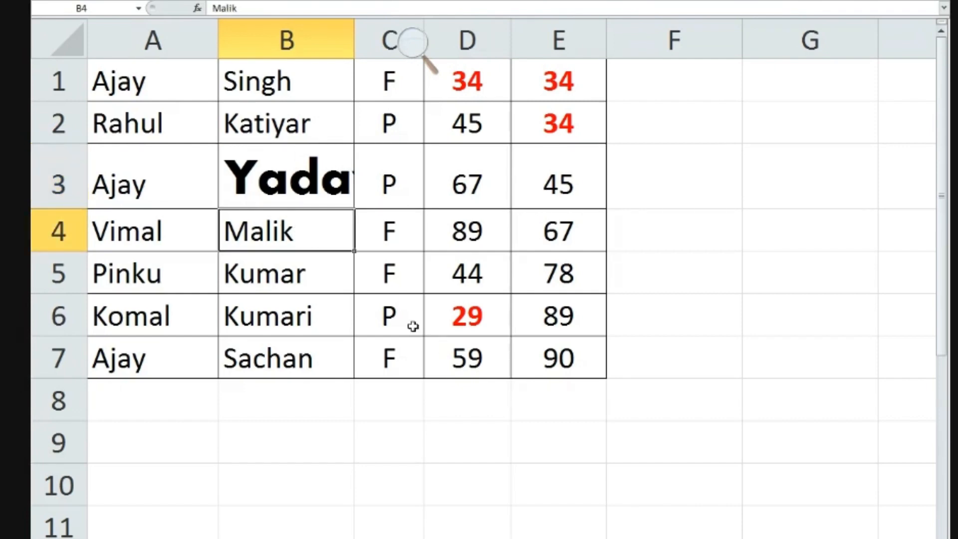
{"action": "left_click", "coordinate": [314, 442]}
{"action": "left_click", "coordinate": [296, 172]}
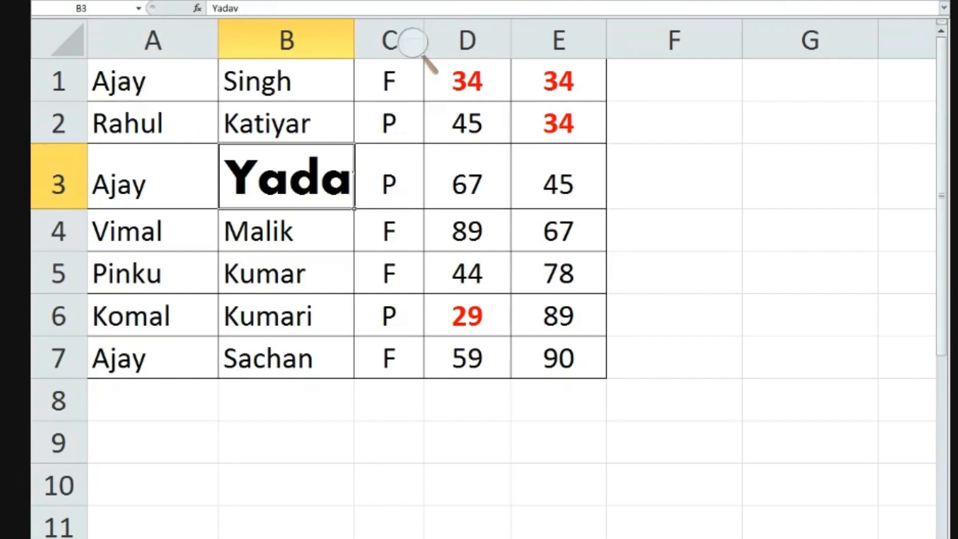
{"action": "left_click", "coordinate": [79, 0]}
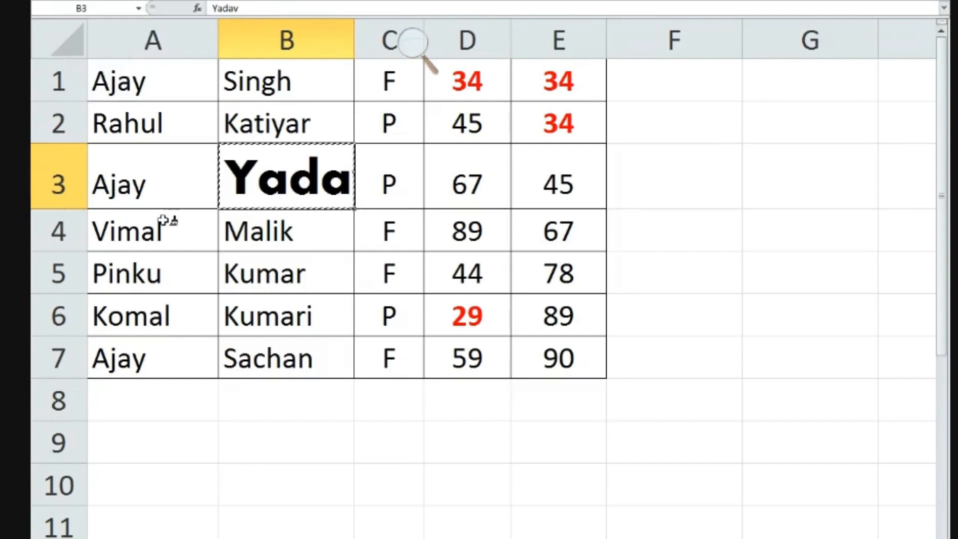
Try B3's copied formatting on A4:A7 with a wider column A, and a red font on those cells, undoing each change.
{"action": "mouse_move", "coordinate": [160, 230]}
{"action": "left_mouse_down"}
{"action": "mouse_move", "coordinate": [180, 357]}
{"action": "mouse_move", "coordinate": [172, 354]}
{"action": "left_mouse_up"}
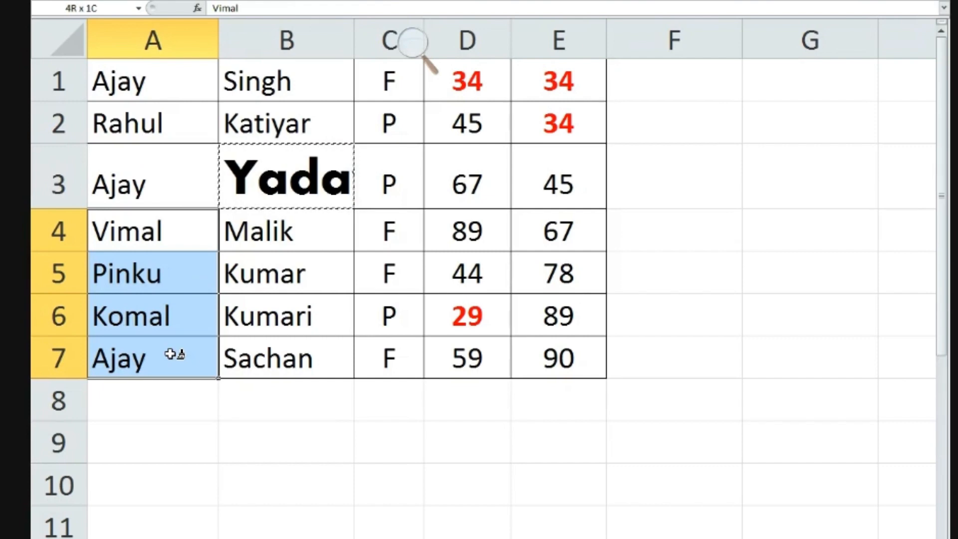
{"action": "left_click_drag", "start_coordinate": [170, 354], "coordinate": [170, 354]}
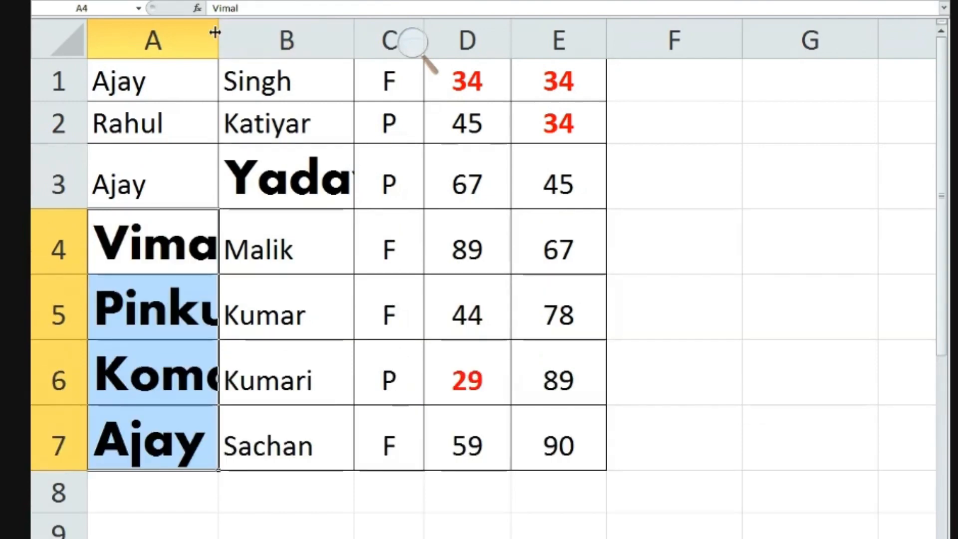
{"action": "left_click_drag", "start_coordinate": [218, 32], "coordinate": [283, 56]}
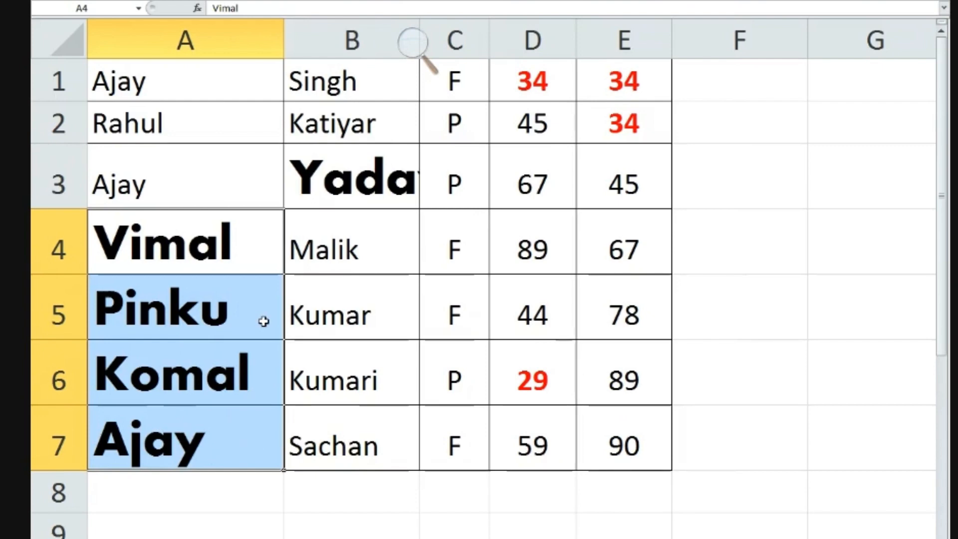
{"action": "key", "text": "ctrl+z"}
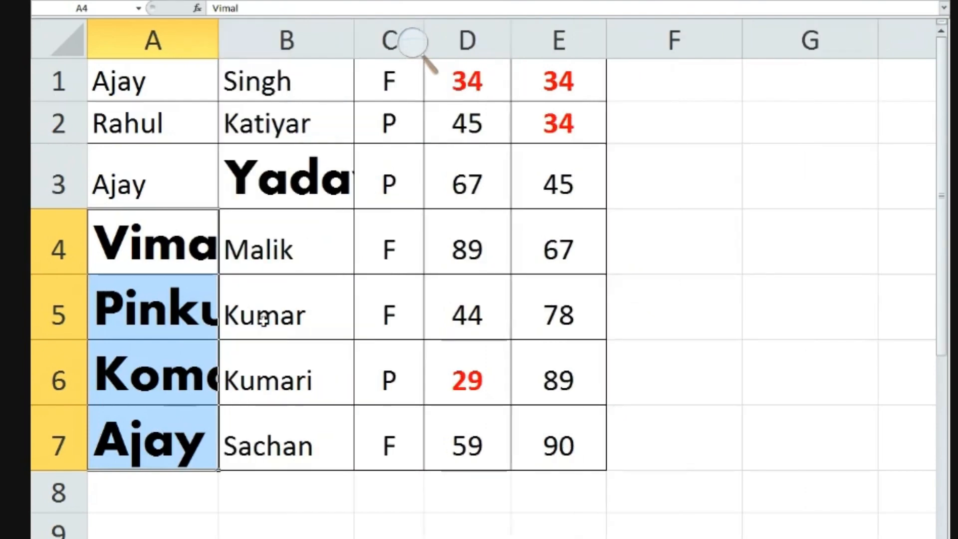
{"action": "key", "text": "ctrl+z"}
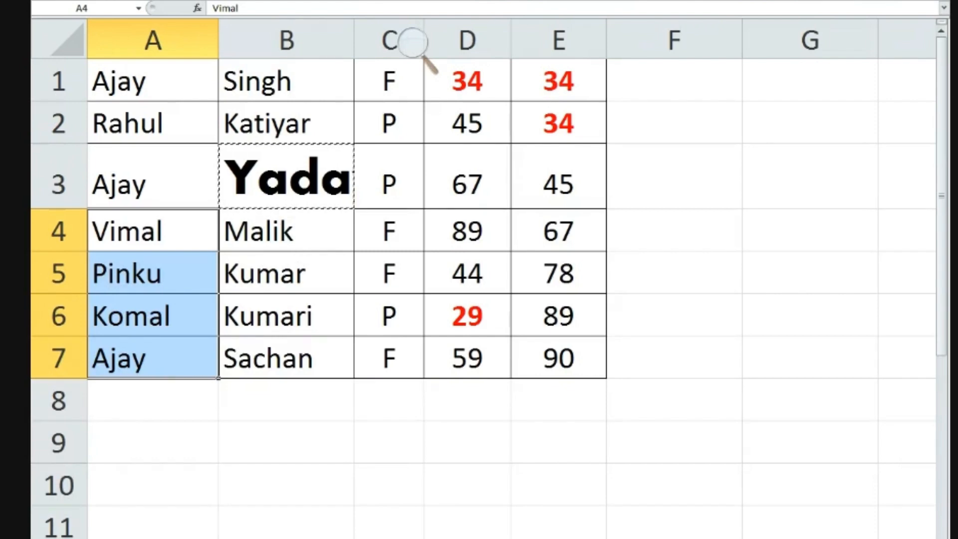
{"action": "left_click", "coordinate": [242, 1]}
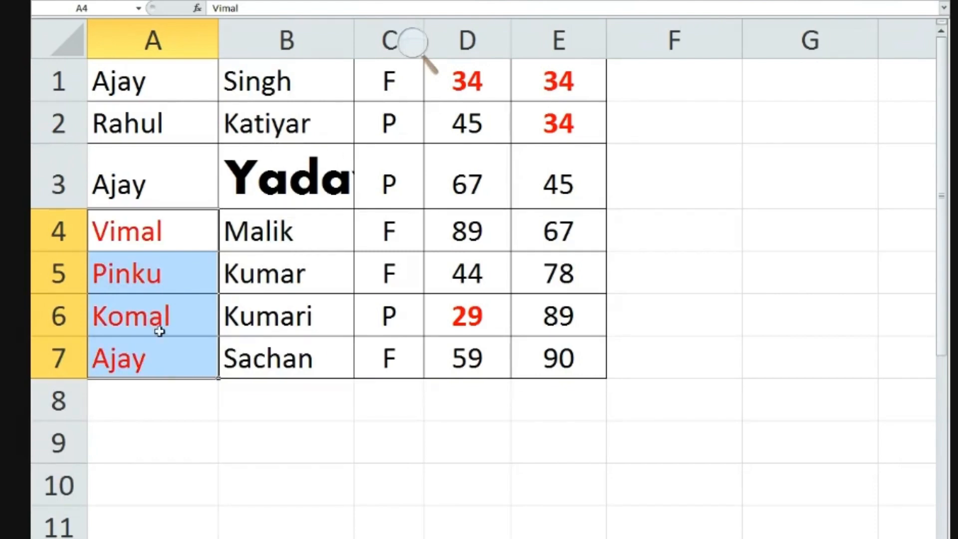
{"action": "key", "text": "ctrl+z"}
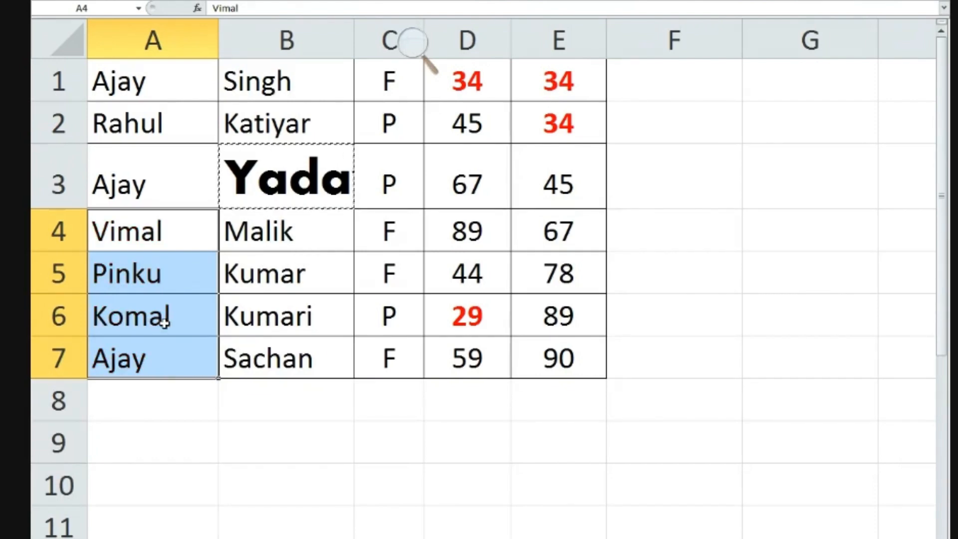
Set the font colour of cell B3 to red.
{"action": "left_click", "coordinate": [272, 183]}
{"action": "left_click", "coordinate": [242, 1]}
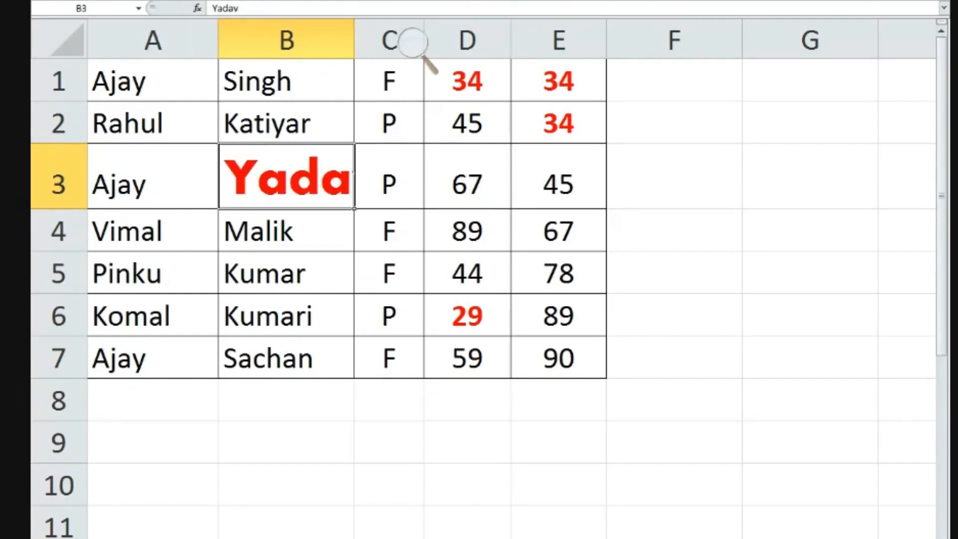
Copy B3's formatting onto cells A3:A5 with Format Painter and widen column A to fit the enlarged text.
{"action": "left_click", "coordinate": [108, 1]}
{"action": "left_click", "coordinate": [130, 204]}
{"action": "left_click_drag", "start_coordinate": [130, 204], "coordinate": [132, 272]}
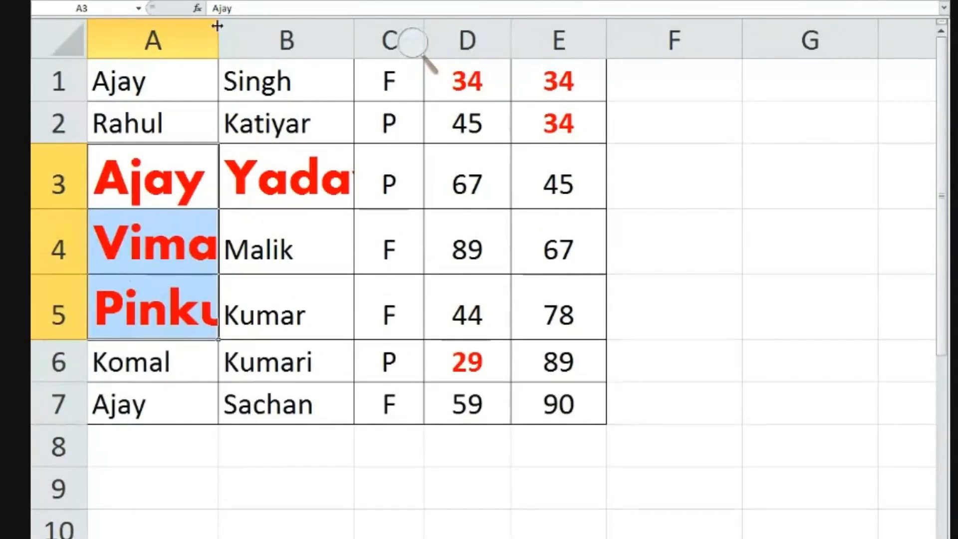
{"action": "left_click_drag", "start_coordinate": [218, 29], "coordinate": [264, 34]}
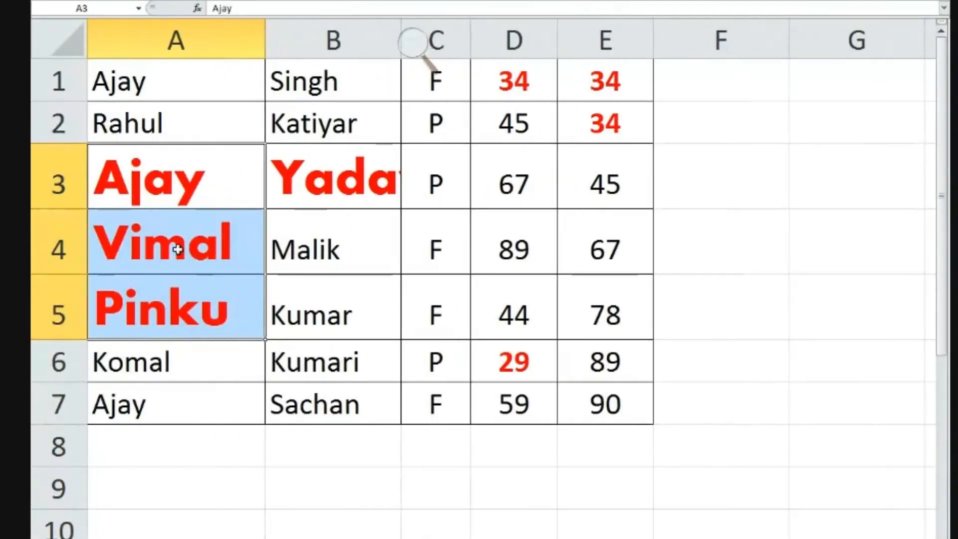
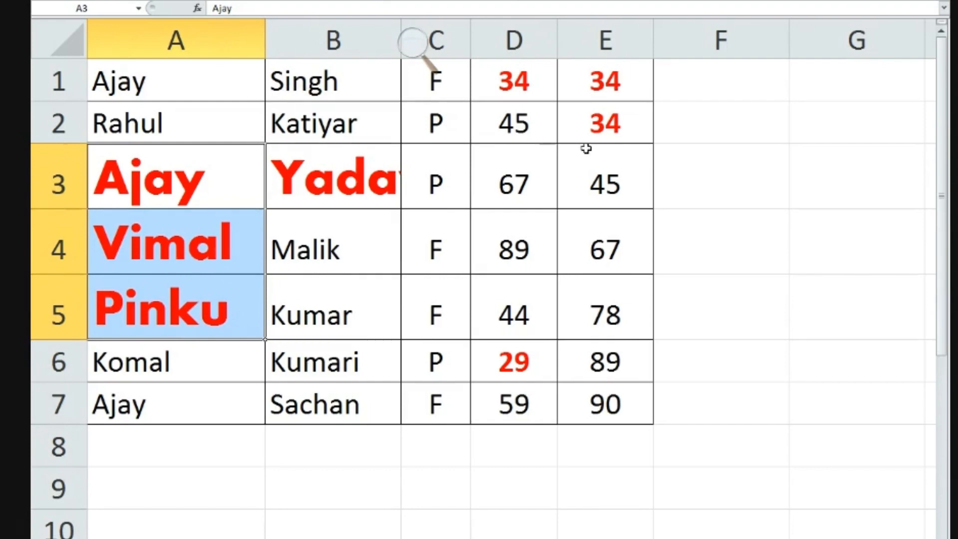
Enter the lowercase text "if(" in cell F1.
{"action": "left_click", "coordinate": [703, 125]}
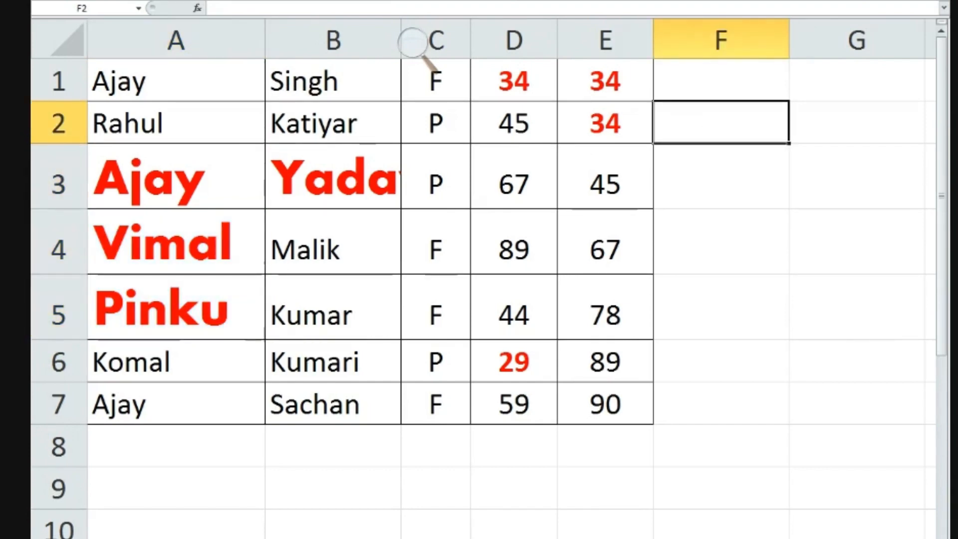
{"action": "double_click", "coordinate": [691, 76]}
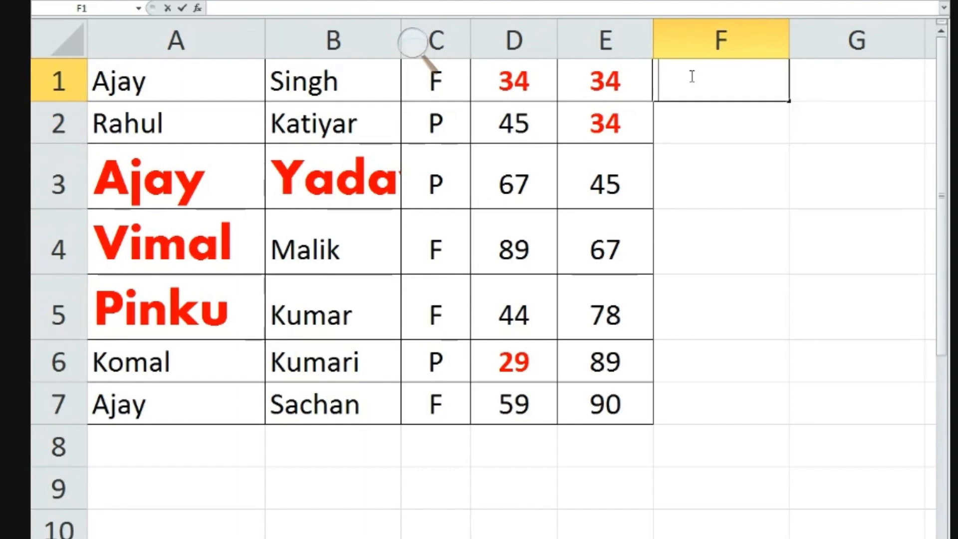
{"action": "type", "text": "I"}
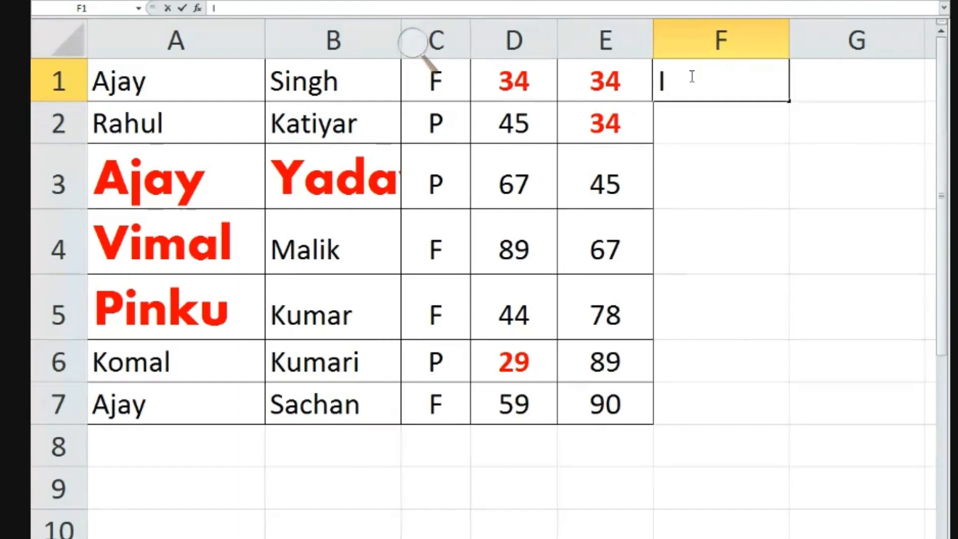
{"action": "type", "text": "F"}
{"action": "key", "text": "BackSpace"}
{"action": "key", "text": "BackSpace"}
{"action": "type", "text": "if"}
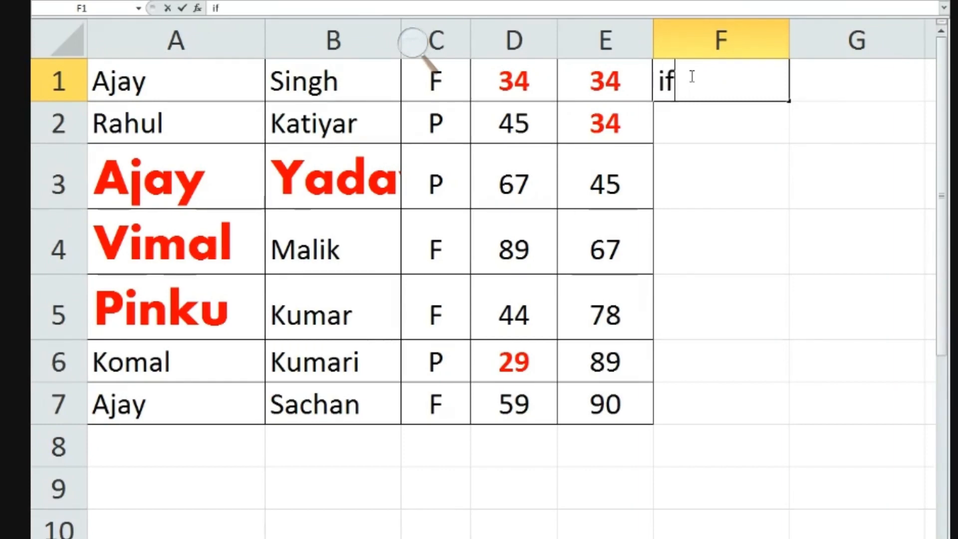
{"action": "type", "text": "("}
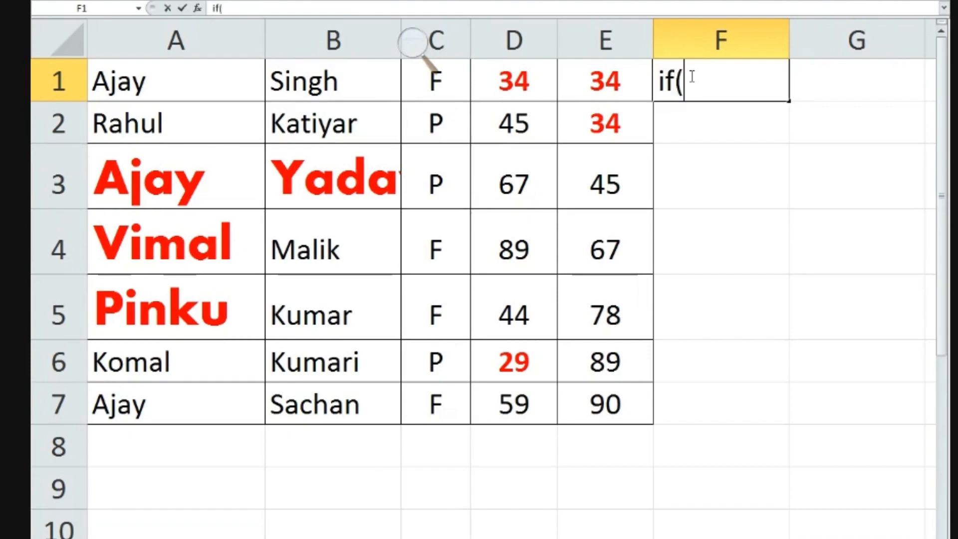
Add an equals sign in front of the text in F1 to make it =if( and continue editing at its end.
{"action": "left_click", "coordinate": [609, 80]}
{"action": "left_click", "coordinate": [722, 89]}
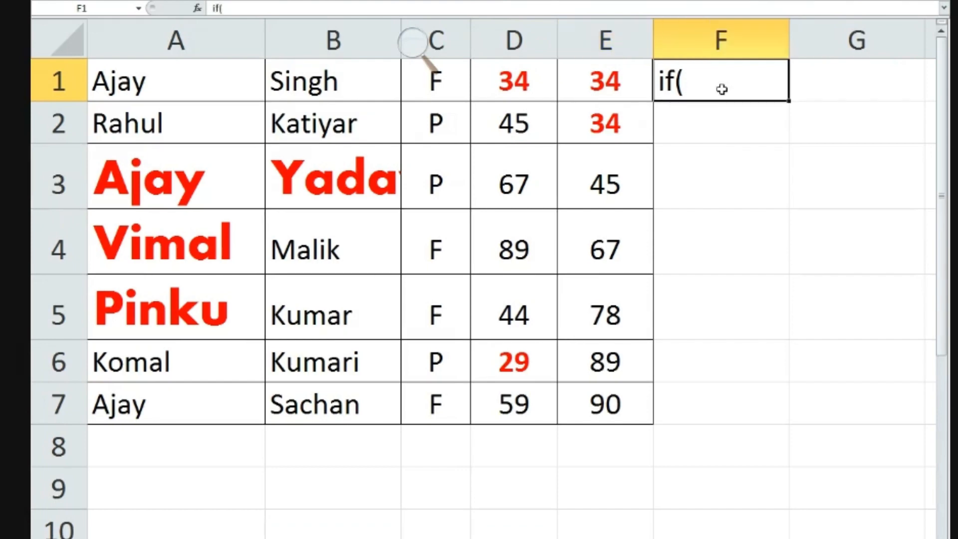
{"action": "double_click", "coordinate": [656, 80]}
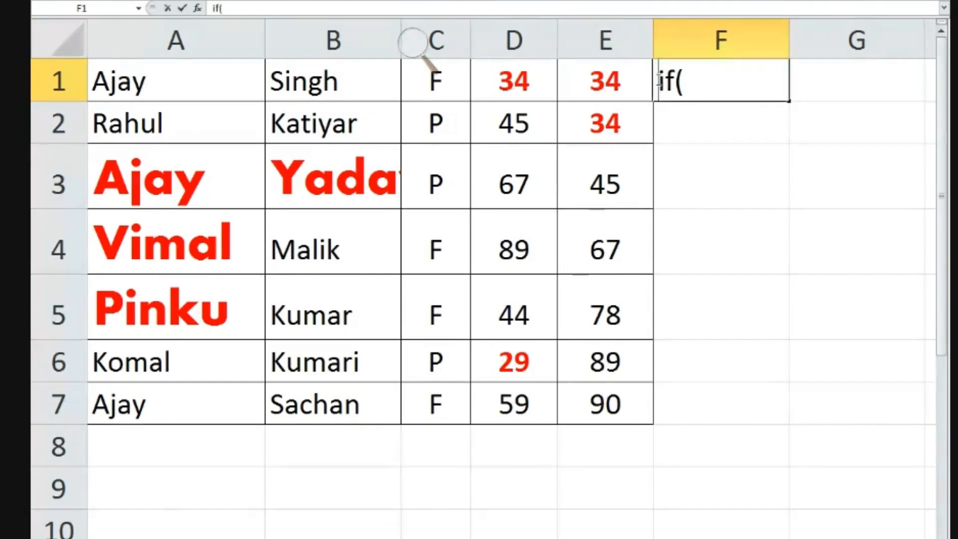
{"action": "double_click", "coordinate": [703, 90]}
{"action": "left_click", "coordinate": [695, 84]}
{"action": "left_click", "coordinate": [616, 97]}
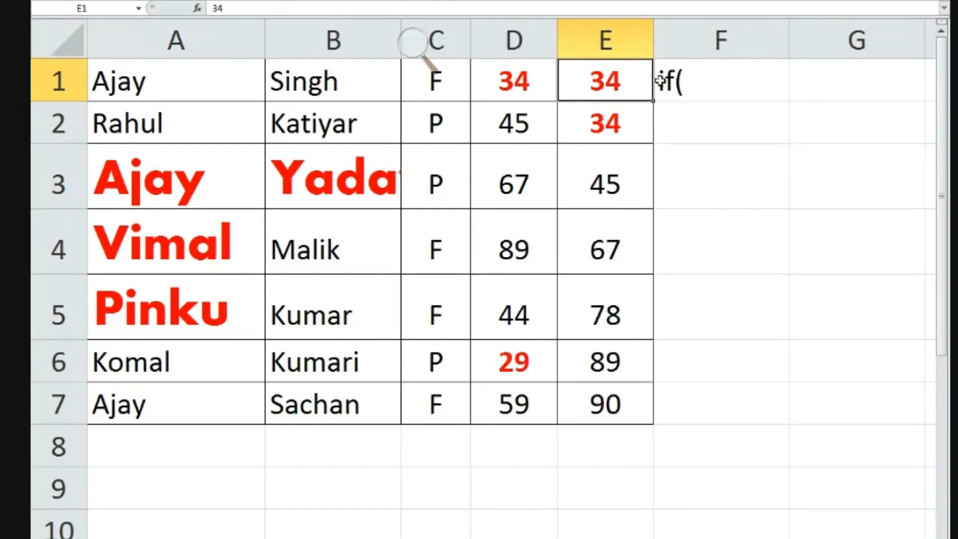
{"action": "double_click", "coordinate": [660, 81]}
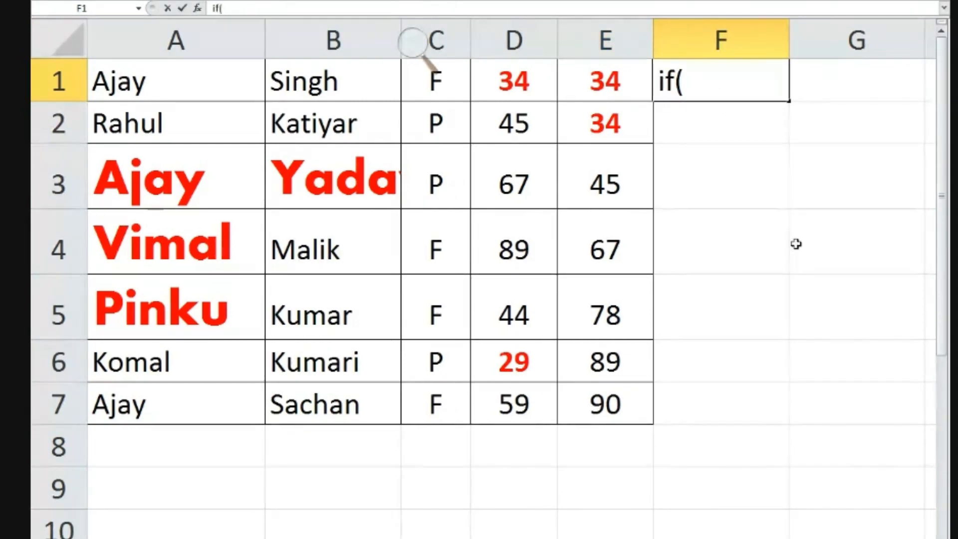
{"action": "type", "text": "="}
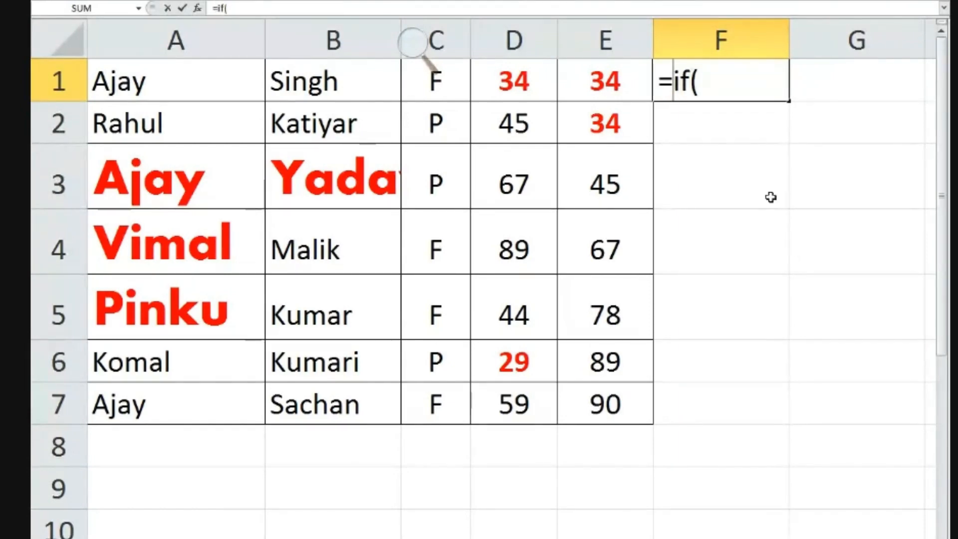
{"action": "left_click", "coordinate": [726, 85]}
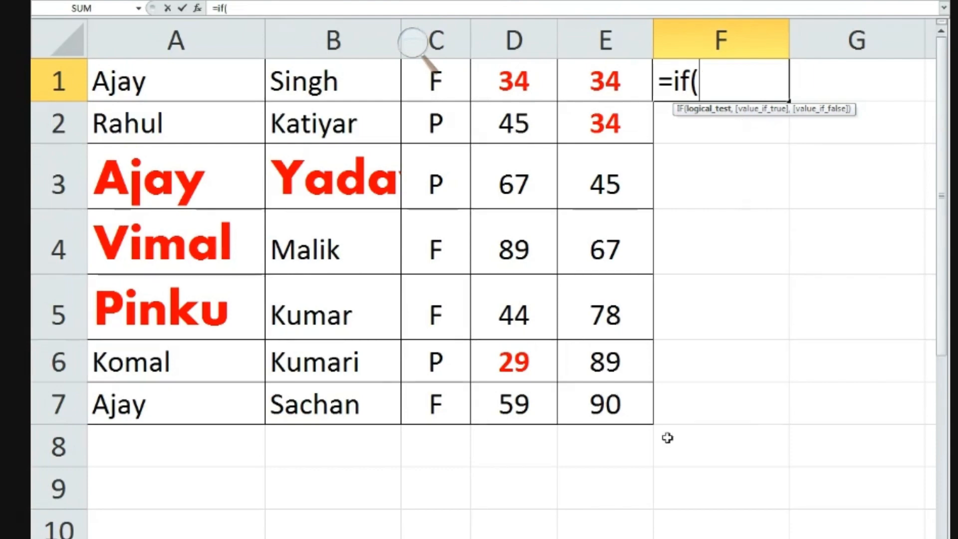
Try cell A9 as the IF function's logical test, and erase the whole entry from F1.
{"action": "scroll", "coordinate": [660, 424], "scroll_direction": "down", "scroll_amount": 3}
{"action": "scroll", "coordinate": [661, 419], "scroll_direction": "up", "scroll_amount": 2}
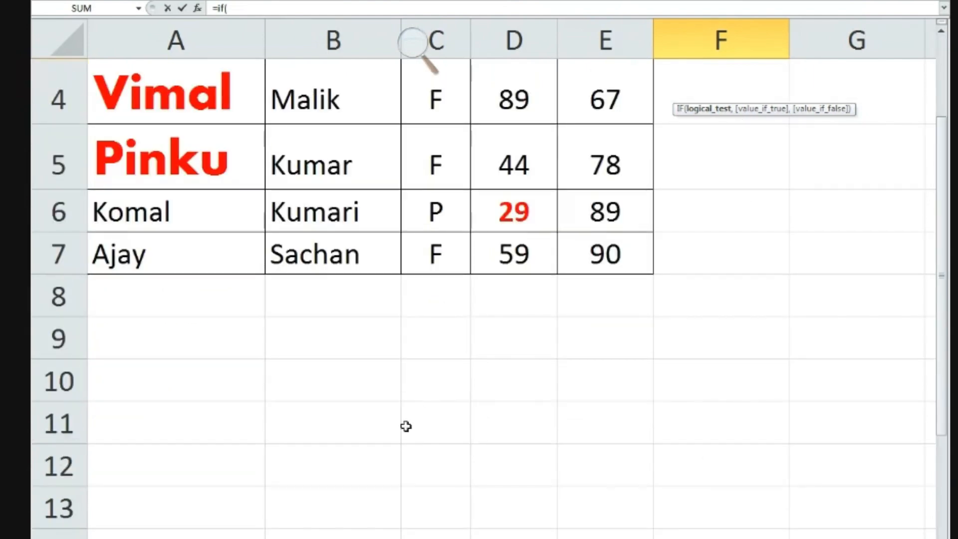
{"action": "left_click", "coordinate": [197, 336]}
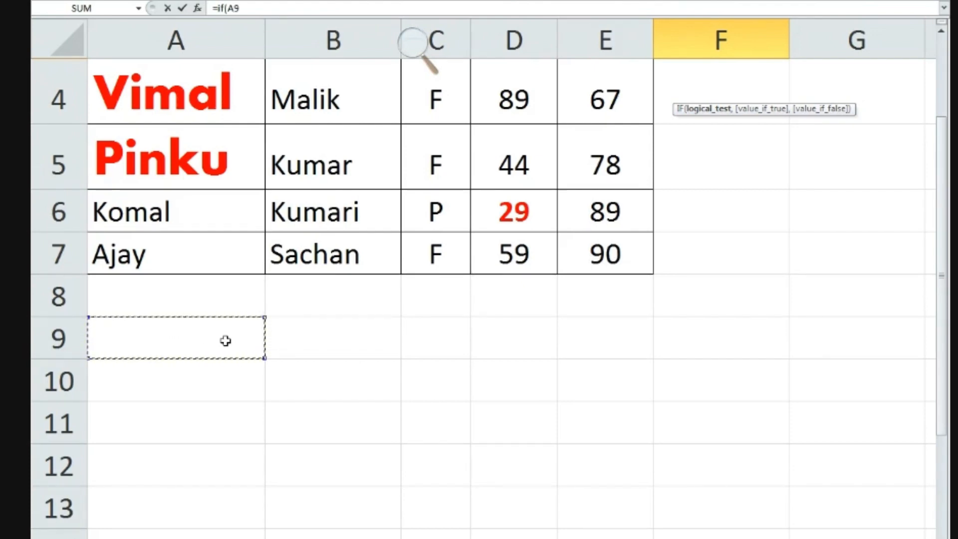
{"action": "scroll", "coordinate": [658, 319], "scroll_direction": "up", "scroll_amount": 1}
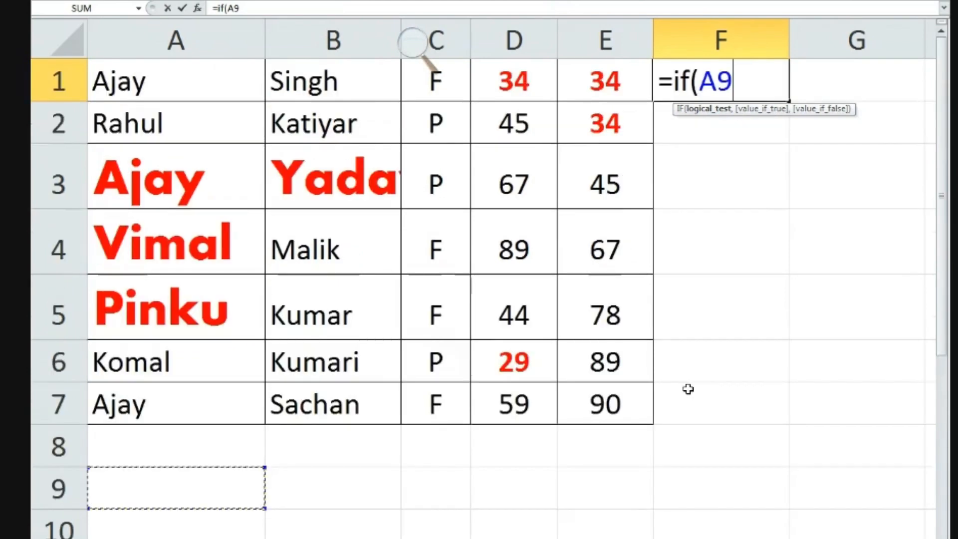
{"action": "key", "text": "BackSpace"}
{"action": "key", "text": "BackSpace"}
{"action": "key", "text": "BackSpace"}
{"action": "key", "text": "BackSpace"}
{"action": "key", "text": "BackSpace"}
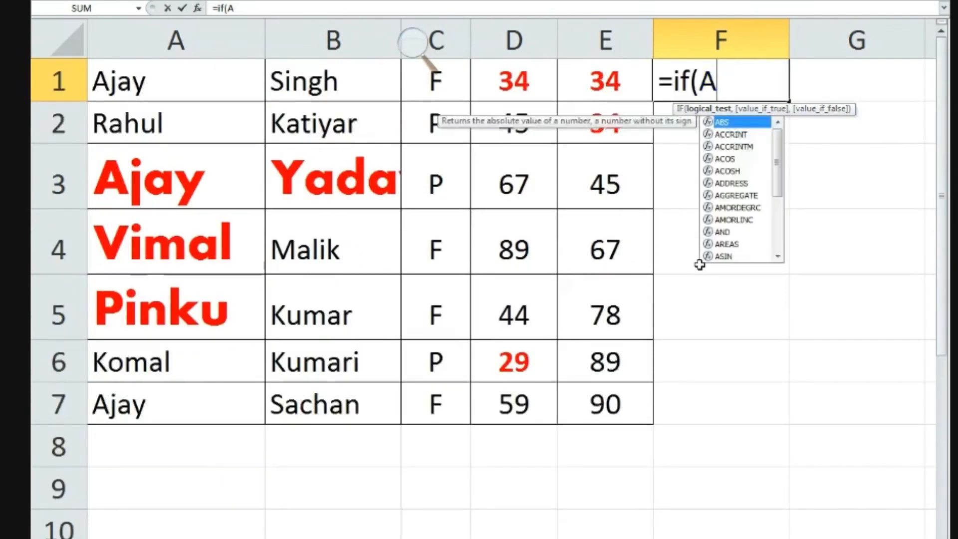
{"action": "key", "text": "BackSpace"}
Enter the sample function syntax "fun(int,int)" in cell A10.
{"action": "scroll", "coordinate": [256, 479], "scroll_direction": "down", "scroll_amount": 1}
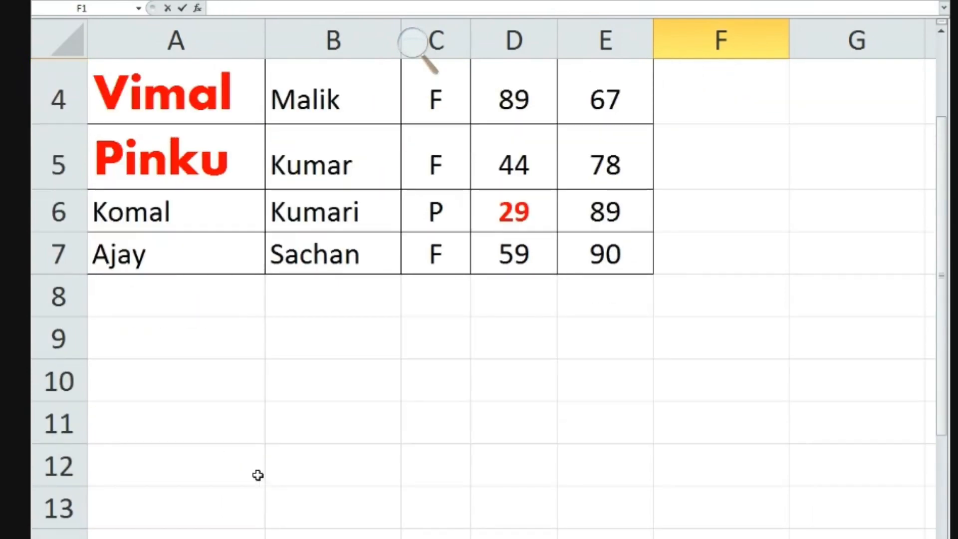
{"action": "left_click", "coordinate": [209, 374]}
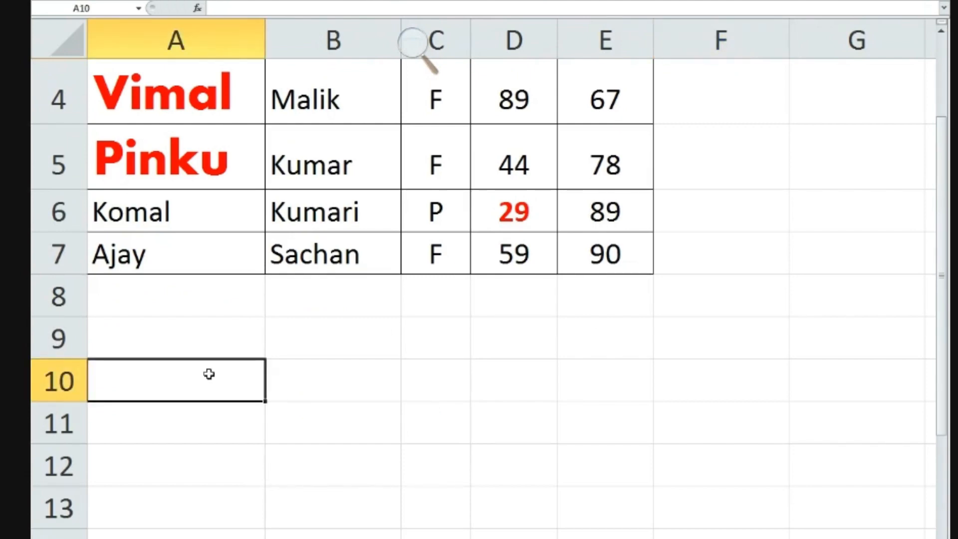
{"action": "type", "text": "fu"}
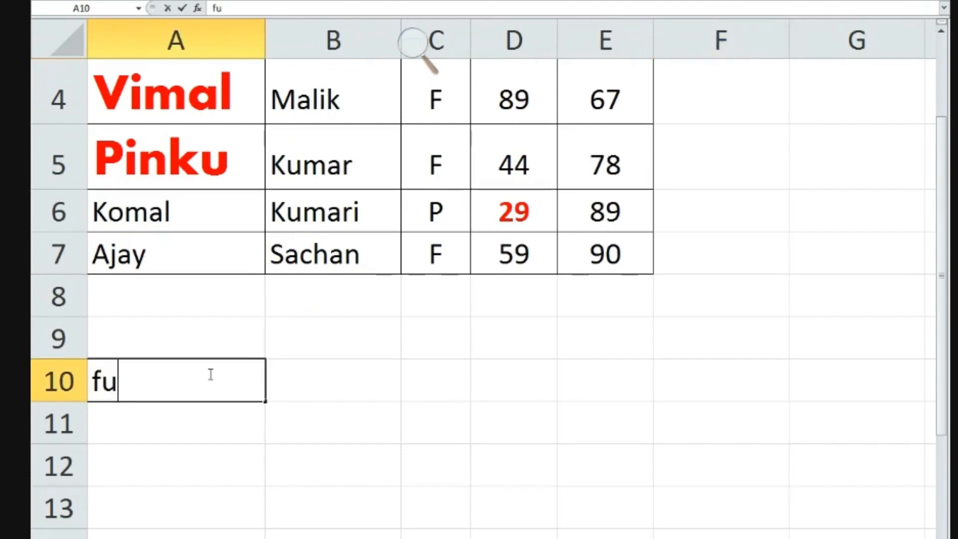
{"action": "type", "text": "n(int"}
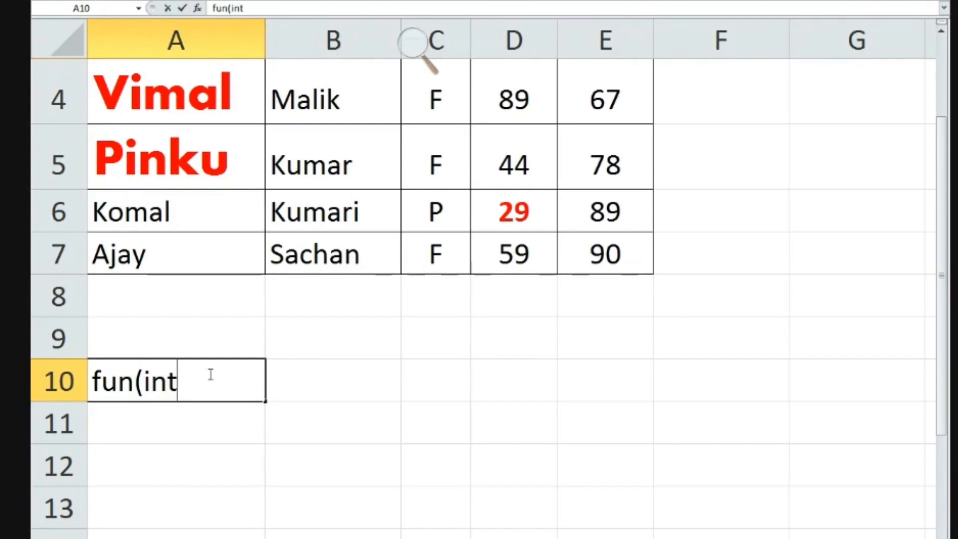
{"action": "type", "text": ",in"}
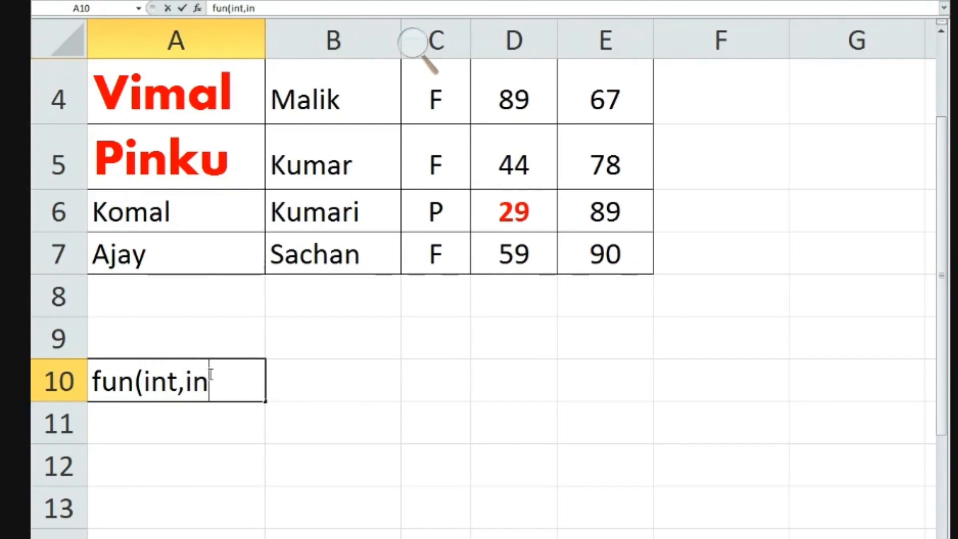
{"action": "type", "text": "t)"}
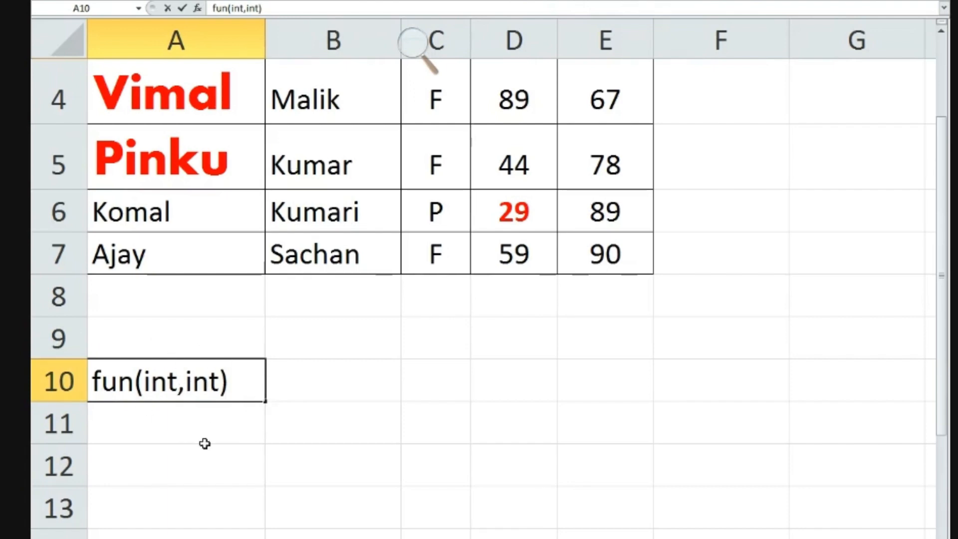
Enter the sample function call "fun(3,5)" in cell A12.
{"action": "left_click", "coordinate": [171, 474]}
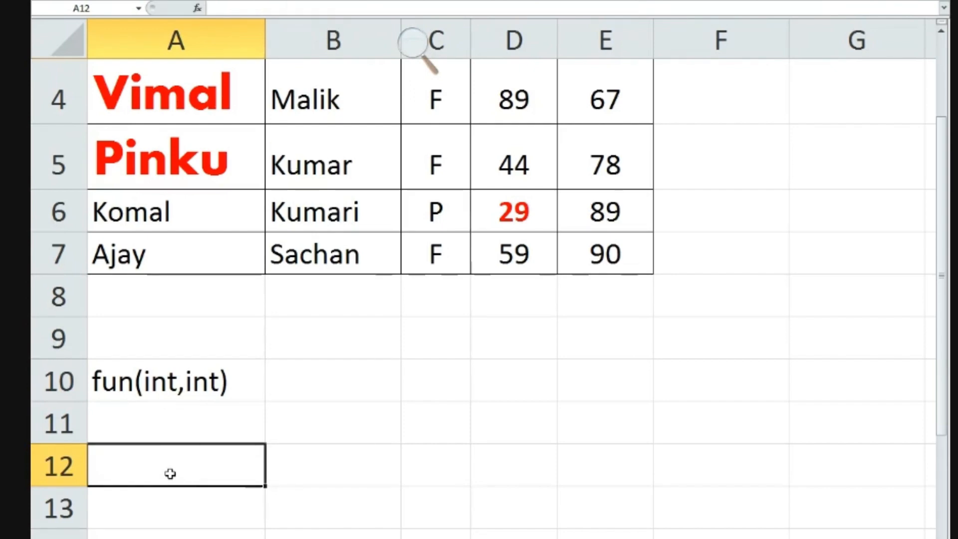
{"action": "double_click", "coordinate": [170, 474]}
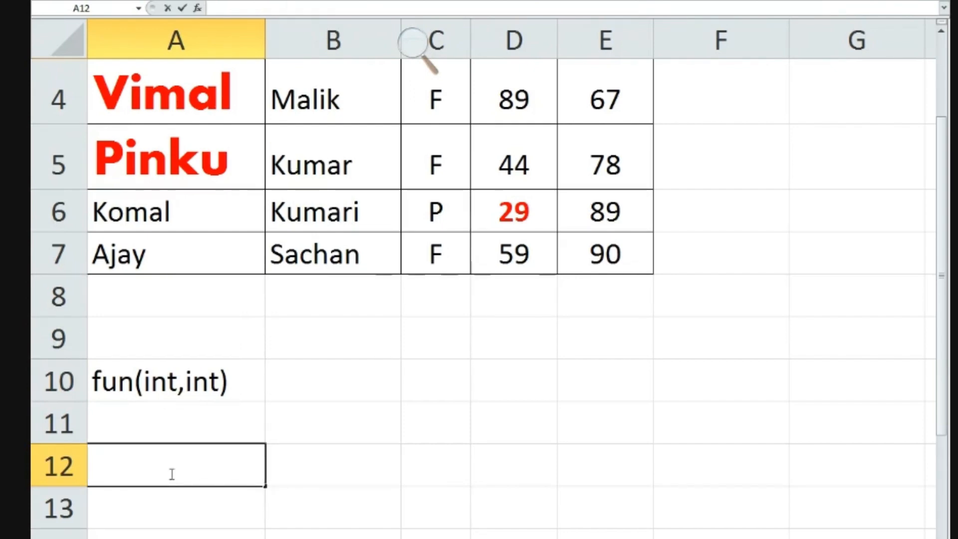
{"action": "type", "text": "fun"}
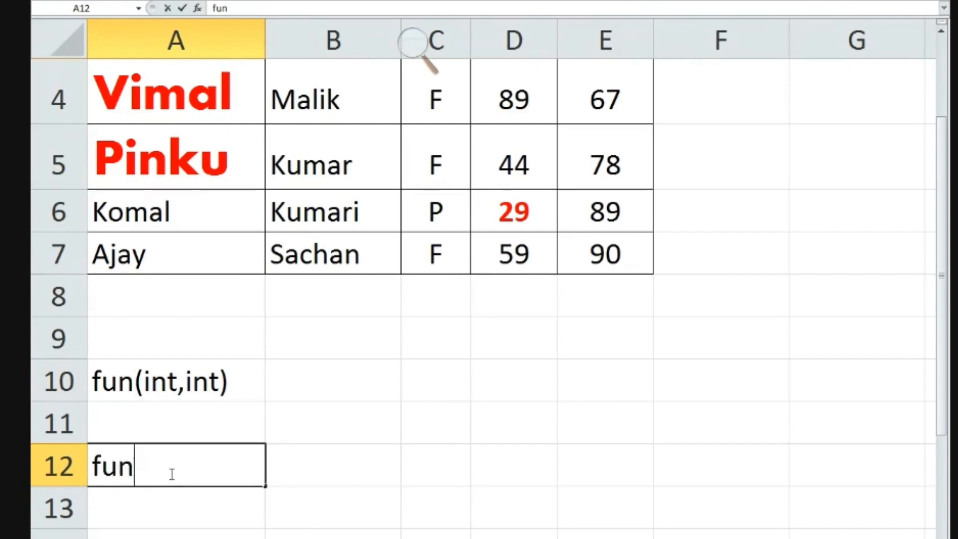
{"action": "type", "text": "("}
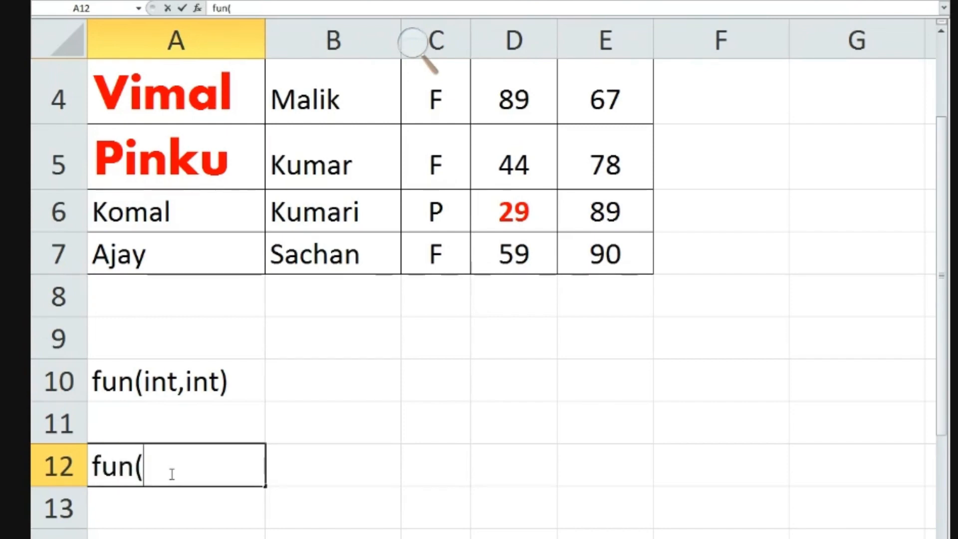
{"action": "type", "text": "3,5"}
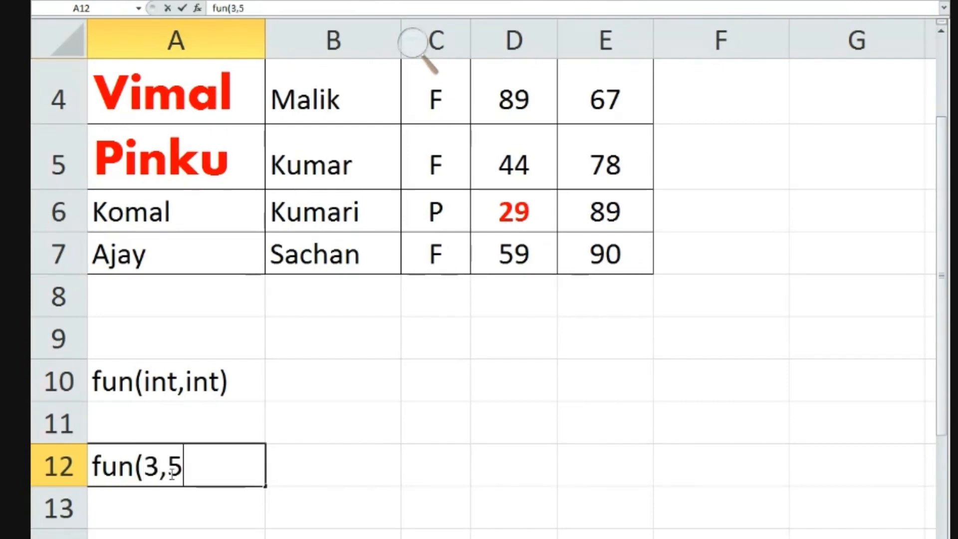
{"action": "type", "text": ")"}
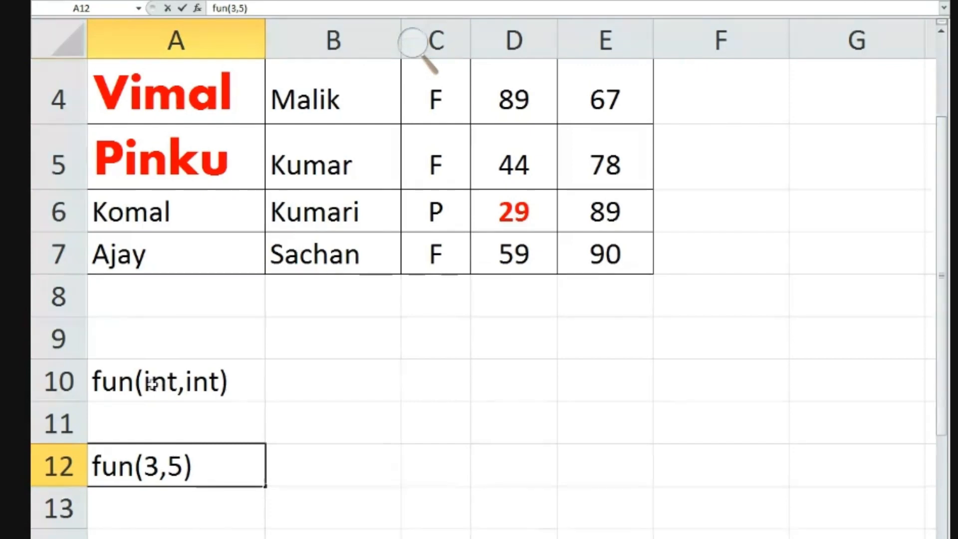
Add parameter names to the function syntax in A10 so it reads "fun(int x,int y)".
{"action": "double_click", "coordinate": [175, 381]}
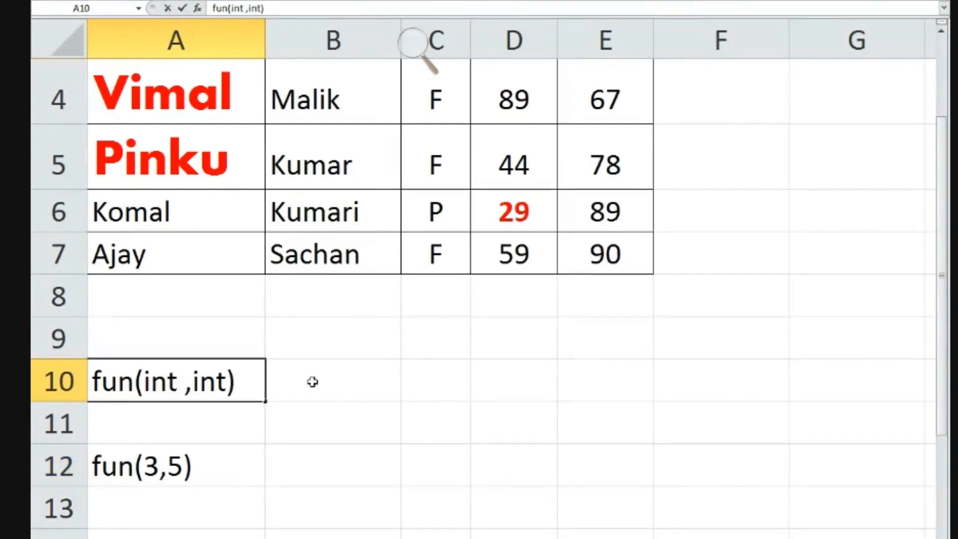
{"action": "key", "text": "BackSpace"}
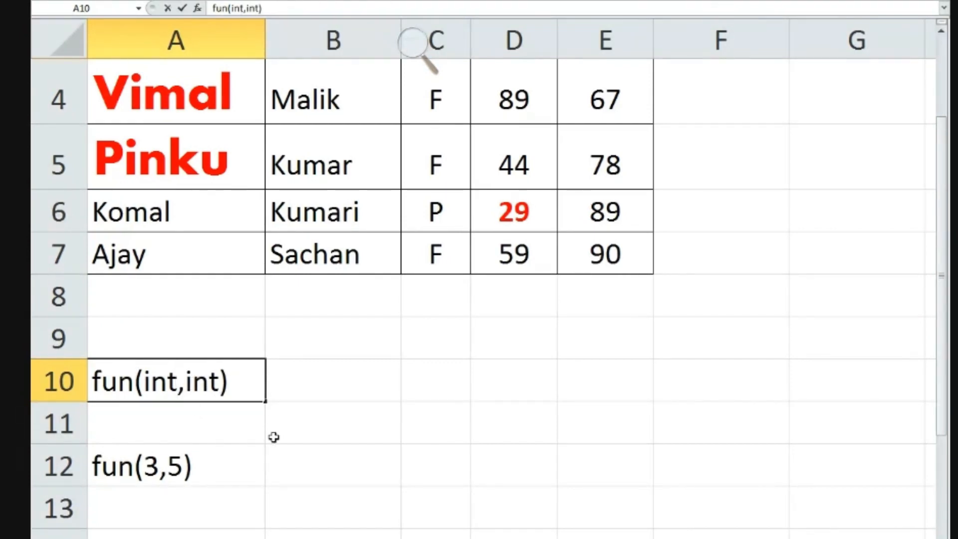
{"action": "type", "text": "x"}
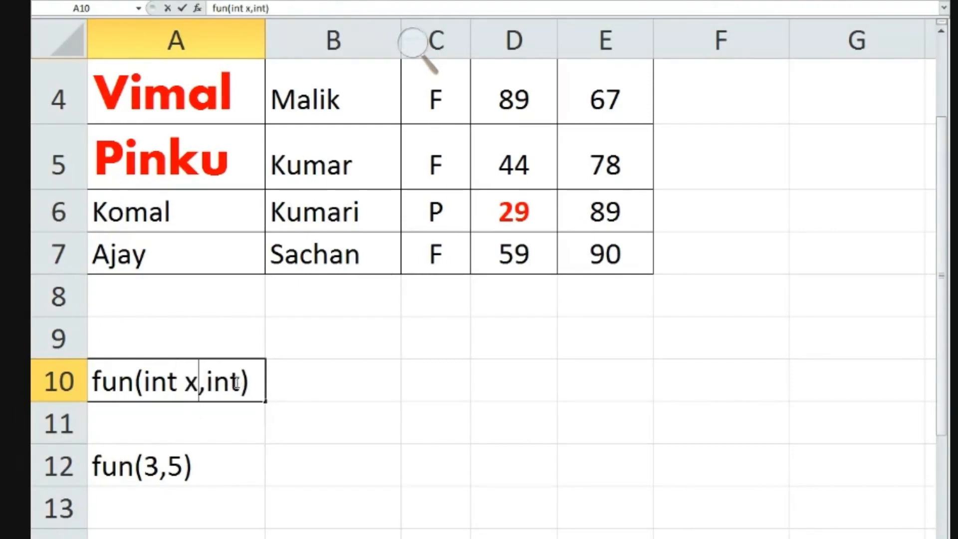
{"action": "key", "text": "Right"}
{"action": "key", "text": "Right"}
{"action": "key", "text": "Right"}
{"action": "key", "text": "Right"}
{"action": "type", "text": "y"}
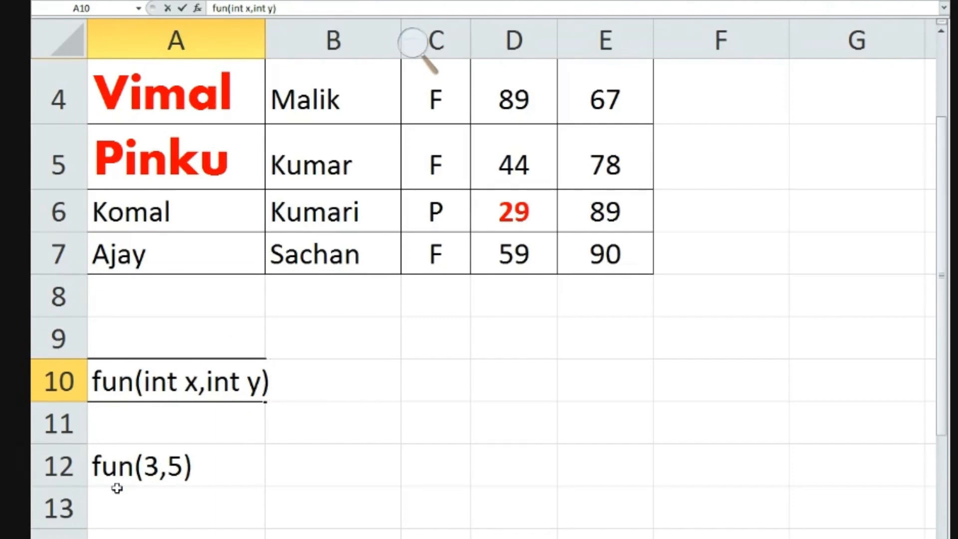
Compare the function definition in A10 with the sample call in A12.
{"action": "left_click", "coordinate": [154, 473]}
{"action": "left_click", "coordinate": [139, 388]}
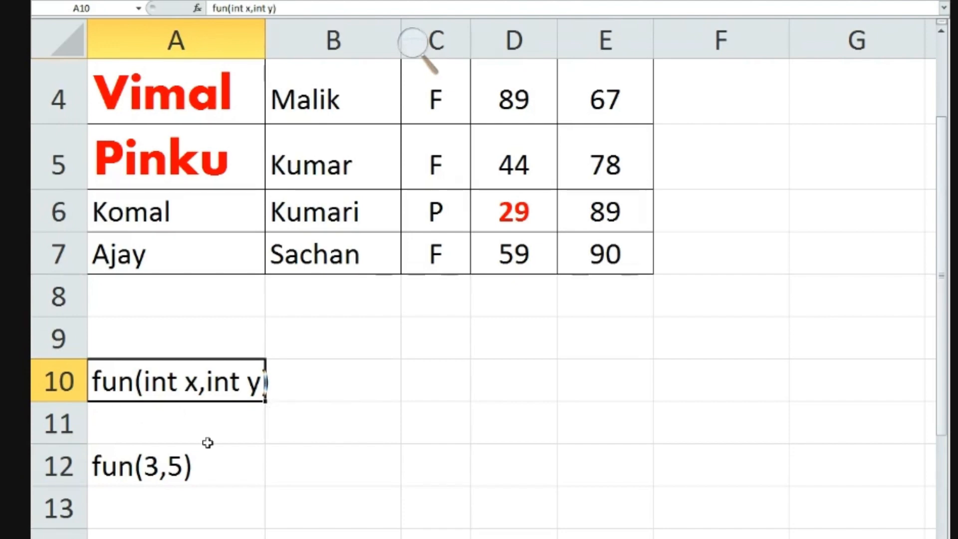
{"action": "left_click", "coordinate": [144, 473]}
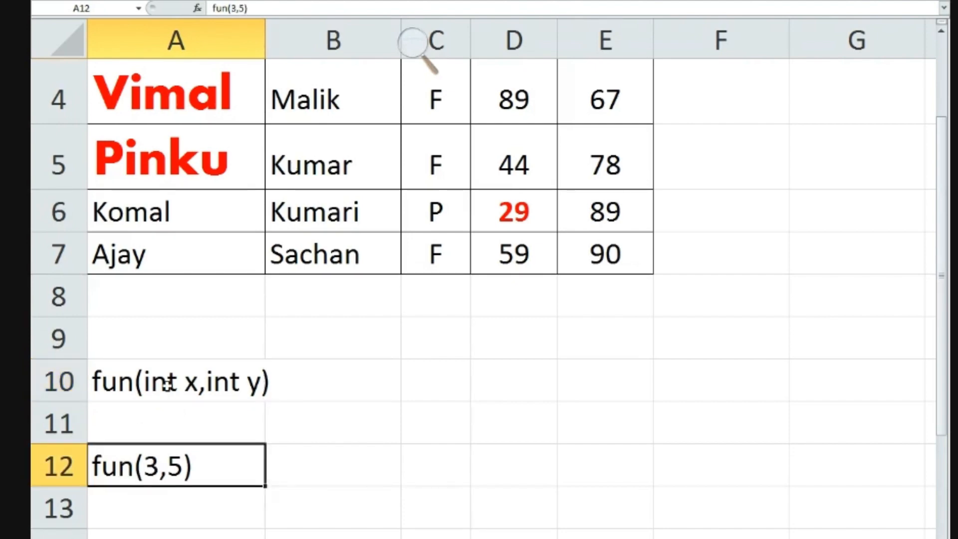
{"action": "left_click", "coordinate": [188, 382]}
{"action": "left_click", "coordinate": [194, 469]}
{"action": "left_click", "coordinate": [208, 377]}
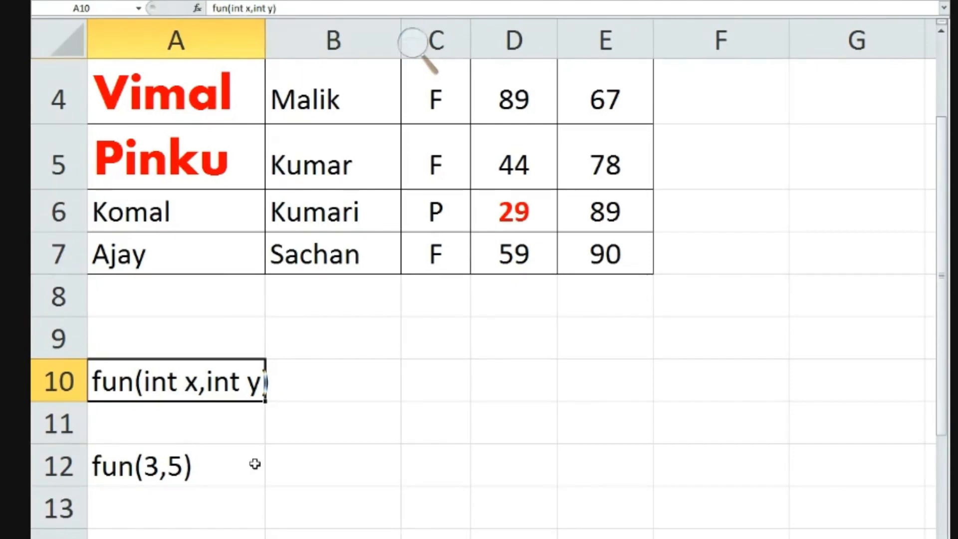
{"action": "left_click", "coordinate": [220, 475]}
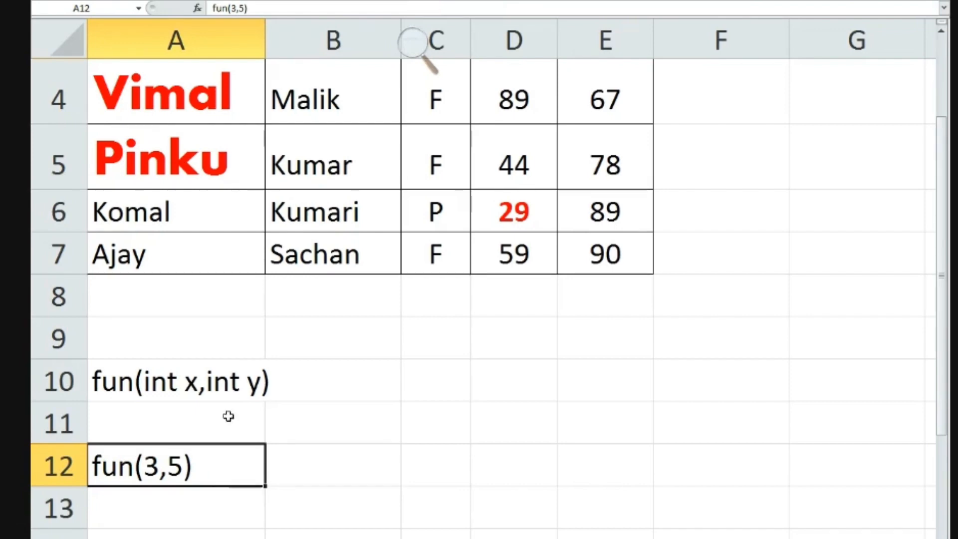
{"action": "left_click", "coordinate": [227, 391]}
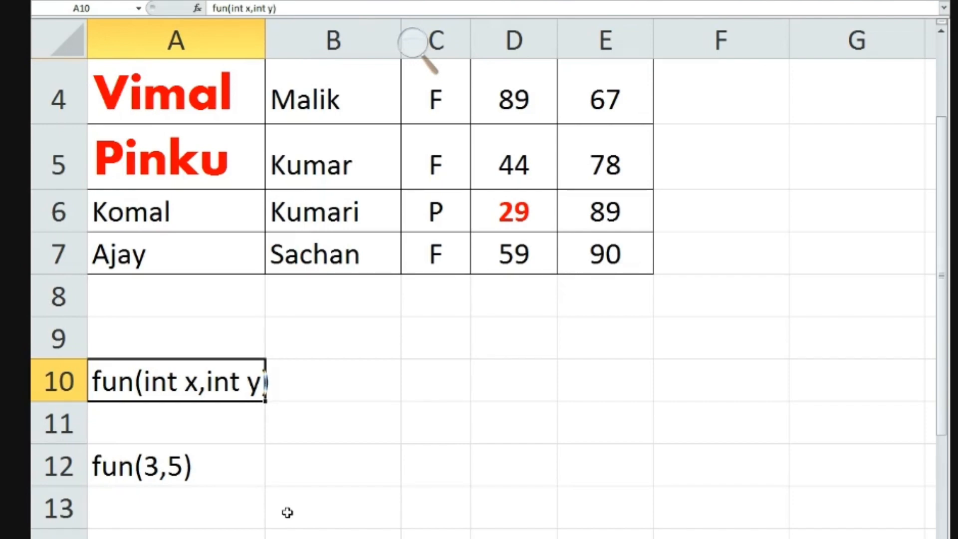
{"action": "left_click", "coordinate": [225, 483]}
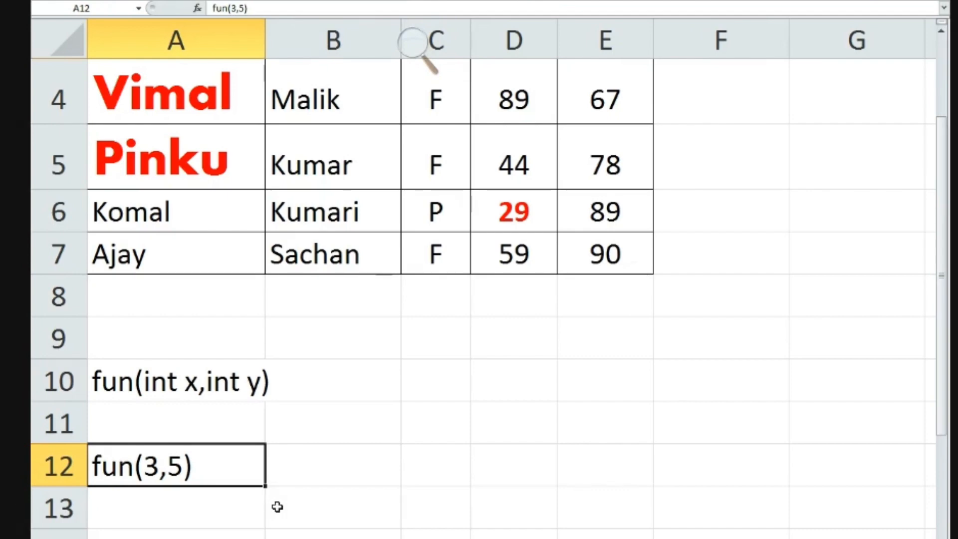
Examine the two arguments, 3 and 5, inside the sample call in A12.
{"action": "double_click", "coordinate": [161, 466]}
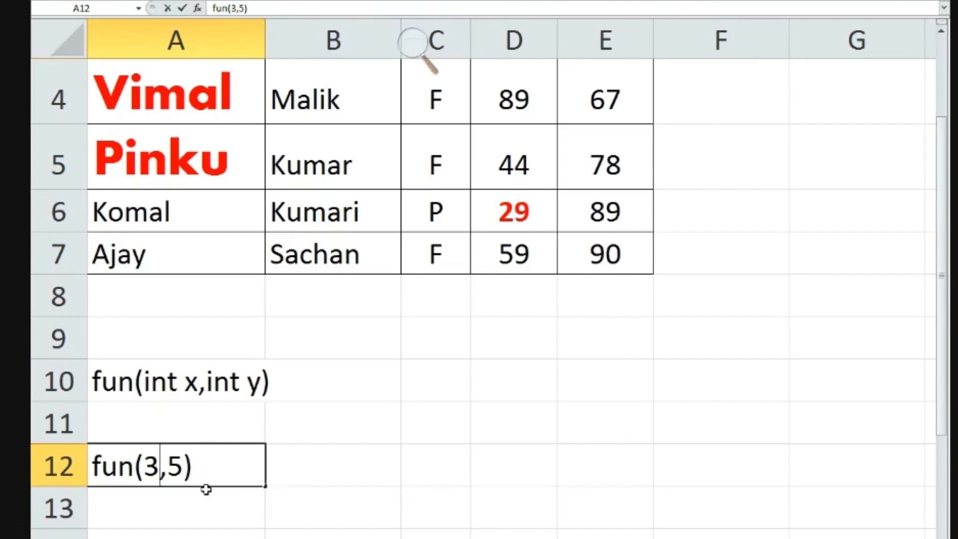
{"action": "left_click", "coordinate": [216, 460]}
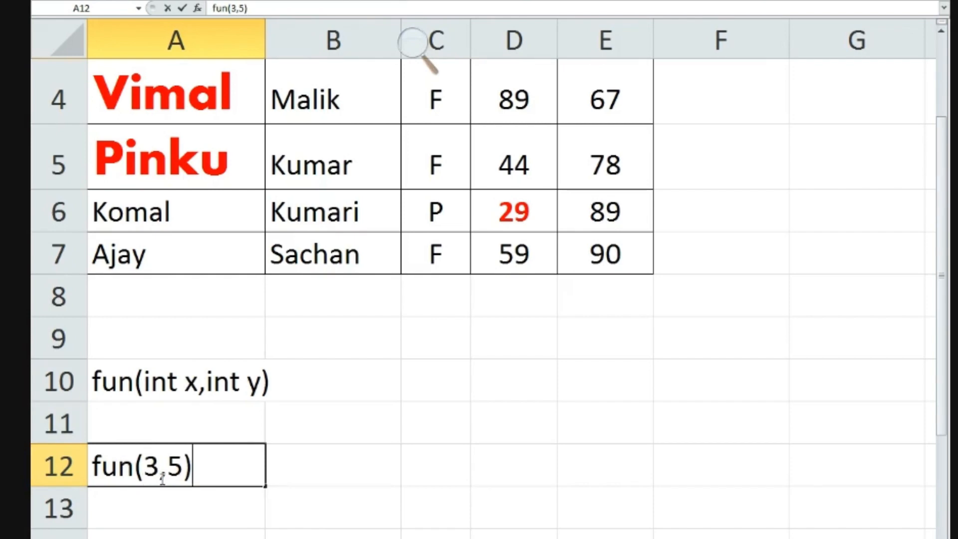
{"action": "double_click", "coordinate": [151, 466]}
{"action": "double_click", "coordinate": [176, 466]}
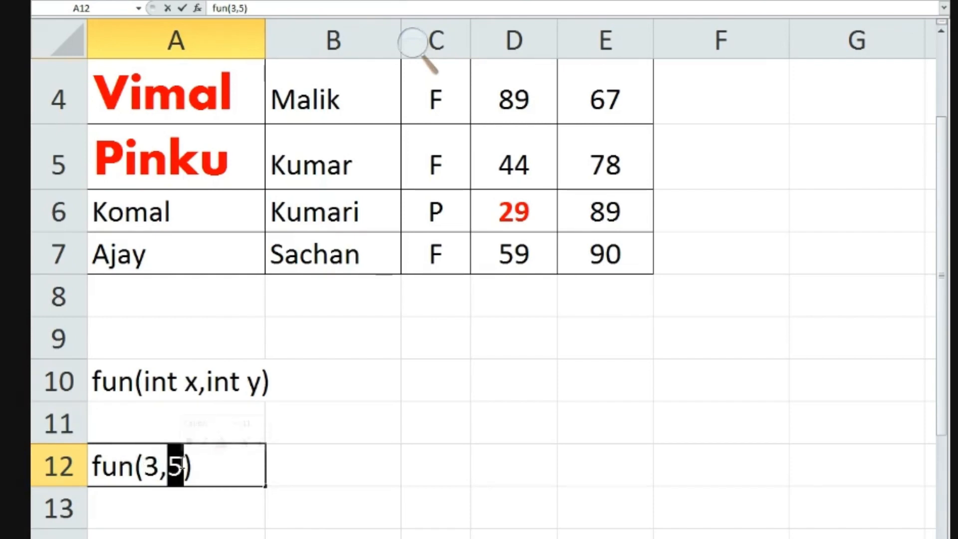
{"action": "double_click", "coordinate": [151, 465]}
{"action": "double_click", "coordinate": [175, 466]}
{"action": "left_click", "coordinate": [146, 467]}
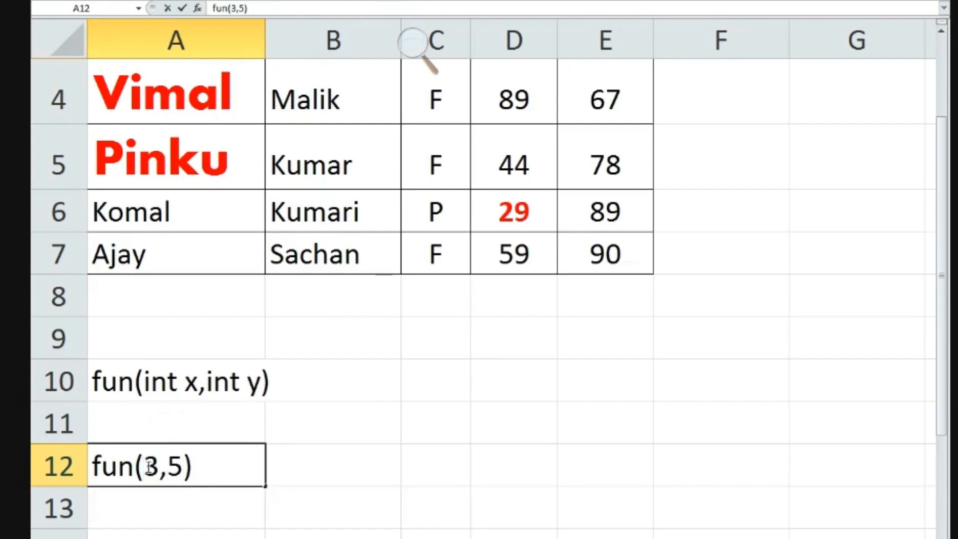
{"action": "double_click", "coordinate": [151, 466]}
Examine the parameters x and y in A10 and match them with the arguments of the call in A12.
{"action": "left_click", "coordinate": [186, 383]}
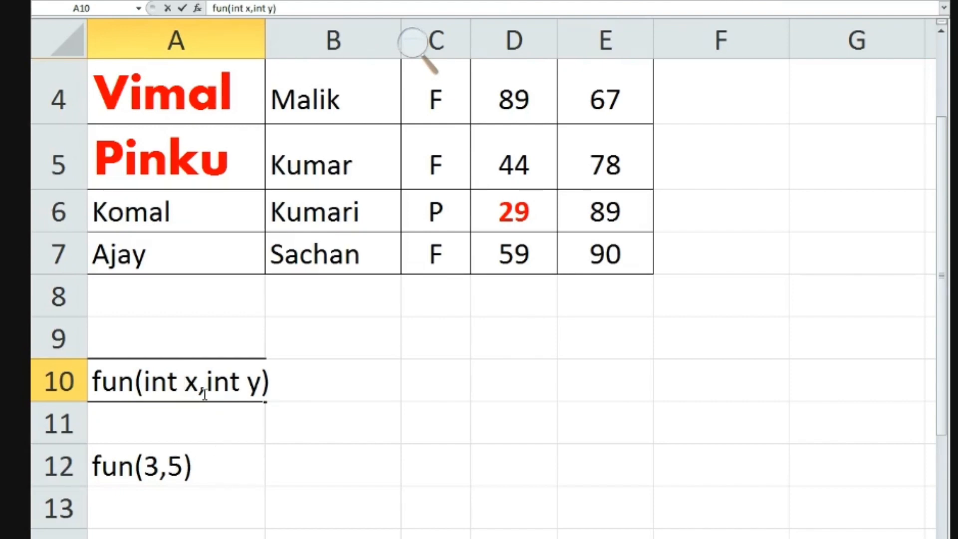
{"action": "double_click", "coordinate": [191, 384]}
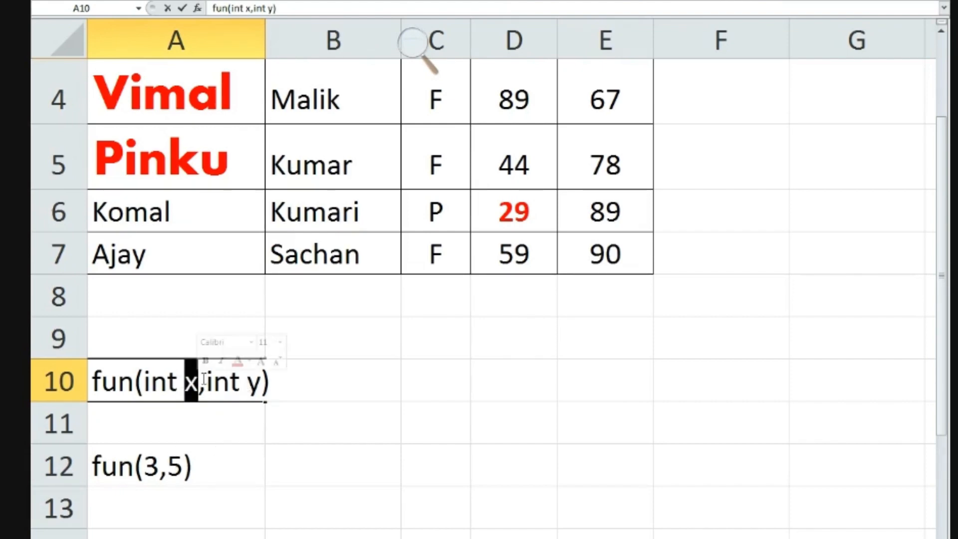
{"action": "left_click_drag", "start_coordinate": [243, 390], "coordinate": [259, 389]}
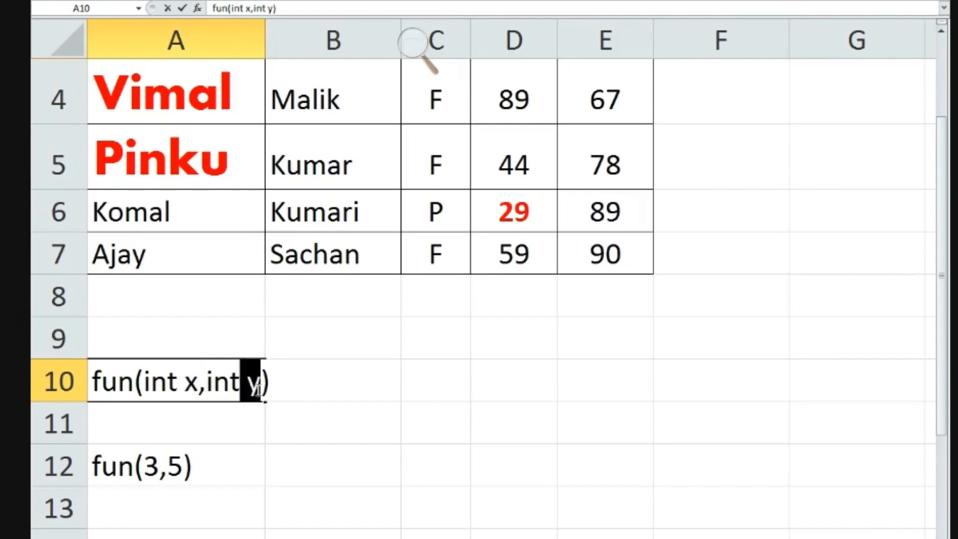
{"action": "left_click", "coordinate": [182, 382]}
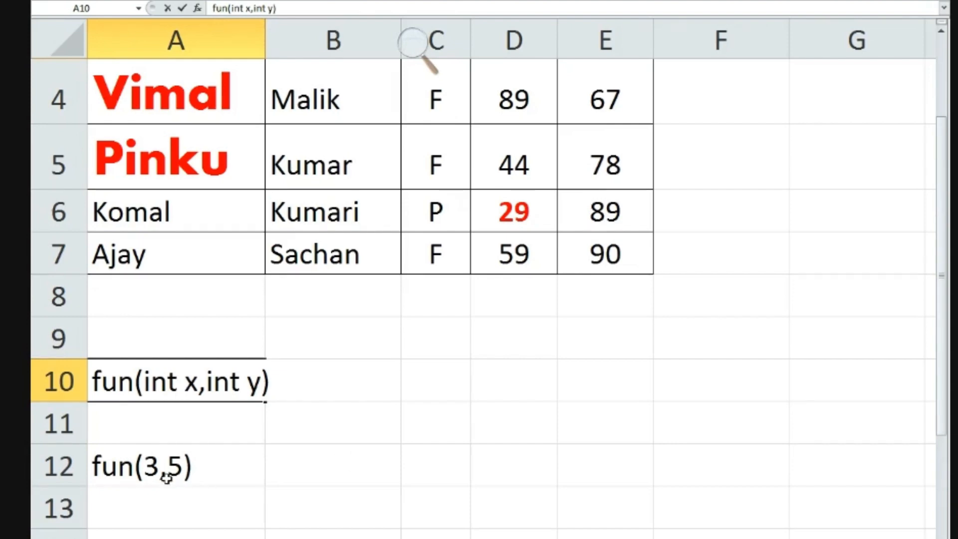
{"action": "left_click", "coordinate": [271, 482]}
{"action": "left_click", "coordinate": [310, 393]}
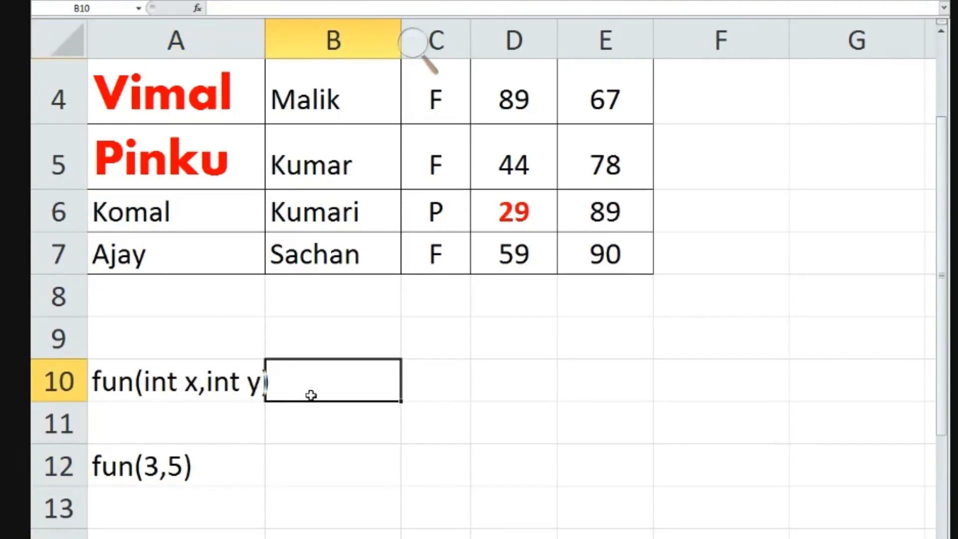
{"action": "left_click", "coordinate": [240, 460]}
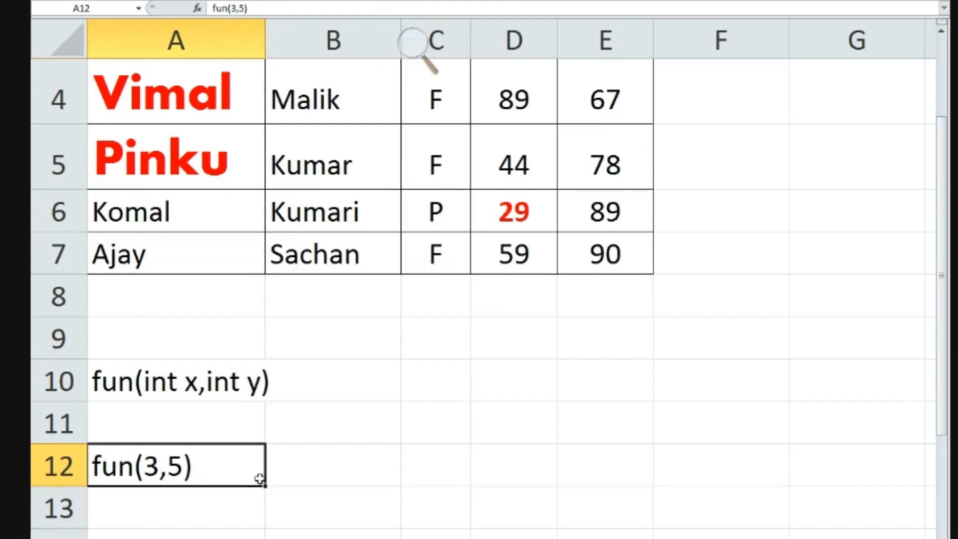
{"action": "left_click", "coordinate": [187, 388]}
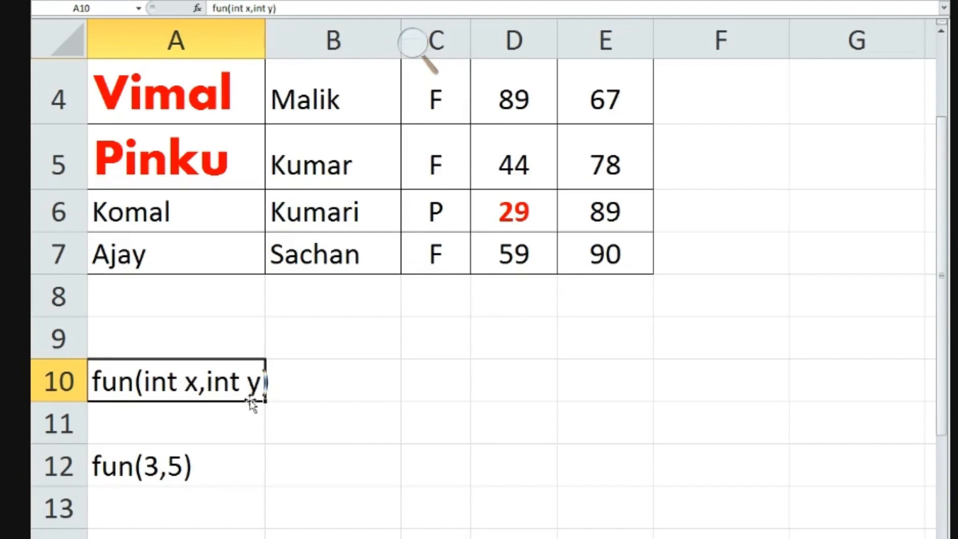
{"action": "left_click", "coordinate": [170, 470]}
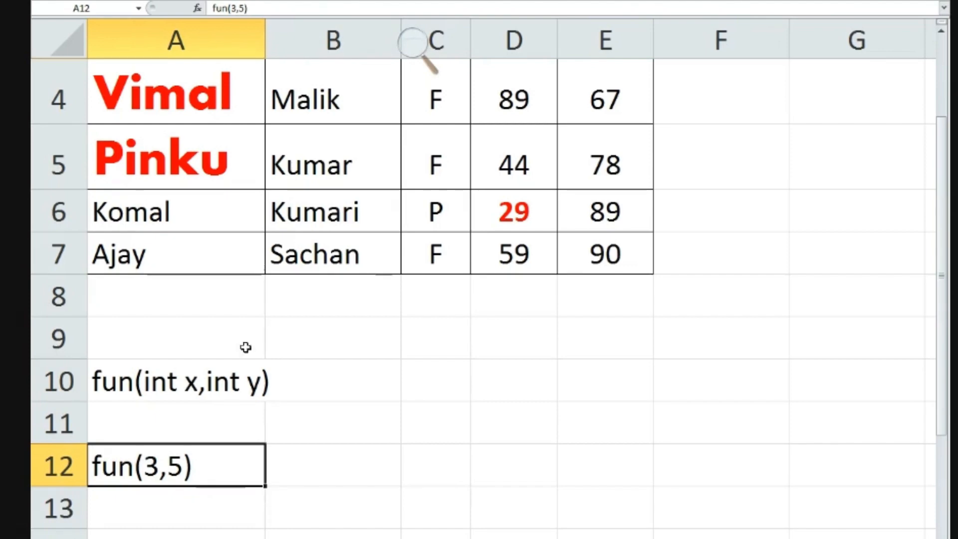
{"action": "left_click", "coordinate": [224, 388]}
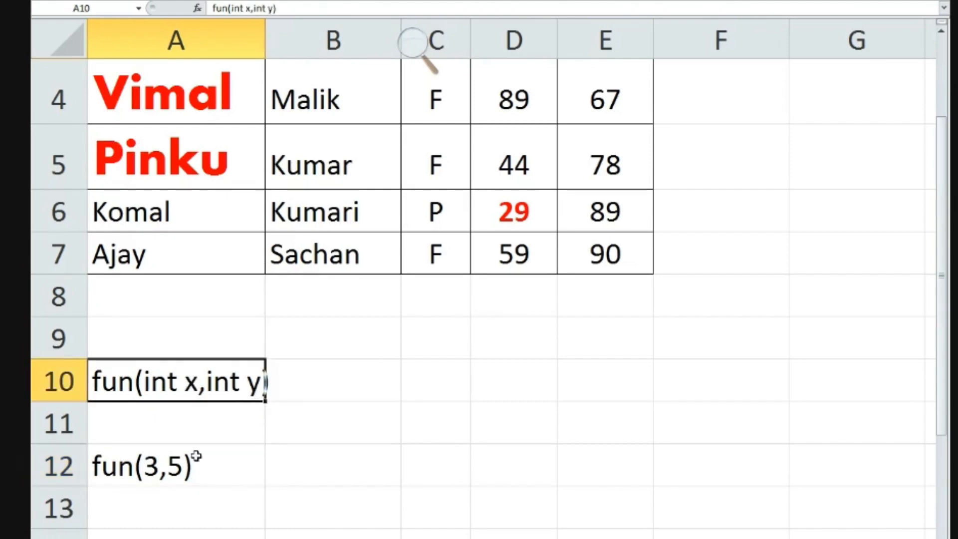
{"action": "left_click", "coordinate": [150, 468]}
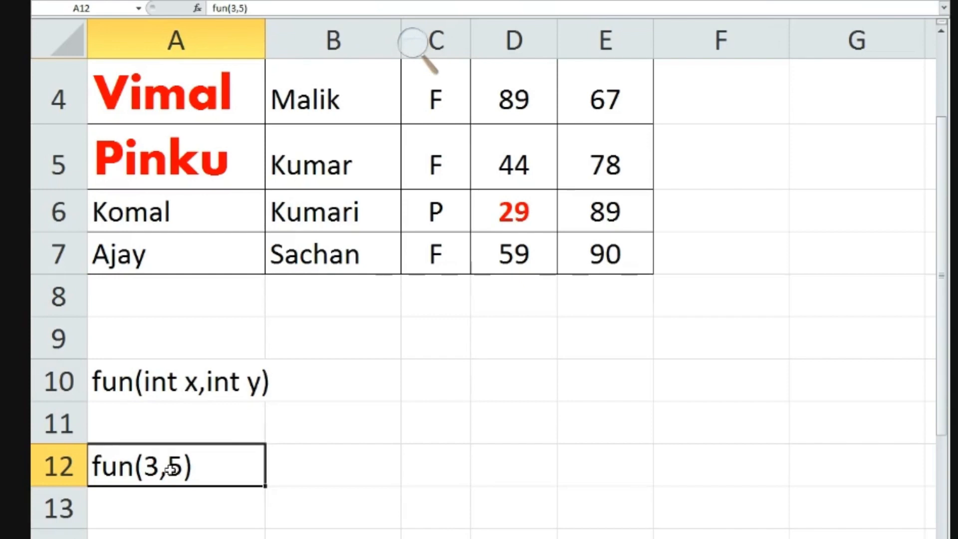
Clear the sample function text from cells A10 and A12.
{"action": "left_click", "coordinate": [191, 382]}
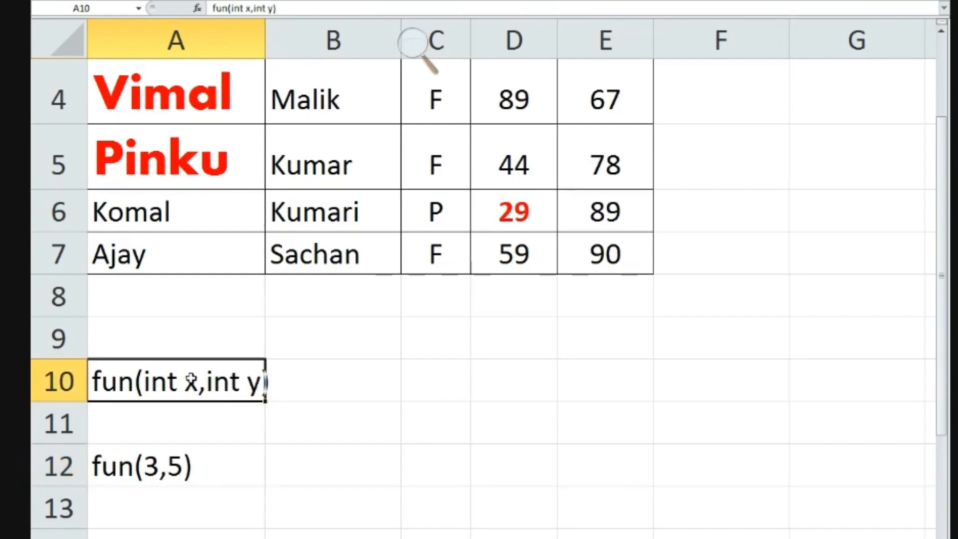
{"action": "key", "text": "Delete"}
{"action": "left_click", "coordinate": [201, 465]}
Start an IF formula in F1 beside the marks table, with the logical test E1>40.
{"action": "scroll", "coordinate": [622, 447], "scroll_direction": "up", "scroll_amount": 1}
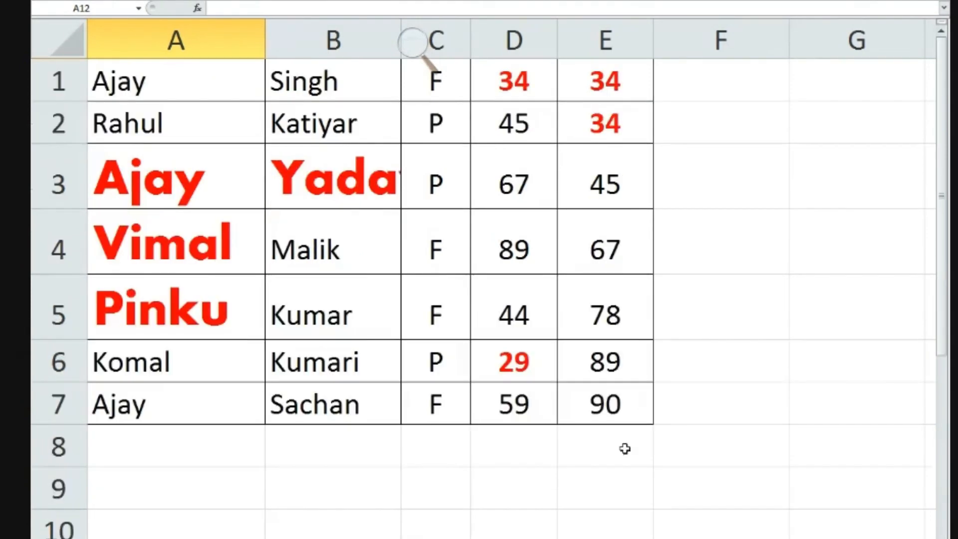
{"action": "double_click", "coordinate": [703, 78]}
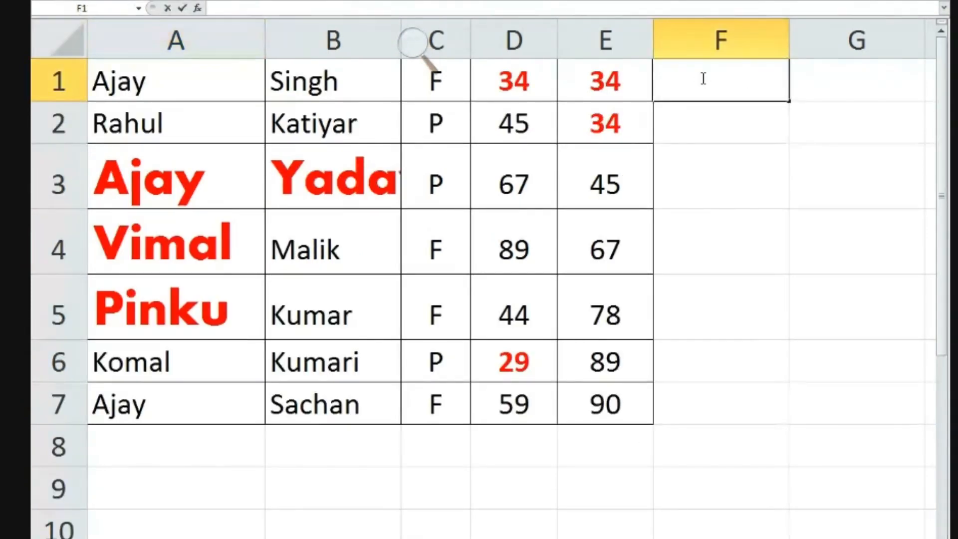
{"action": "type", "text": "=i"}
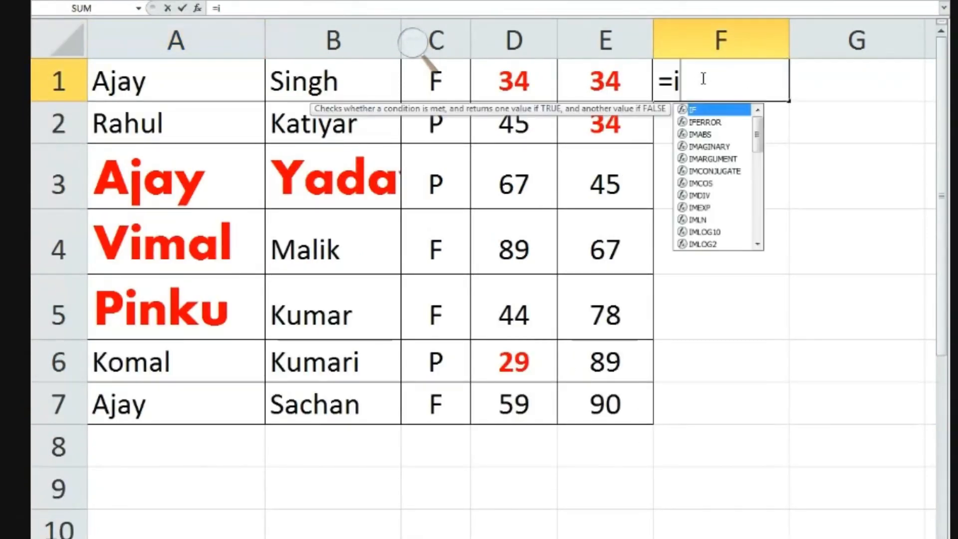
{"action": "type", "text": "f"}
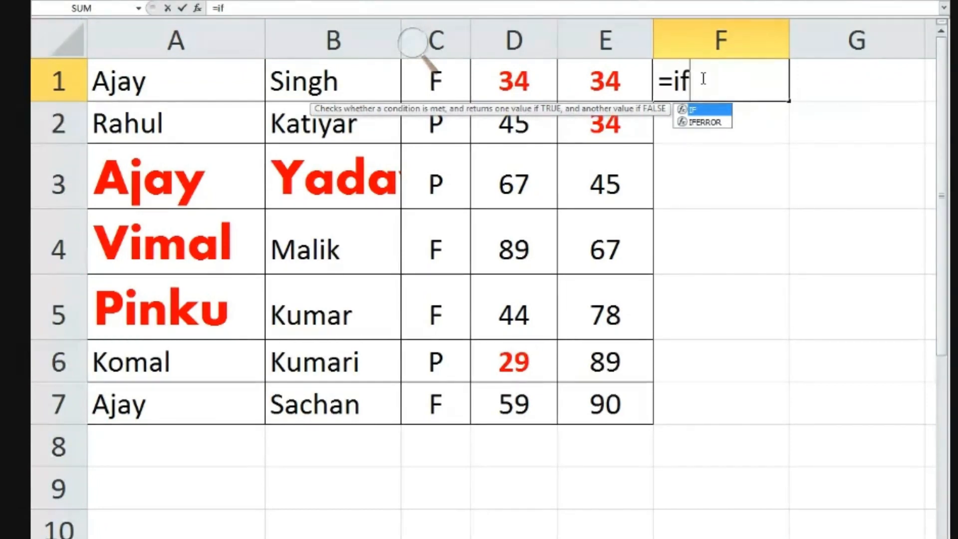
{"action": "type", "text": "("}
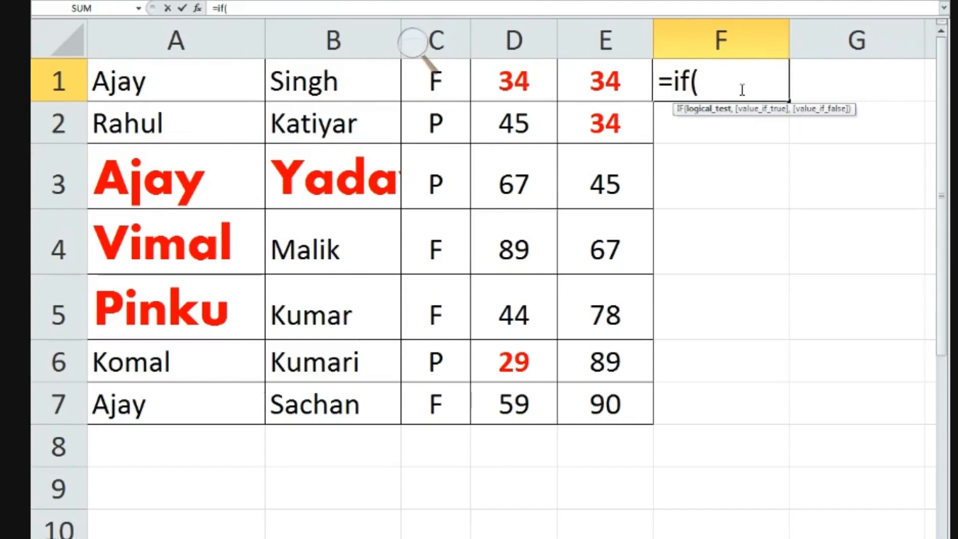
{"action": "left_click", "coordinate": [621, 80]}
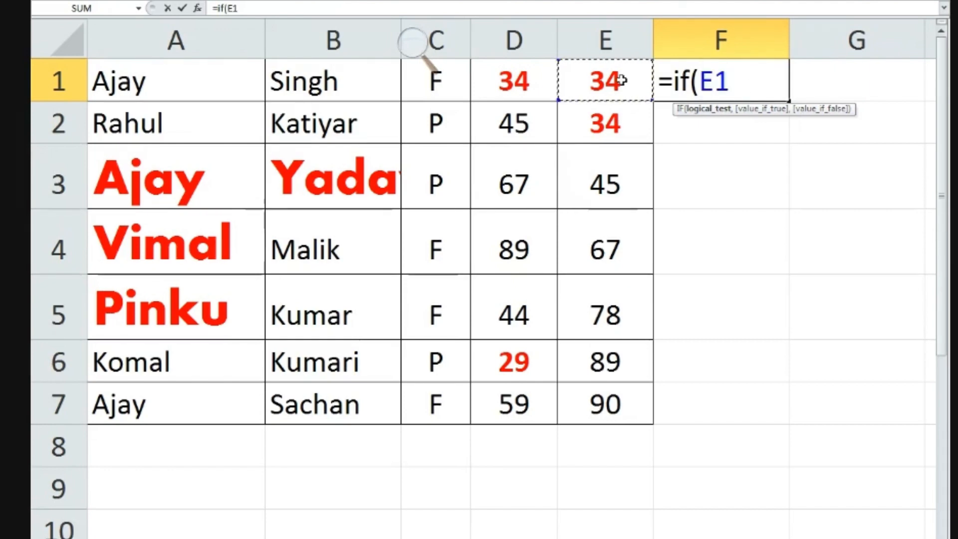
{"action": "type", "text": ">"}
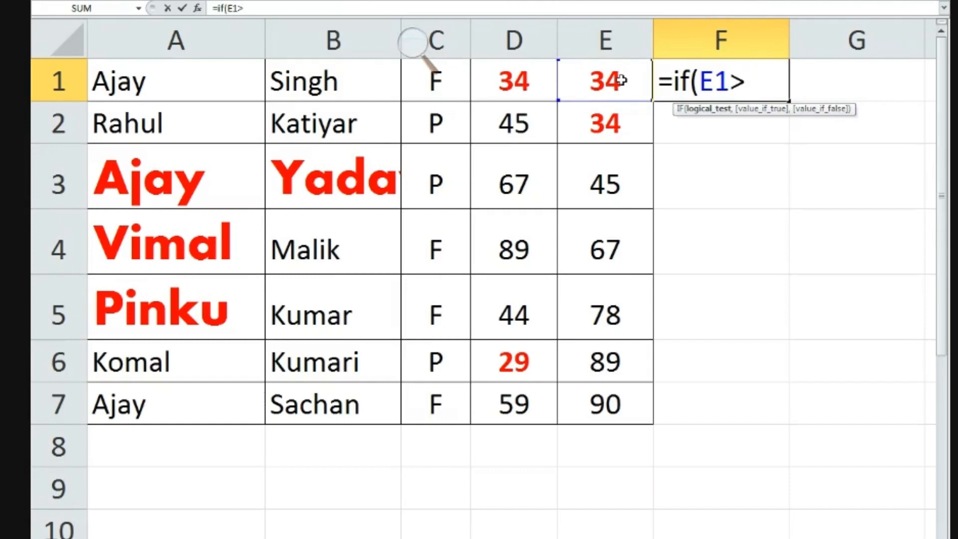
{"action": "type", "text": "40"}
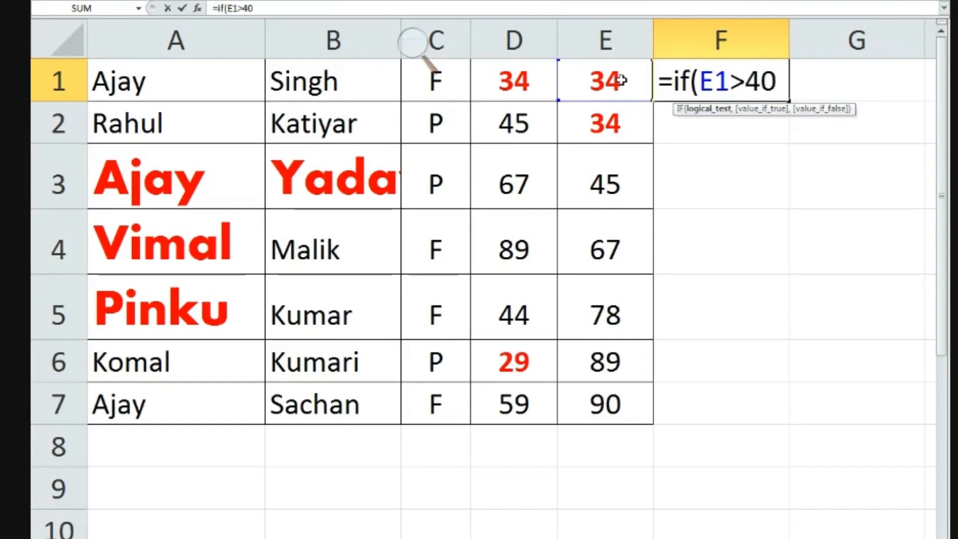
Add "Pass" as the value-if-true argument of the IF formula in F1.
{"action": "type", "text": ","}
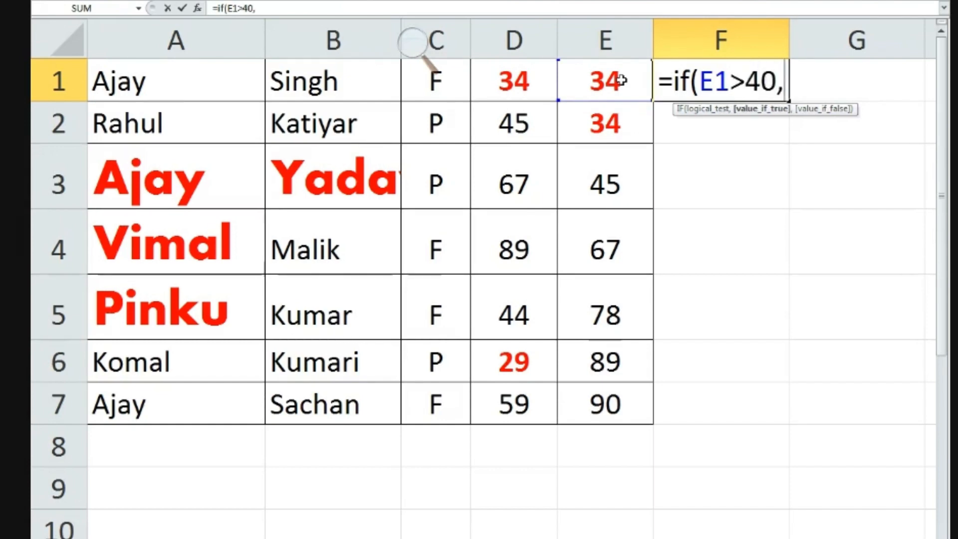
{"action": "key", "text": "BackSpace"}
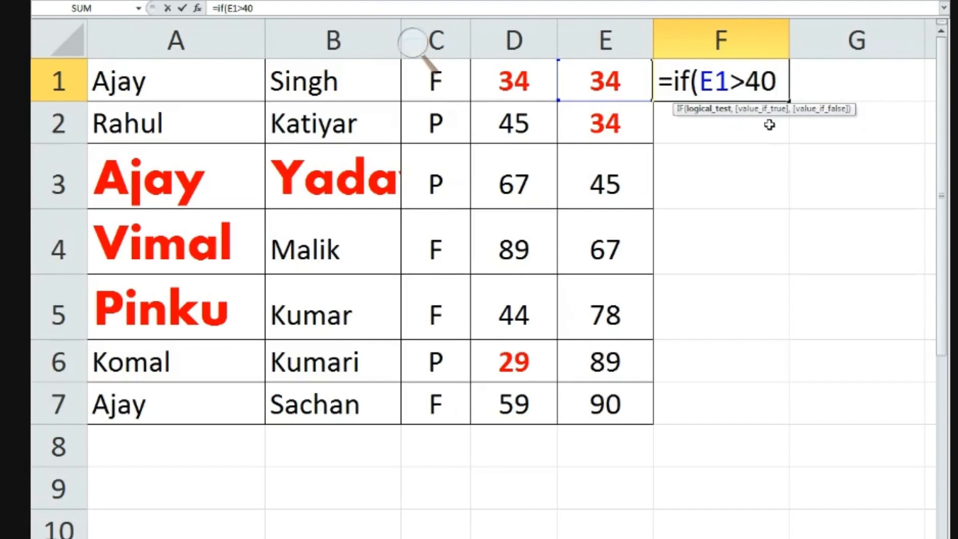
{"action": "type", "text": ","}
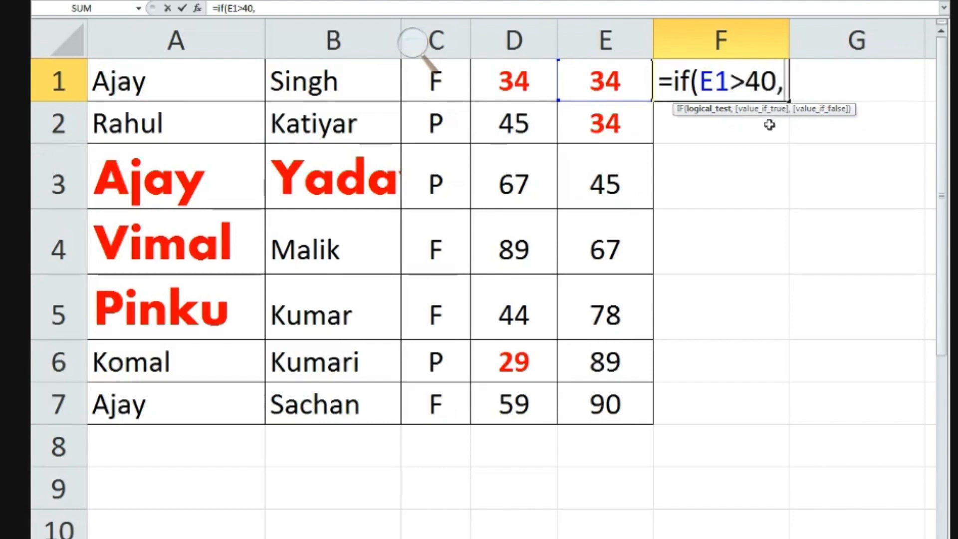
{"action": "type", "text": "\""}
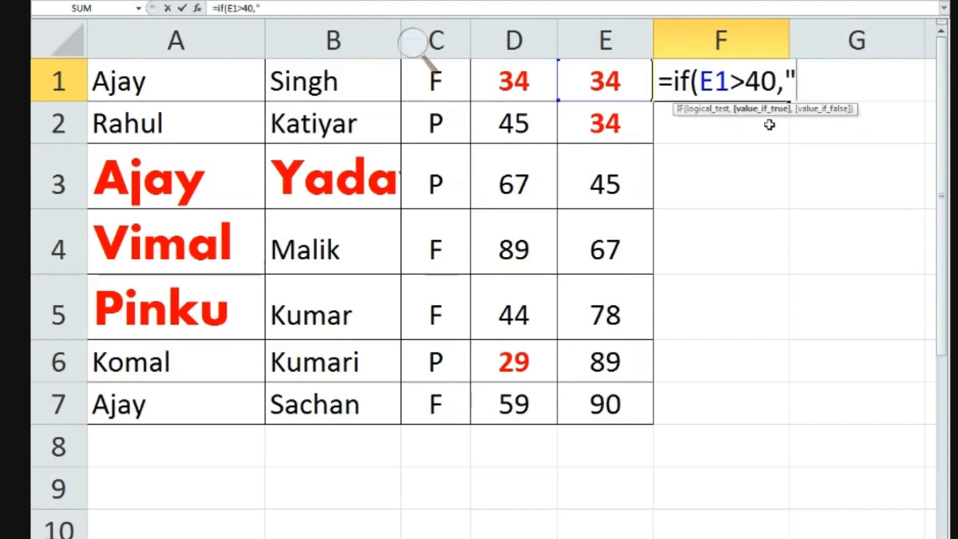
{"action": "type", "text": "Pass\""}
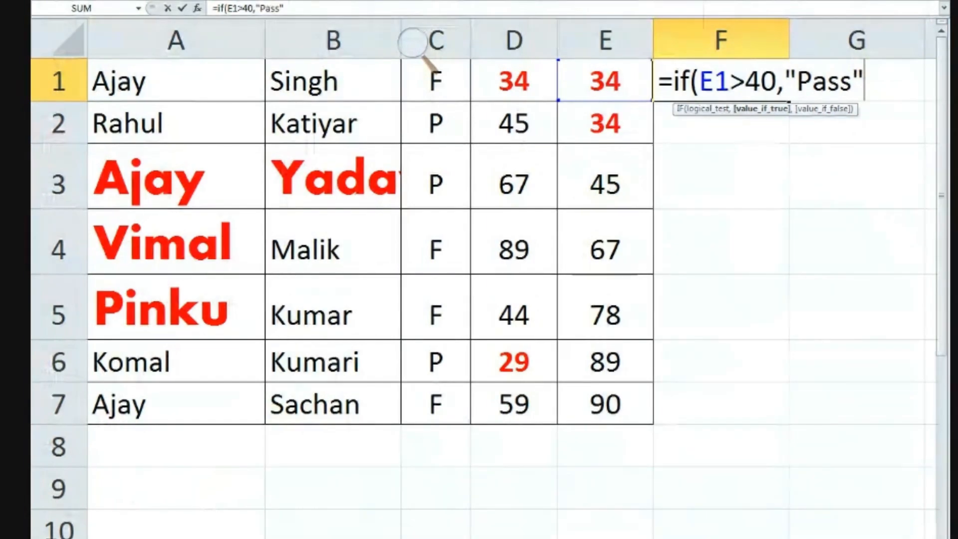
Switch to the Trigger text file in Notepad, then widen and reposition its window over the worksheet.
{"action": "scroll", "coordinate": [627, 500], "scroll_direction": "down", "scroll_amount": 1}
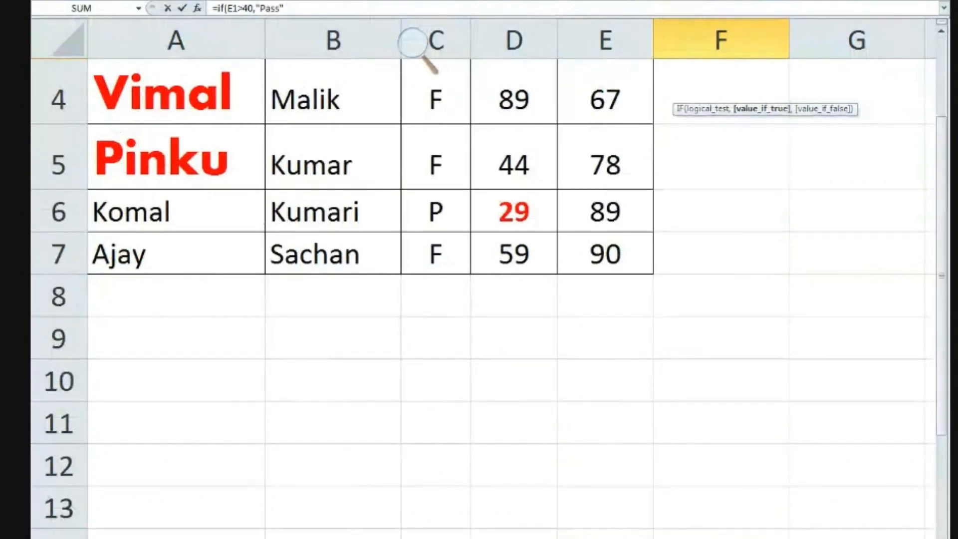
{"action": "left_click", "coordinate": [406, 537]}
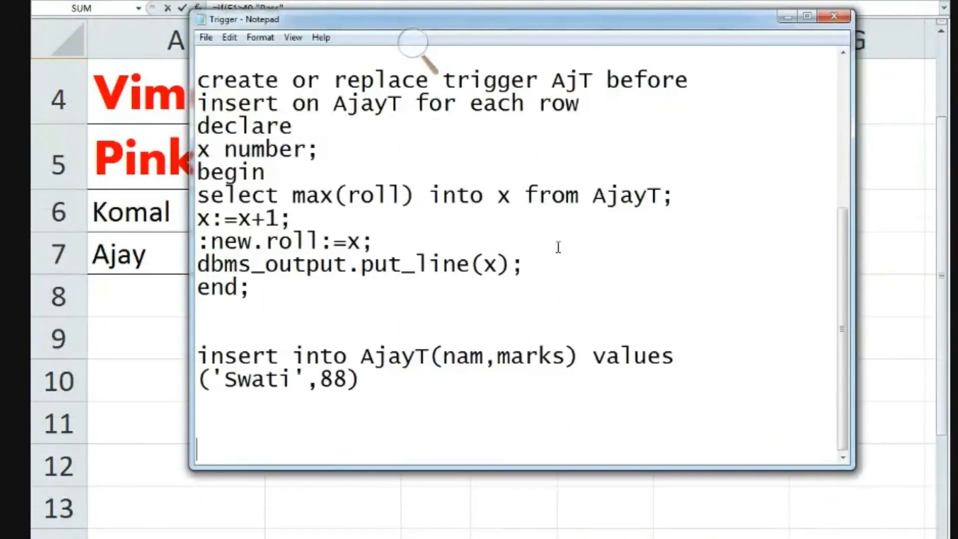
{"action": "left_click_drag", "start_coordinate": [748, 10], "coordinate": [728, 1]}
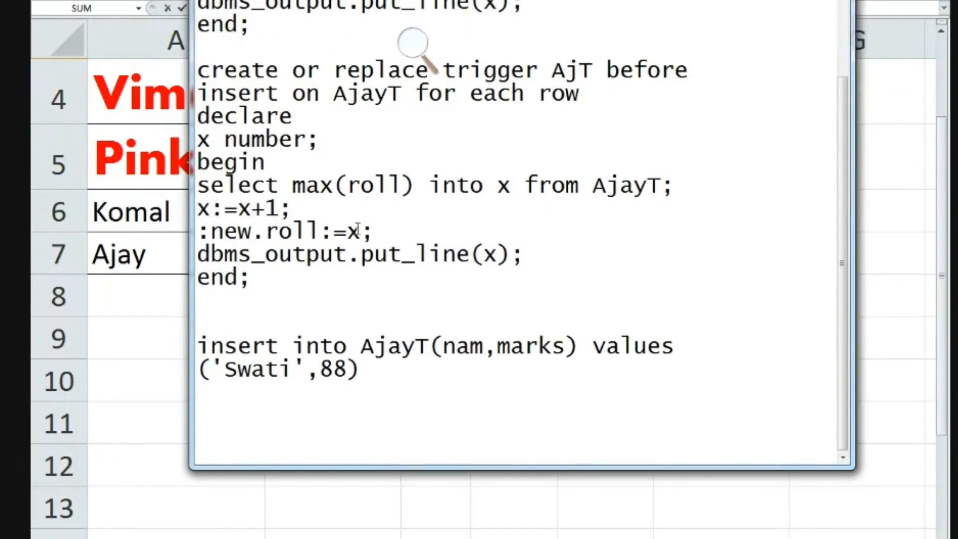
{"action": "left_click_drag", "start_coordinate": [192, 195], "coordinate": [31, 195]}
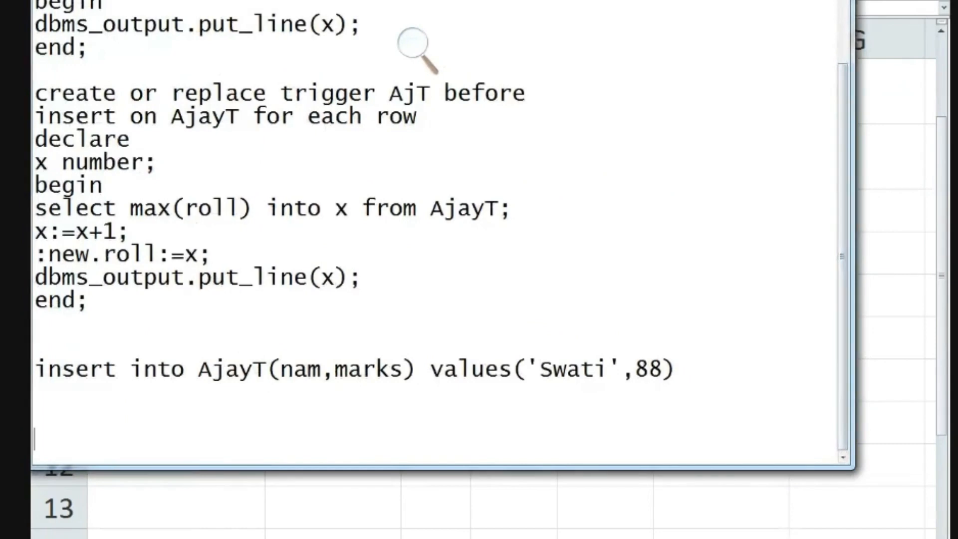
{"action": "left_click_drag", "start_coordinate": [444, 3], "coordinate": [491, 1]}
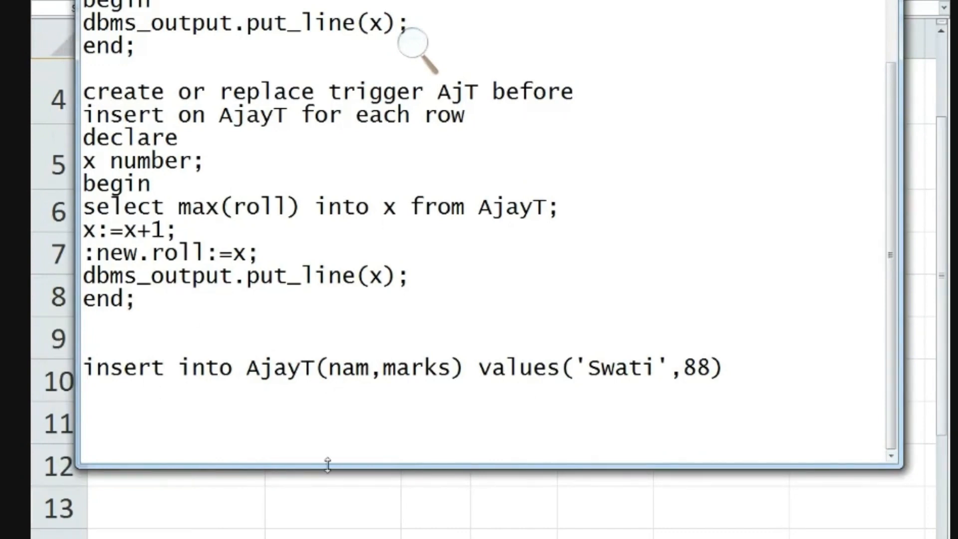
Add a long run of blank lines below the insert statement to make an empty writing area.
{"action": "key", "text": "Return"}
{"action": "key", "text": "Return"}
{"action": "key", "text": "Return"}
{"action": "key", "text": "Return"}
{"action": "key", "text": "Return"}
{"action": "key", "text": "Return"}
{"action": "key", "text": "Return"}
{"action": "key", "text": "Return"}
{"action": "key", "text": "Return"}
{"action": "key", "text": "Return"}
{"action": "key", "text": "Return"}
{"action": "key", "text": "Return"}
{"action": "key", "text": "Return"}
{"action": "key", "text": "Return"}
{"action": "key", "text": "Return"}
{"action": "key", "text": "Return"}
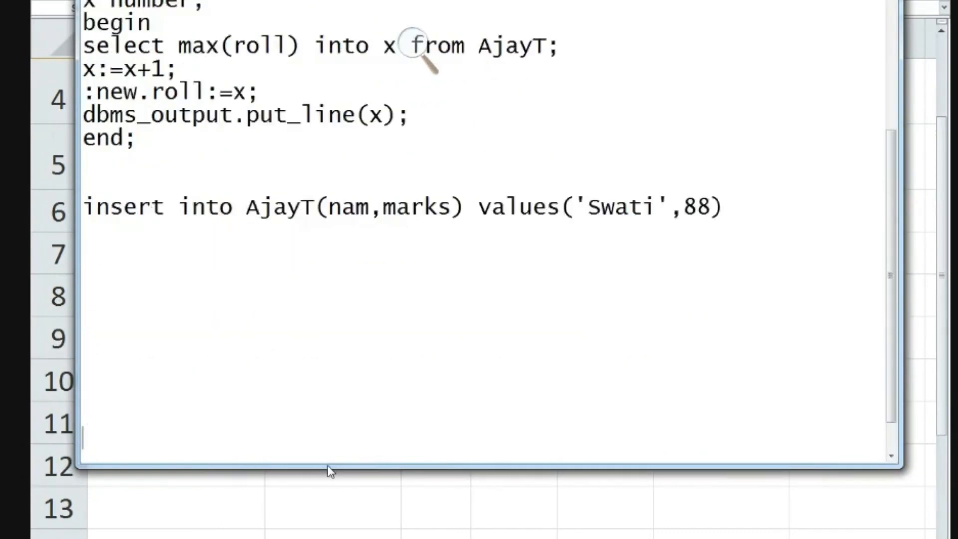
{"action": "key", "text": "Return"}
{"action": "key", "text": "Return"}
{"action": "key", "text": "Return"}
{"action": "key", "text": "Return"}
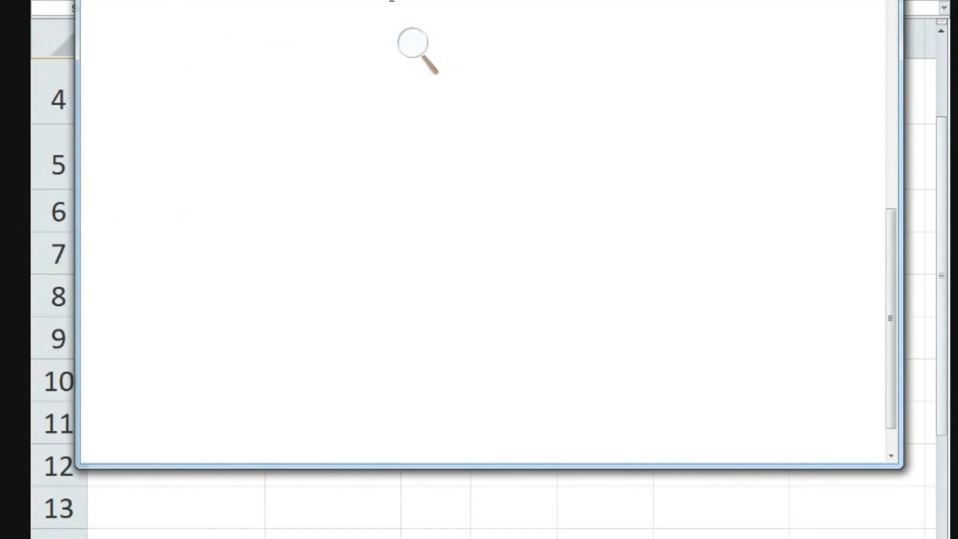
{"action": "left_click", "coordinate": [412, 42]}
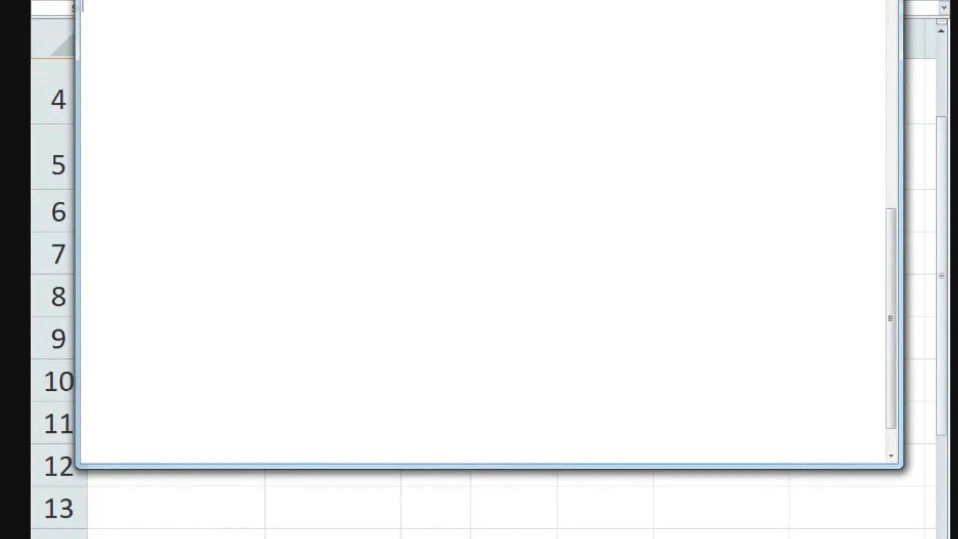
Write a void main() function with an empty body between braces in the blank area.
{"action": "type", "text": "void ma"}
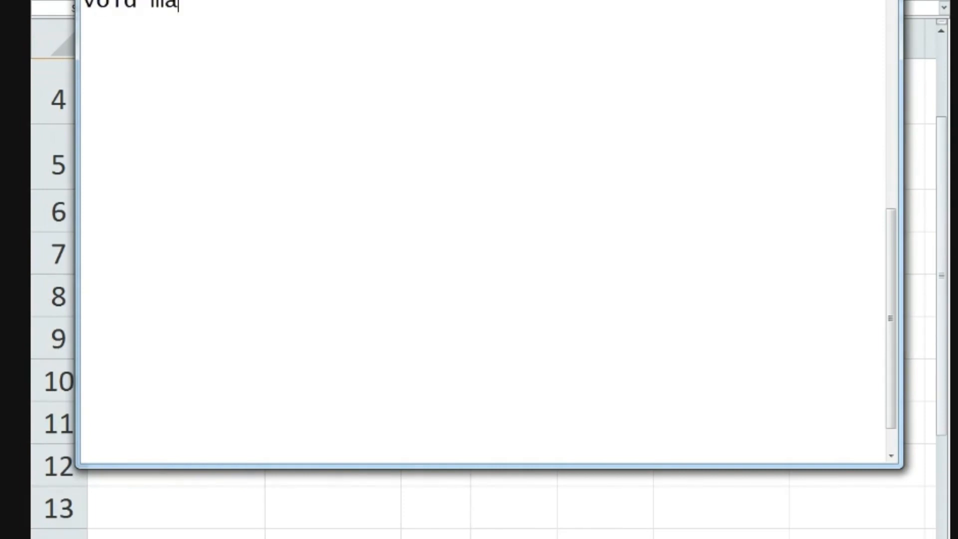
{"action": "type", "text": "in()"}
{"action": "key", "text": "Return"}
{"action": "type", "text": "{}"}
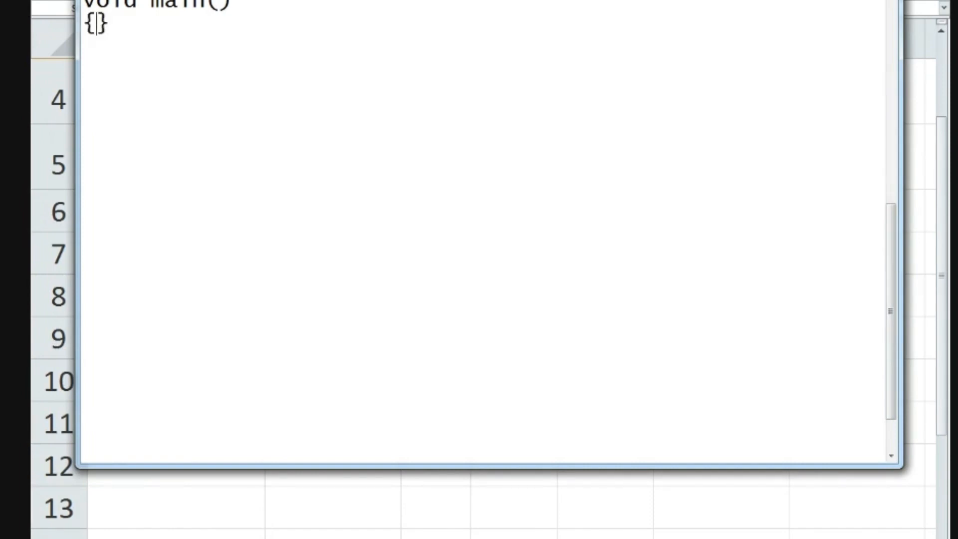
{"action": "key", "text": "Return"}
{"action": "key", "text": "Return"}
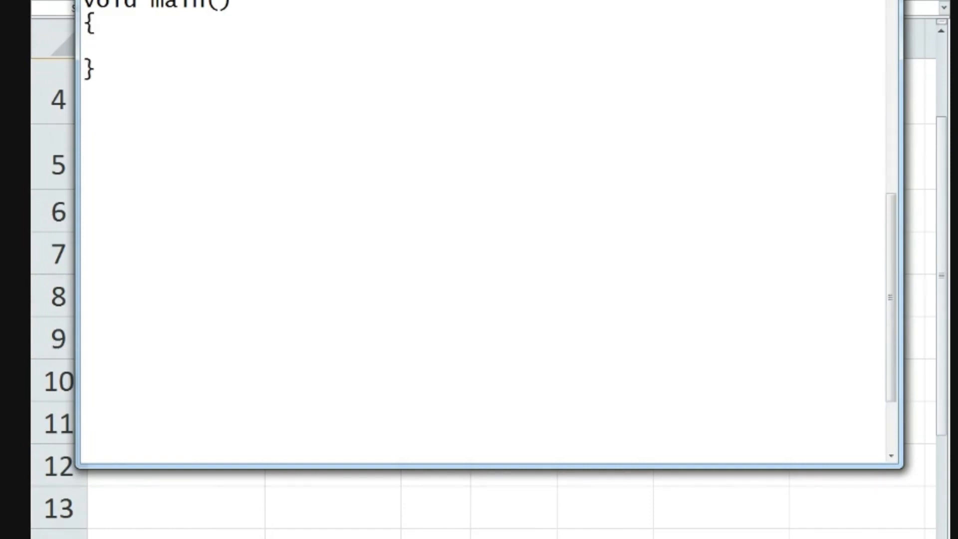
Write the statement printf("%d",x+y); inside the body of main.
{"action": "type", "text": "printf"}
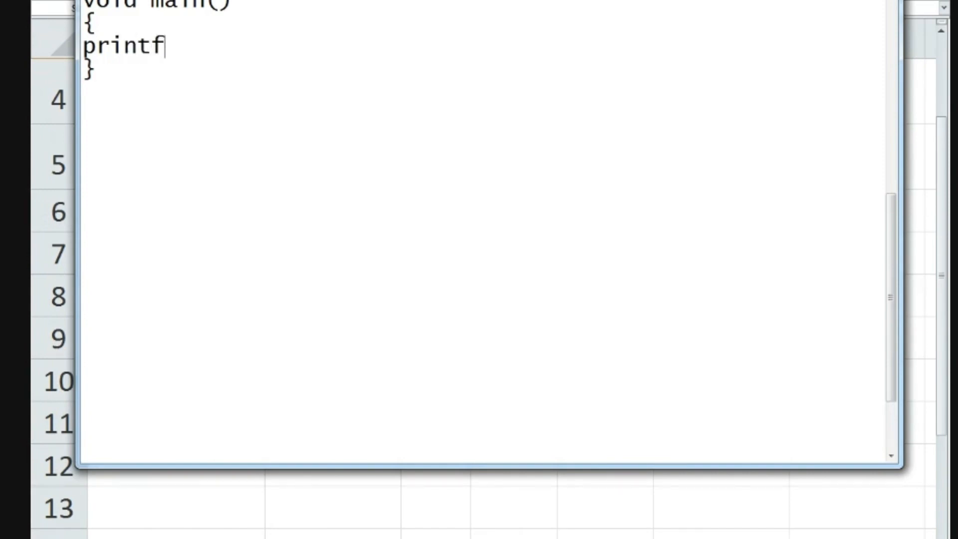
{"action": "type", "text": "(\"%d"}
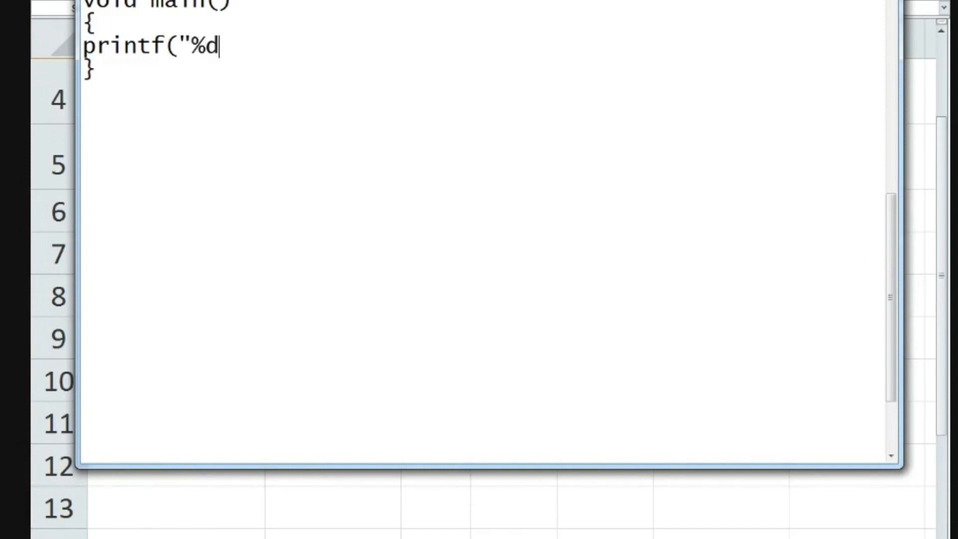
{"action": "type", "text": "\",x+y"}
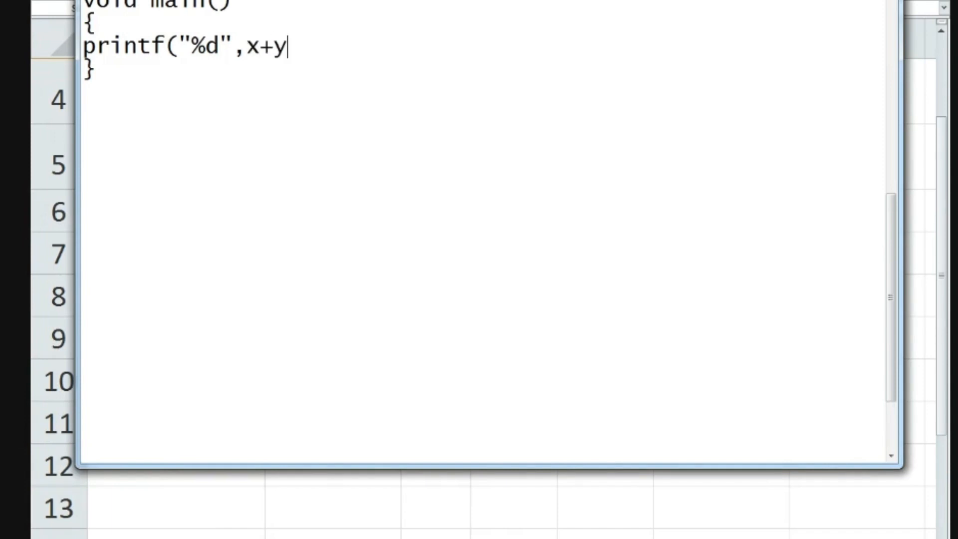
{"action": "type", "text": ")"}
Move the printf statement out of main and into a separate function body above it.
{"action": "key", "text": "Down"}
{"action": "key", "text": "shift+Right"}
{"action": "key", "text": "shift+Right"}
{"action": "key", "text": "shift+Right"}
{"action": "key", "text": "shift+Right"}
{"action": "key", "text": "shift+Right"}
{"action": "key", "text": "shift+Right"}
{"action": "key", "text": "shift+Right"}
{"action": "key", "text": "shift+Right"}
{"action": "key", "text": "shift+Right"}
{"action": "key", "text": "shift+Right"}
{"action": "key", "text": "shift+Right"}
{"action": "key", "text": "shift+Right"}
{"action": "key", "text": "shift+Right"}
{"action": "key", "text": "shift+Right"}
{"action": "key", "text": "shift+Right"}
{"action": "key", "text": "shift+Right"}
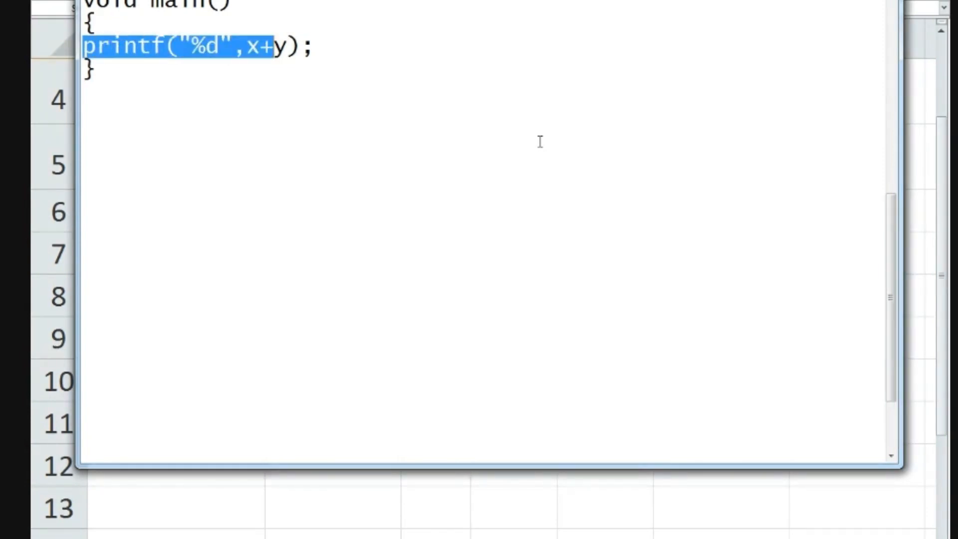
{"action": "key", "text": "shift+Right"}
{"action": "key", "text": "ctrl+x"}
{"action": "key", "text": "Up"}
{"action": "key", "text": "Up"}
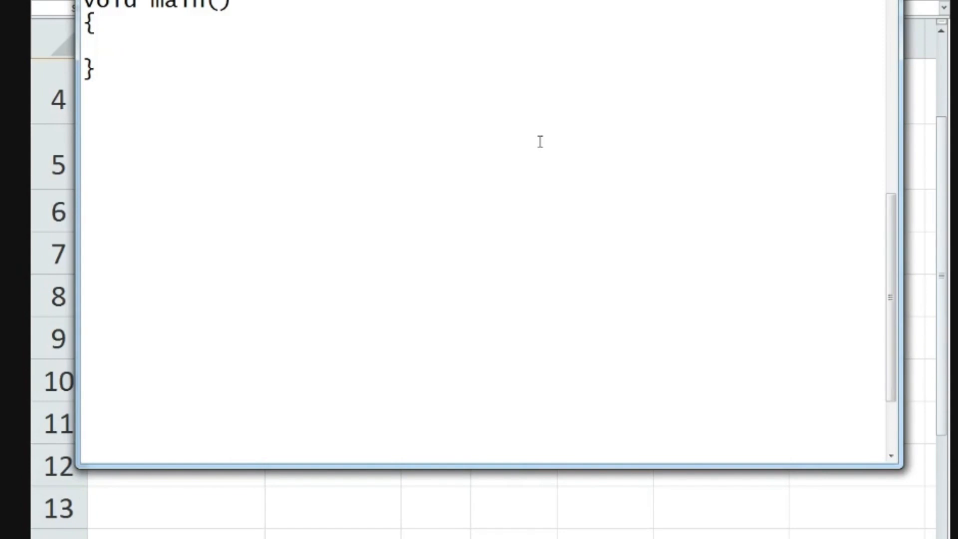
{"action": "key", "text": "Up"}
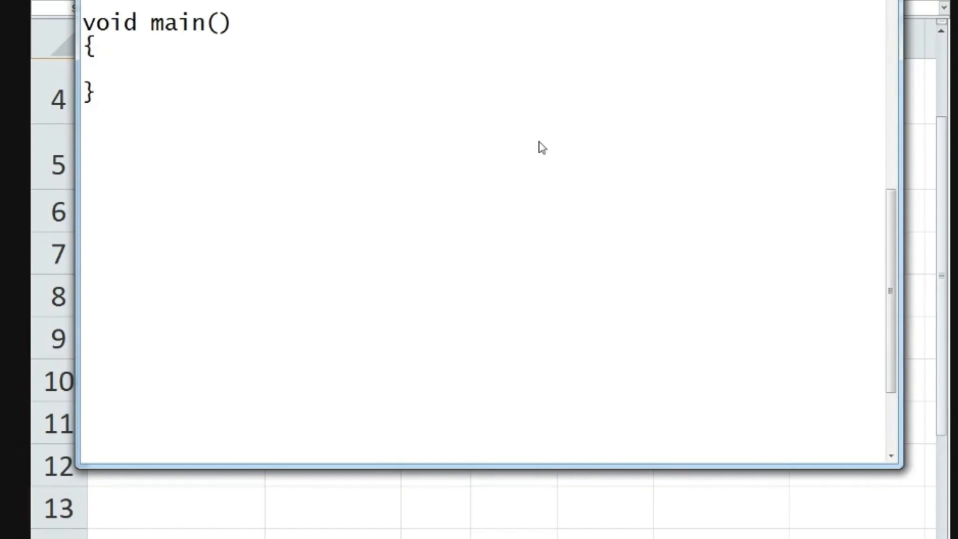
{"action": "scroll", "coordinate": [542, 148], "scroll_direction": "up", "scroll_amount": 1}
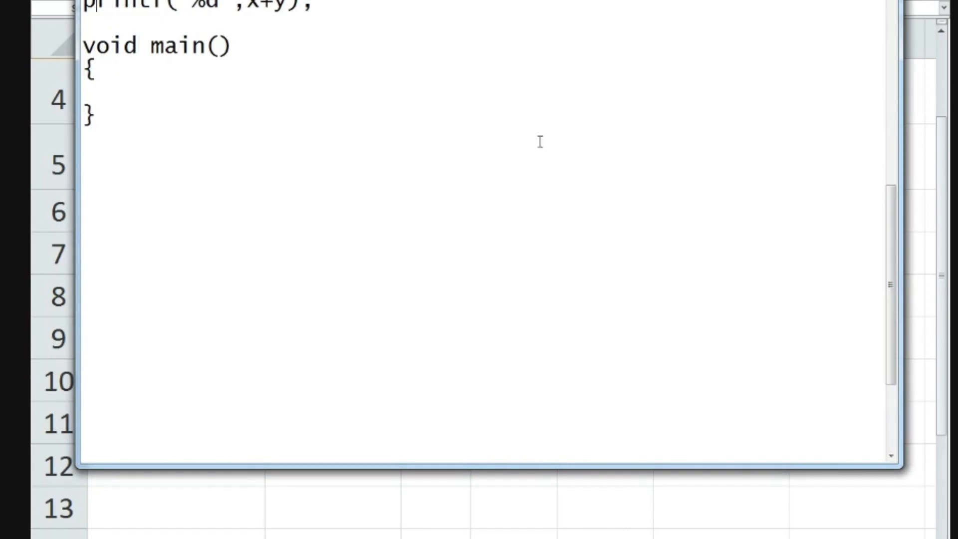
Close the function body below the printf statement with a brace, followed by a blank line.
{"action": "key", "text": "Down"}
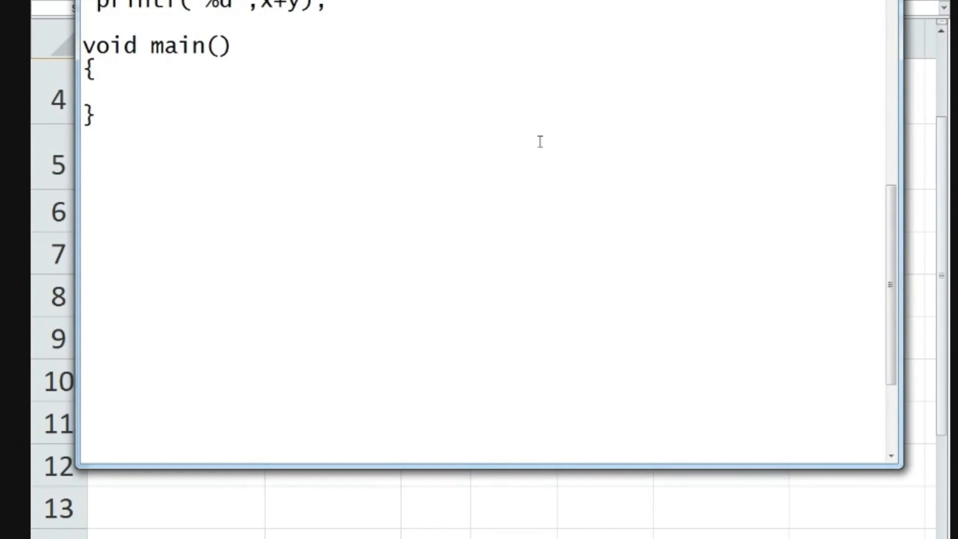
{"action": "type", "text": "}"}
{"action": "key", "text": "Return"}
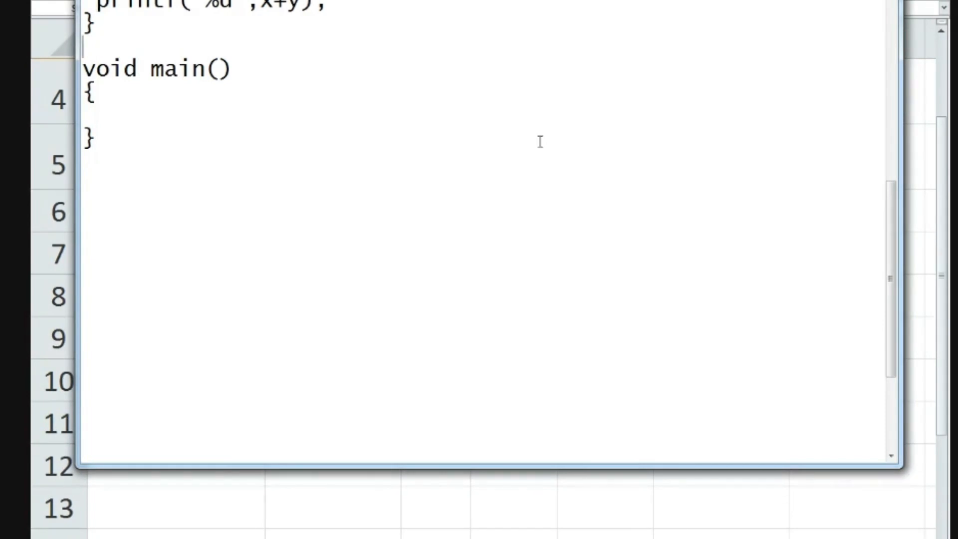
Write the call fun(5,9) inside the body of main.
{"action": "key", "text": "Down"}
{"action": "key", "text": "Down"}
{"action": "key", "text": "Down"}
{"action": "type", "text": "fun("}
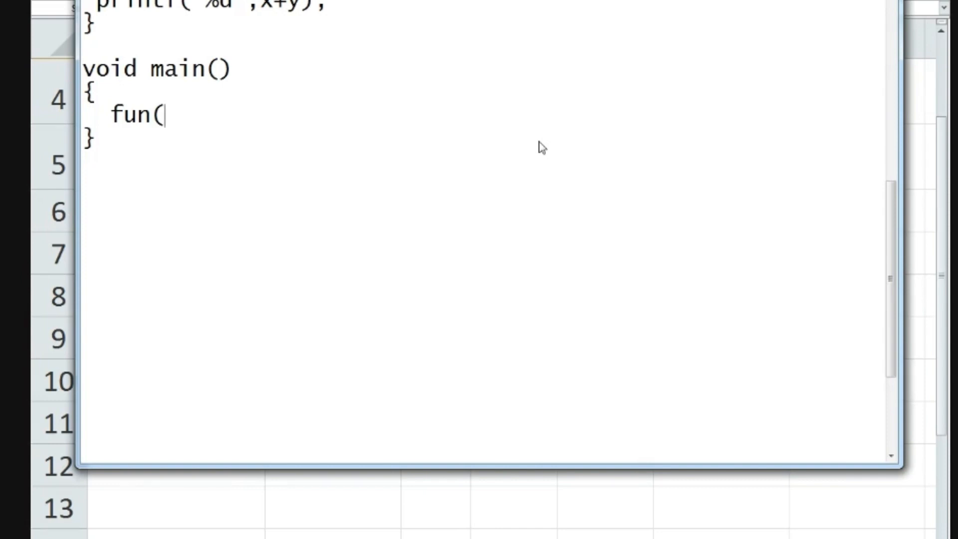
{"action": "type", "text": "5,"}
{"action": "type", "text": "9)"}
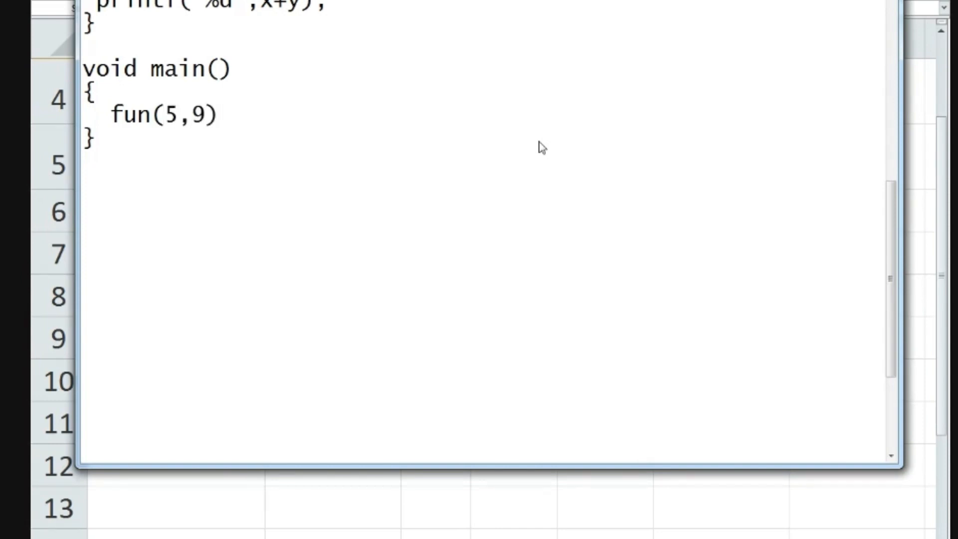
End the fun(5,9) call inside main with a semicolon.
{"action": "type", "text": ";"}
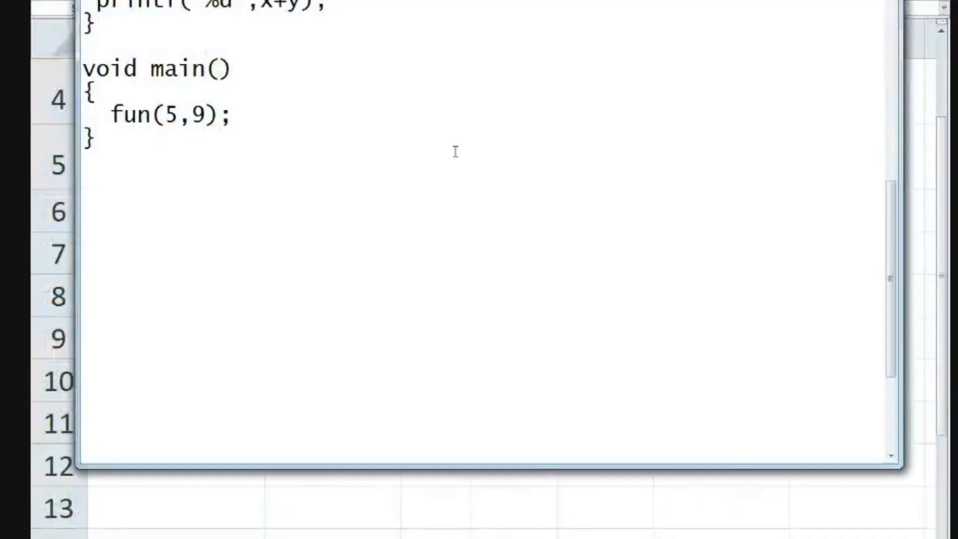
{"action": "scroll", "coordinate": [326, 85], "scroll_direction": "up", "scroll_amount": 3}
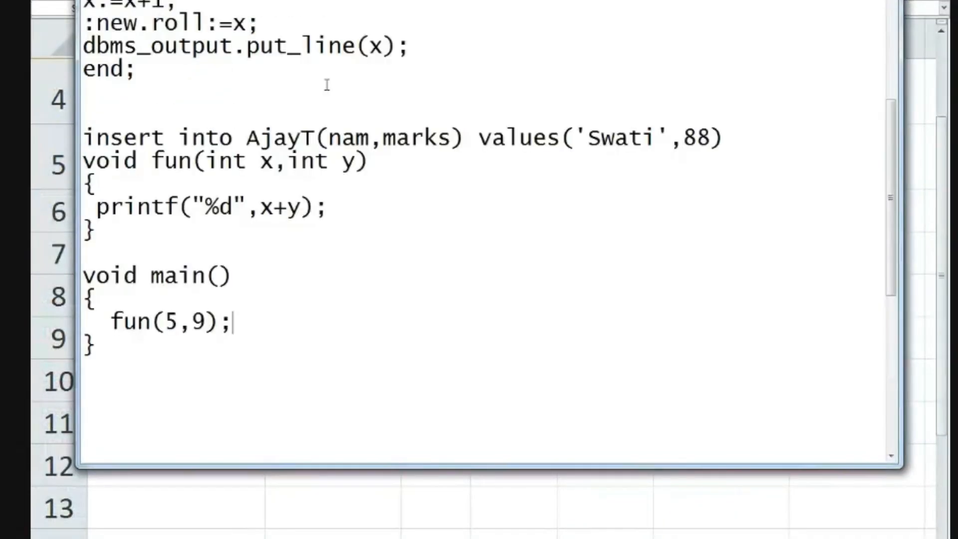
{"action": "scroll", "coordinate": [349, 98], "scroll_direction": "down", "scroll_amount": 6}
{"action": "scroll", "coordinate": [335, 92], "scroll_direction": "up", "scroll_amount": 4}
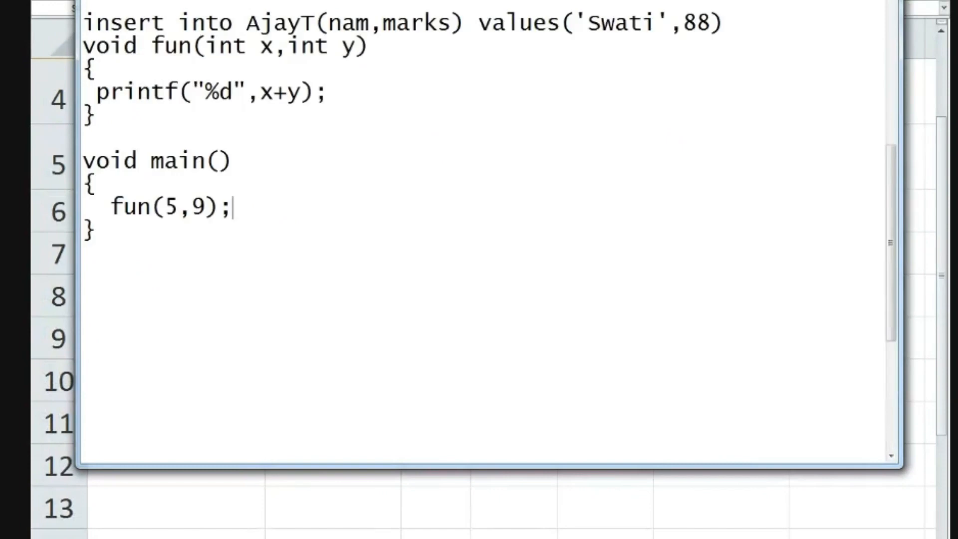
{"action": "scroll", "coordinate": [145, 79], "scroll_direction": "down", "scroll_amount": 1}
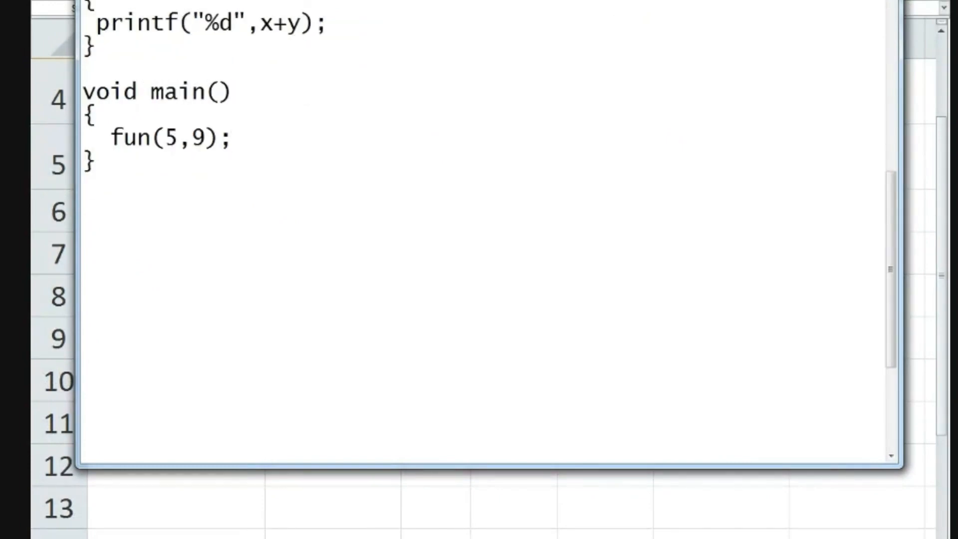
Set the Notepad text's font size to 36.
{"action": "left_click", "coordinate": [366, 120]}
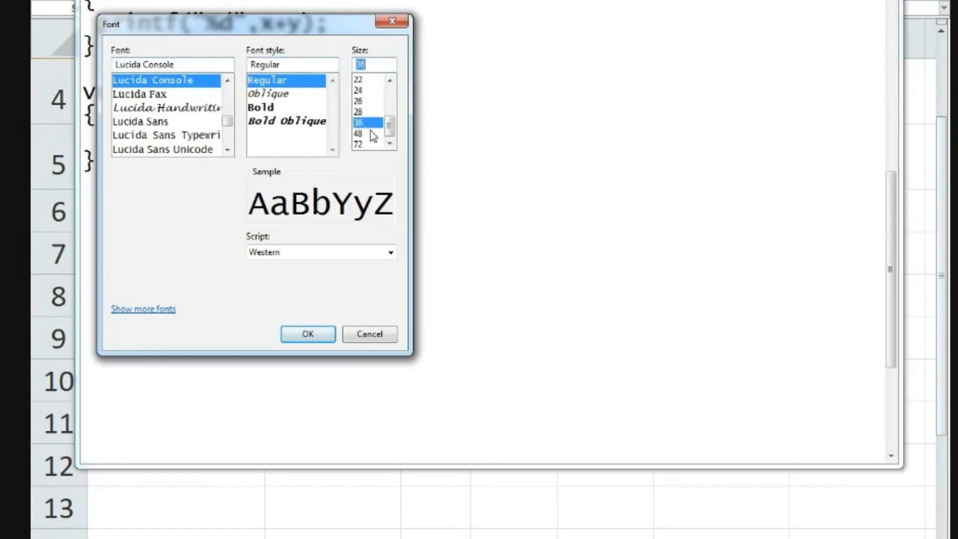
{"action": "left_click", "coordinate": [332, 334]}
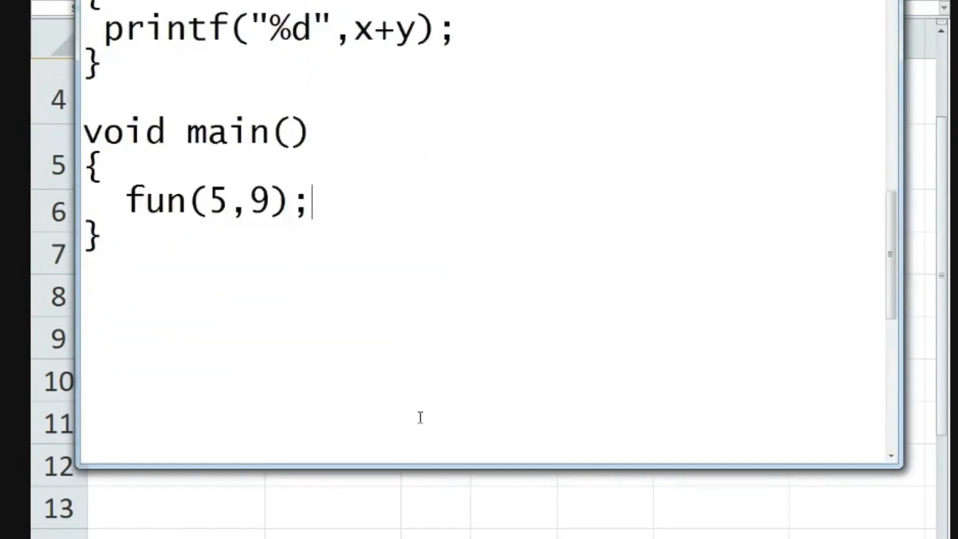
{"action": "scroll", "coordinate": [446, 254], "scroll_direction": "up", "scroll_amount": 1}
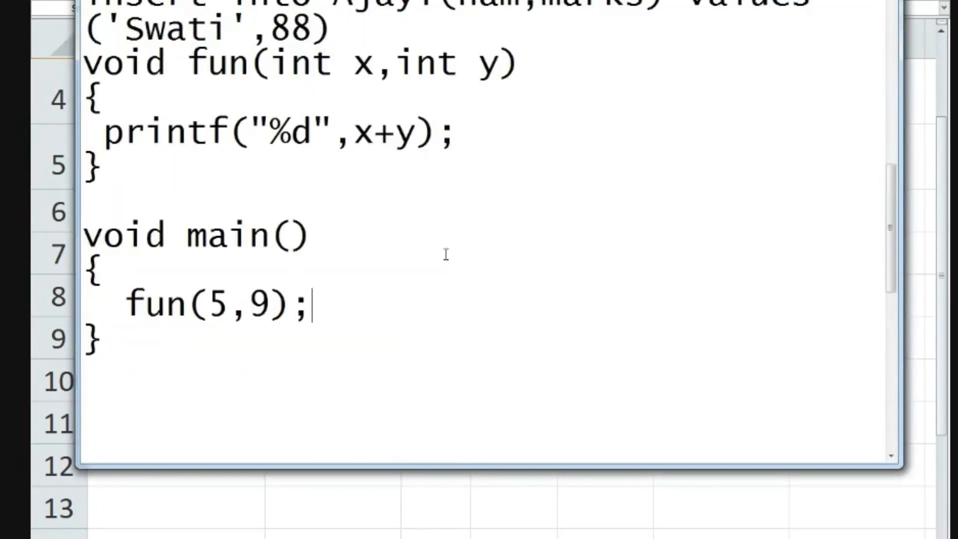
Insert blank lines between the insert into statement and the void fun definition.
{"action": "left_click", "coordinate": [367, 40]}
{"action": "key", "text": "Return"}
{"action": "key", "text": "Return"}
{"action": "key", "text": "Return"}
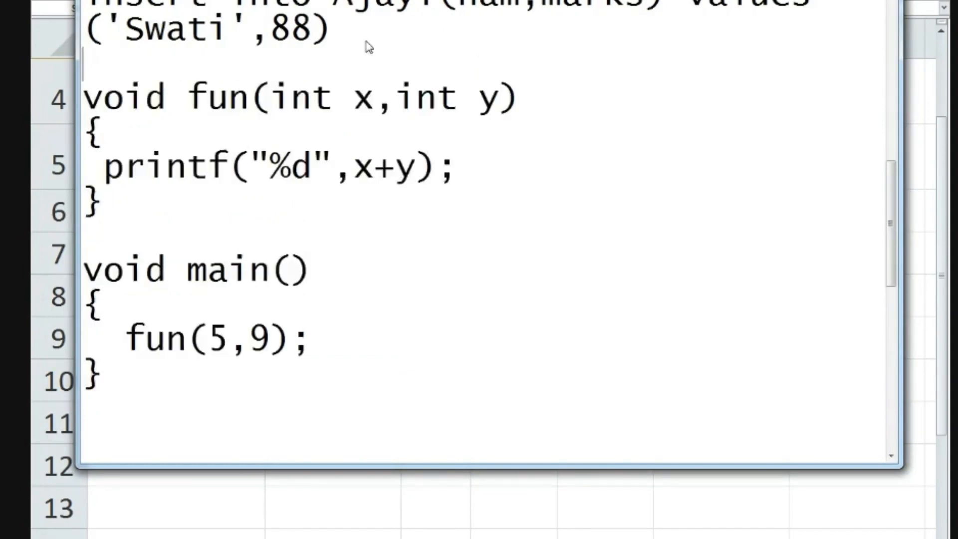
{"action": "scroll", "coordinate": [605, 186], "scroll_direction": "down", "scroll_amount": 1}
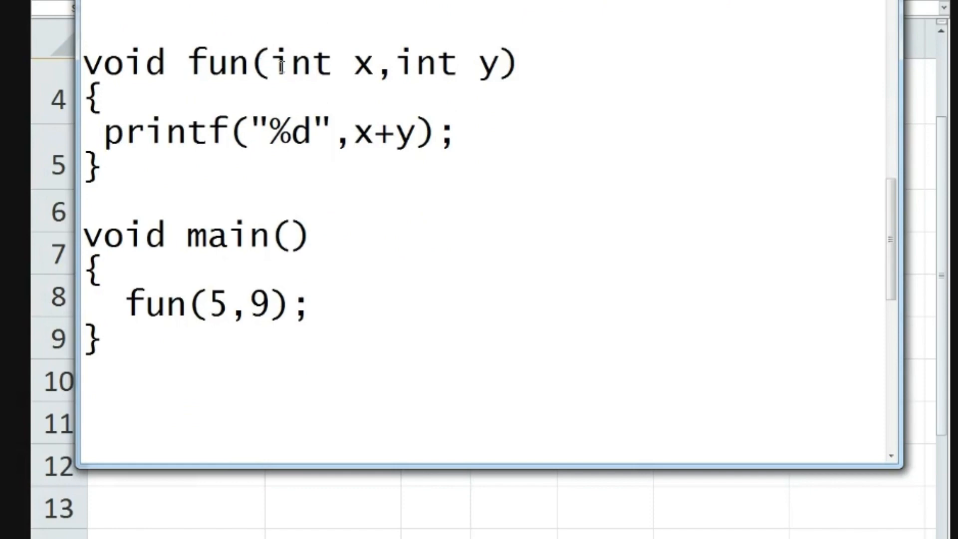
Examine the parameters int x and int y of fun, and the arguments 5 and 9 in its call.
{"action": "left_click_drag", "start_coordinate": [281, 65], "coordinate": [372, 55]}
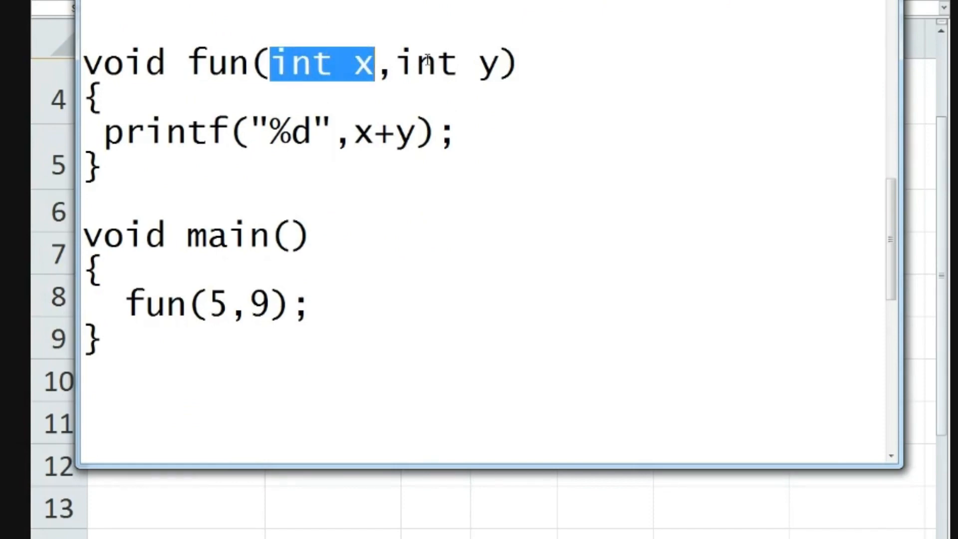
{"action": "left_click", "coordinate": [348, 64]}
{"action": "double_click", "coordinate": [359, 64]}
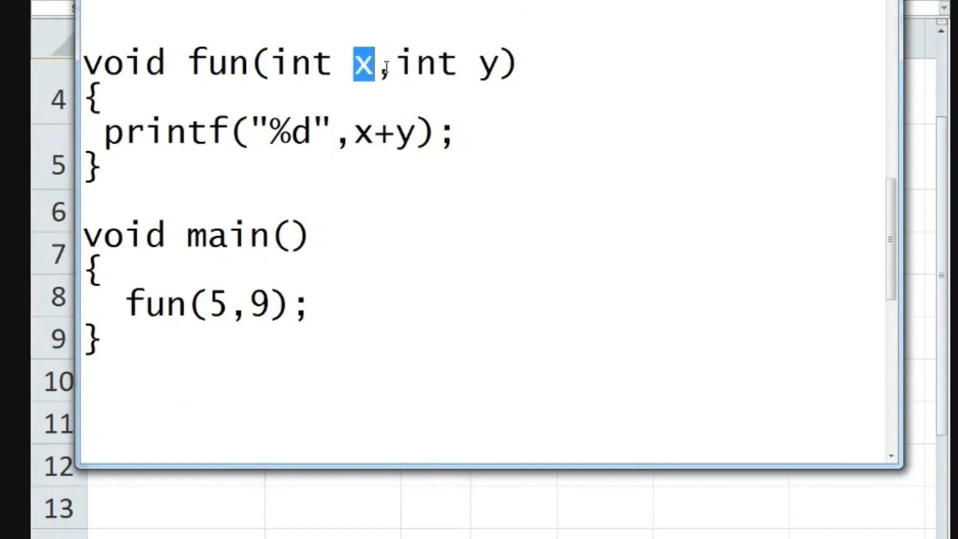
{"action": "double_click", "coordinate": [482, 61]}
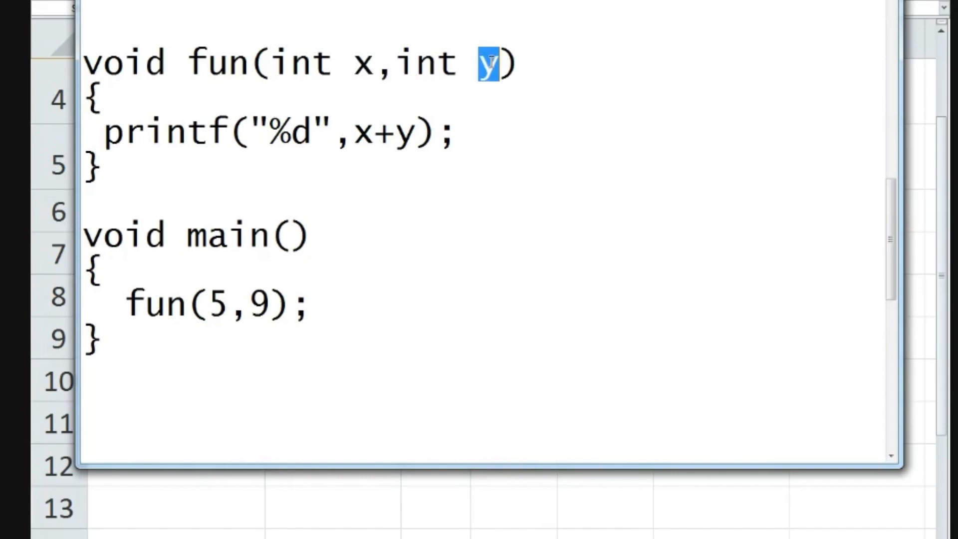
{"action": "double_click", "coordinate": [366, 65]}
{"action": "double_click", "coordinate": [487, 64]}
{"action": "double_click", "coordinate": [215, 305]}
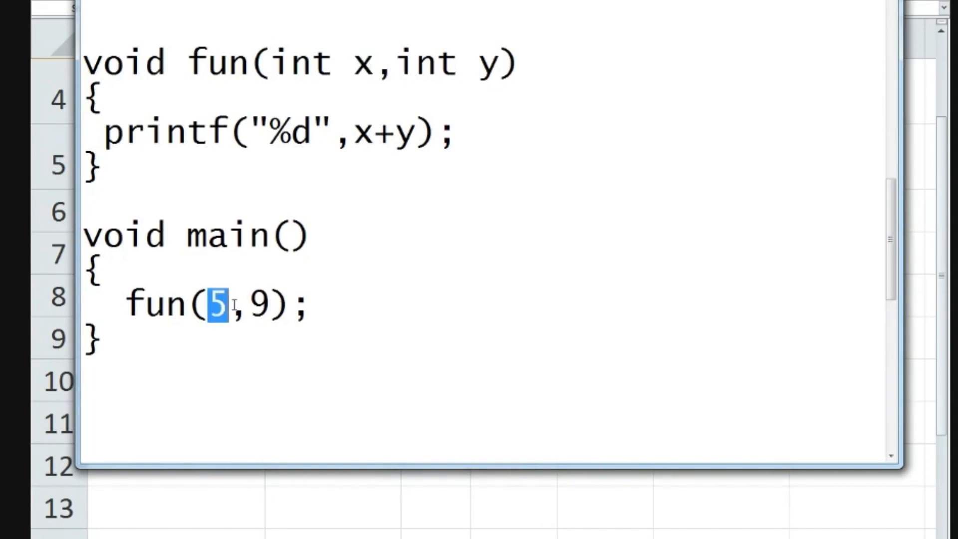
{"action": "double_click", "coordinate": [272, 302]}
Examine main and its call to fun, along with fun's header, name, printf statement and void return type.
{"action": "left_click_drag", "start_coordinate": [85, 235], "coordinate": [339, 339]}
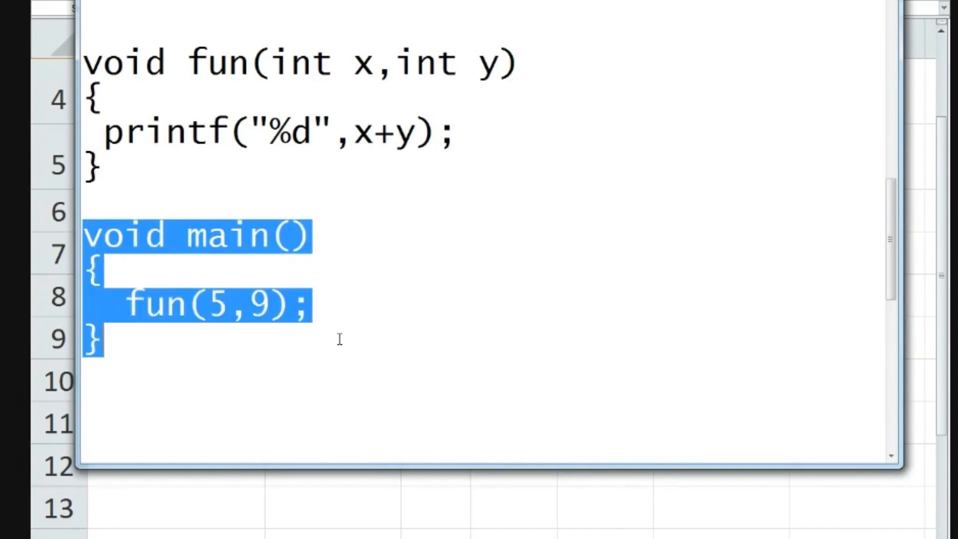
{"action": "left_click", "coordinate": [247, 273]}
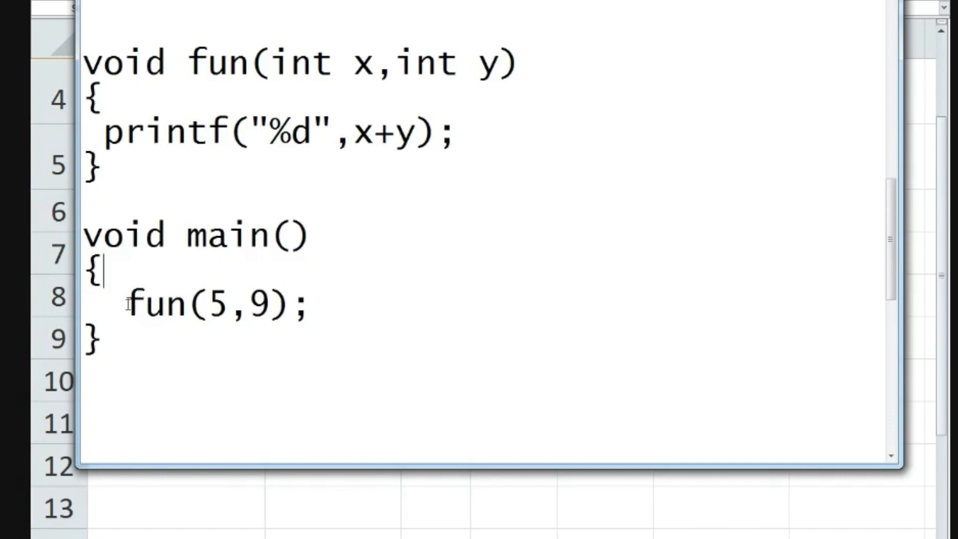
{"action": "left_click_drag", "start_coordinate": [125, 304], "coordinate": [303, 303]}
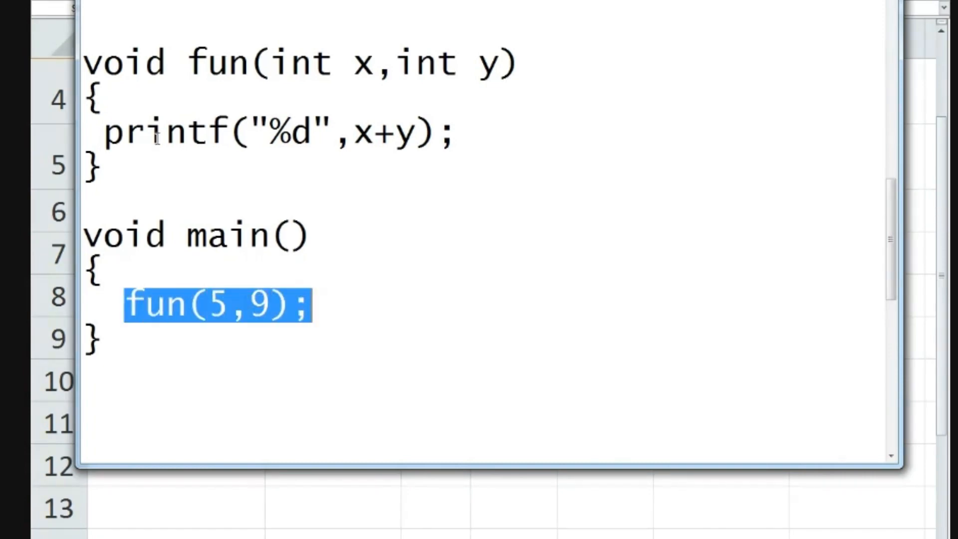
{"action": "left_click_drag", "start_coordinate": [87, 64], "coordinate": [501, 66]}
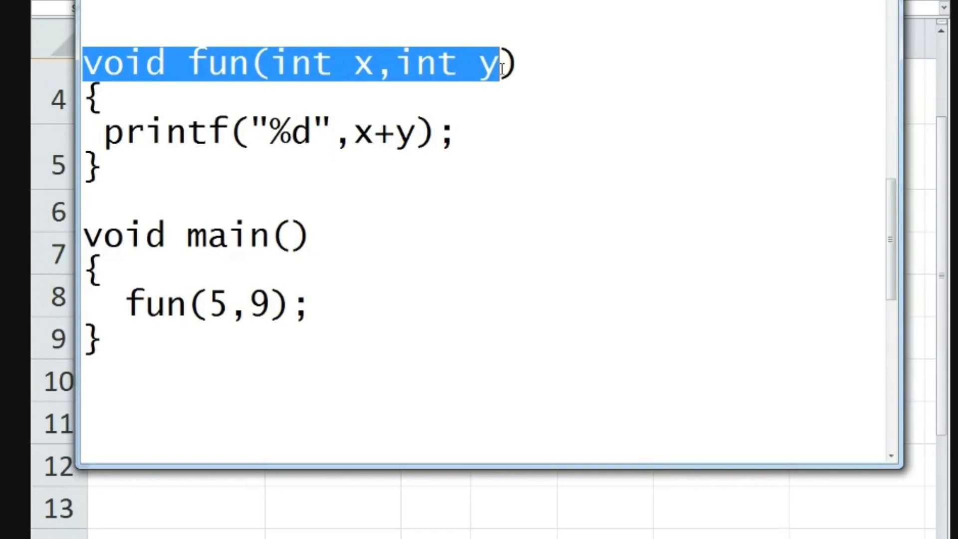
{"action": "left_click", "coordinate": [476, 175]}
{"action": "left_click_drag", "start_coordinate": [188, 64], "coordinate": [243, 59]}
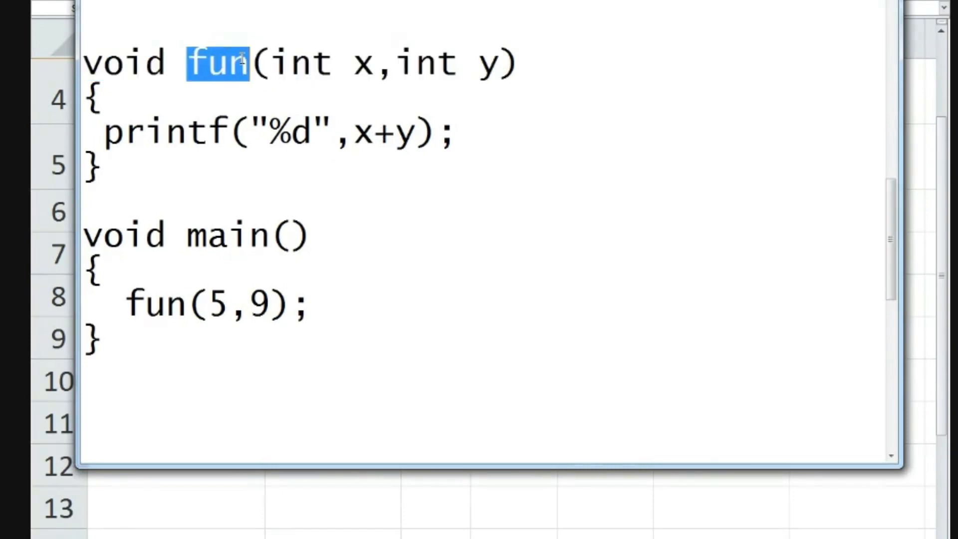
{"action": "left_click", "coordinate": [346, 164]}
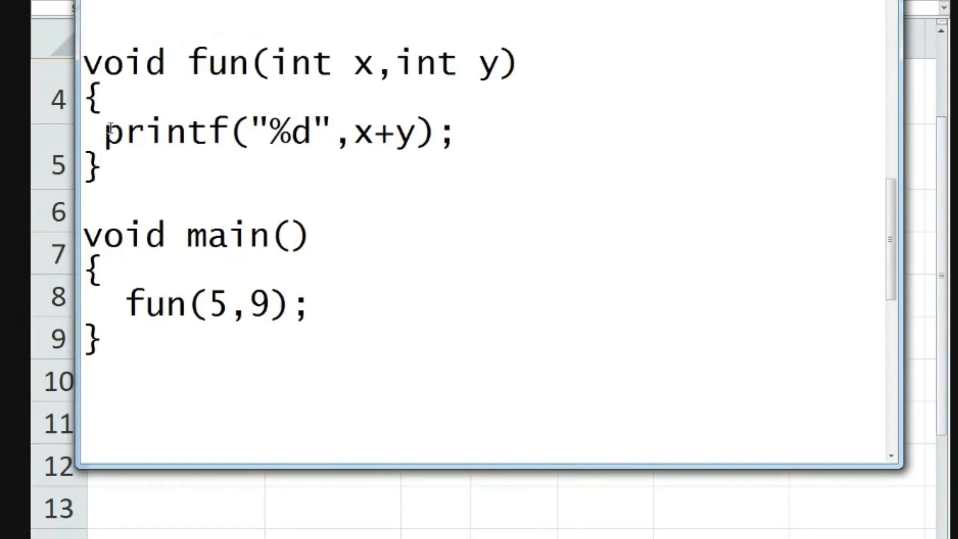
{"action": "left_click_drag", "start_coordinate": [107, 128], "coordinate": [447, 117]}
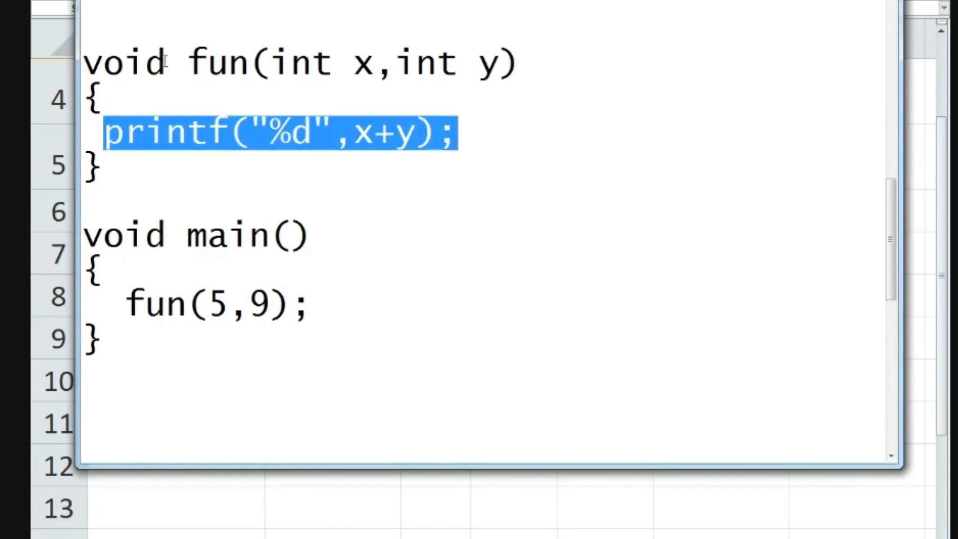
{"action": "left_click_drag", "start_coordinate": [169, 62], "coordinate": [93, 61]}
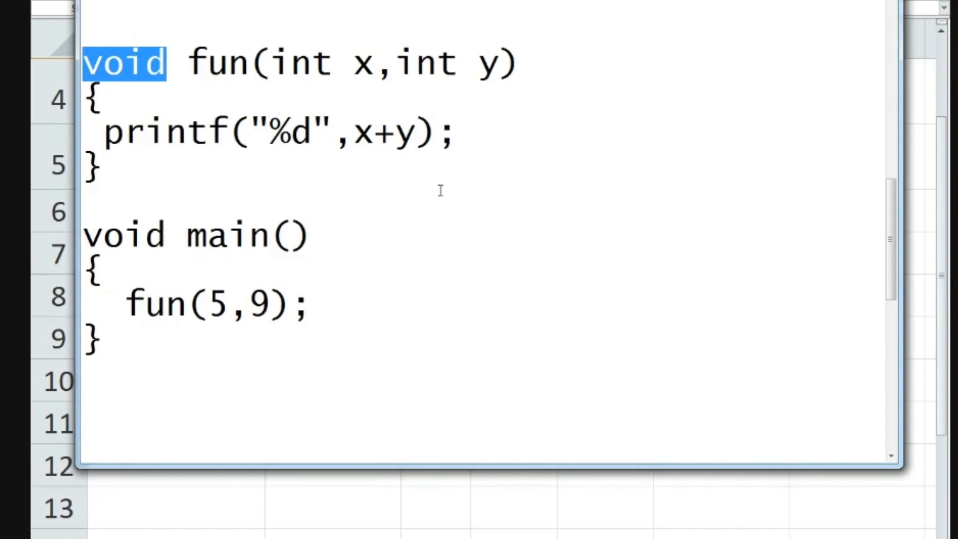
{"action": "left_click", "coordinate": [457, 146]}
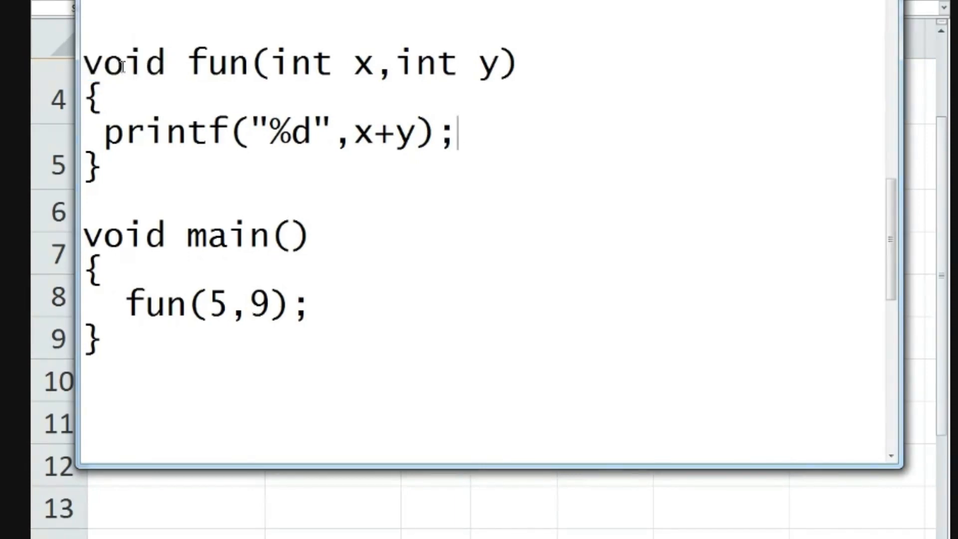
Trace how argument 5 corresponds to parameter x, and how x and y are used in the printf sum.
{"action": "double_click", "coordinate": [218, 302]}
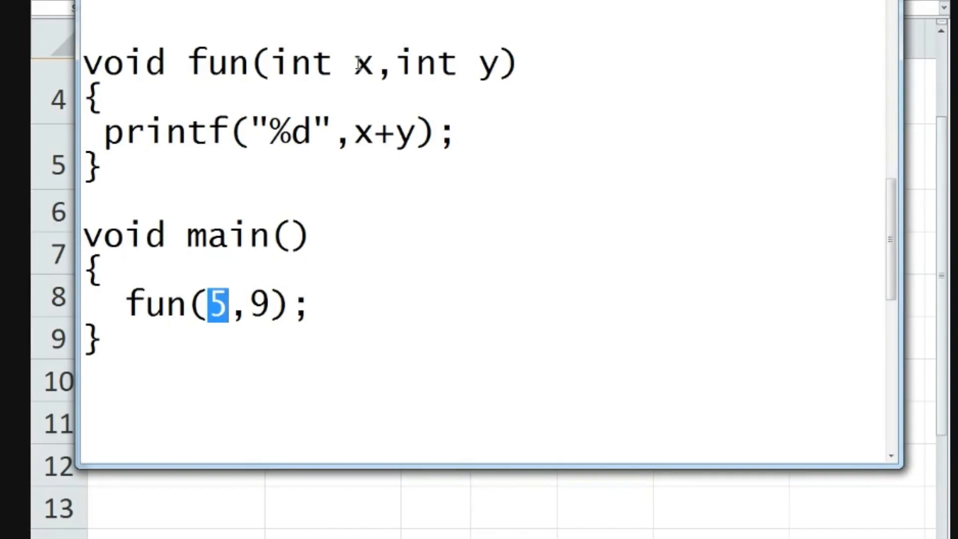
{"action": "double_click", "coordinate": [373, 63]}
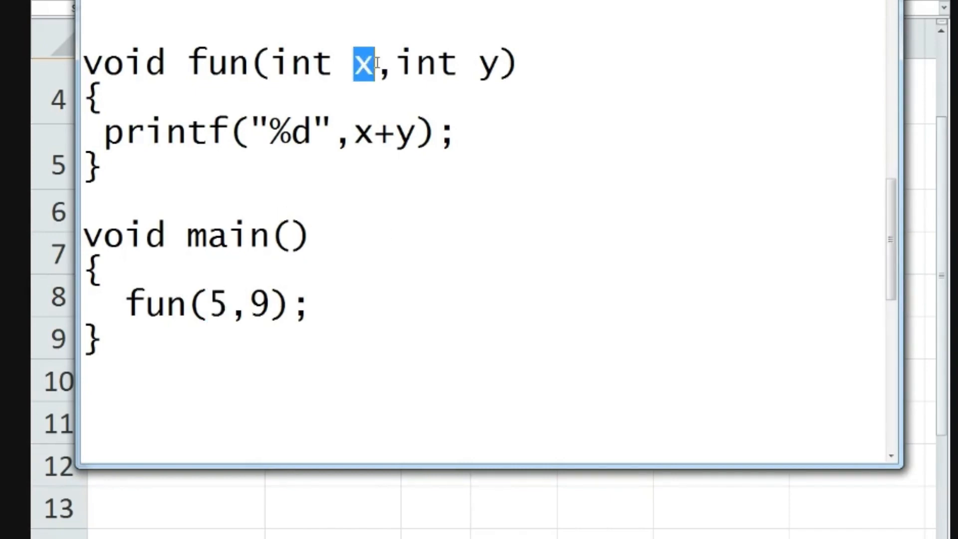
{"action": "left_click", "coordinate": [371, 46]}
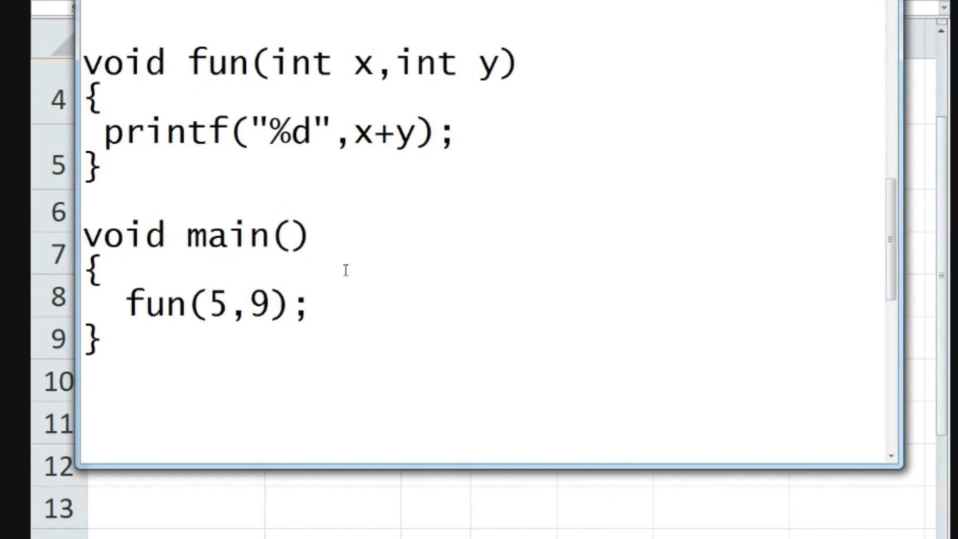
{"action": "left_click_drag", "start_coordinate": [479, 64], "coordinate": [498, 63]}
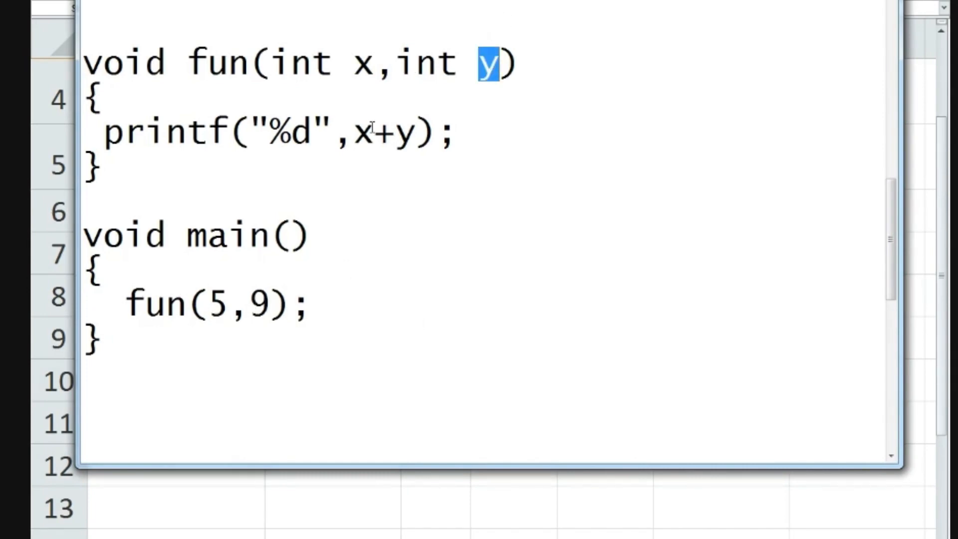
{"action": "left_click_drag", "start_coordinate": [355, 132], "coordinate": [418, 131]}
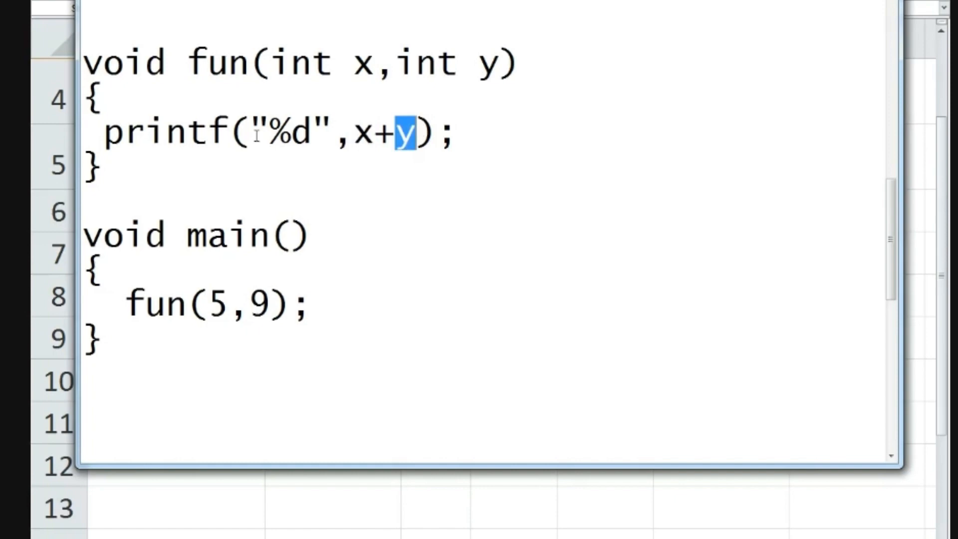
{"action": "left_click", "coordinate": [464, 133]}
Compare the parameters x and y in fun's header with the values passed in the fun(5,9) call.
{"action": "left_click_drag", "start_coordinate": [354, 64], "coordinate": [375, 64]}
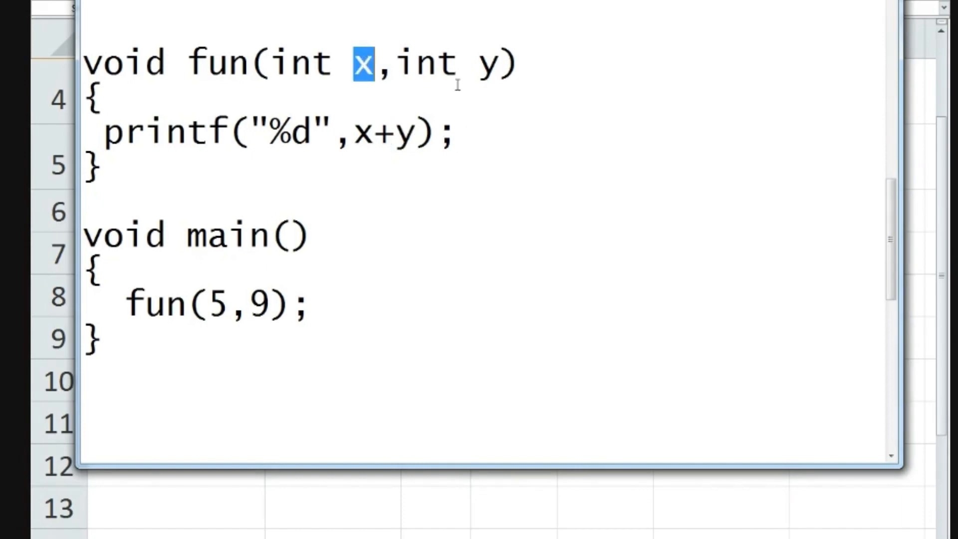
{"action": "left_click_drag", "start_coordinate": [479, 61], "coordinate": [493, 59]}
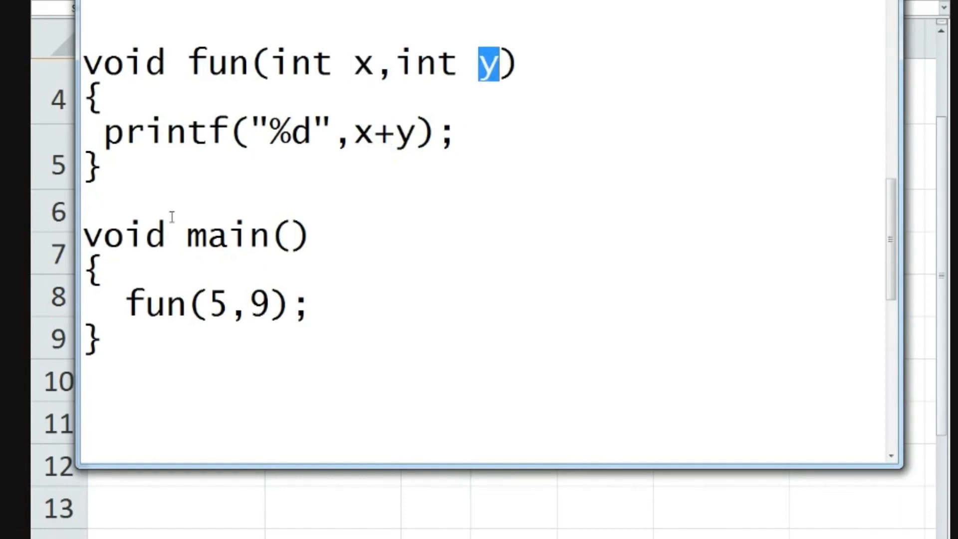
{"action": "left_click_drag", "start_coordinate": [211, 301], "coordinate": [270, 303]}
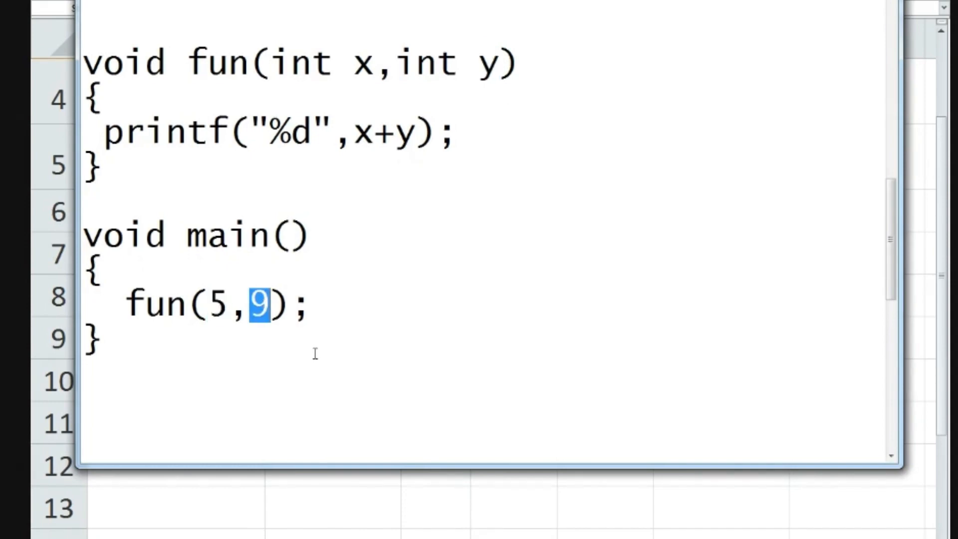
{"action": "left_click", "coordinate": [274, 305]}
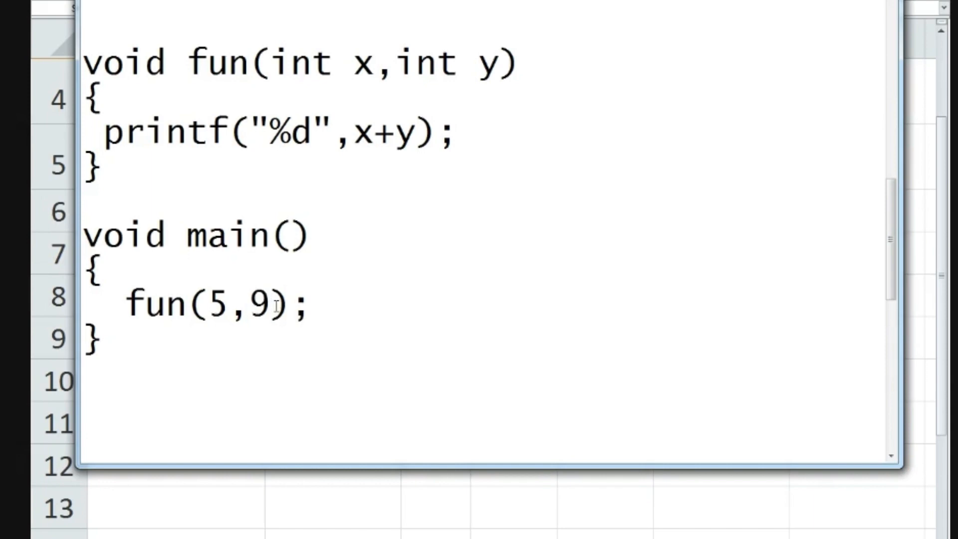
{"action": "left_click_drag", "start_coordinate": [351, 64], "coordinate": [375, 64]}
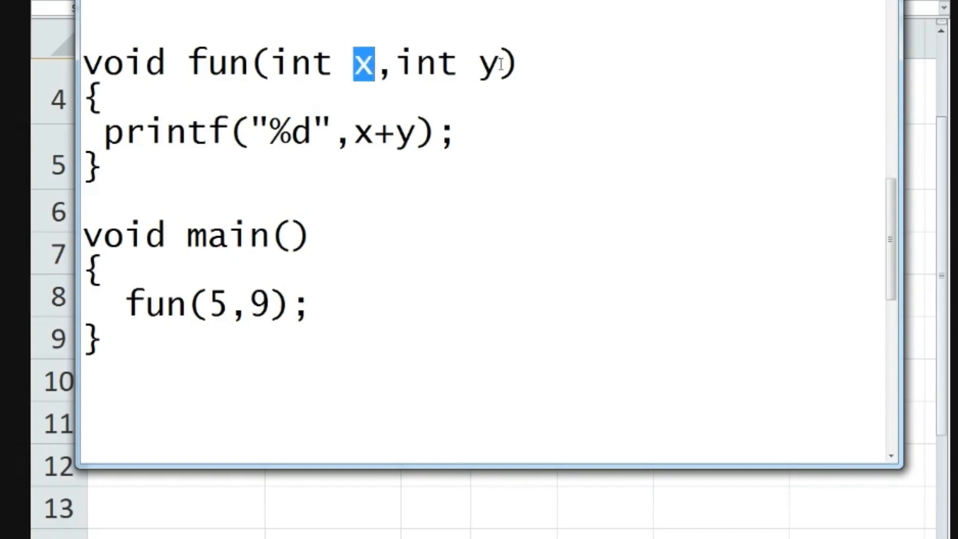
{"action": "left_click", "coordinate": [485, 63]}
{"action": "double_click", "coordinate": [490, 63]}
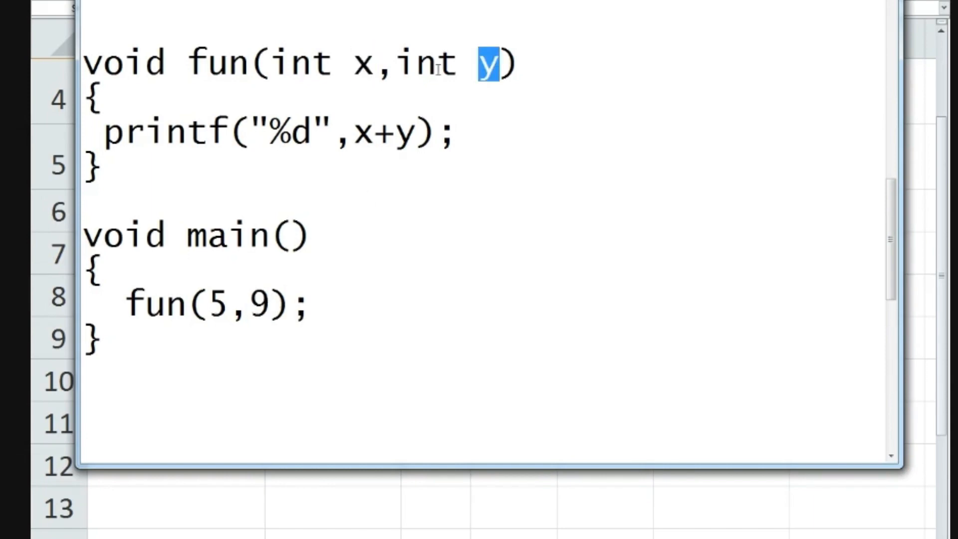
{"action": "double_click", "coordinate": [360, 64]}
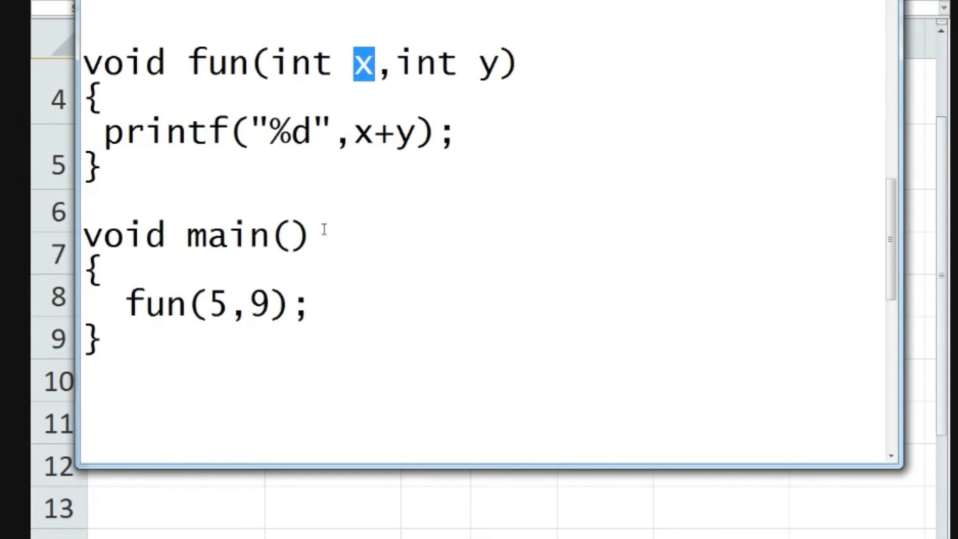
{"action": "left_click", "coordinate": [315, 258]}
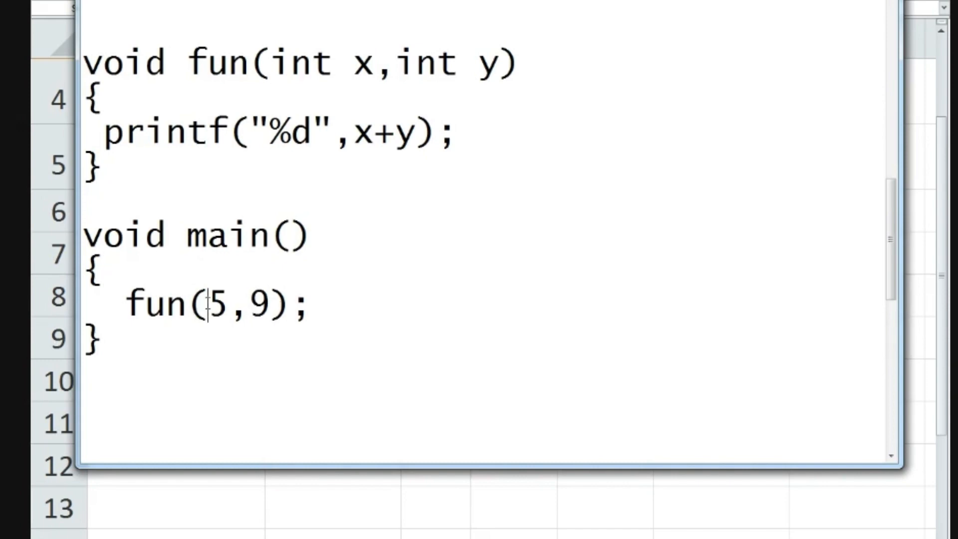
Match the arguments 5,9 in main's call to fun with the x and y parameters in its definition.
{"action": "left_click_drag", "start_coordinate": [208, 305], "coordinate": [265, 301]}
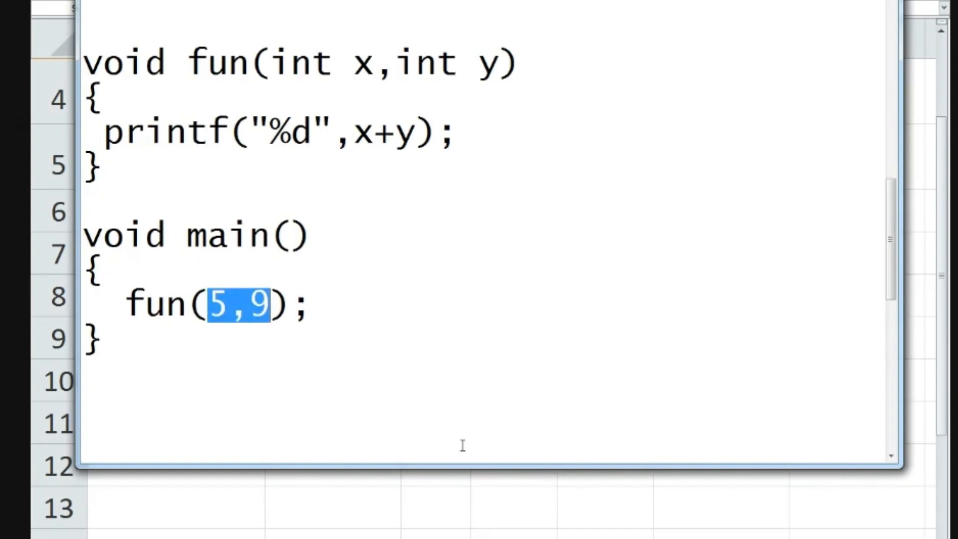
{"action": "left_click", "coordinate": [235, 331]}
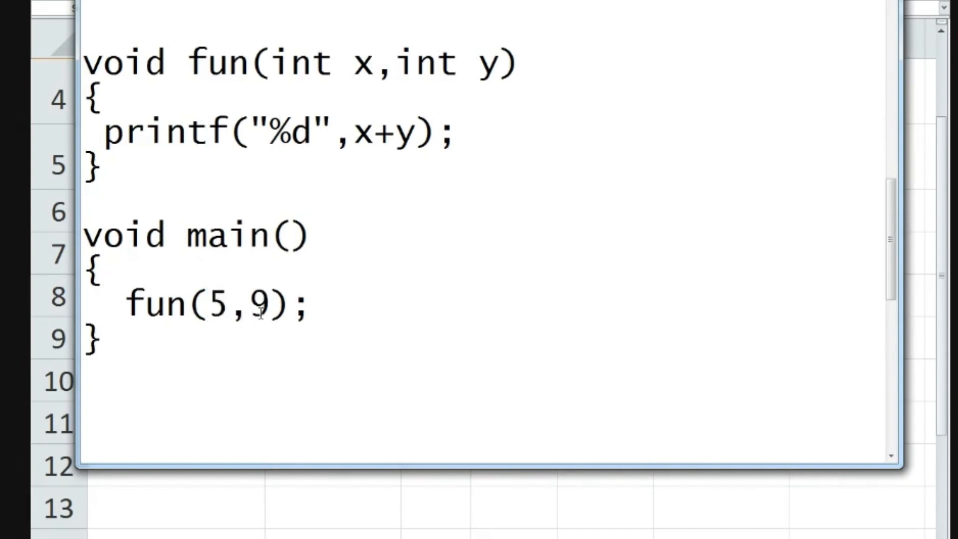
{"action": "left_click_drag", "start_coordinate": [350, 52], "coordinate": [370, 55]}
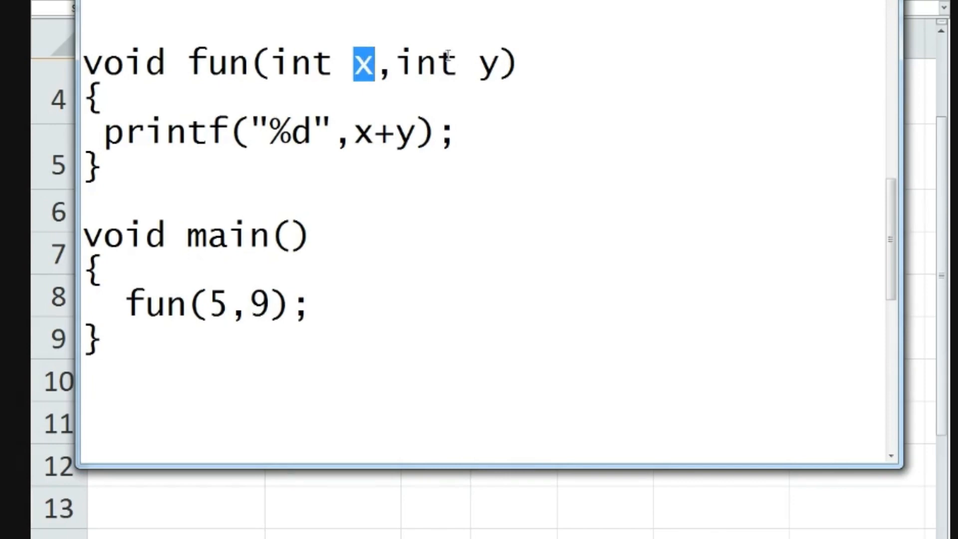
{"action": "left_click_drag", "start_coordinate": [479, 66], "coordinate": [499, 67]}
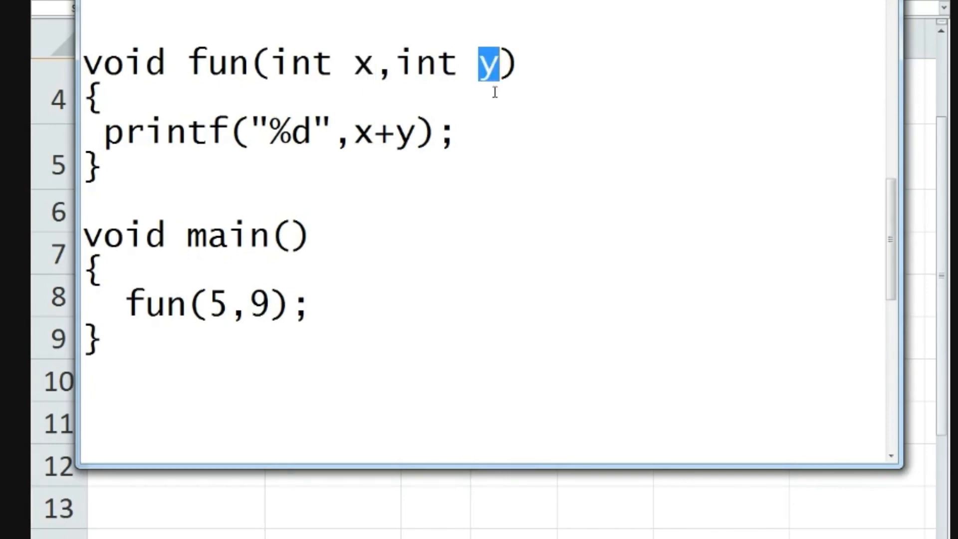
{"action": "left_click", "coordinate": [358, 49]}
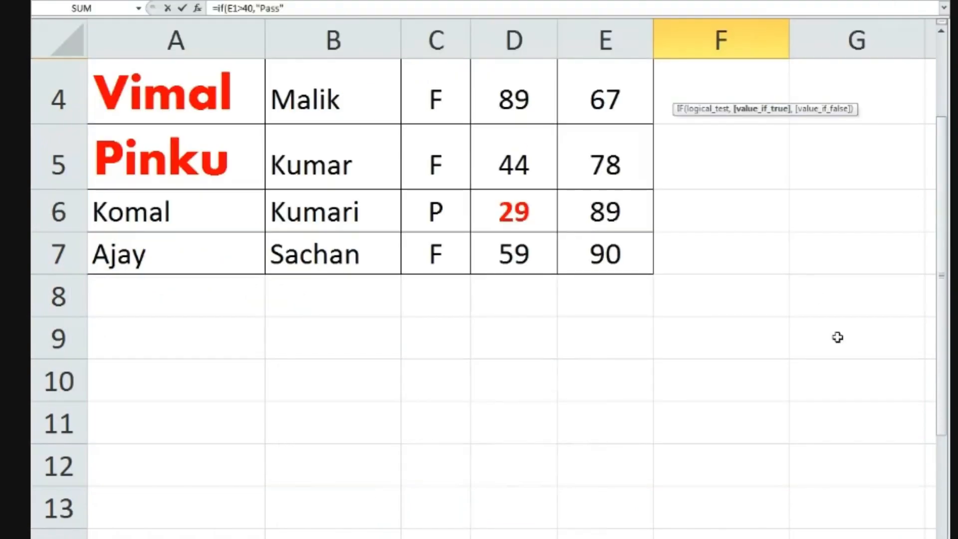
Return to Excel, review the E1>40 logical test in cell F1, and discard the unfinished IF formula.
{"action": "scroll", "coordinate": [838, 335], "scroll_direction": "up", "scroll_amount": 1}
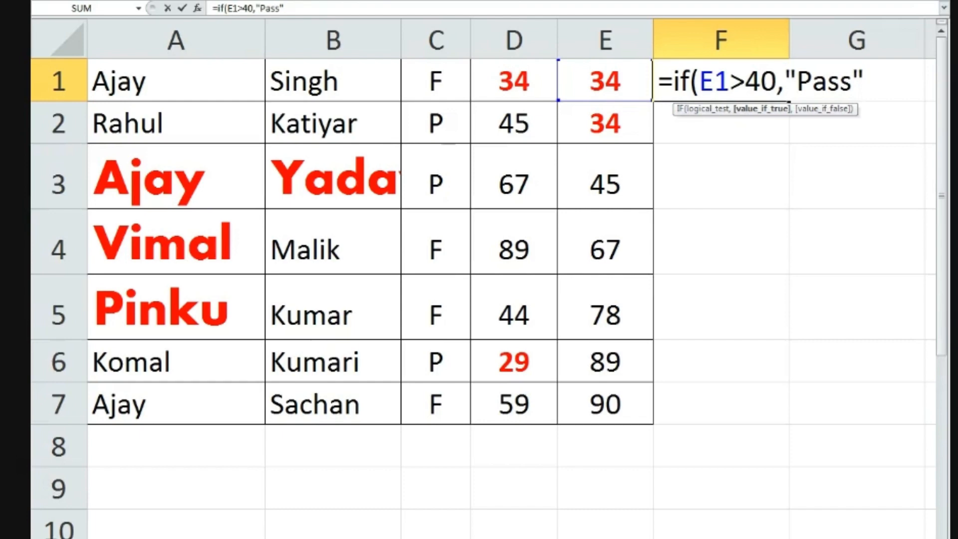
{"action": "scroll", "coordinate": [494, 279], "scroll_direction": "right", "scroll_amount": 1}
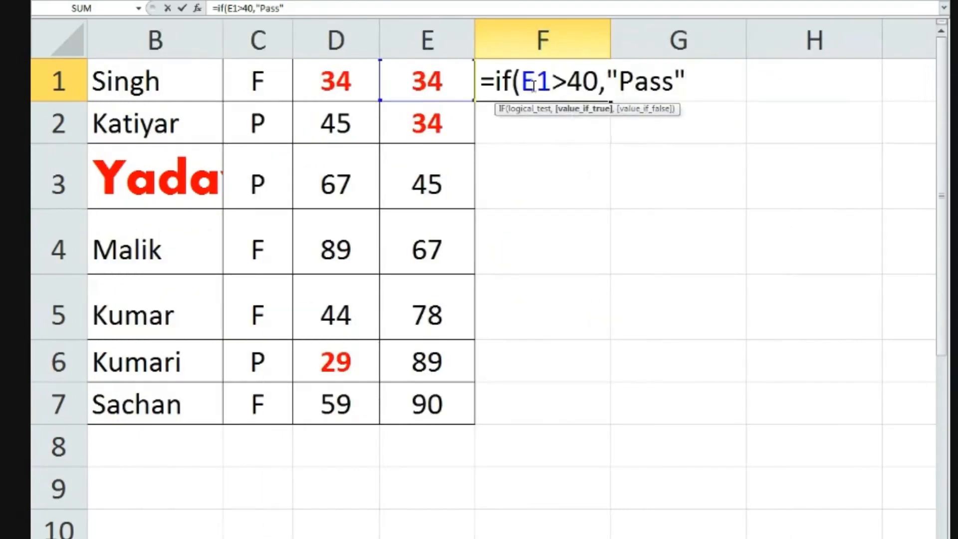
{"action": "left_click_drag", "start_coordinate": [523, 83], "coordinate": [597, 82]}
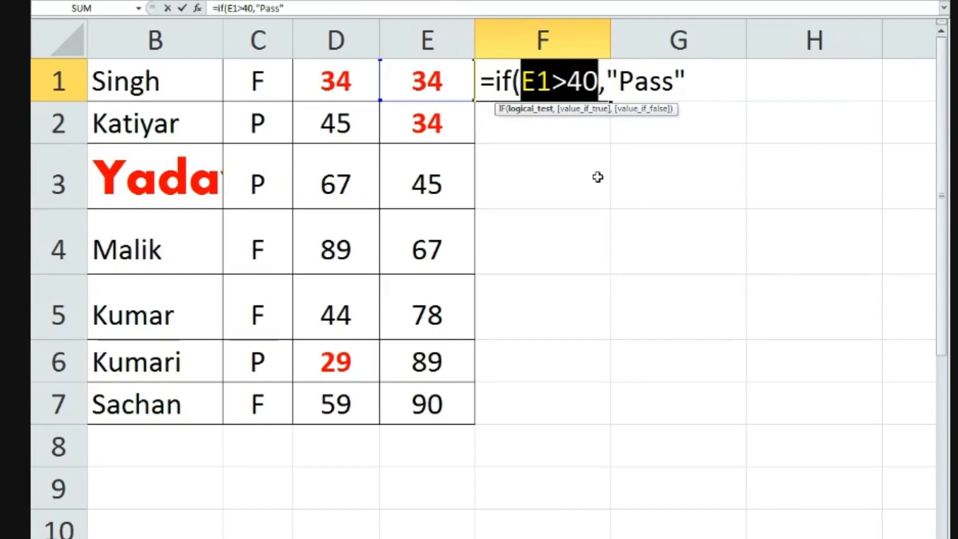
{"action": "key", "text": "Escape"}
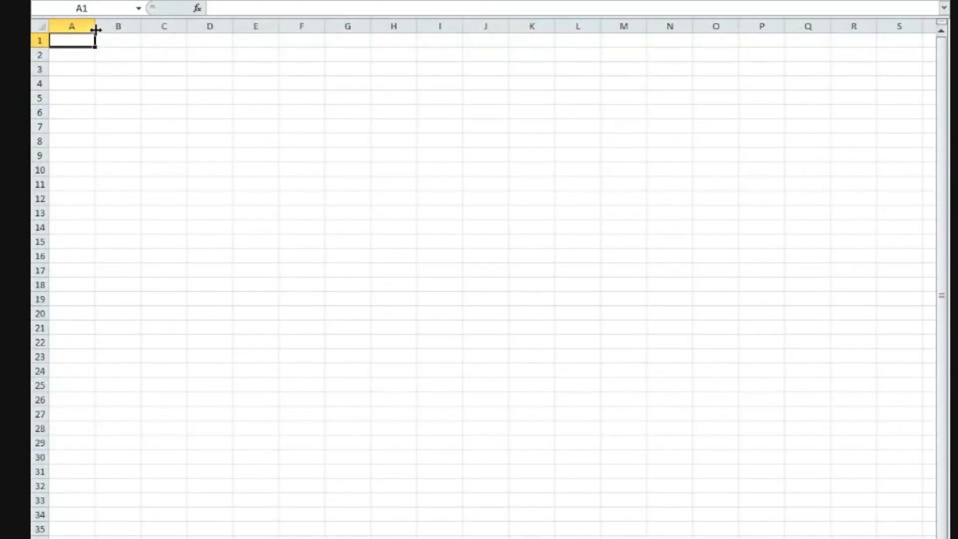
On the blank worksheet, widen column A to about twice its width.
{"action": "left_click_drag", "start_coordinate": [96, 30], "coordinate": [150, 30]}
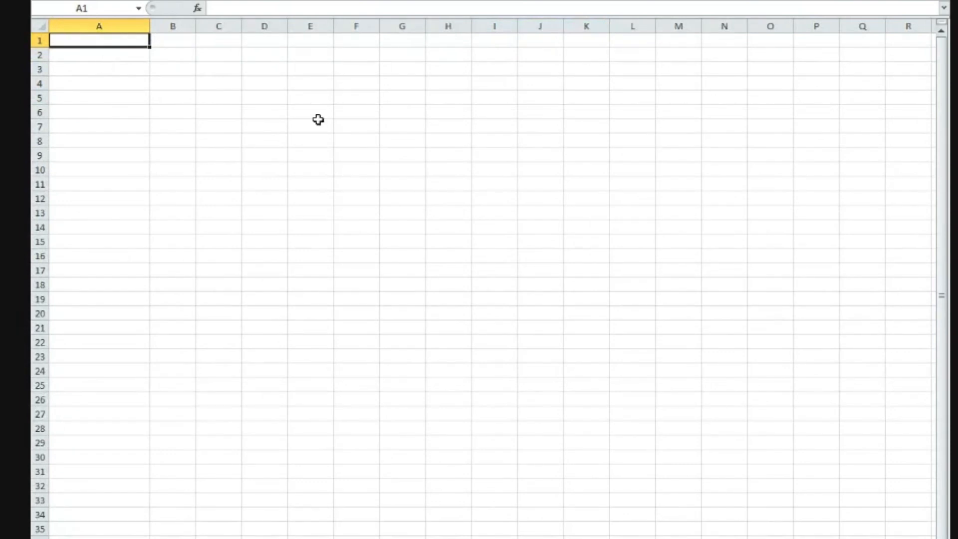
{"action": "left_click", "coordinate": [304, 84]}
{"action": "double_click", "coordinate": [304, 84]}
{"action": "left_click", "coordinate": [303, 66]}
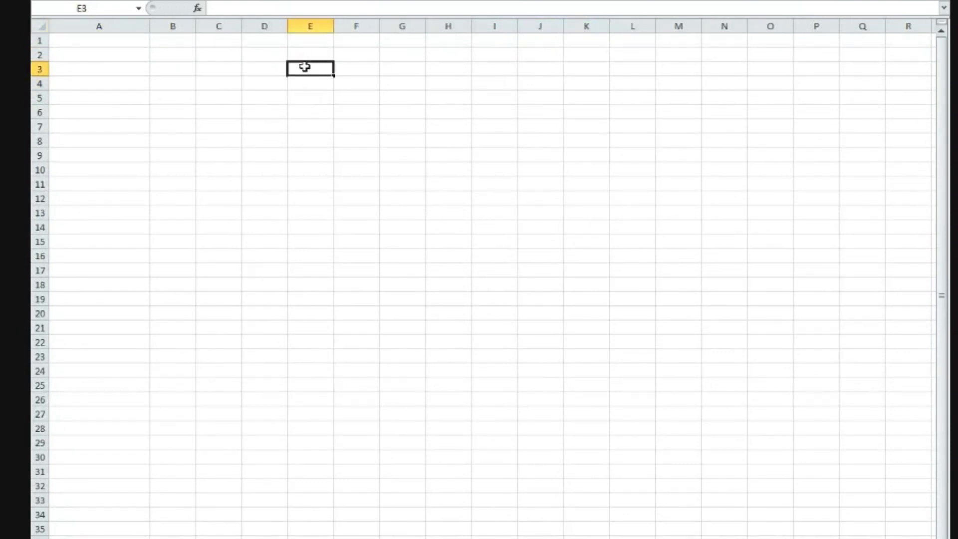
{"action": "double_click", "coordinate": [305, 67]}
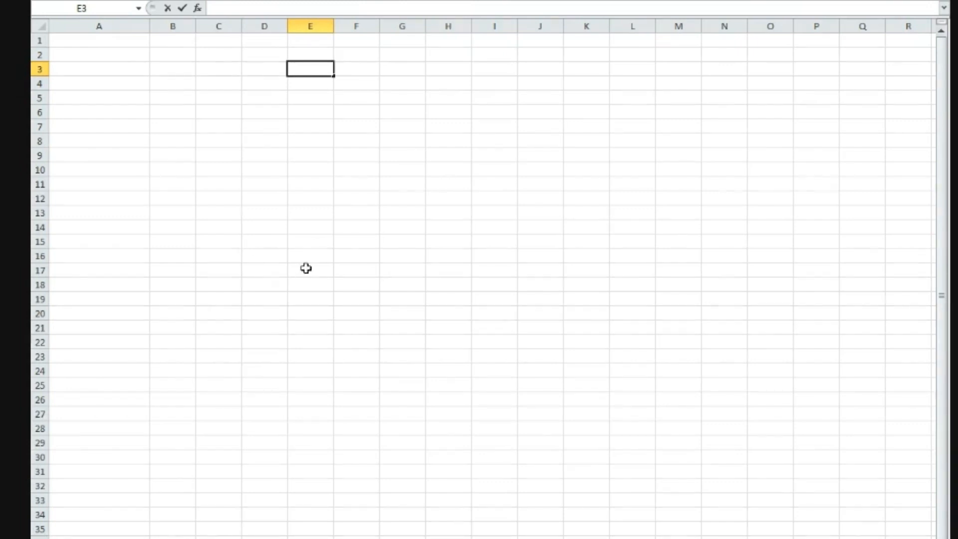
{"action": "left_click", "coordinate": [346, 289]}
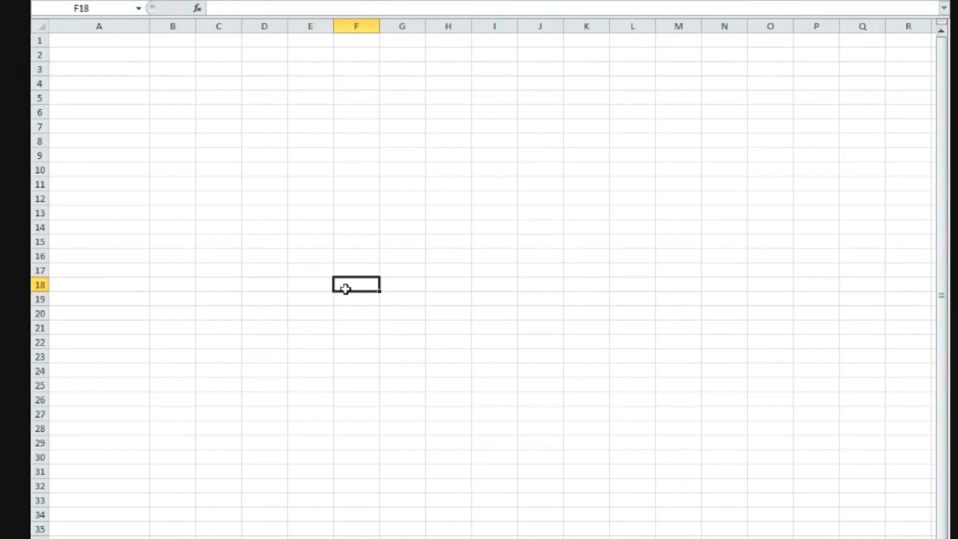
Start an IF formula in cell C4 of the blank sheet with Sheet1's cell E1 as its logical test.
{"action": "scroll", "coordinate": [359, 225], "scroll_direction": "up", "scroll_amount": 5, "text": "ctrl"}
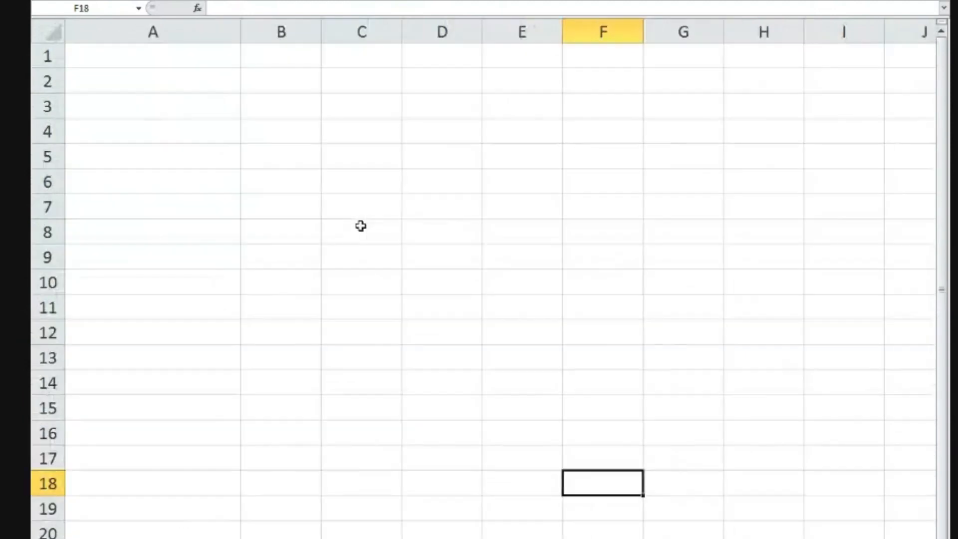
{"action": "left_click", "coordinate": [375, 125]}
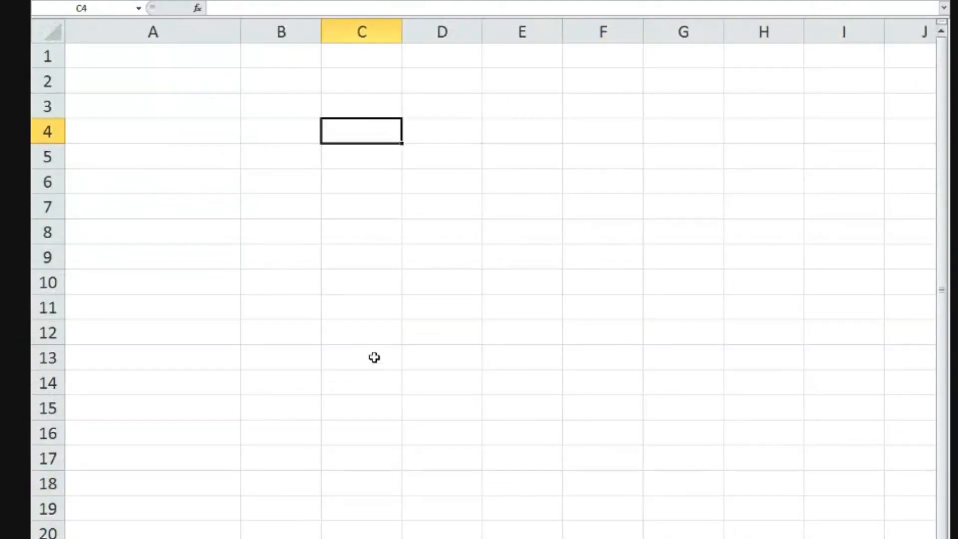
{"action": "type", "text": "="}
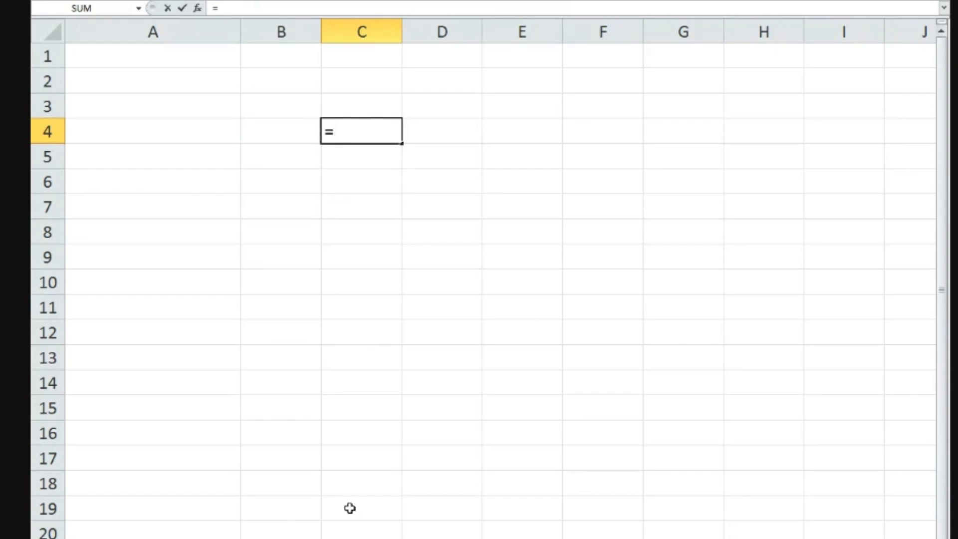
{"action": "type", "text": "if("}
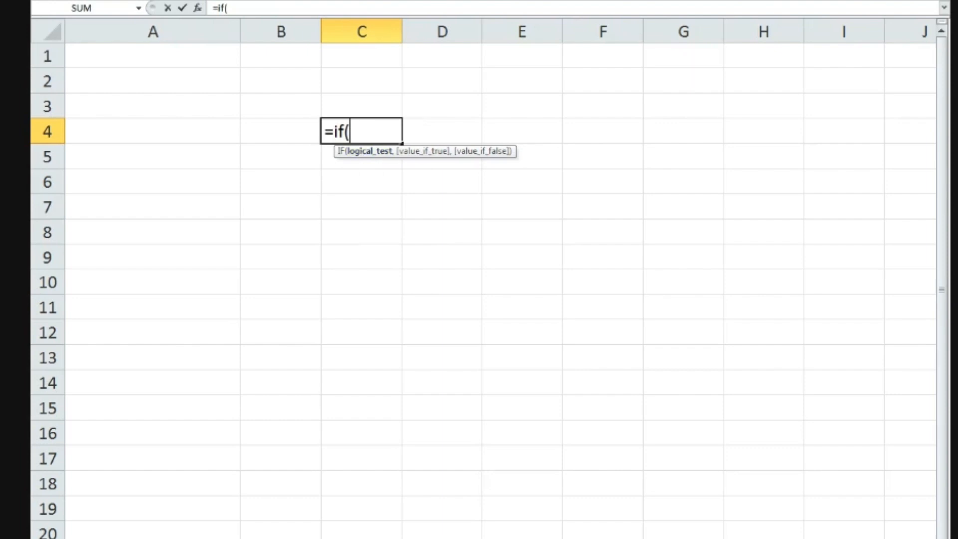
{"action": "key", "text": "ctrl+Page_Up"}
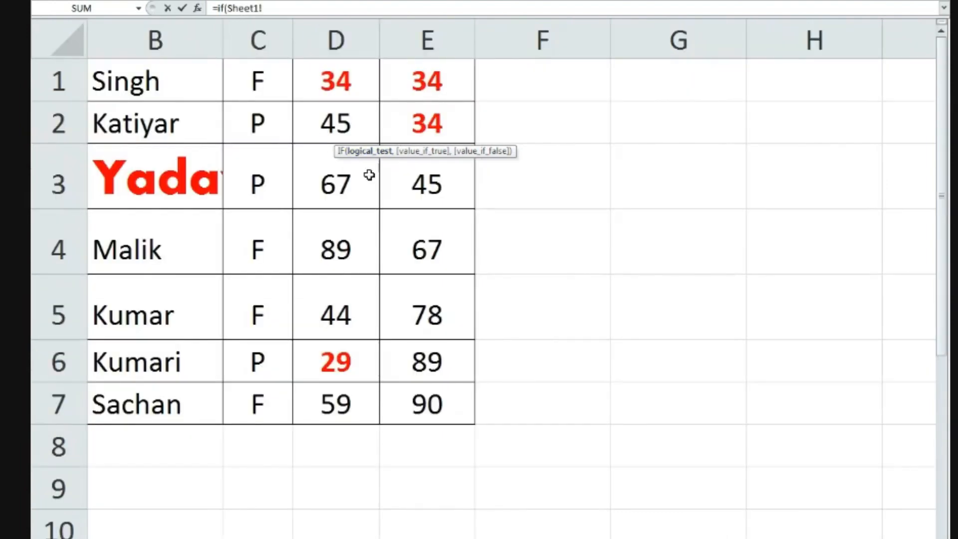
{"action": "left_click", "coordinate": [435, 82]}
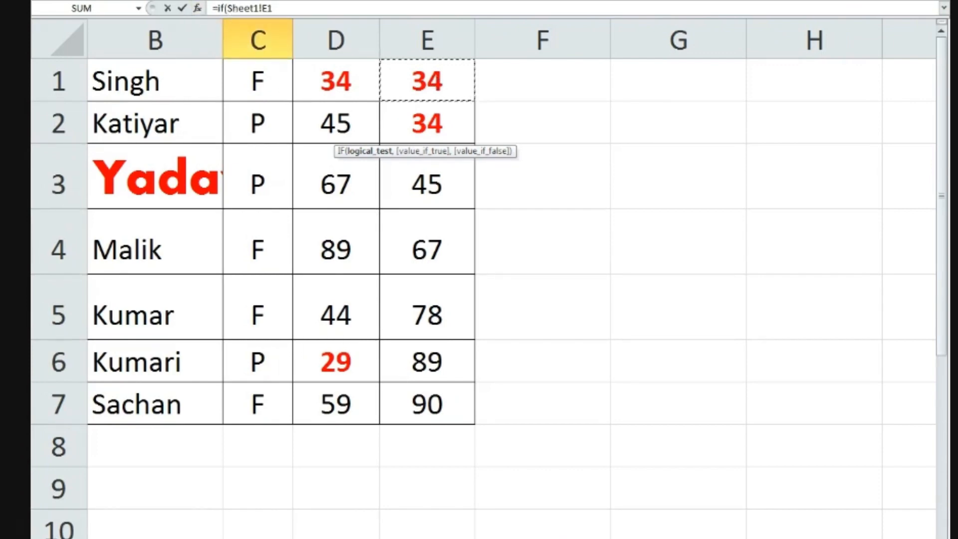
Use Magnifier to inspect the Sheet1!E1 reference at 200%, restore 100%, and move the Magnifier window clear of the formula.
{"action": "key", "text": "super"}
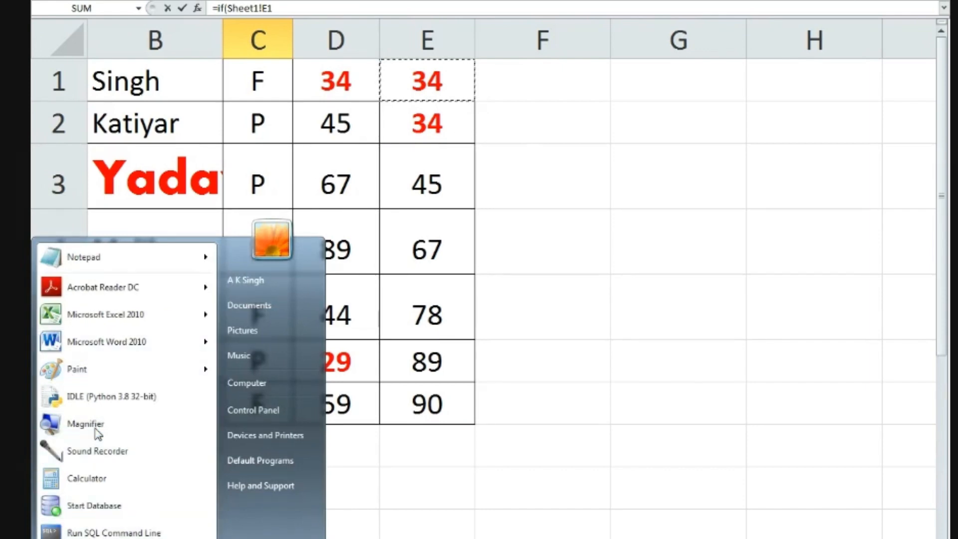
{"action": "left_click", "coordinate": [96, 430]}
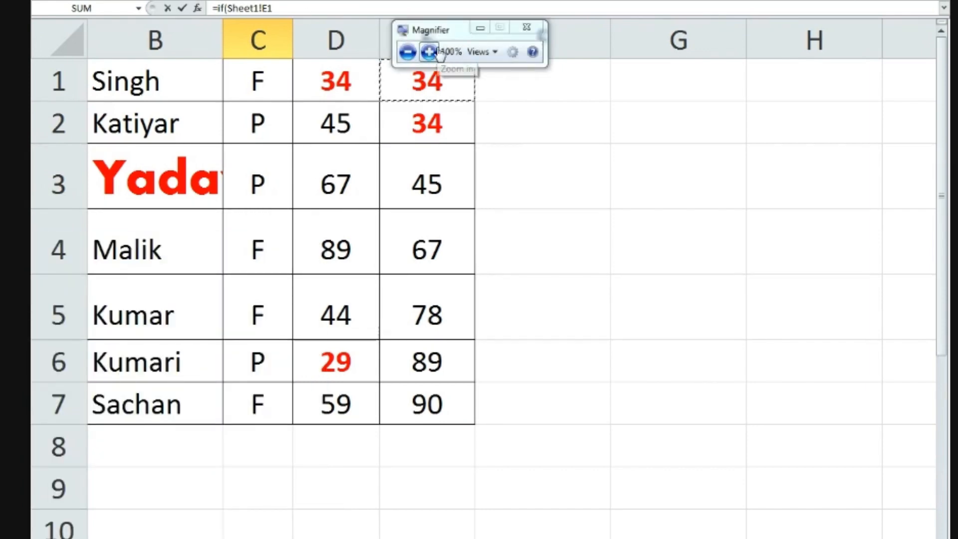
{"action": "left_click", "coordinate": [434, 52]}
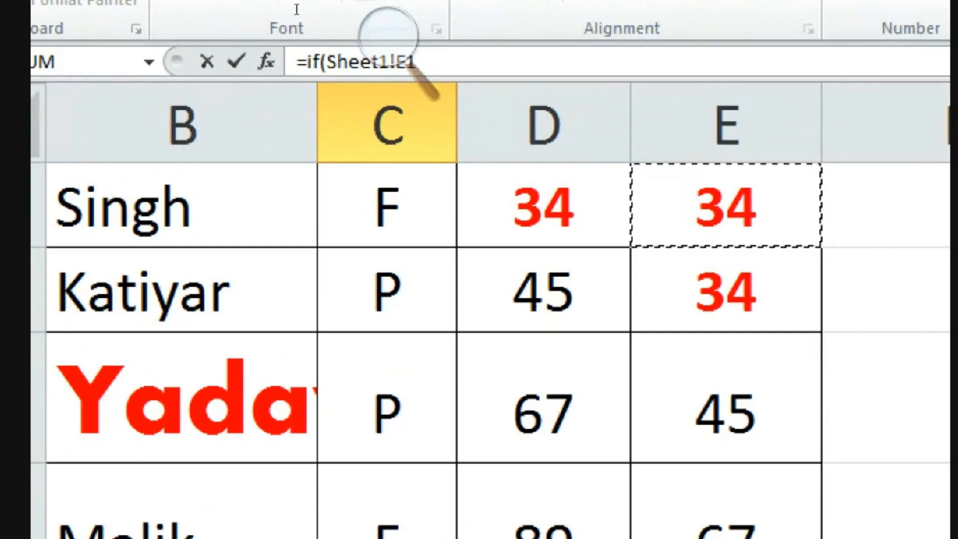
{"action": "left_click", "coordinate": [255, 11]}
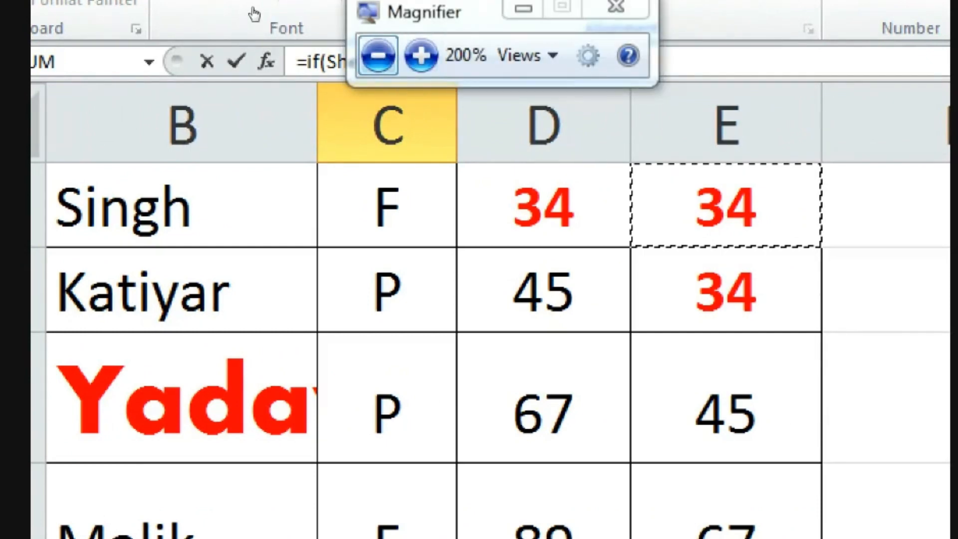
{"action": "left_click", "coordinate": [253, 10]}
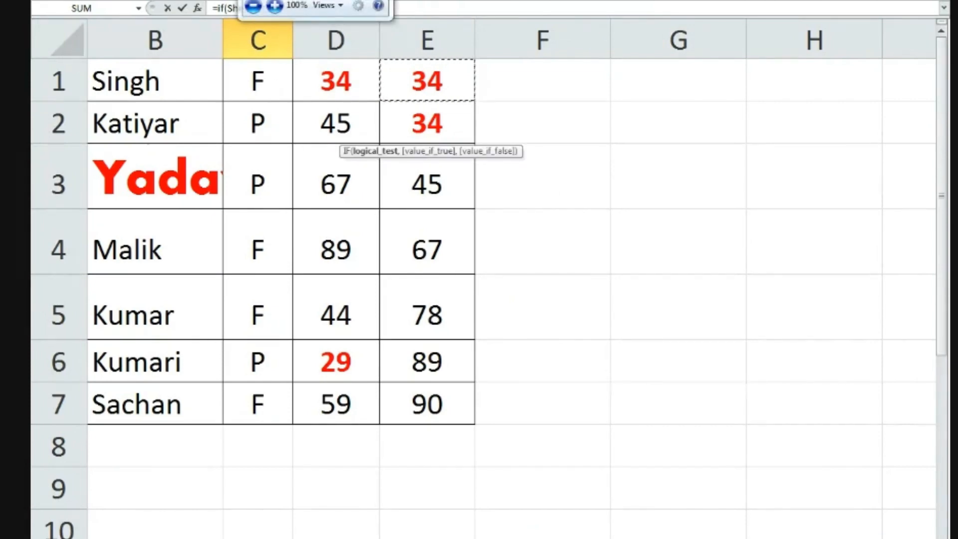
{"action": "left_click_drag", "start_coordinate": [302, 1], "coordinate": [635, 282]}
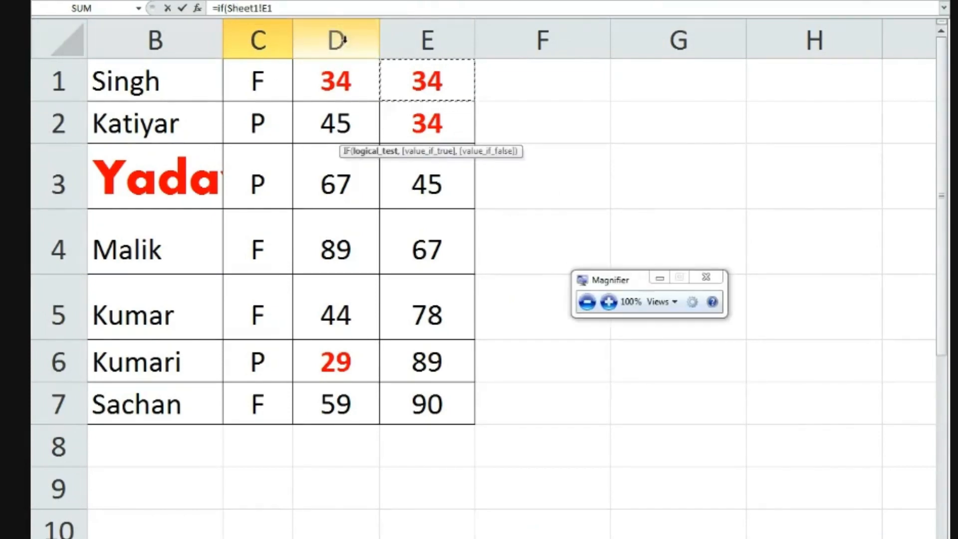
Complete C4's formula as =IF(Sheet1!E1,"Pass","Fail") and select the cell to review it.
{"action": "left_click", "coordinate": [306, 9]}
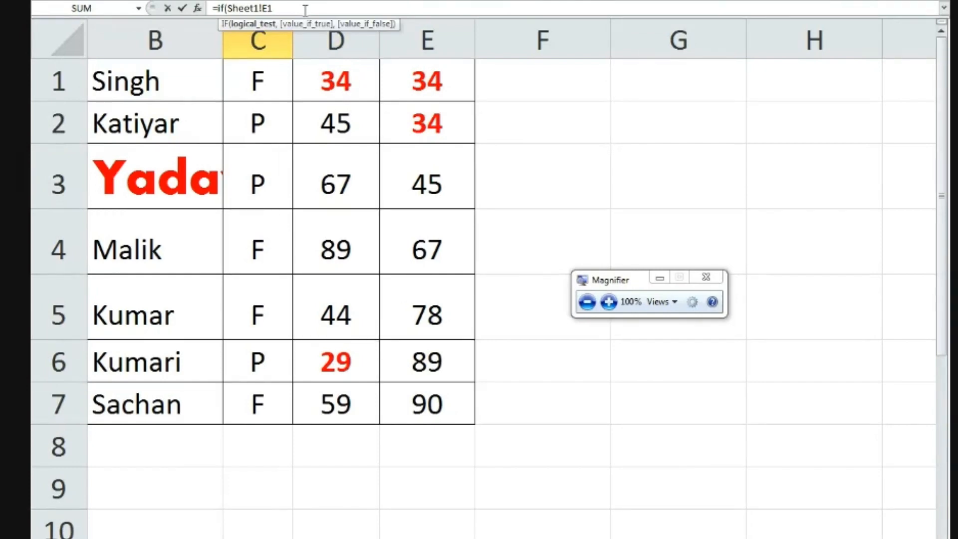
{"action": "type", "text": ","}
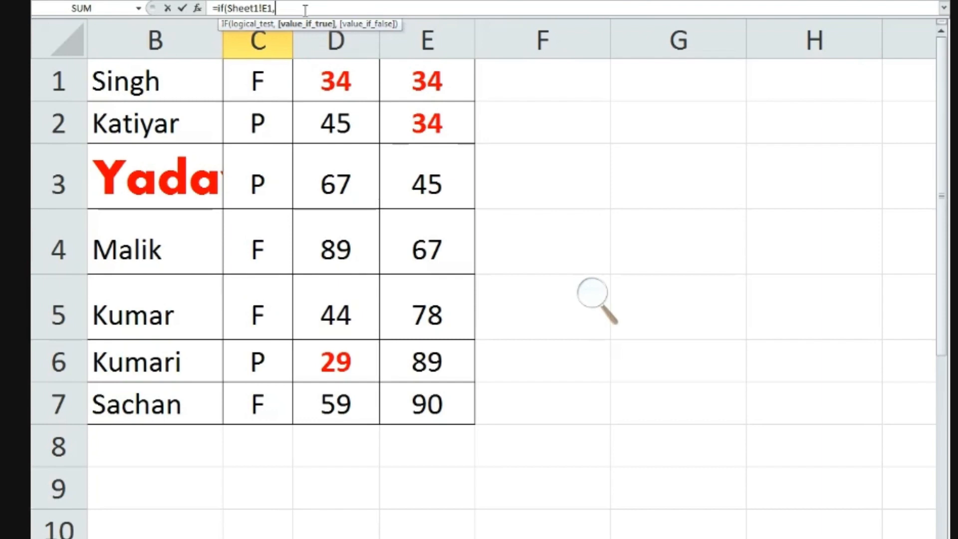
{"action": "type", "text": "\"Pass"}
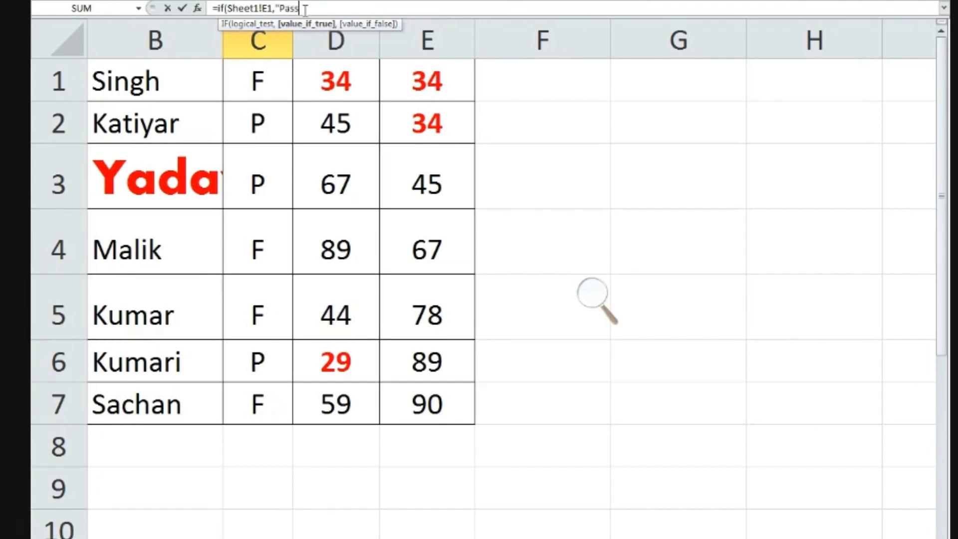
{"action": "type", "text": "\",Fa"}
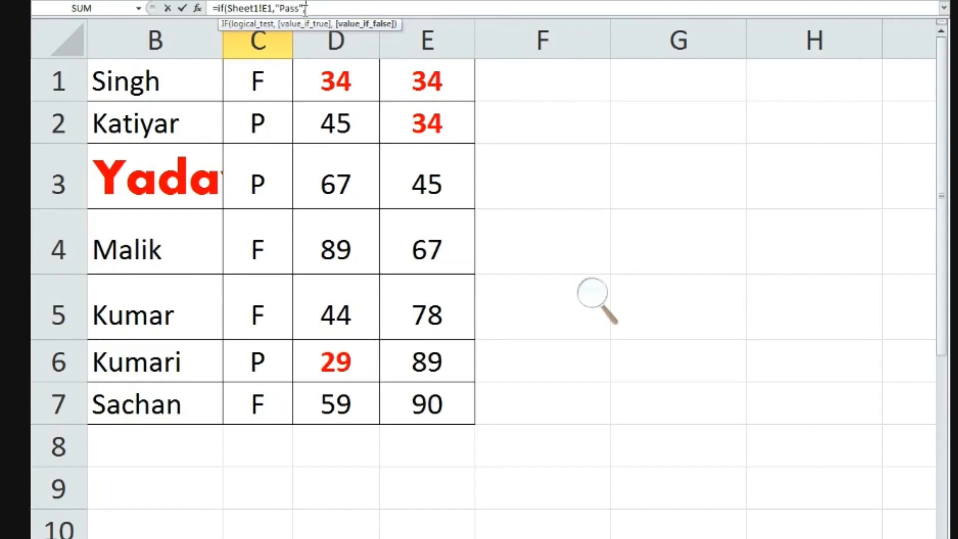
{"action": "type", "text": "il"}
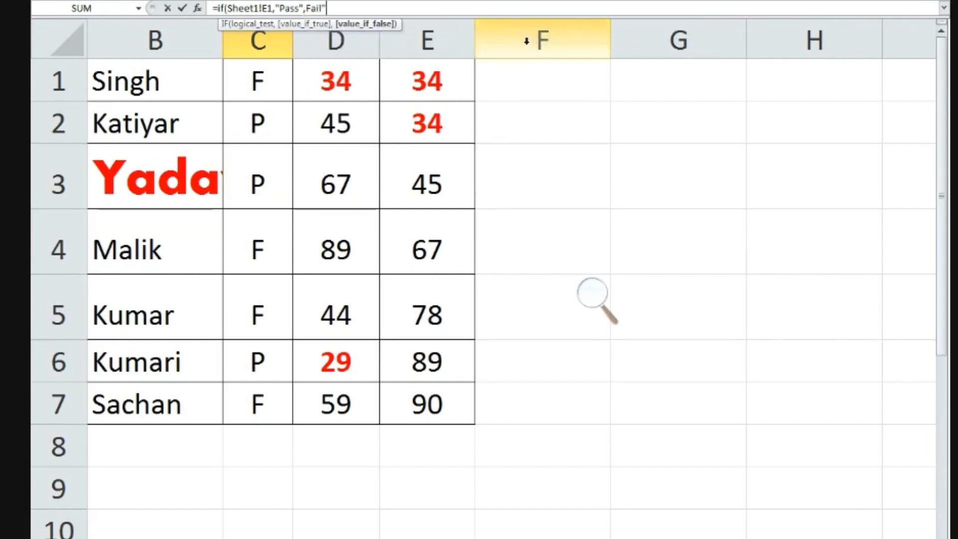
{"action": "left_click", "coordinate": [306, 9]}
{"action": "key", "text": "Right"}
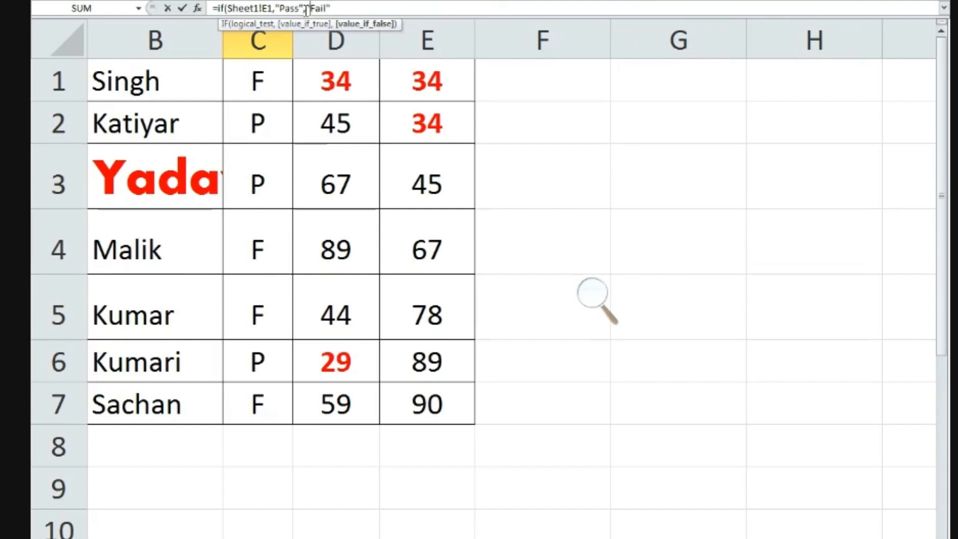
{"action": "type", "text": "\""}
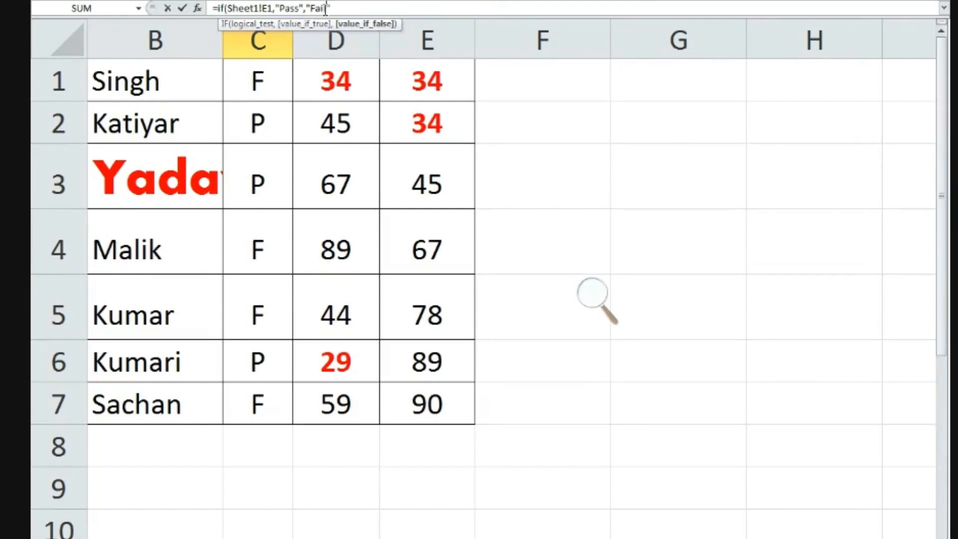
{"action": "type", "text": ")"}
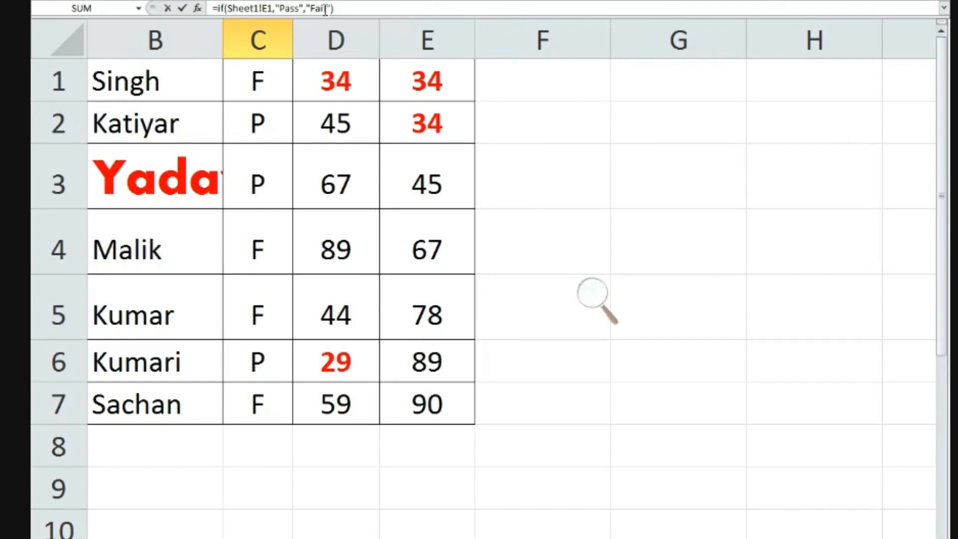
{"action": "key", "text": "Return"}
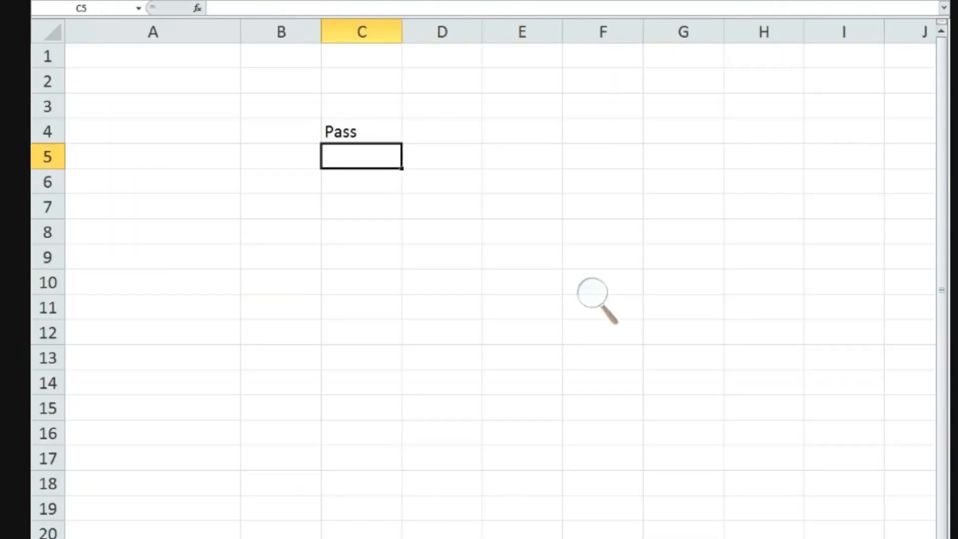
{"action": "left_click", "coordinate": [373, 133]}
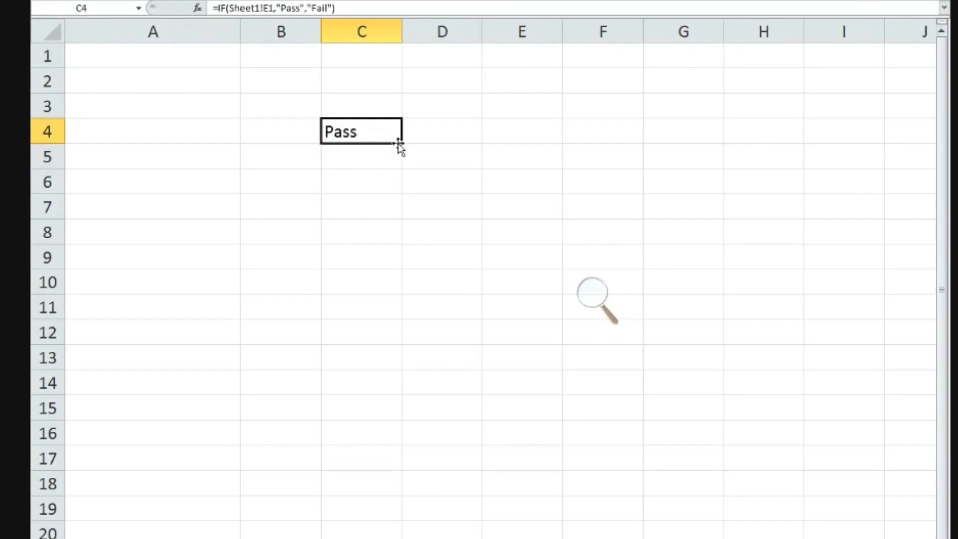
Try filling C4's IF formula down to row 18, shift the filled range down one row, and inspect the last cell's formula.
{"action": "left_click_drag", "start_coordinate": [402, 143], "coordinate": [408, 295]}
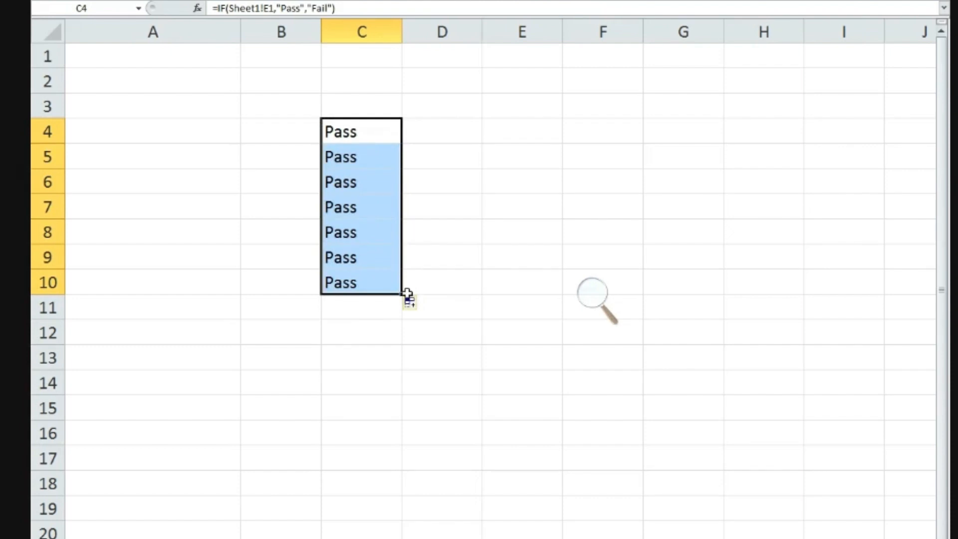
{"action": "left_click_drag", "start_coordinate": [399, 300], "coordinate": [402, 493]}
{"action": "scroll", "coordinate": [513, 175], "scroll_direction": "down", "scroll_amount": 2}
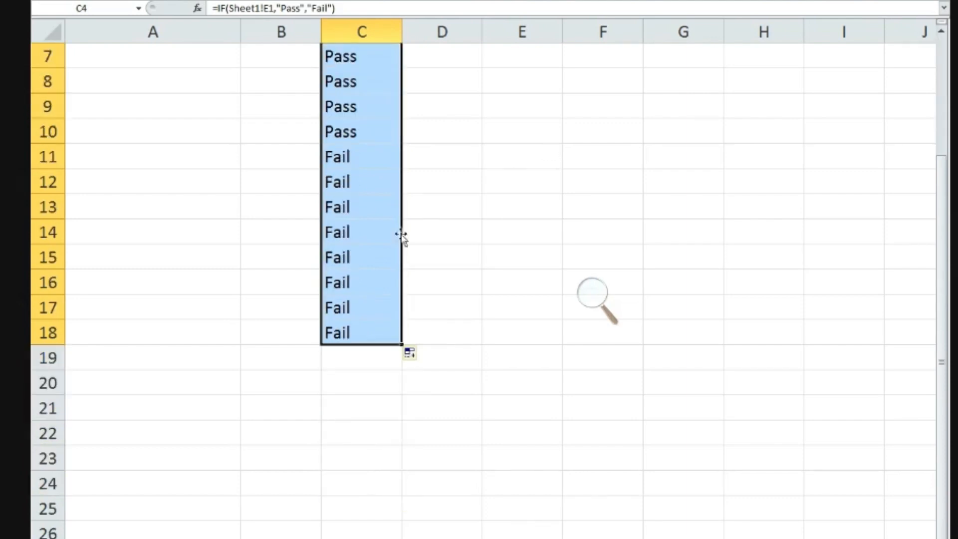
{"action": "left_click_drag", "start_coordinate": [400, 347], "coordinate": [399, 360]}
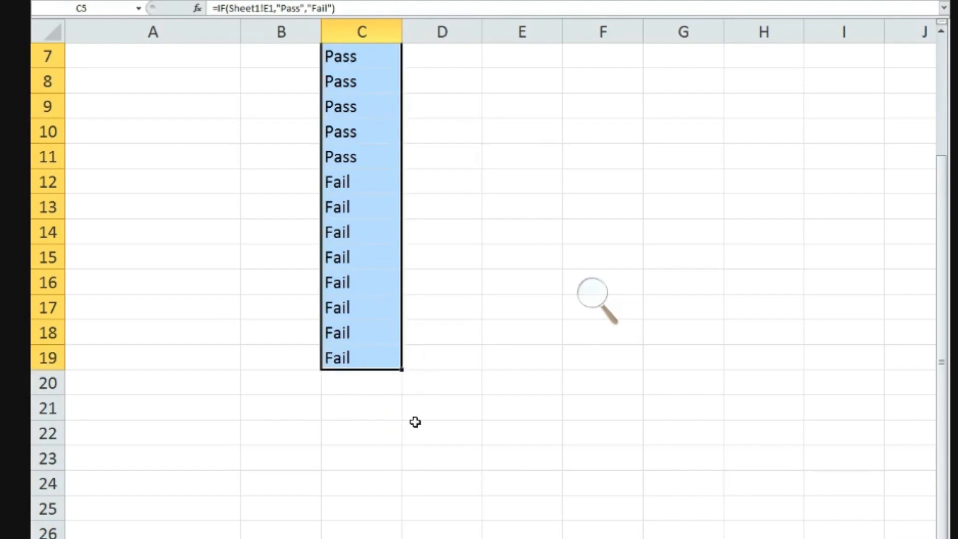
{"action": "left_click", "coordinate": [343, 350]}
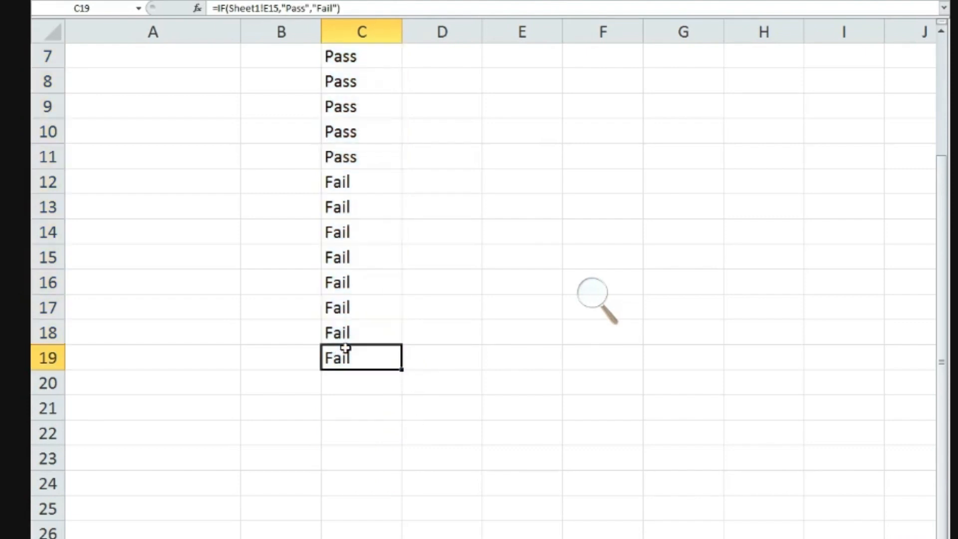
{"action": "scroll", "coordinate": [369, 324], "scroll_direction": "up", "scroll_amount": 2}
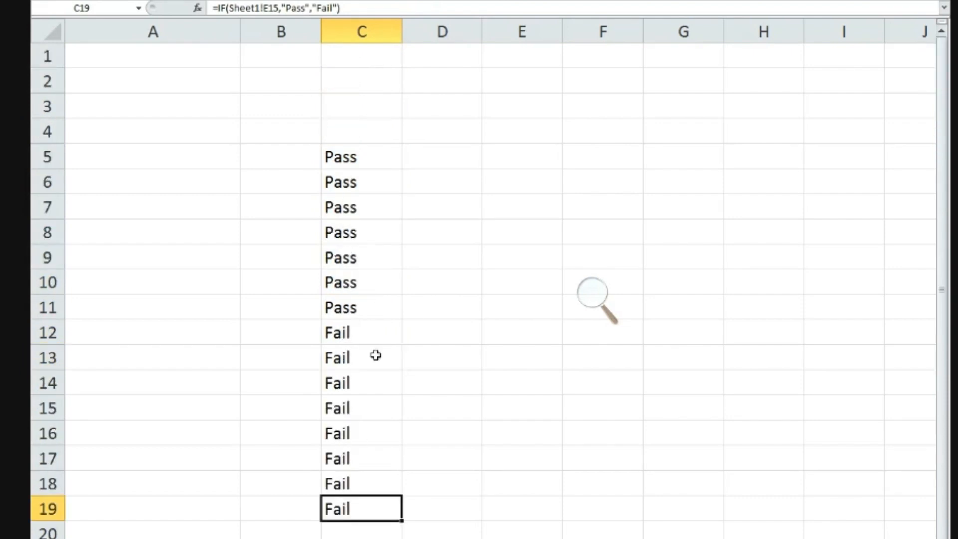
Undo the range move and the formula fills below C4.
{"action": "key", "text": "ctrl+z"}
{"action": "key", "text": "ctrl+c"}
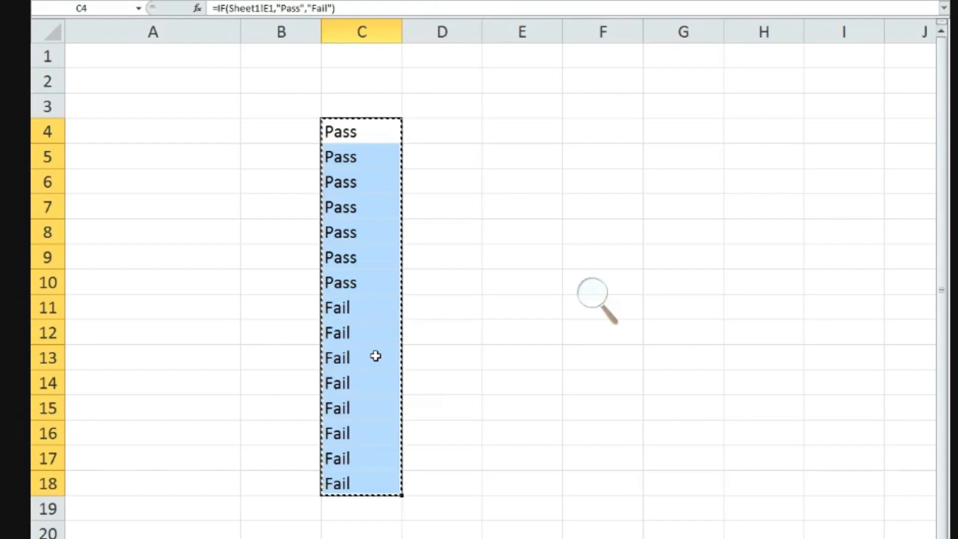
{"action": "key", "text": "ctrl+z"}
{"action": "key", "text": "ctrl+z"}
{"action": "key", "text": "ctrl+z"}
{"action": "key", "text": "ctrl+z"}
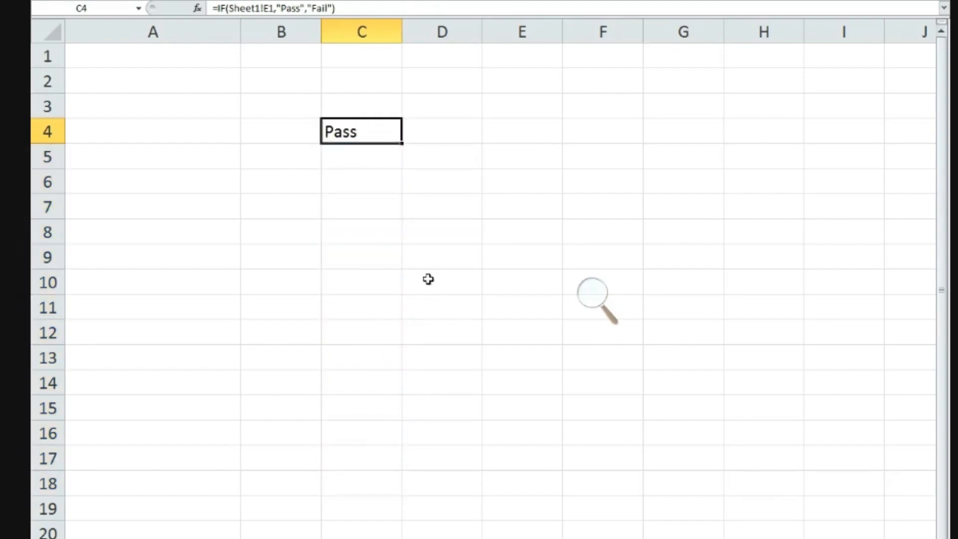
{"action": "double_click", "coordinate": [365, 131]}
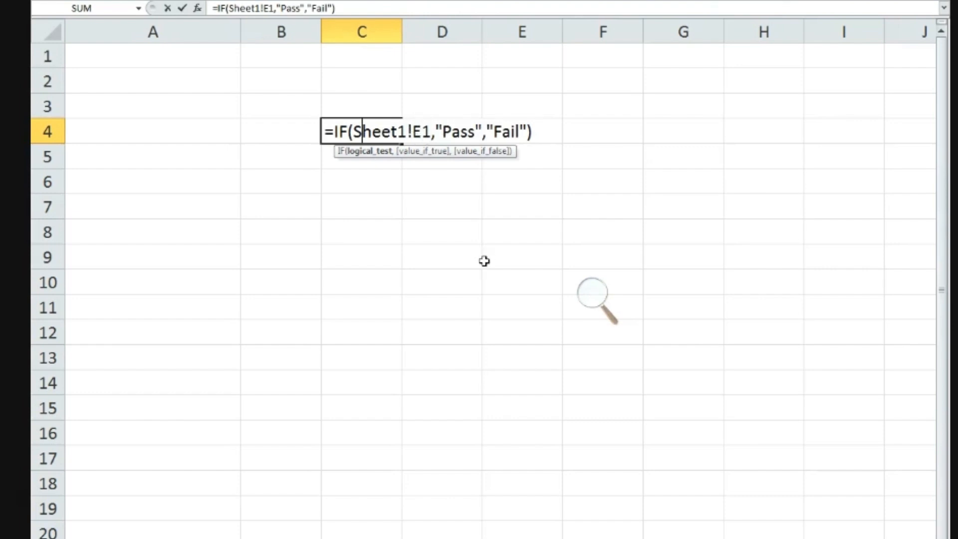
{"action": "key", "text": "ctrl+Return"}
{"action": "double_click", "coordinate": [372, 132]}
{"action": "type", "text": ">"}
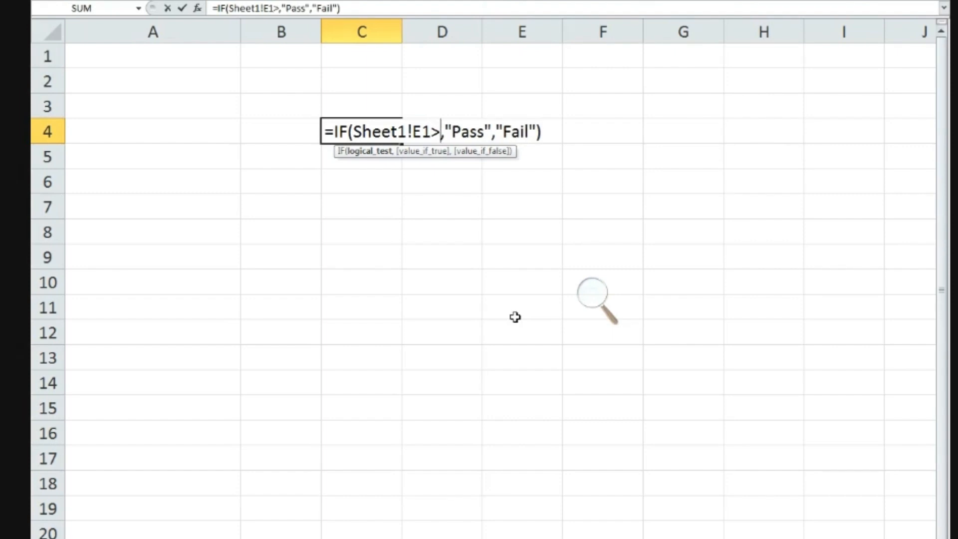
{"action": "type", "text": "40"}
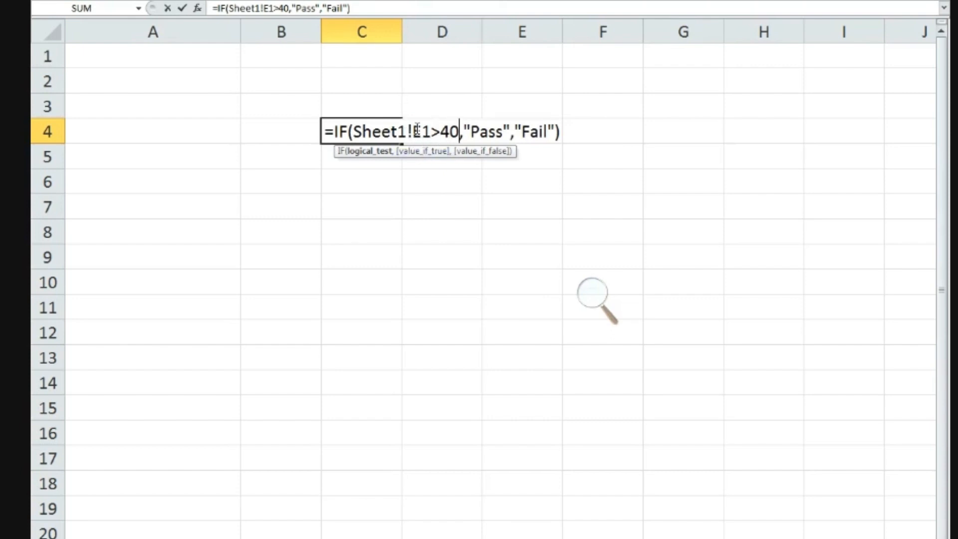
{"action": "left_click_drag", "start_coordinate": [414, 131], "coordinate": [433, 130]}
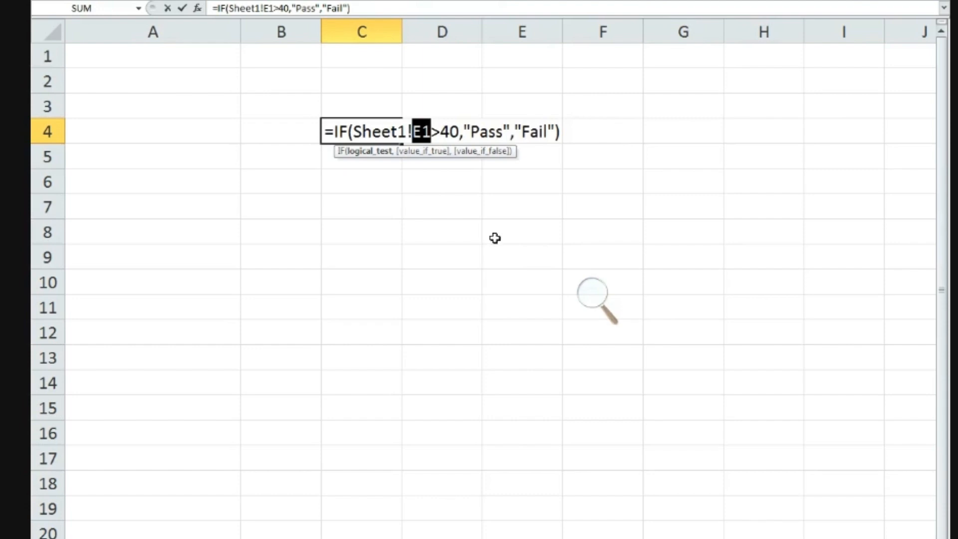
{"action": "left_click", "coordinate": [455, 219]}
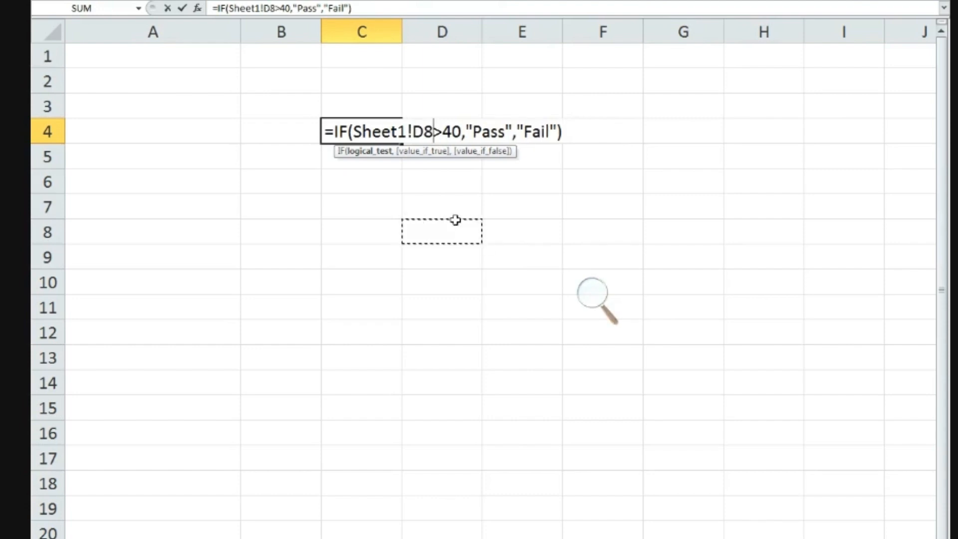
{"action": "key", "text": "Escape"}
Change C4's formula to =IF(Sheet1!E1>40,"Pass","Fail") and compare its result with the marks on Sheet1.
{"action": "scroll", "coordinate": [455, 220], "scroll_direction": "up", "scroll_amount": 2}
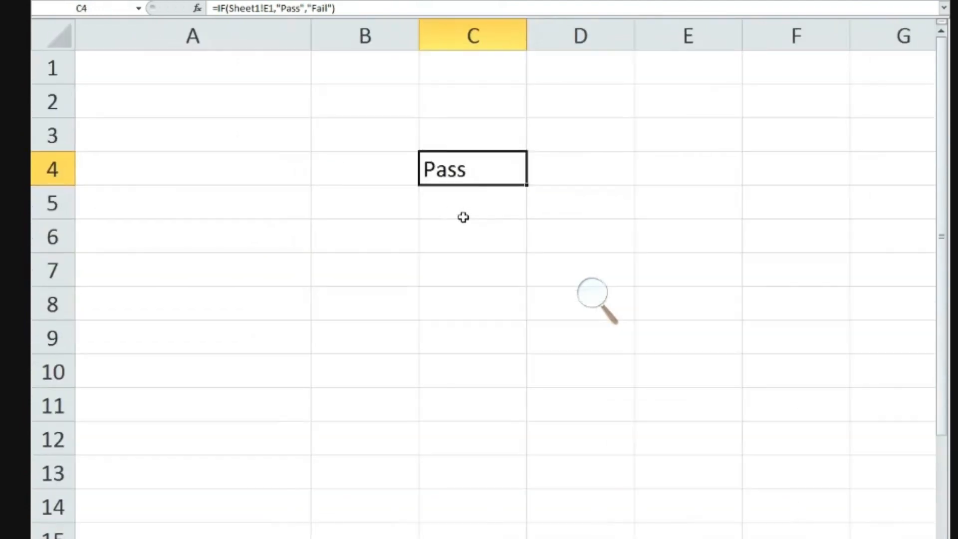
{"action": "double_click", "coordinate": [491, 171]}
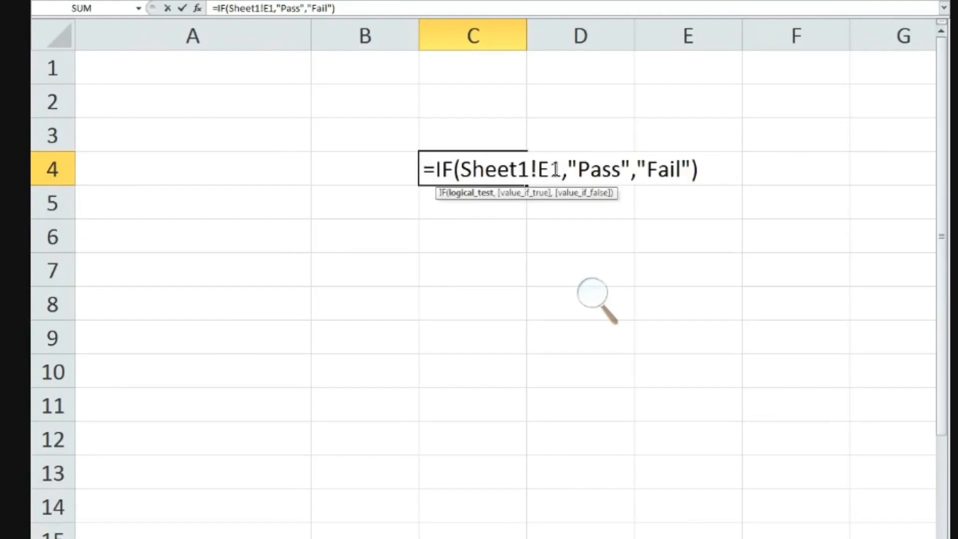
{"action": "type", "text": ">"}
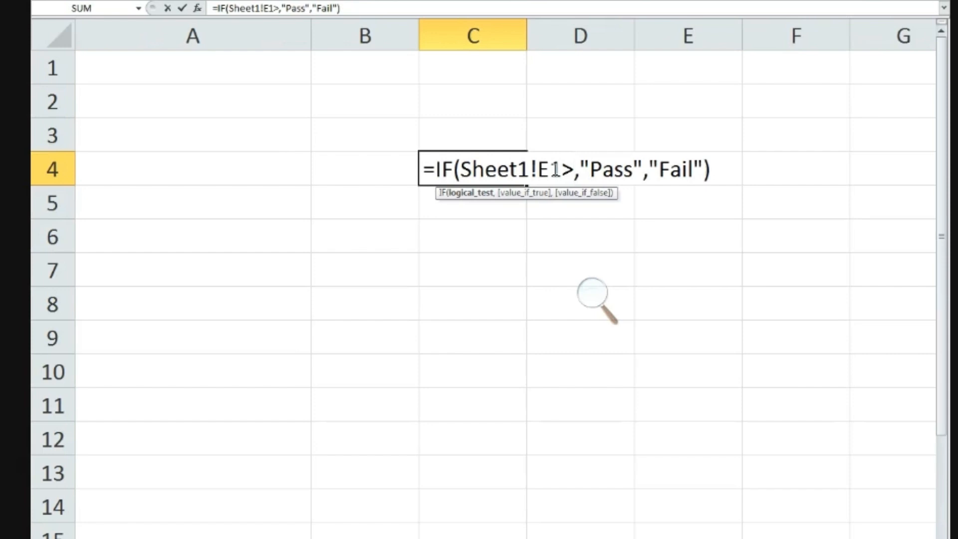
{"action": "type", "text": "40"}
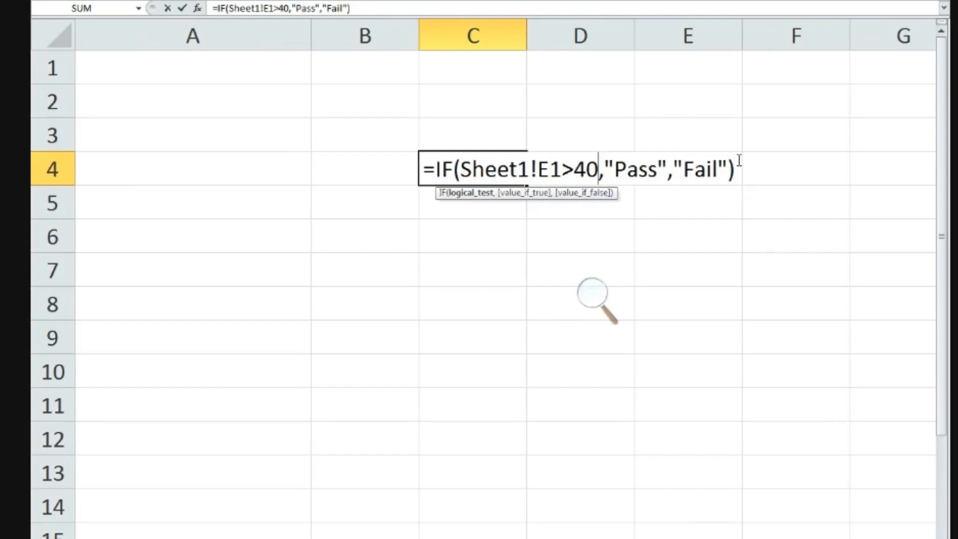
{"action": "key", "text": "Return"}
{"action": "left_click", "coordinate": [511, 166]}
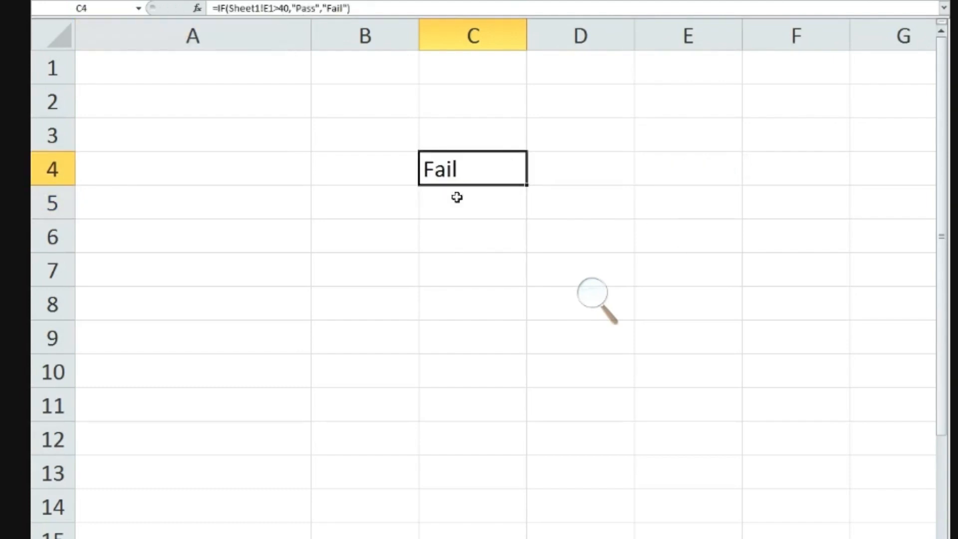
{"action": "key", "text": "ctrl+Page_Up"}
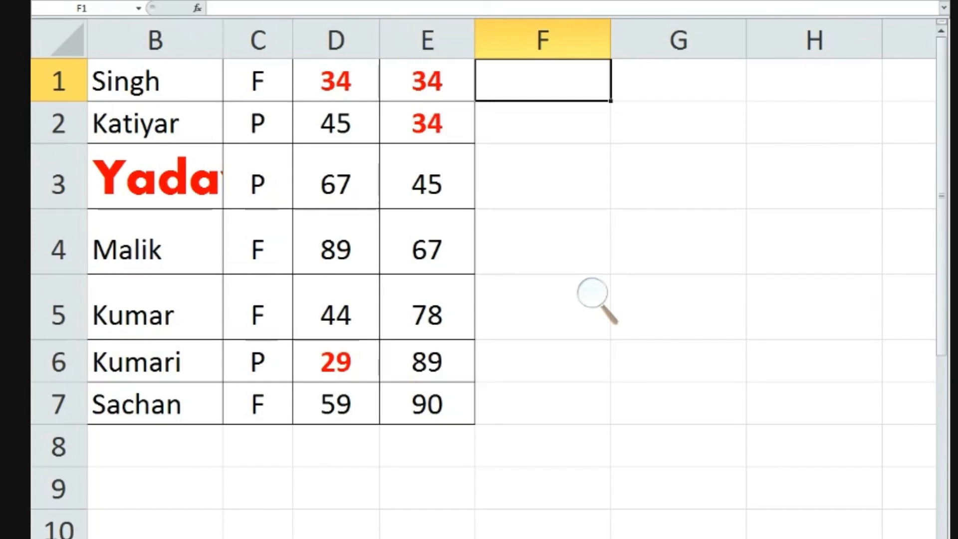
{"action": "left_click", "coordinate": [151, 537]}
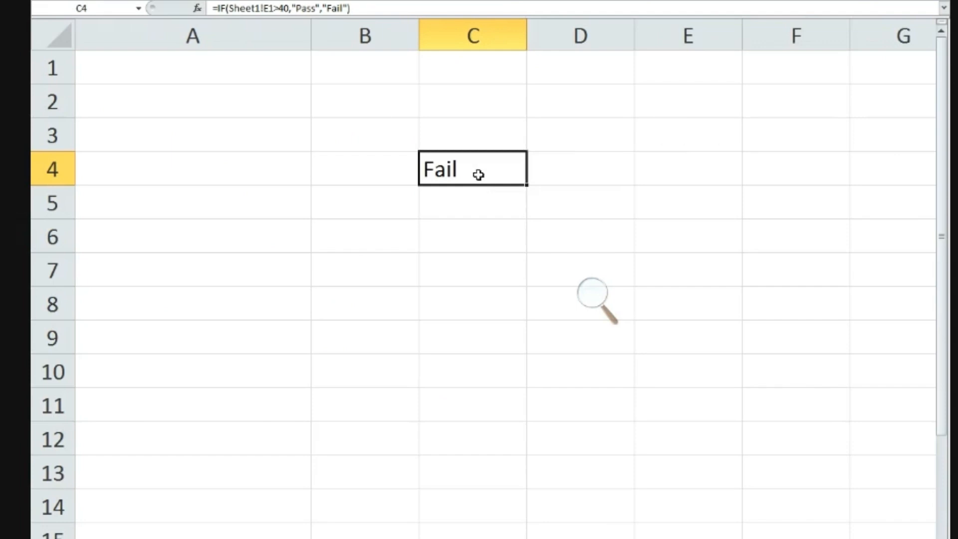
{"action": "left_click", "coordinate": [114, 538]}
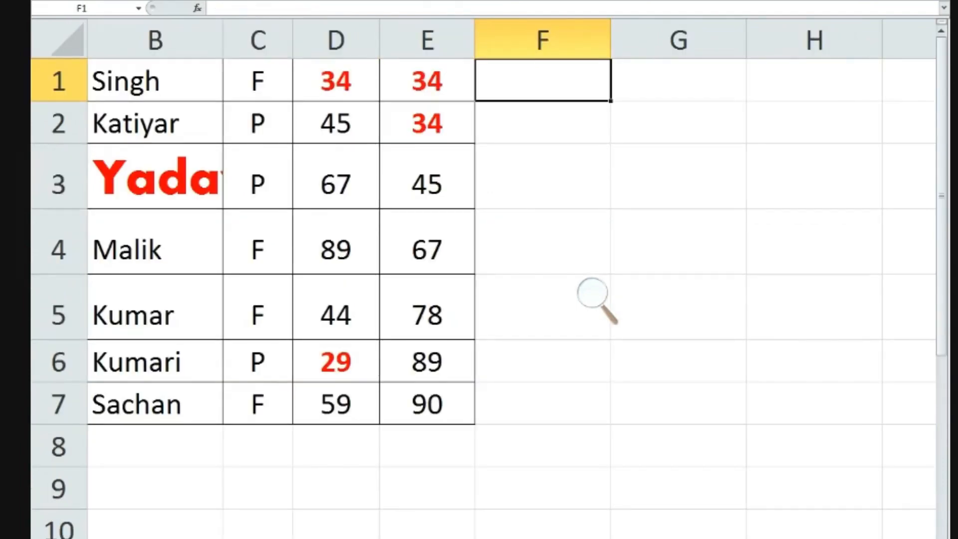
{"action": "left_click", "coordinate": [149, 538]}
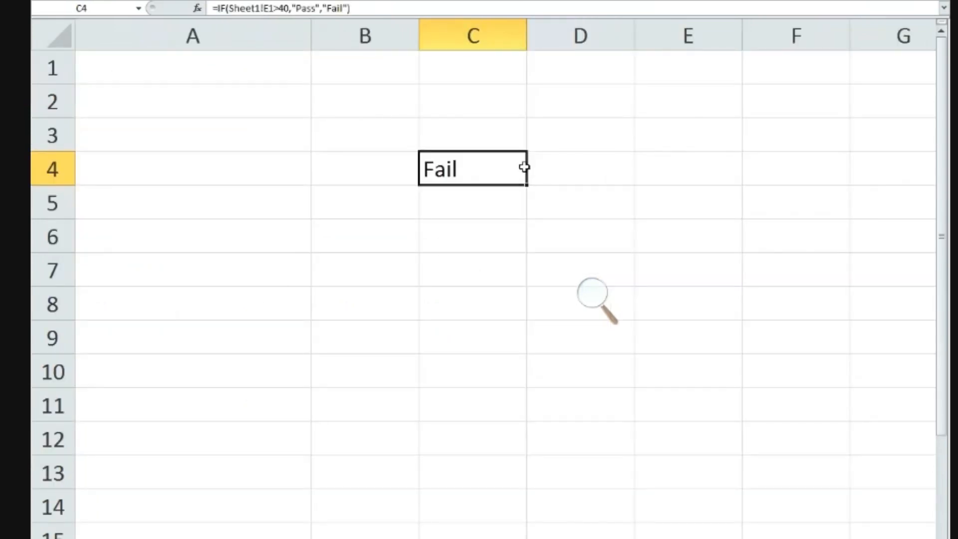
Fill C4's IF formula down column C through row 18.
{"action": "left_click_drag", "start_coordinate": [525, 186], "coordinate": [512, 536]}
{"action": "scroll", "coordinate": [586, 350], "scroll_direction": "down", "scroll_amount": 2}
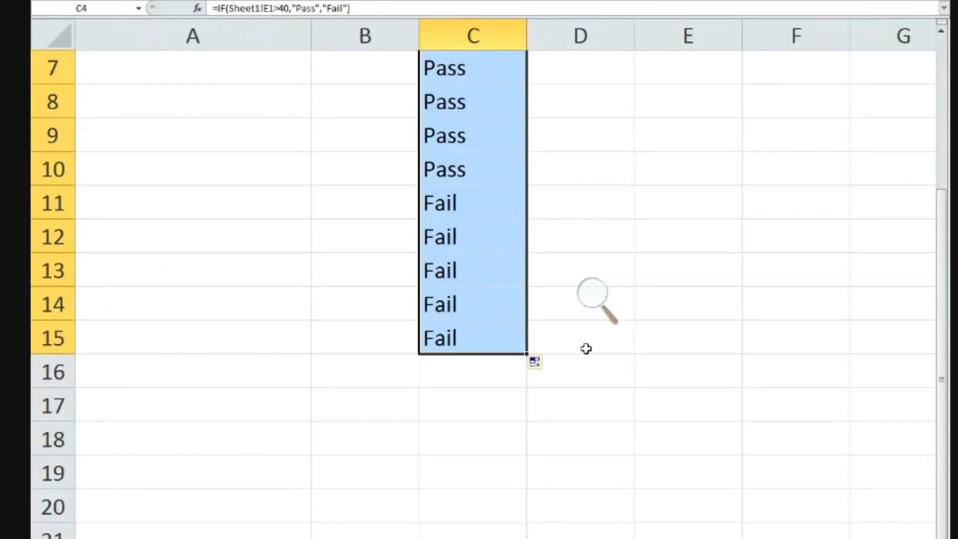
{"action": "left_click_drag", "start_coordinate": [527, 353], "coordinate": [519, 441]}
{"action": "scroll", "coordinate": [592, 250], "scroll_direction": "up", "scroll_amount": 2}
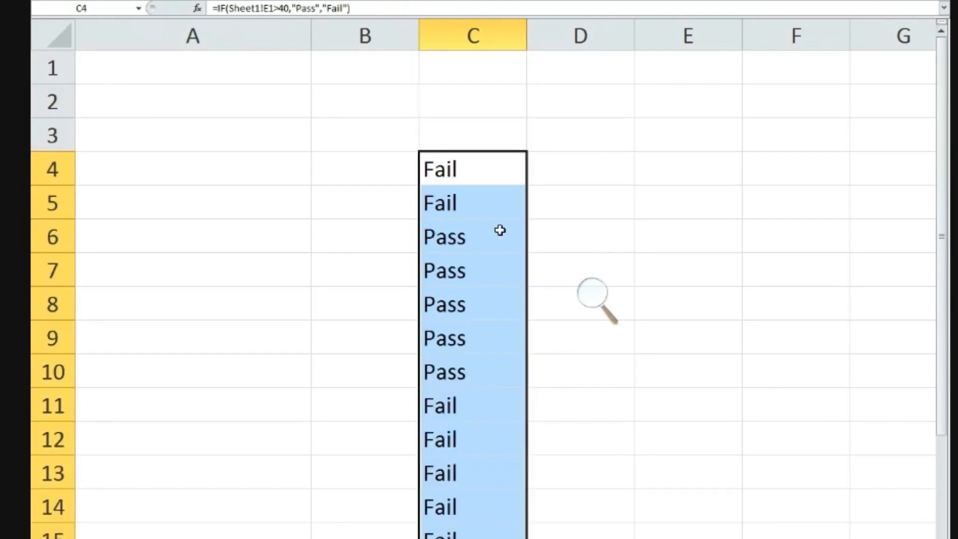
Examine the pass/fail results in C4 to C10 and the cell references in their formulas.
{"action": "left_click", "coordinate": [475, 203]}
{"action": "left_click_drag", "start_coordinate": [475, 176], "coordinate": [483, 202]}
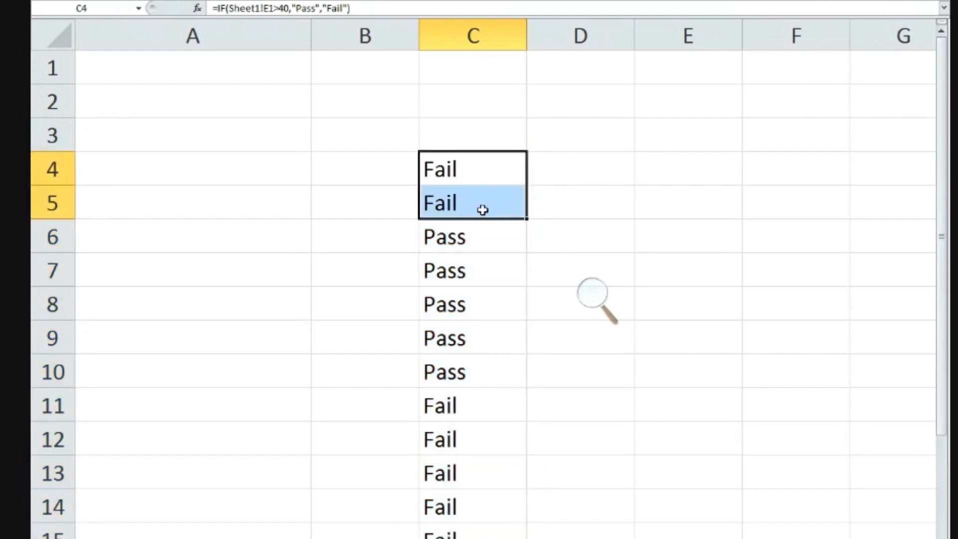
{"action": "left_click", "coordinate": [479, 241]}
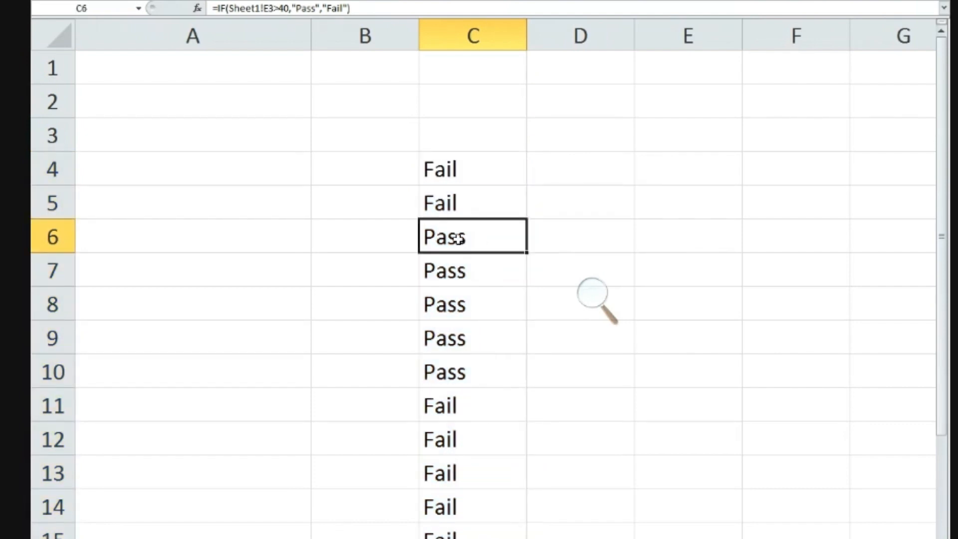
{"action": "left_click", "coordinate": [459, 277]}
{"action": "left_click", "coordinate": [459, 304]}
{"action": "left_click", "coordinate": [459, 337]}
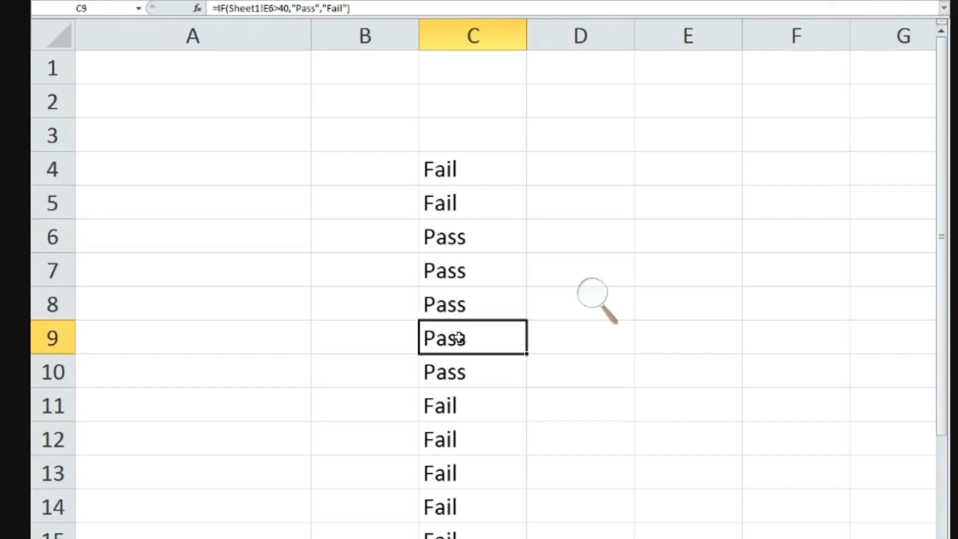
{"action": "left_click", "coordinate": [459, 372]}
{"action": "double_click", "coordinate": [491, 372]}
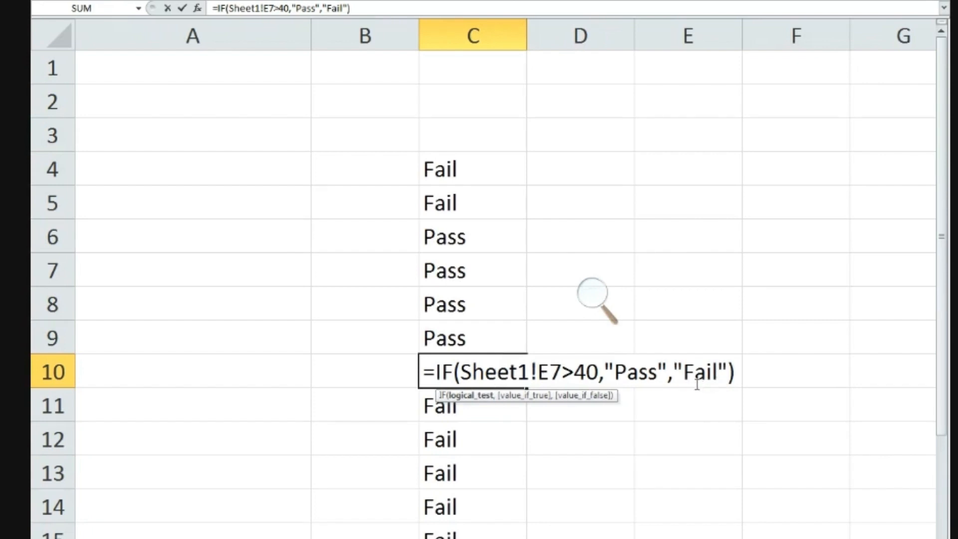
{"action": "key", "text": "Escape"}
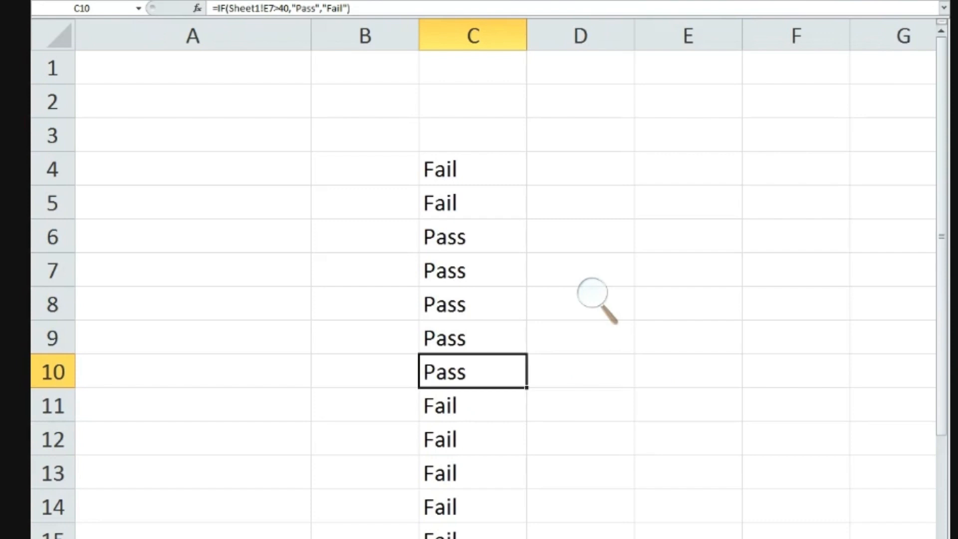
Check the marks in column E of Sheet1, rows 1 to 7, against the pass/fail results.
{"action": "key", "text": "ctrl+Page_Up"}
{"action": "left_click", "coordinate": [434, 183]}
{"action": "left_click", "coordinate": [433, 244]}
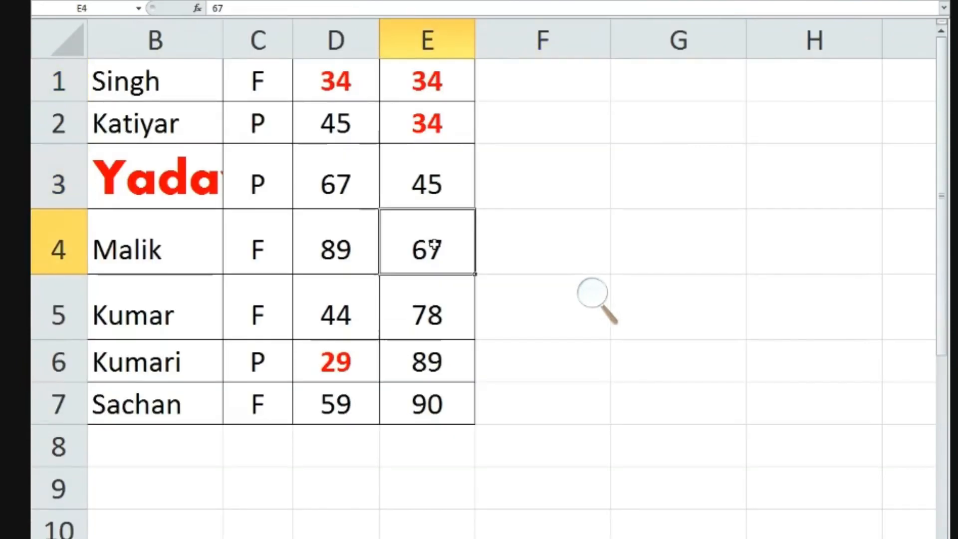
{"action": "left_click", "coordinate": [429, 312]}
{"action": "left_click", "coordinate": [429, 363]}
{"action": "left_click", "coordinate": [433, 402]}
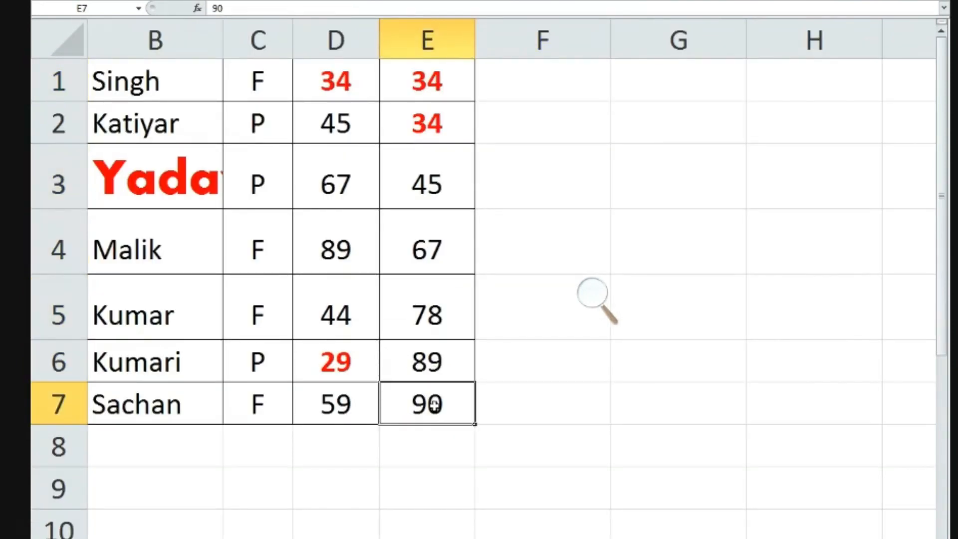
{"action": "left_click", "coordinate": [463, 94]}
{"action": "left_click", "coordinate": [462, 114]}
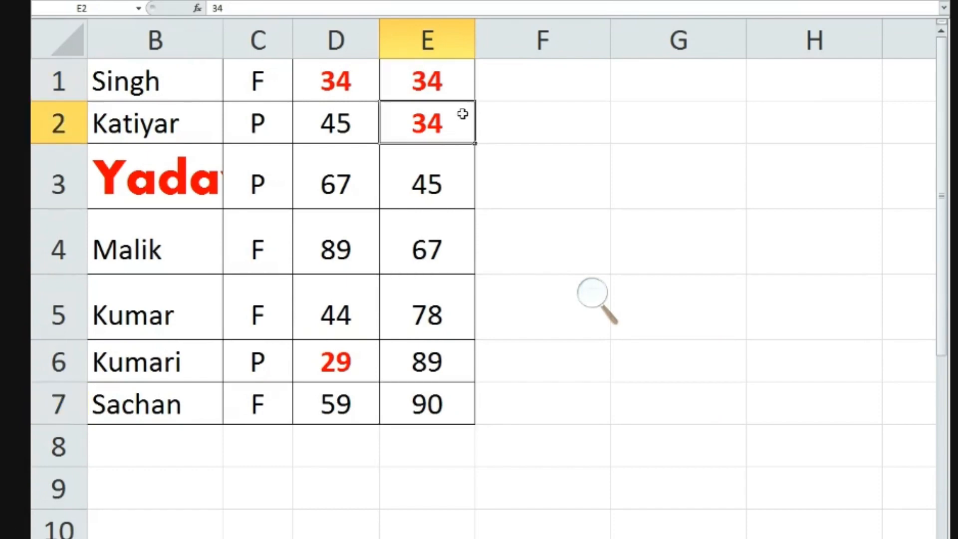
Review the filled results down to row 18 on the formula sheet and return to Sheet1's marks for comparison.
{"action": "left_click", "coordinate": [172, 537]}
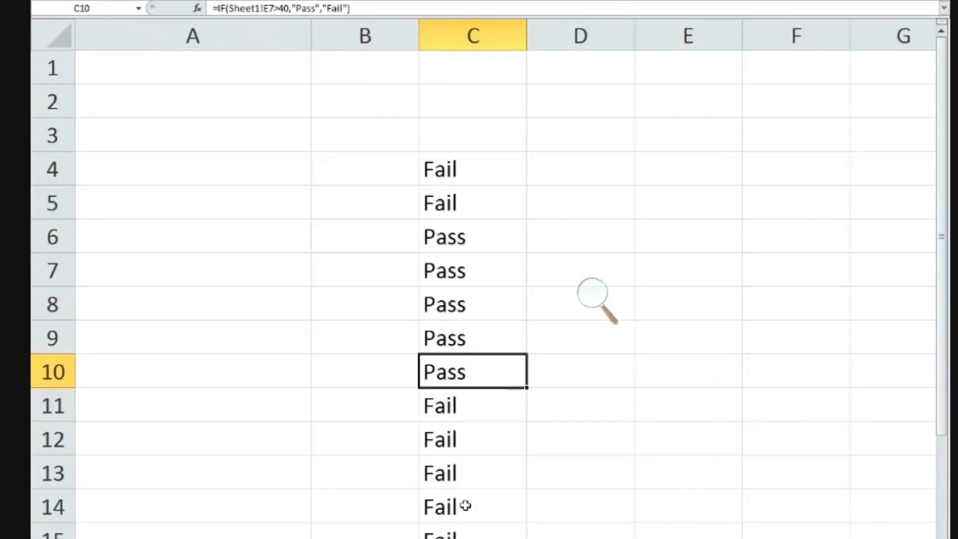
{"action": "scroll", "coordinate": [511, 345], "scroll_direction": "down", "scroll_amount": 1}
{"action": "scroll", "coordinate": [492, 259], "scroll_direction": "down", "scroll_amount": 2}
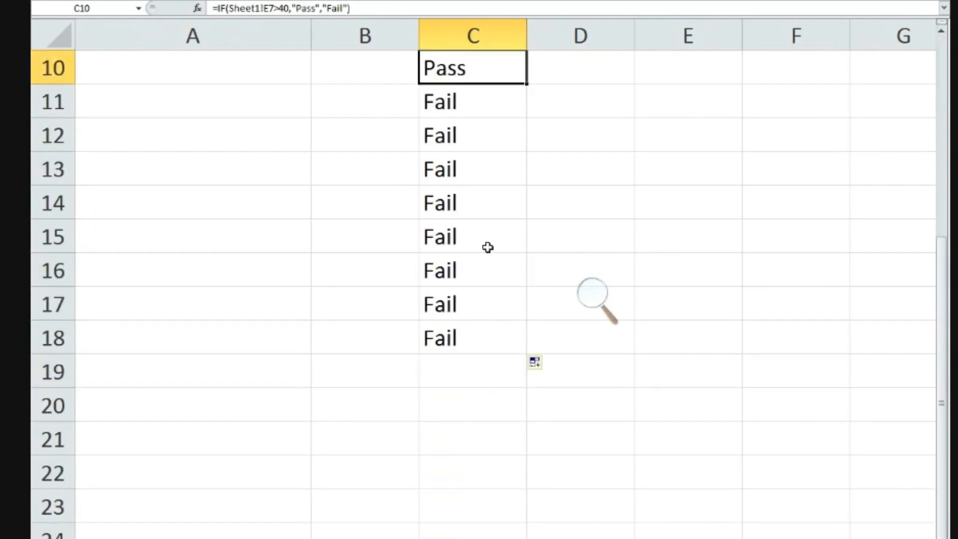
{"action": "scroll", "coordinate": [494, 200], "scroll_direction": "up", "scroll_amount": 2}
{"action": "scroll", "coordinate": [479, 310], "scroll_direction": "down", "scroll_amount": 1}
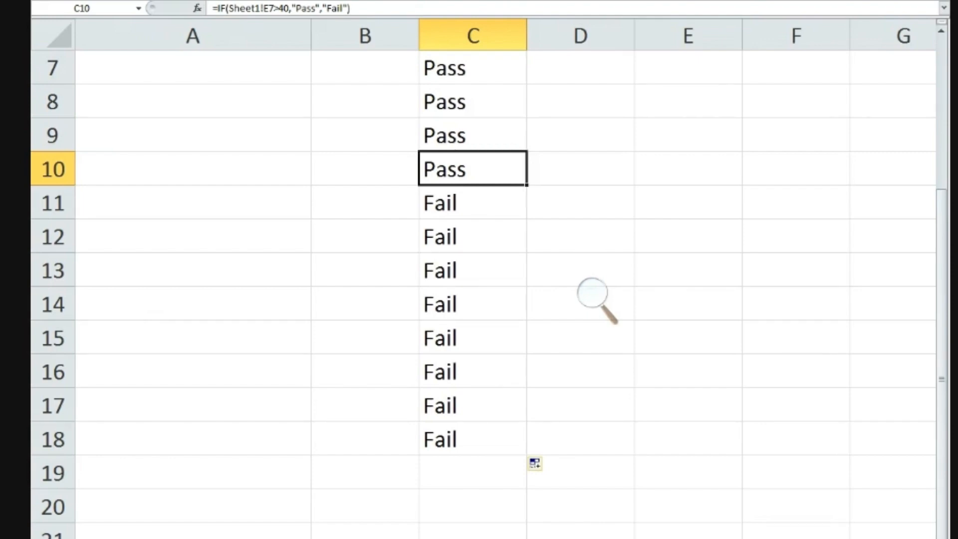
{"action": "left_click", "coordinate": [120, 536]}
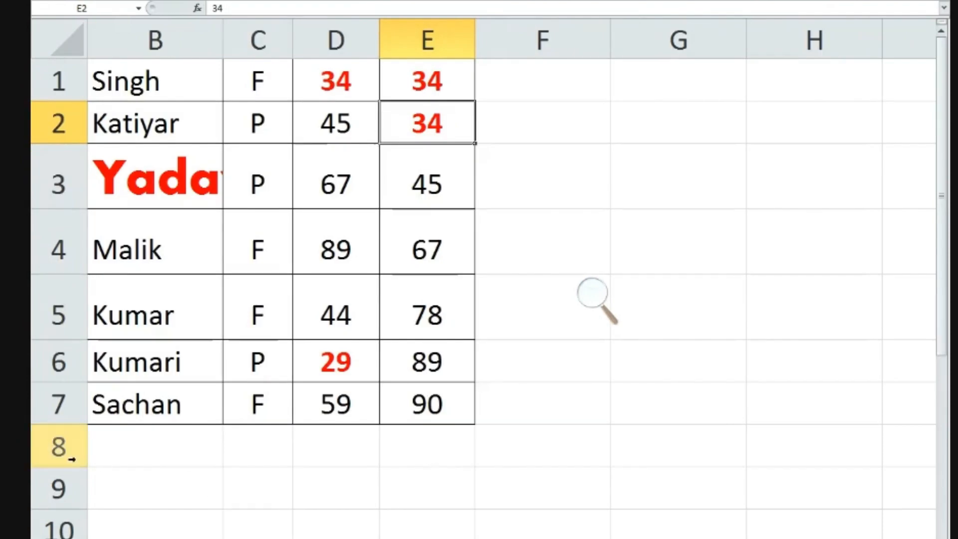
Compare Sheet1's cell E8 with the cell reference used in C11's IF formula on the formula sheet.
{"action": "left_click", "coordinate": [423, 448]}
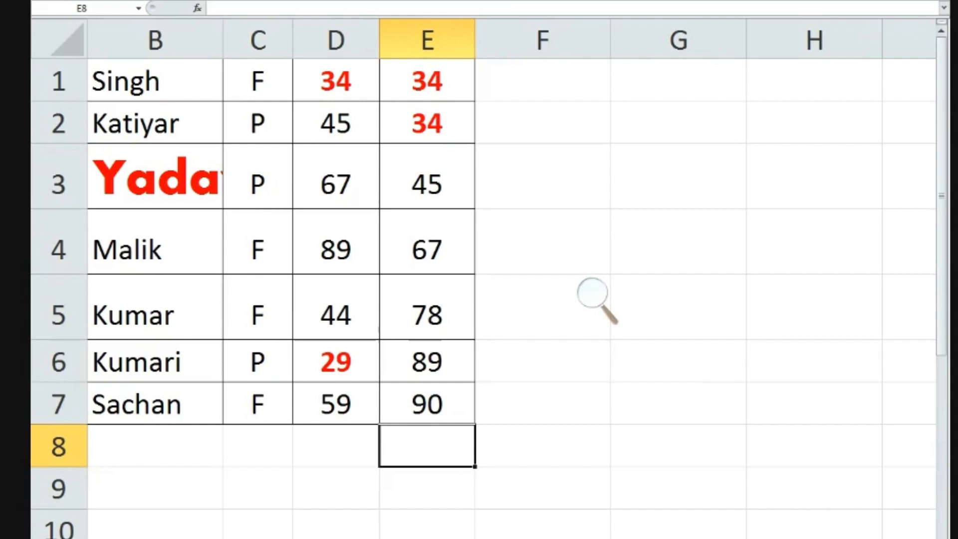
{"action": "key", "text": "ctrl+Page_Up"}
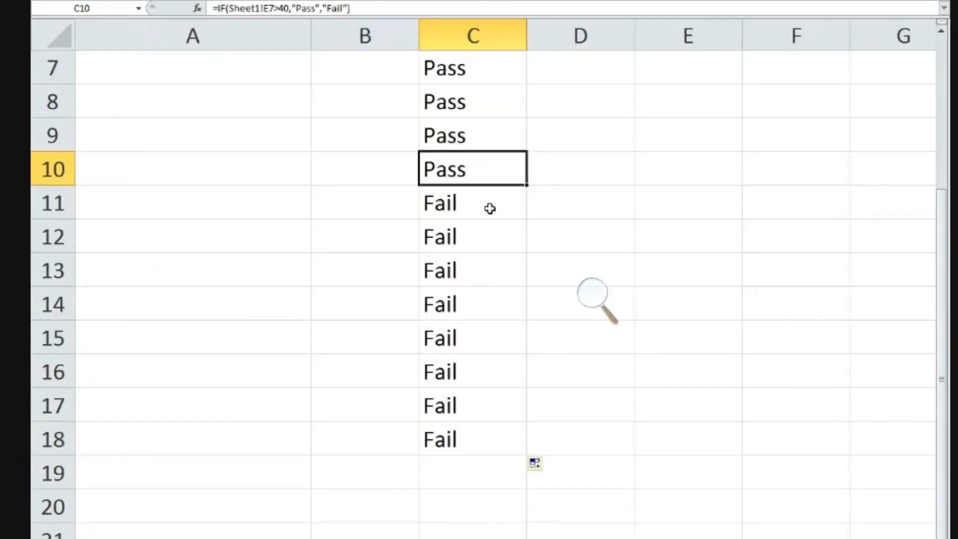
{"action": "scroll", "coordinate": [516, 307], "scroll_direction": "up", "scroll_amount": 2}
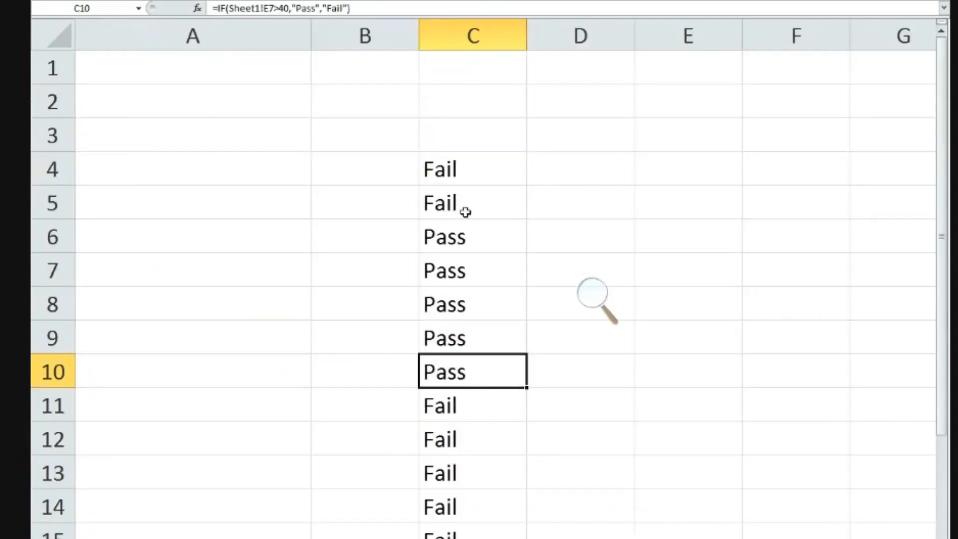
{"action": "left_click", "coordinate": [475, 407]}
{"action": "double_click", "coordinate": [474, 407]}
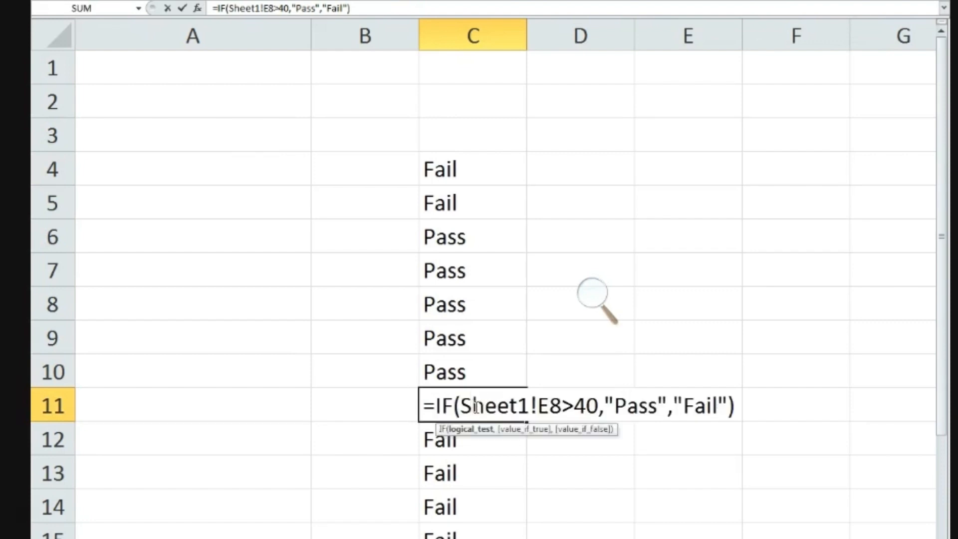
{"action": "left_click_drag", "start_coordinate": [537, 407], "coordinate": [558, 406]}
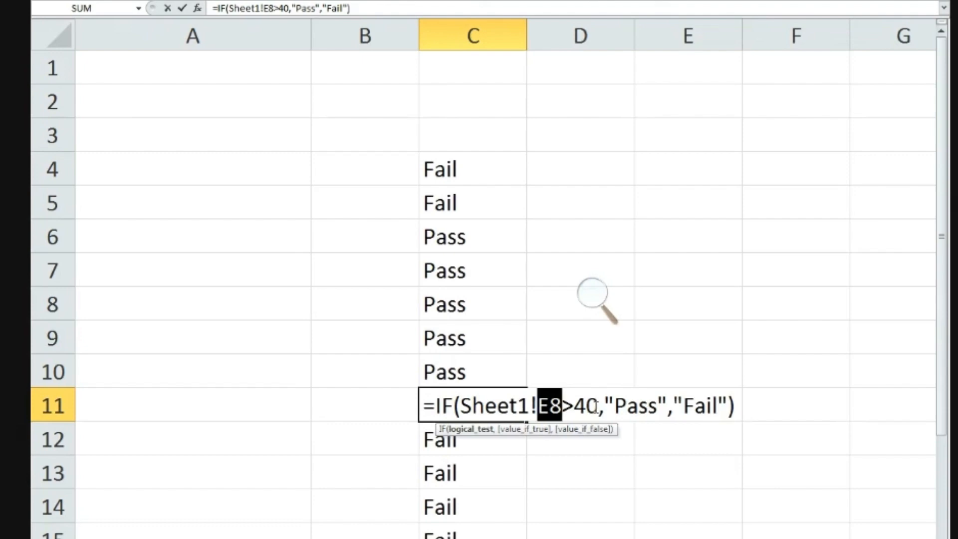
{"action": "key", "text": "Escape"}
Clear the surplus formulas from C11 to C18 on the formula sheet.
{"action": "scroll", "coordinate": [569, 452], "scroll_direction": "down", "scroll_amount": 1}
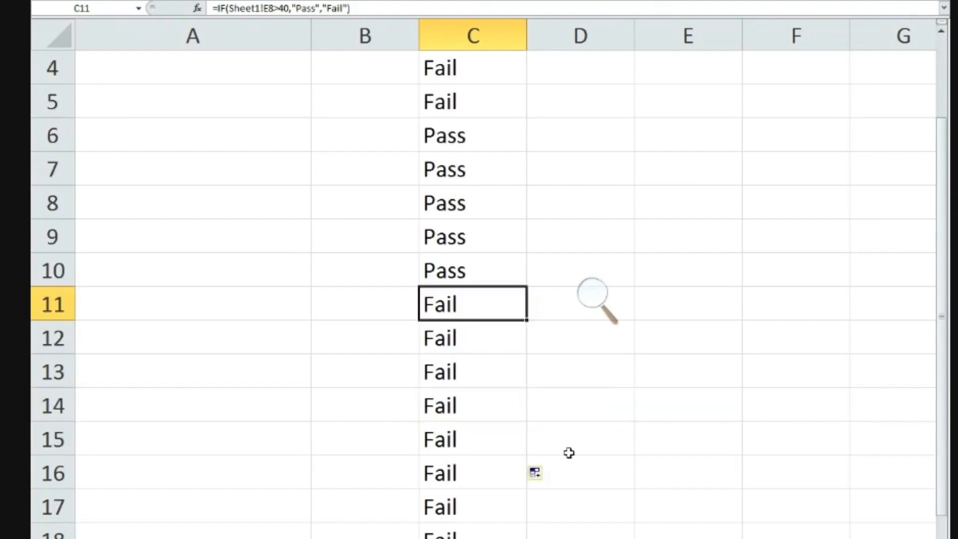
{"action": "scroll", "coordinate": [569, 452], "scroll_direction": "down", "scroll_amount": 1}
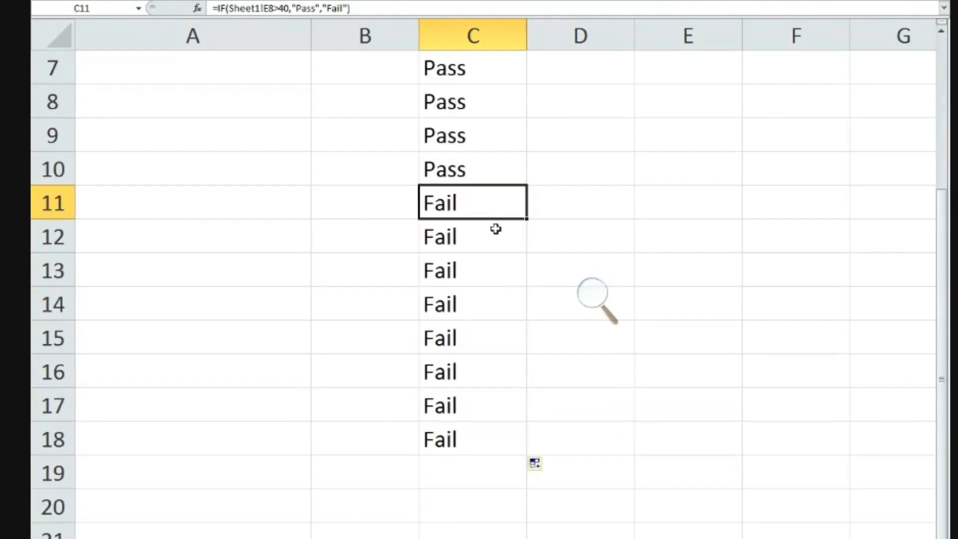
{"action": "left_click_drag", "start_coordinate": [483, 214], "coordinate": [479, 443]}
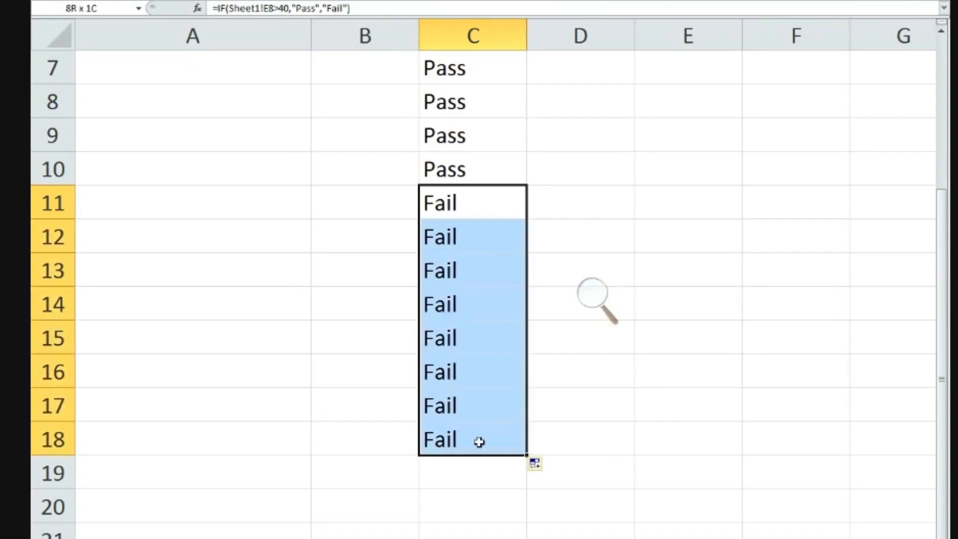
{"action": "key", "text": "Delete"}
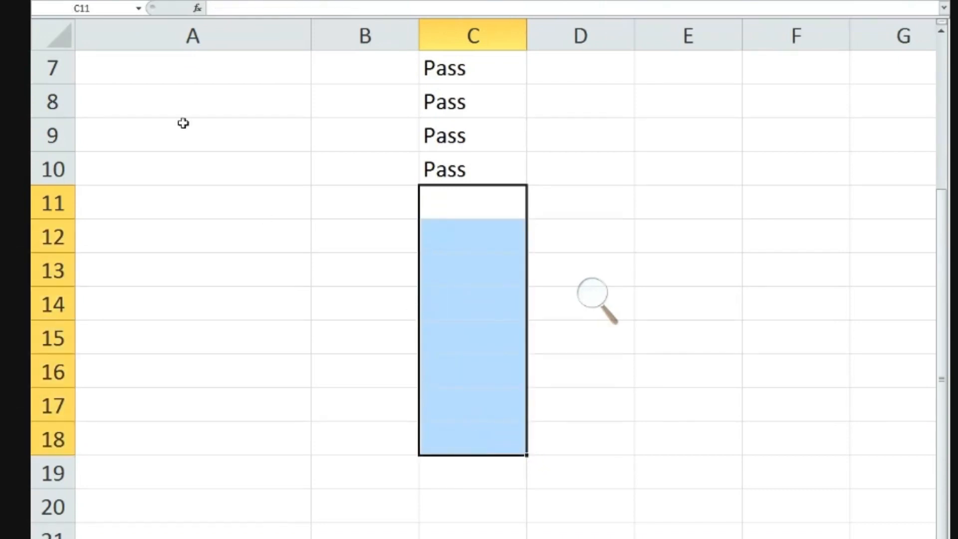
Review the remaining pass/fail results in C4 to C10 and the formulas in C4 and C5.
{"action": "scroll", "coordinate": [605, 479], "scroll_direction": "up", "scroll_amount": 2}
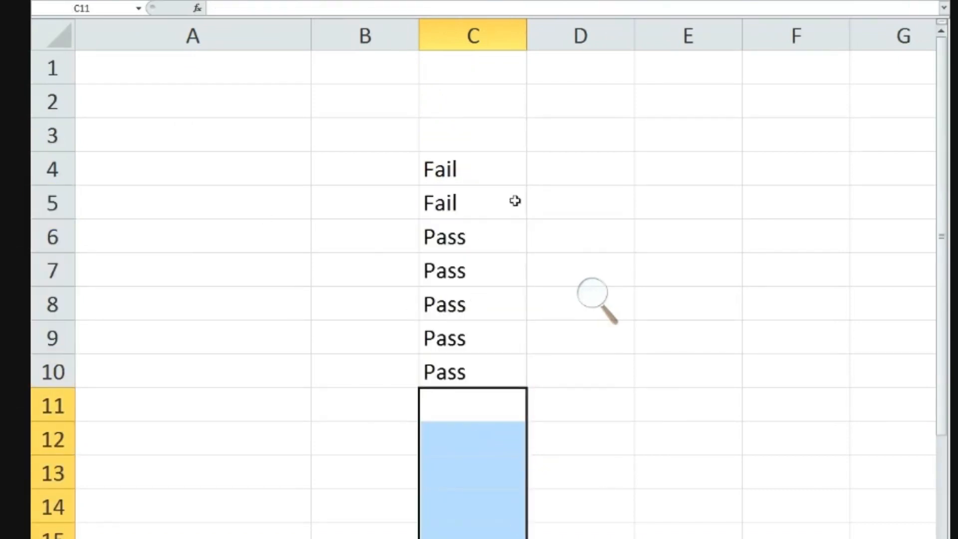
{"action": "left_click", "coordinate": [480, 170]}
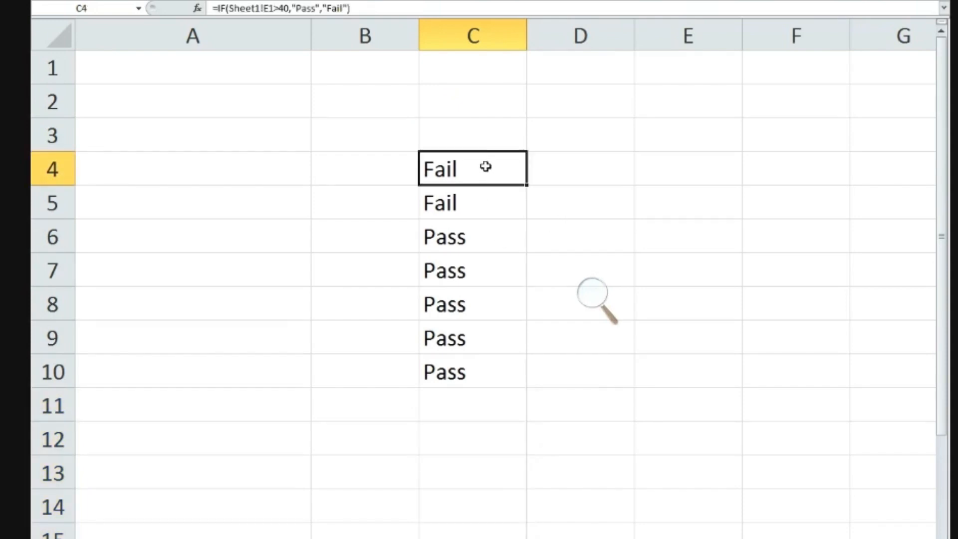
{"action": "left_click_drag", "start_coordinate": [488, 165], "coordinate": [499, 366]}
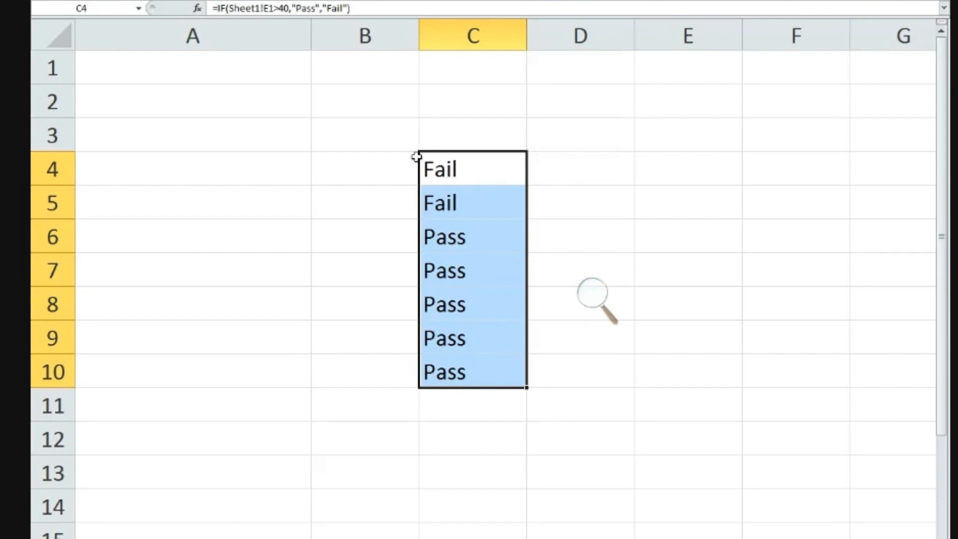
{"action": "left_click", "coordinate": [466, 181]}
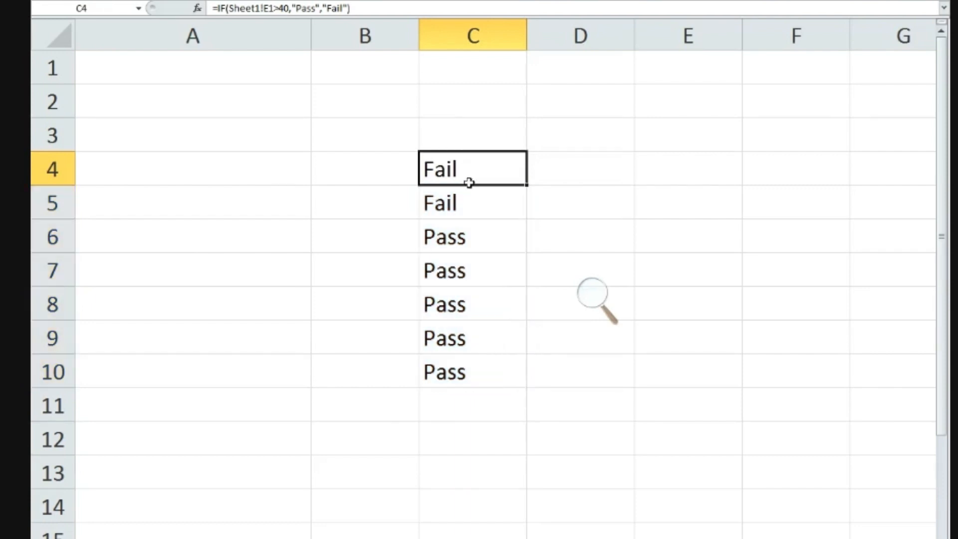
{"action": "left_click", "coordinate": [475, 203]}
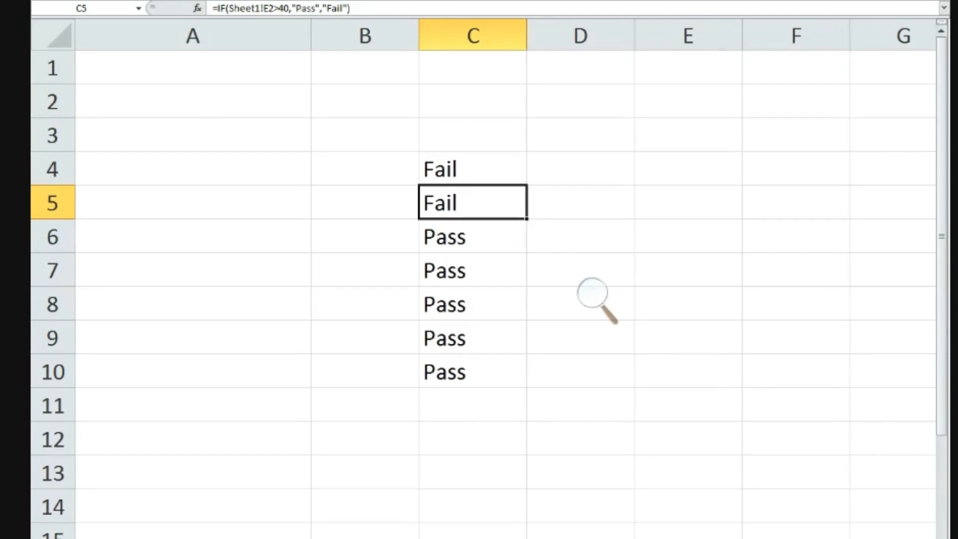
Set the mark in Sheet1's cell E4 to 39 and look over the marks in E1 to E4.
{"action": "key", "text": "ctrl+Page_Up"}
{"action": "left_click", "coordinate": [451, 253]}
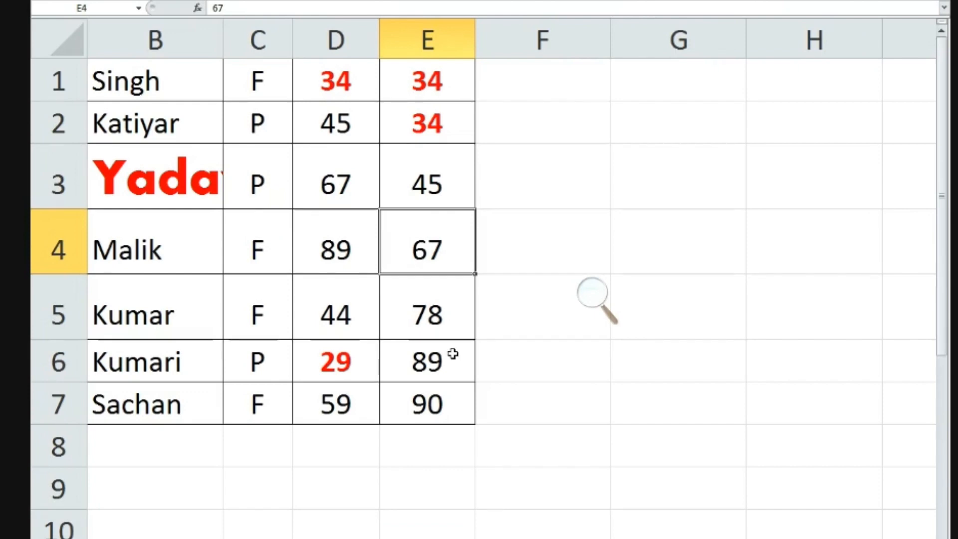
{"action": "type", "text": "39"}
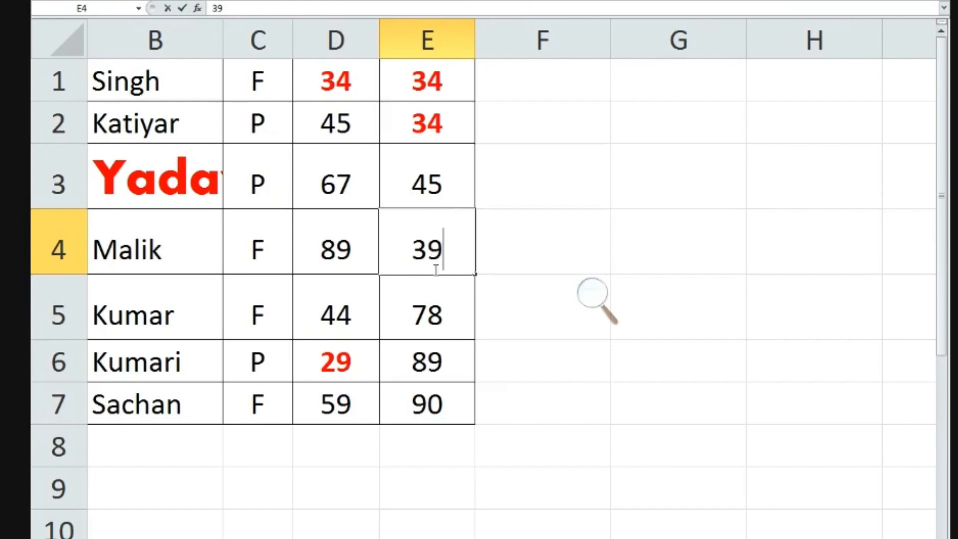
{"action": "left_click", "coordinate": [437, 85]}
{"action": "left_click", "coordinate": [450, 127]}
{"action": "left_click", "coordinate": [452, 188]}
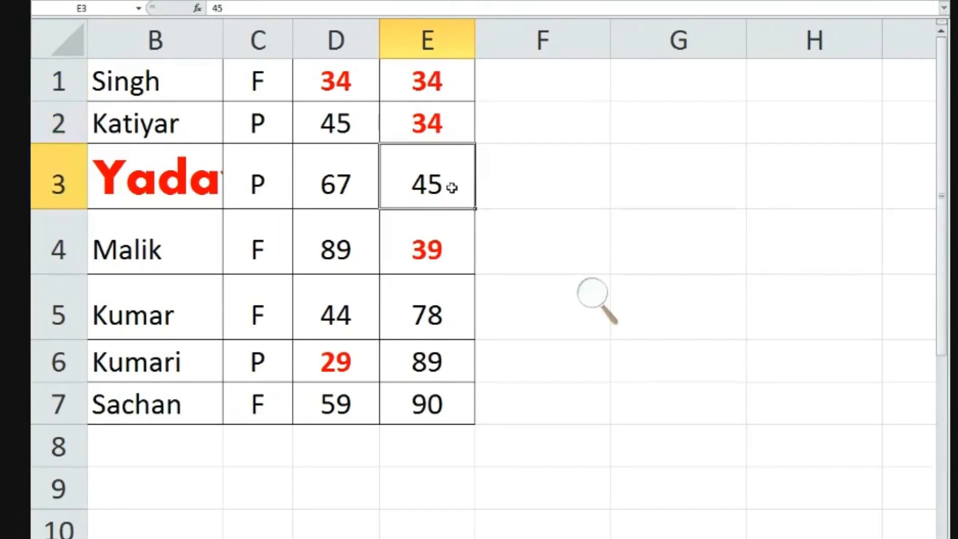
{"action": "left_click", "coordinate": [427, 252]}
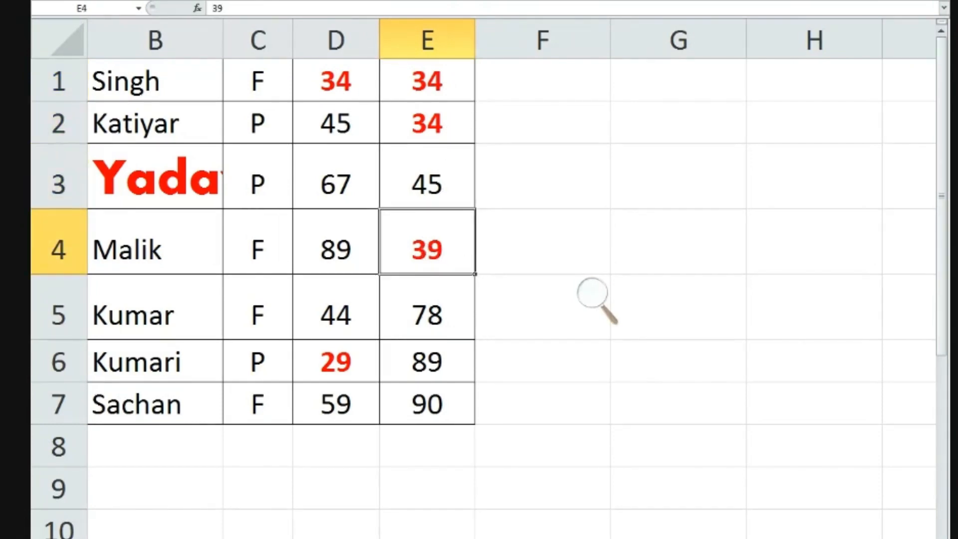
Check the results in C4 to C7 on the formula sheet against the changed Sheet1 mark.
{"action": "key", "text": "ctrl+Page_Down"}
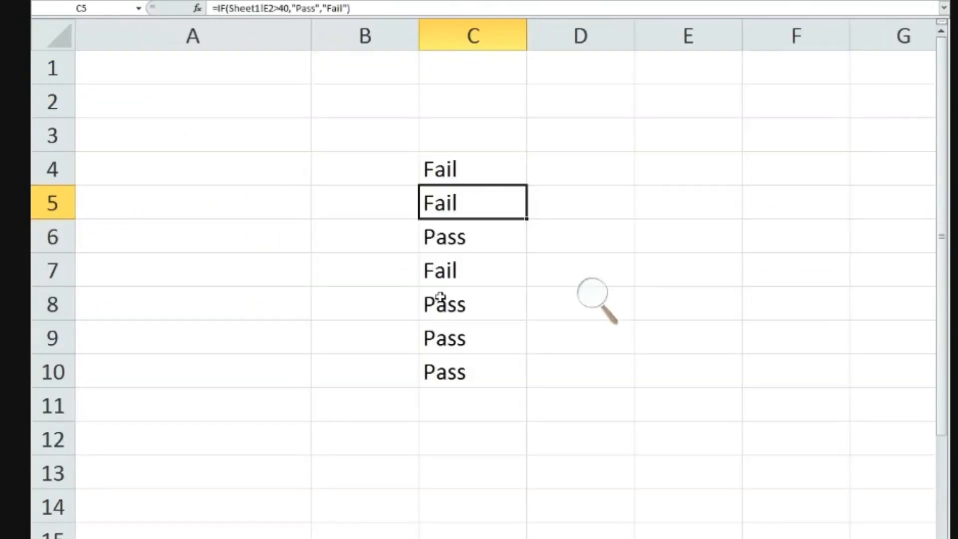
{"action": "left_click", "coordinate": [459, 170]}
{"action": "left_click", "coordinate": [461, 199]}
{"action": "left_click", "coordinate": [471, 233]}
{"action": "left_click", "coordinate": [475, 257]}
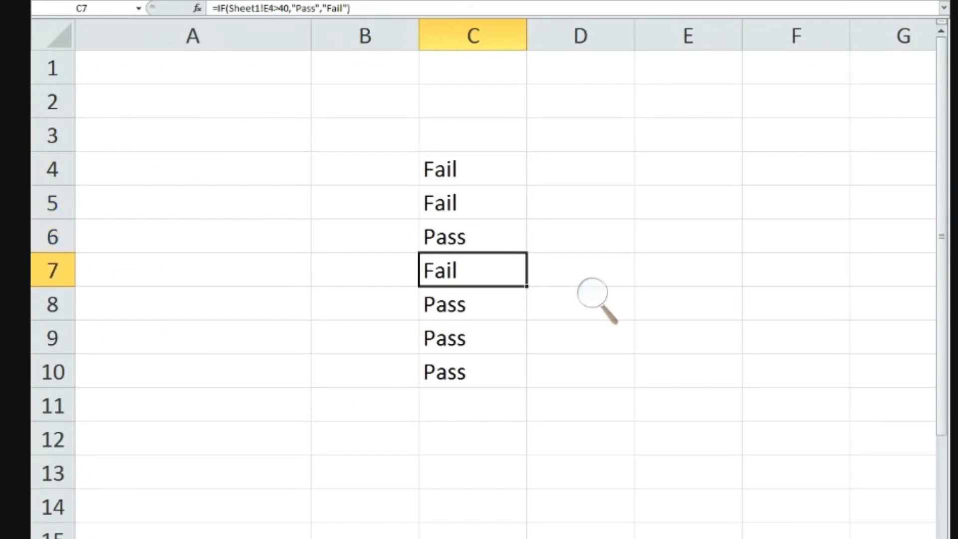